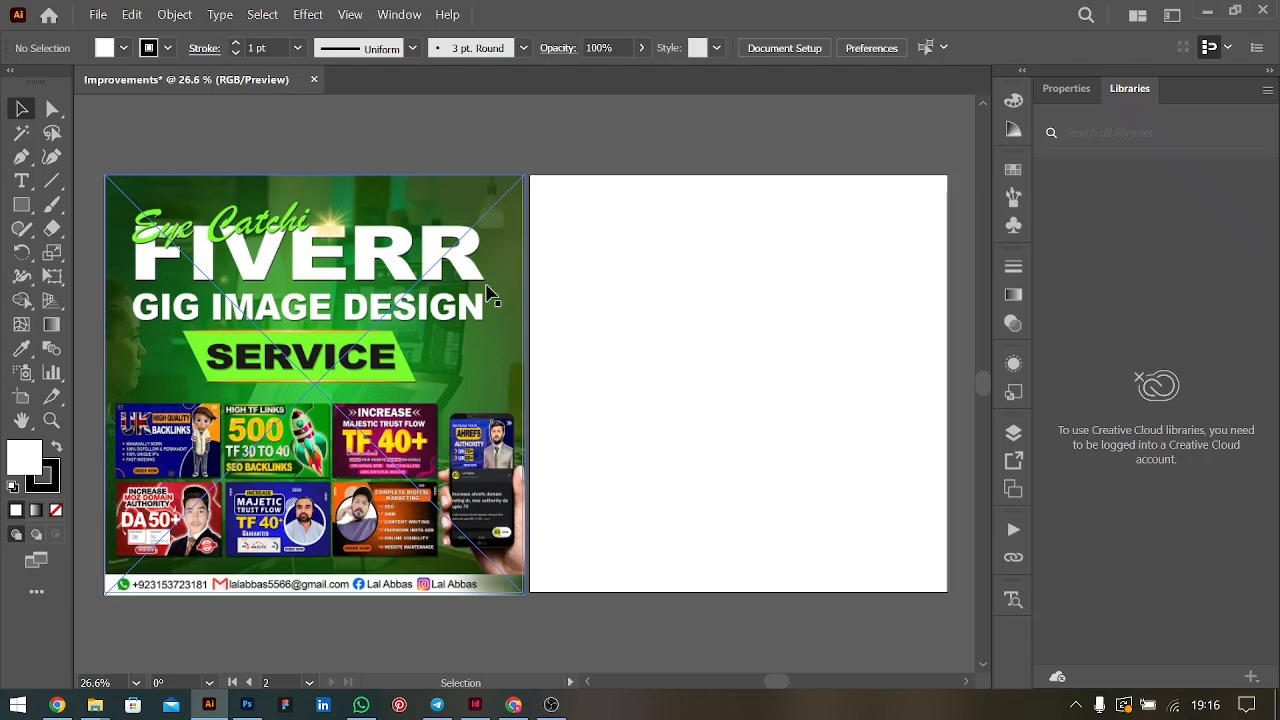
Switch to Chrome and download the image of the "Creative Church Design" pin from the Pinterest home feed
click(1066, 89)
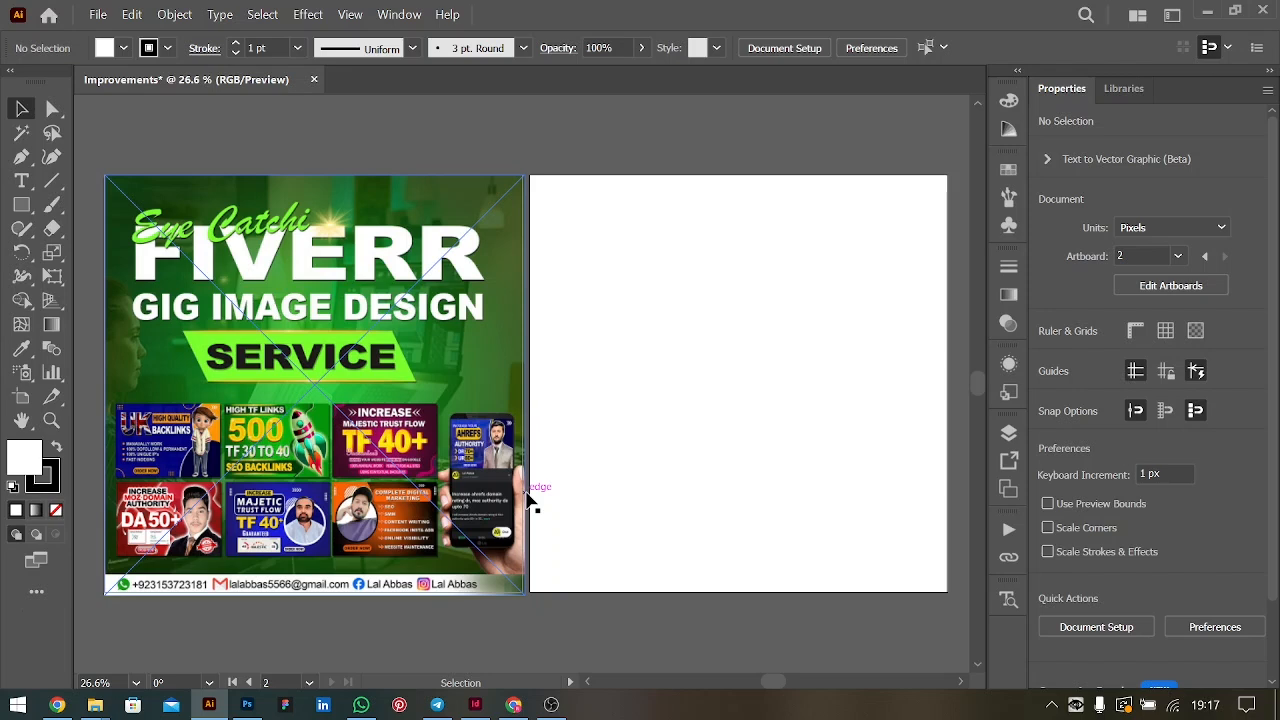
click(57, 705)
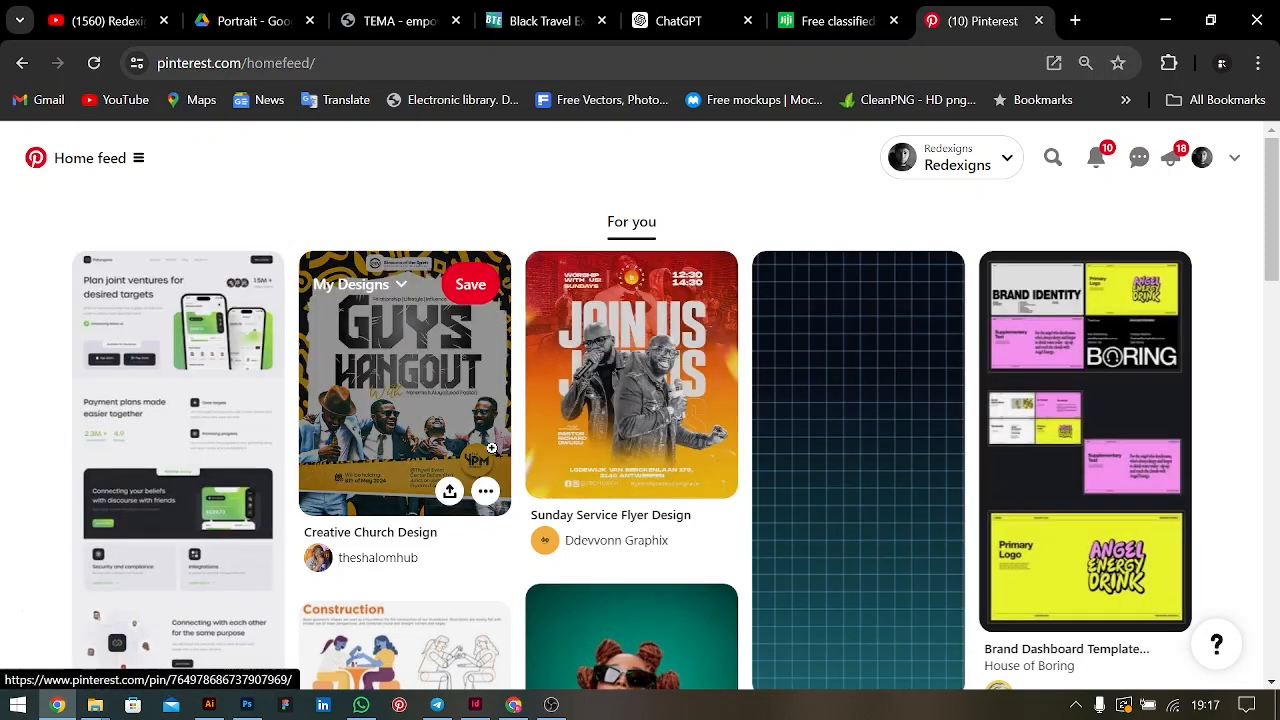
scroll(491, 449, down, 1)
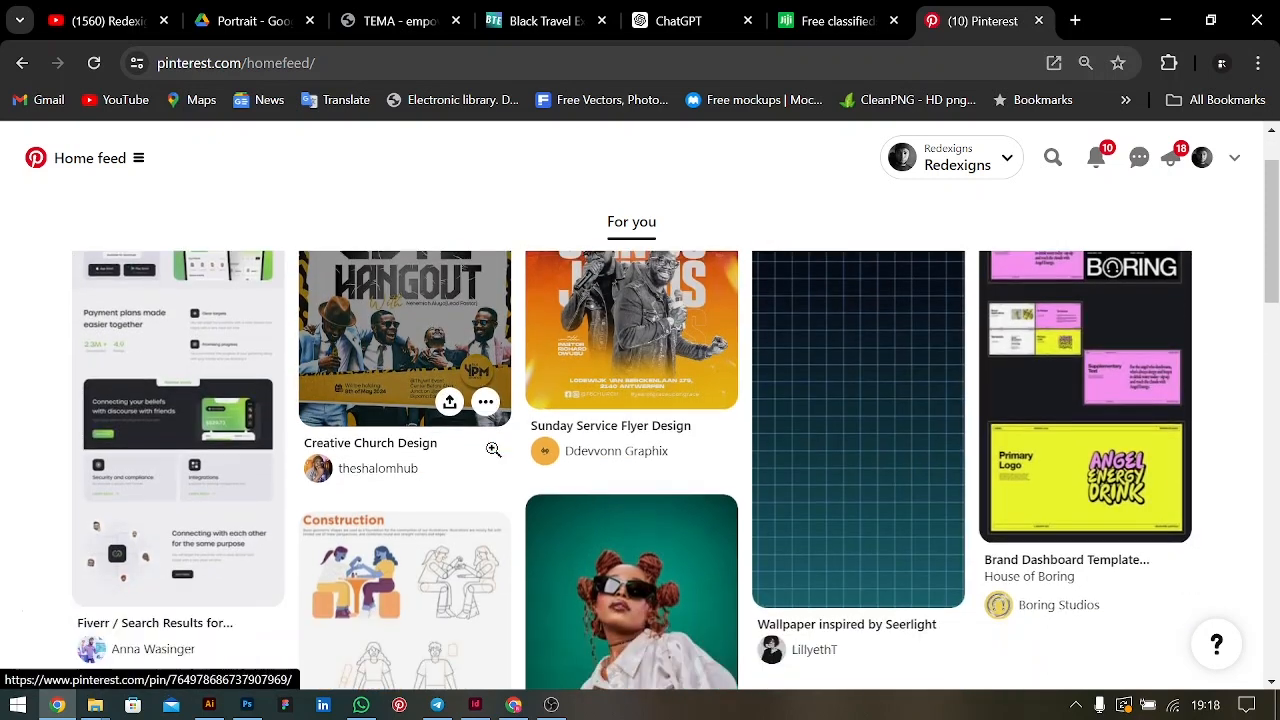
scroll(483, 529, up, 1)
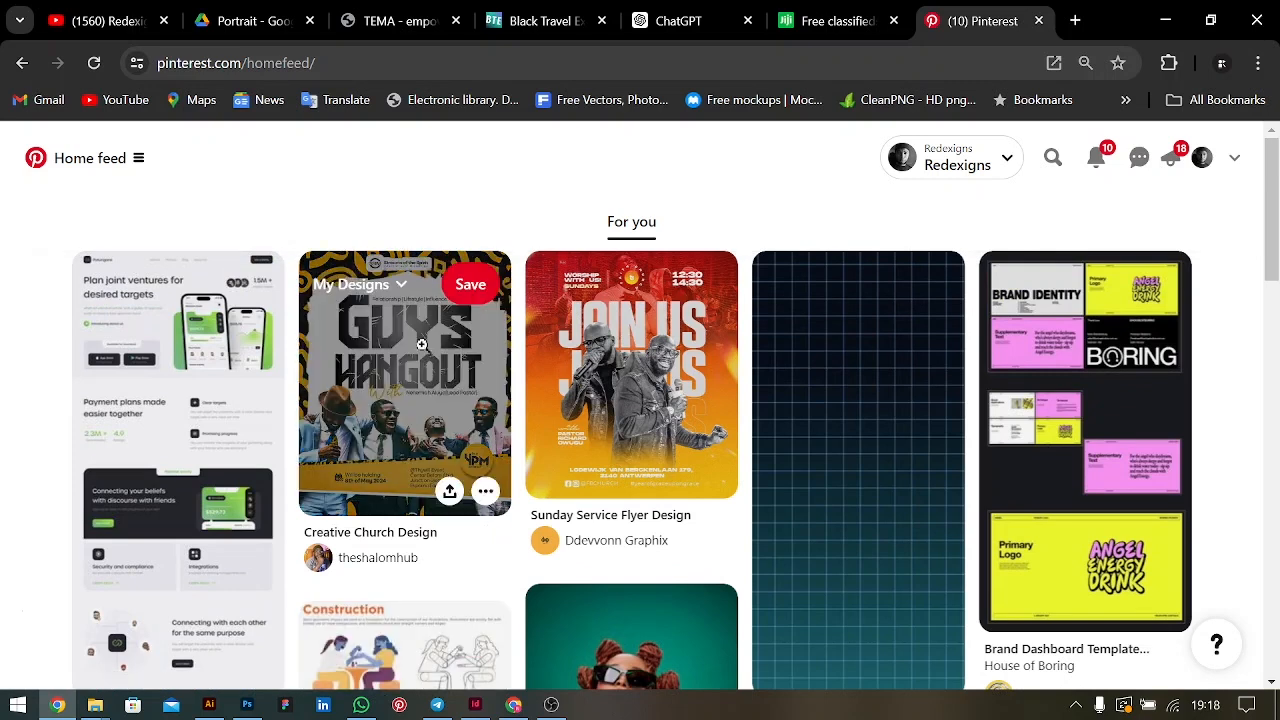
click(485, 491)
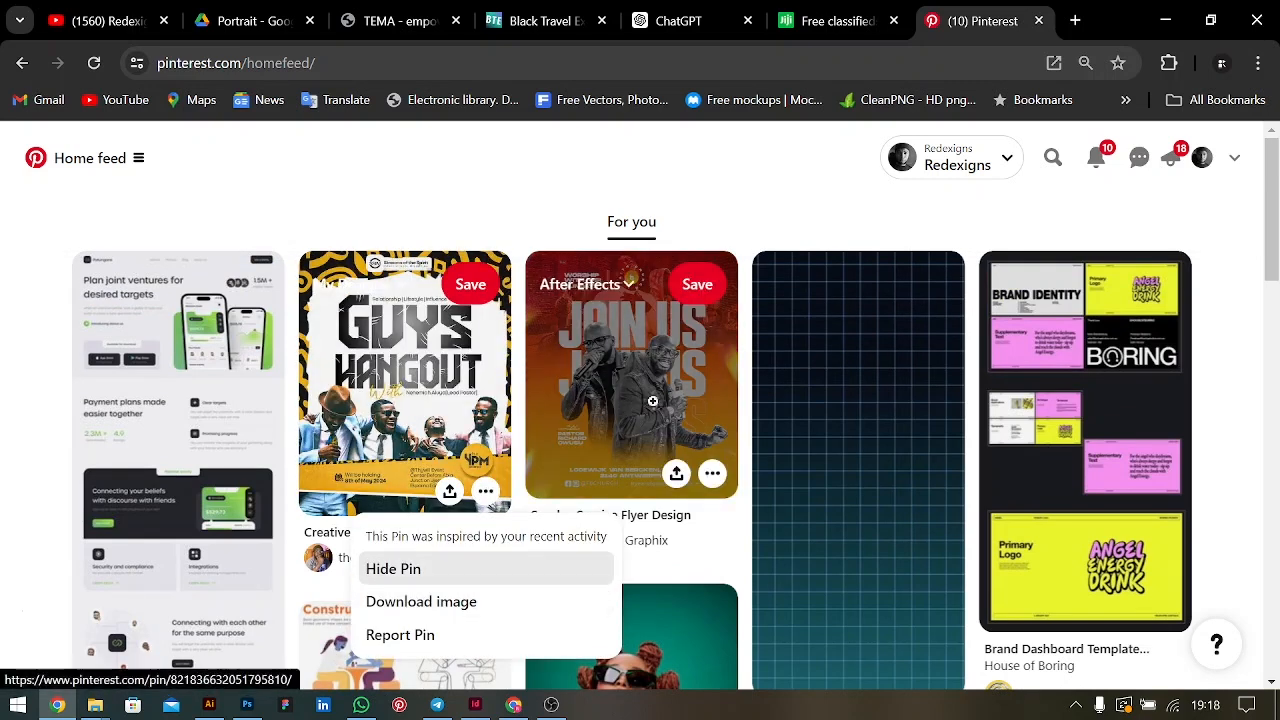
click(421, 601)
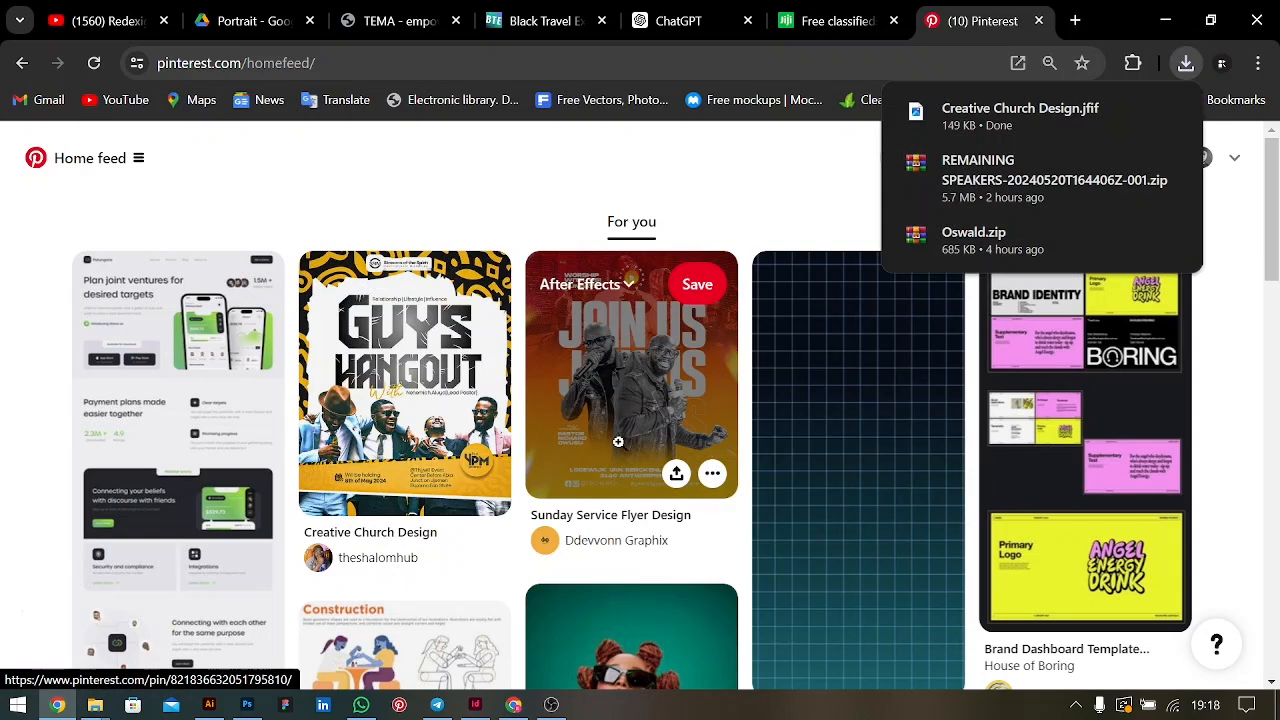
click(654, 146)
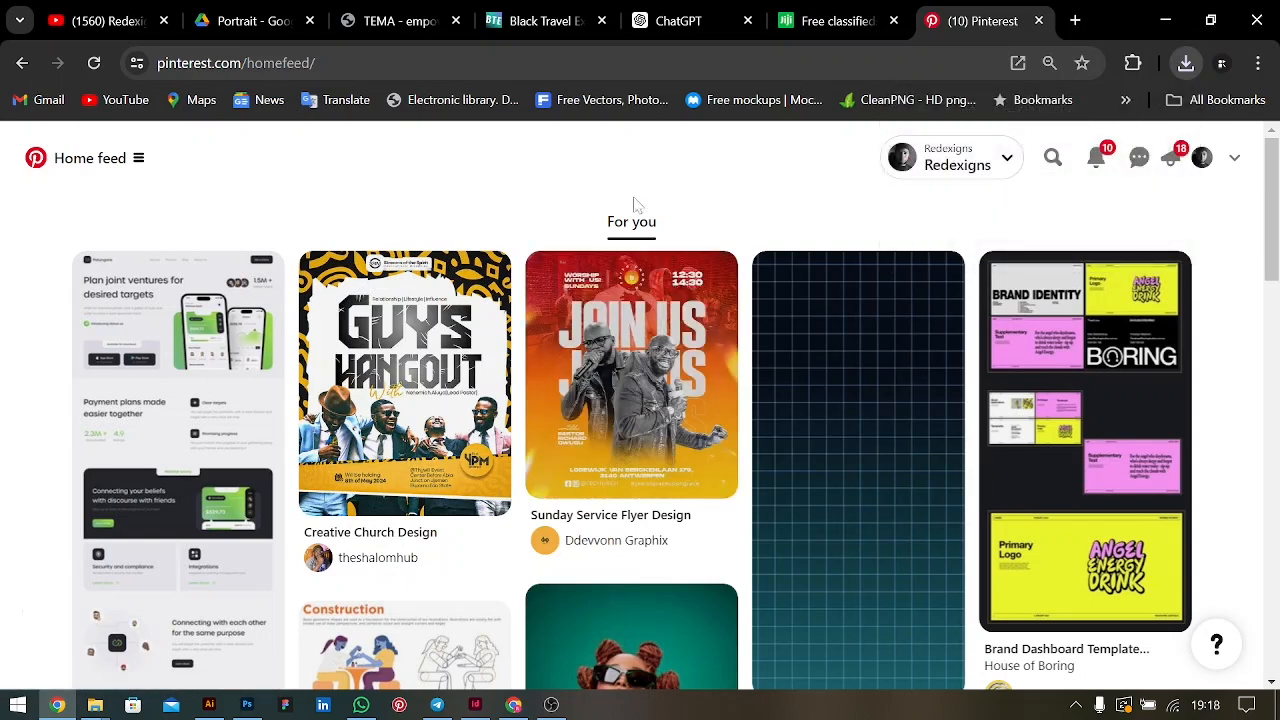
Switch to Illustrator and crop the linked Fiverr flyer image to about 1087 × 1033 px, cutting off the contact strip along its lower edge
key(alt+Tab)
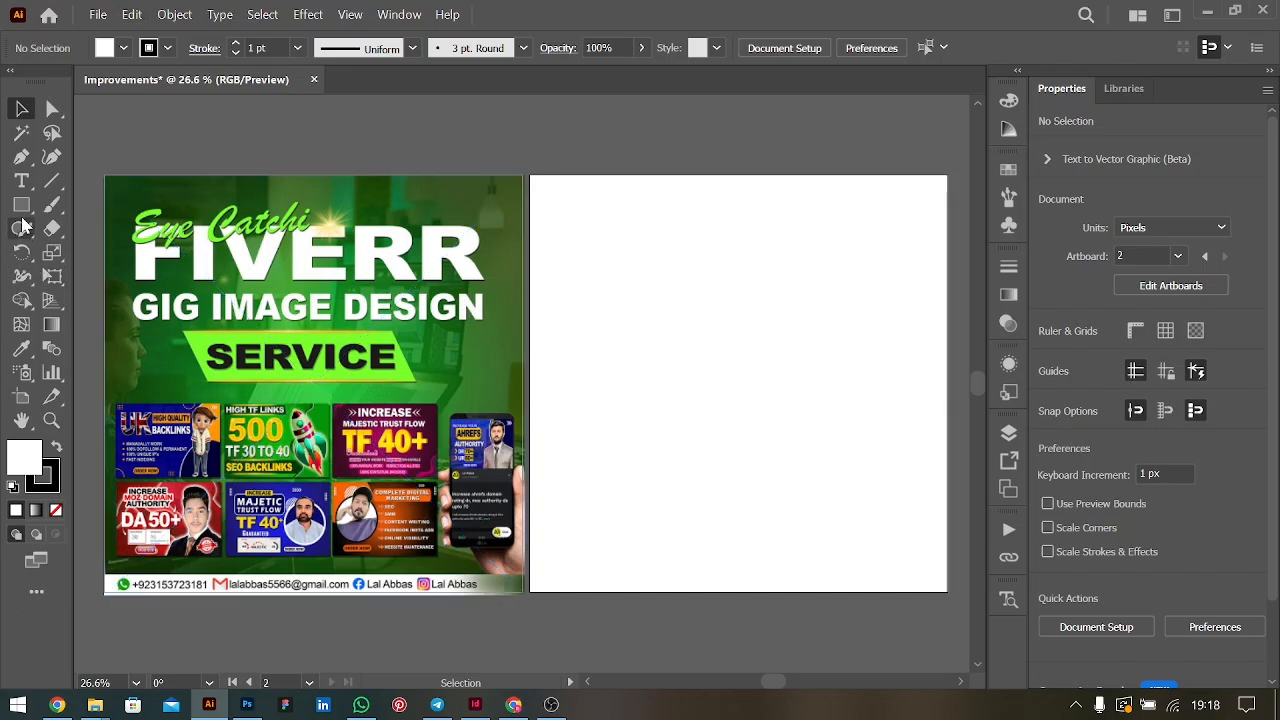
click(236, 329)
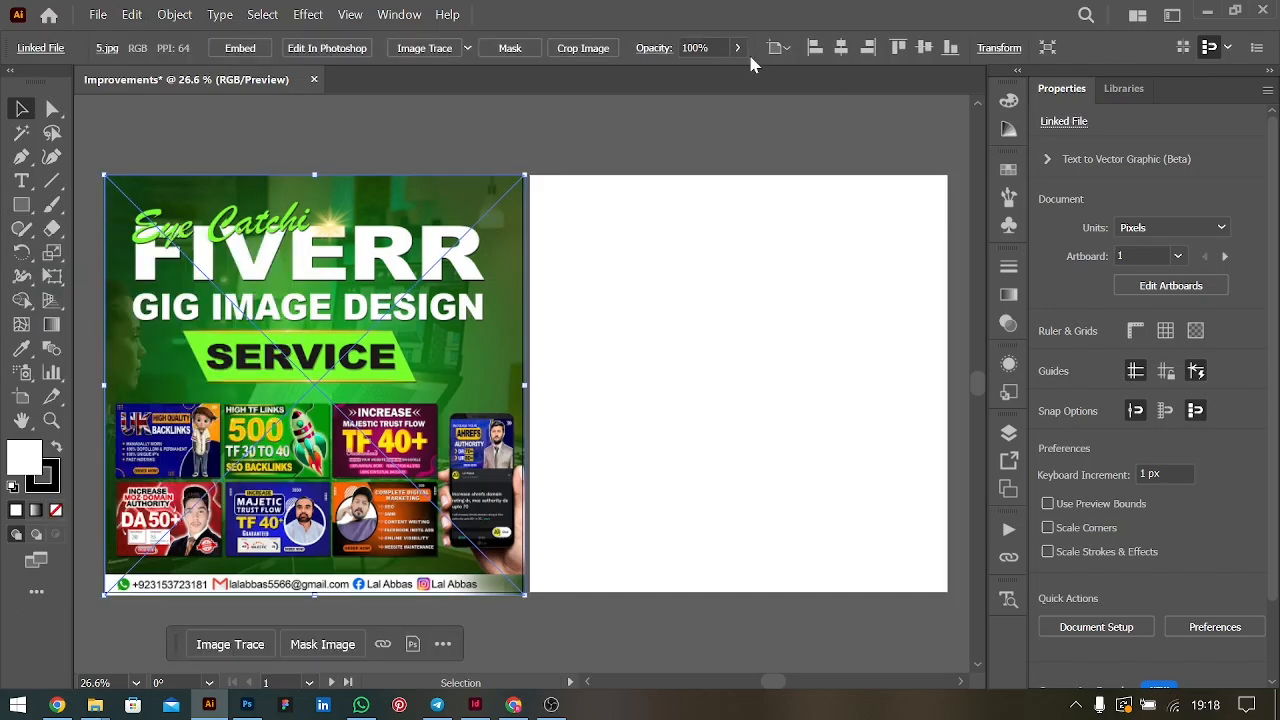
click(583, 48)
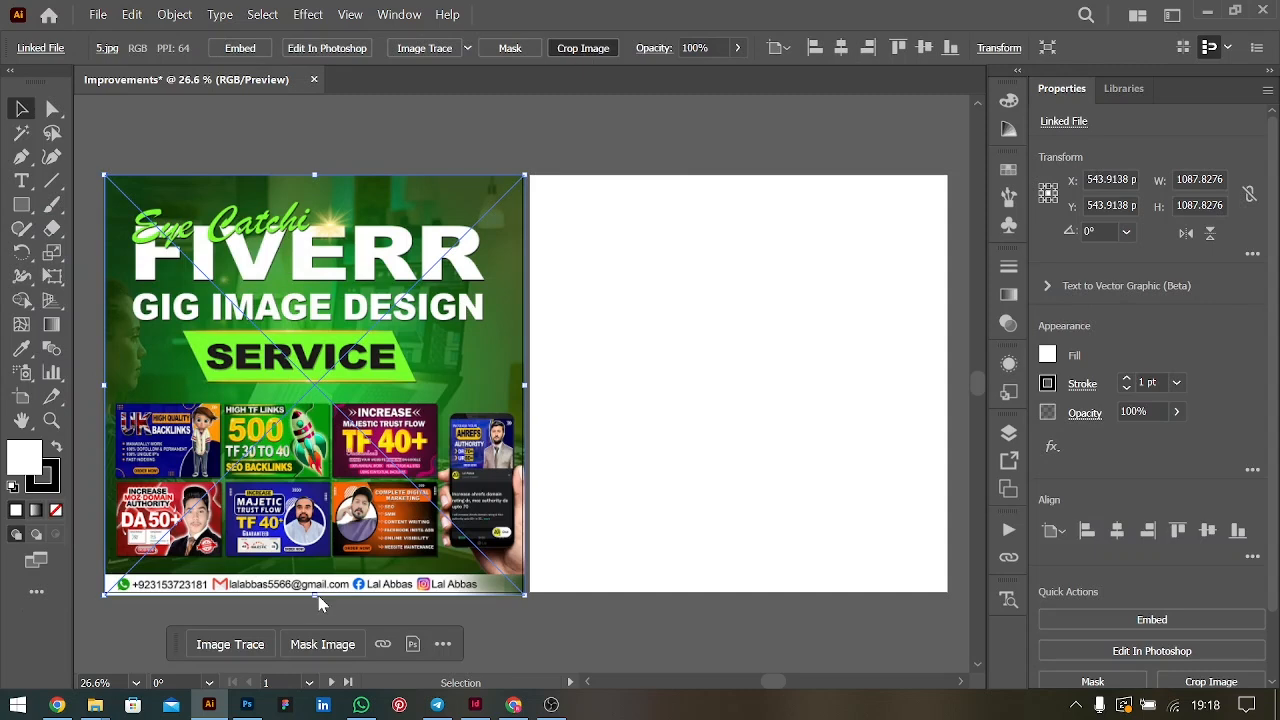
drag(312, 590, 311, 571)
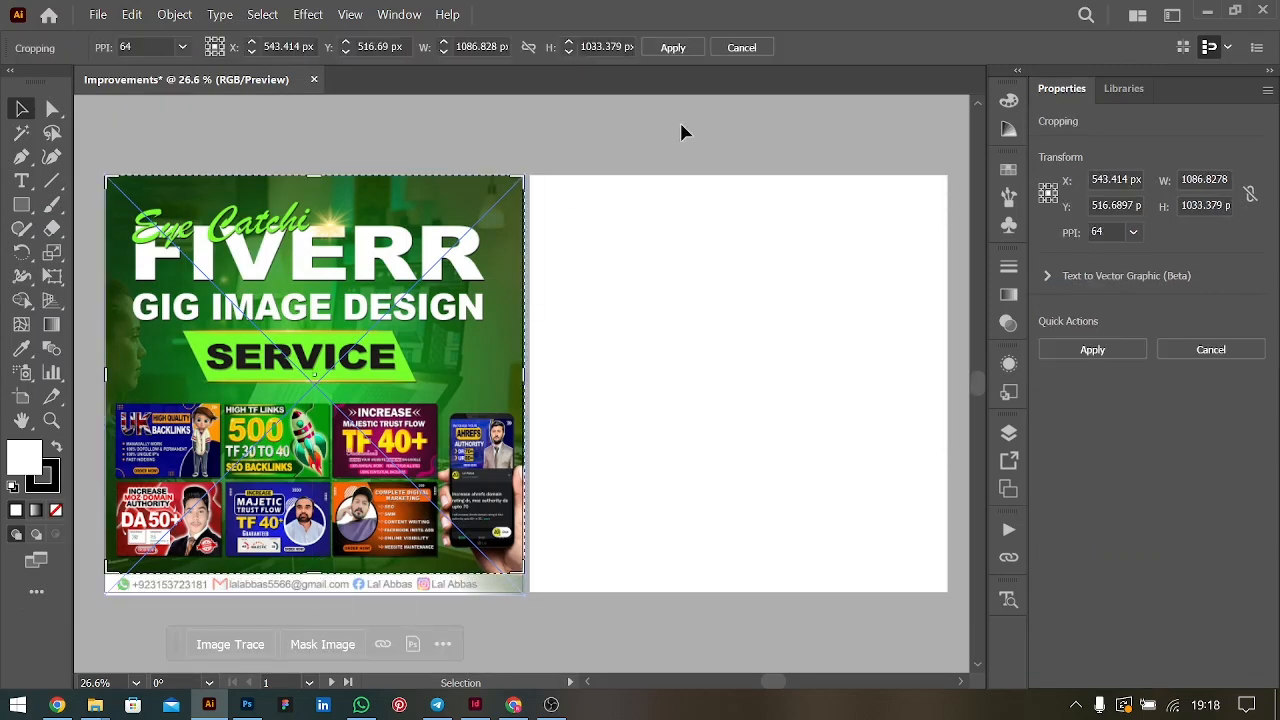
click(673, 47)
click(684, 375)
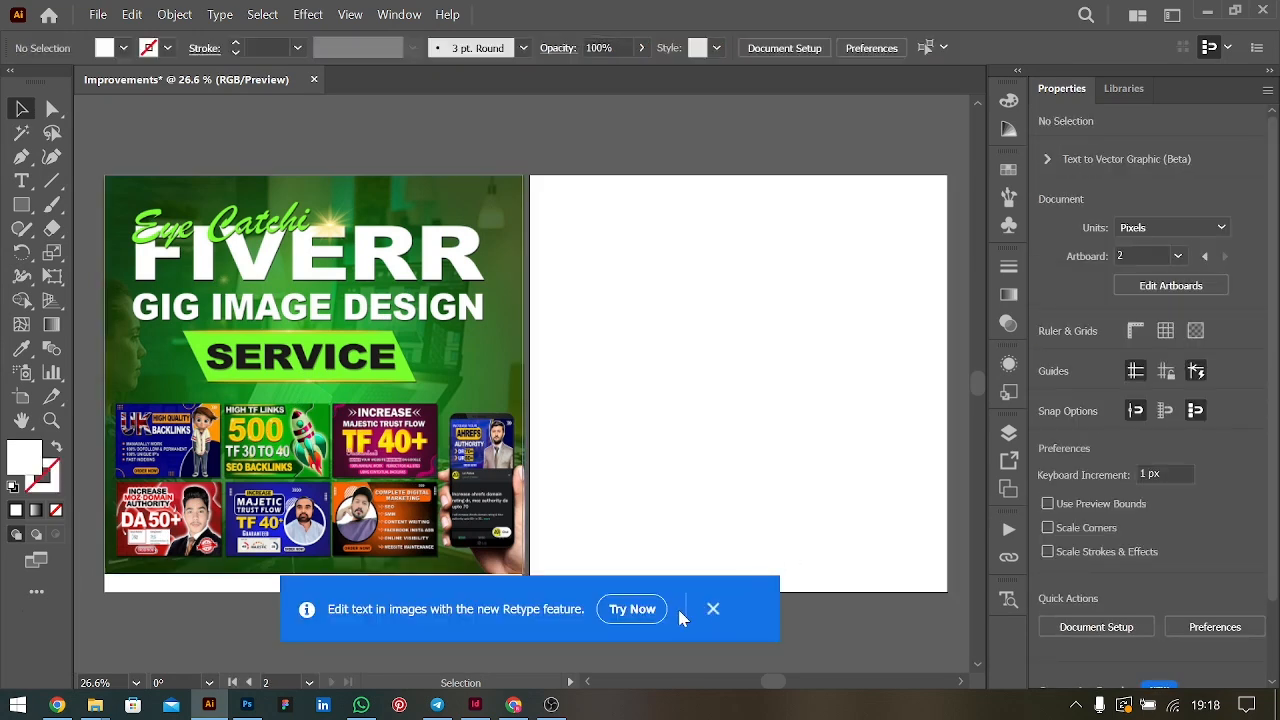
click(729, 608)
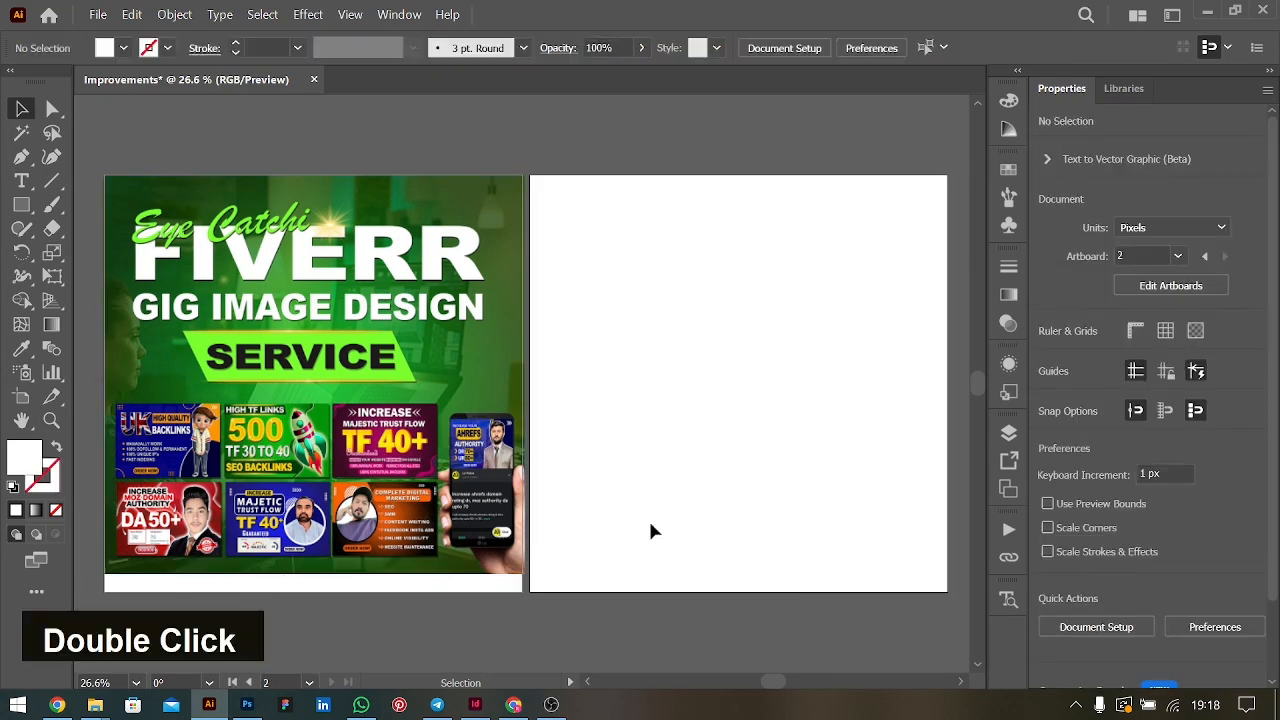
Switch to Chrome and search Pinterest for "gig flyer design"
key(alt+Tab)
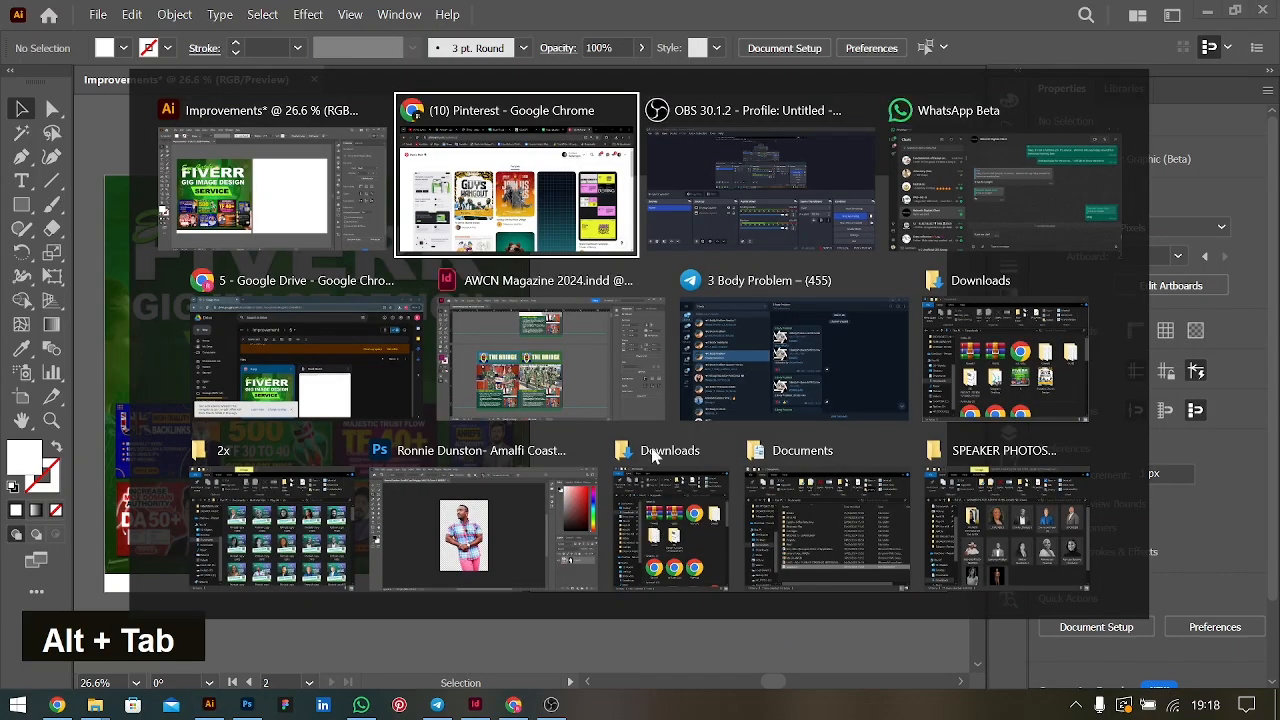
scroll(718, 386, down, 1)
scroll(718, 386, up, 1)
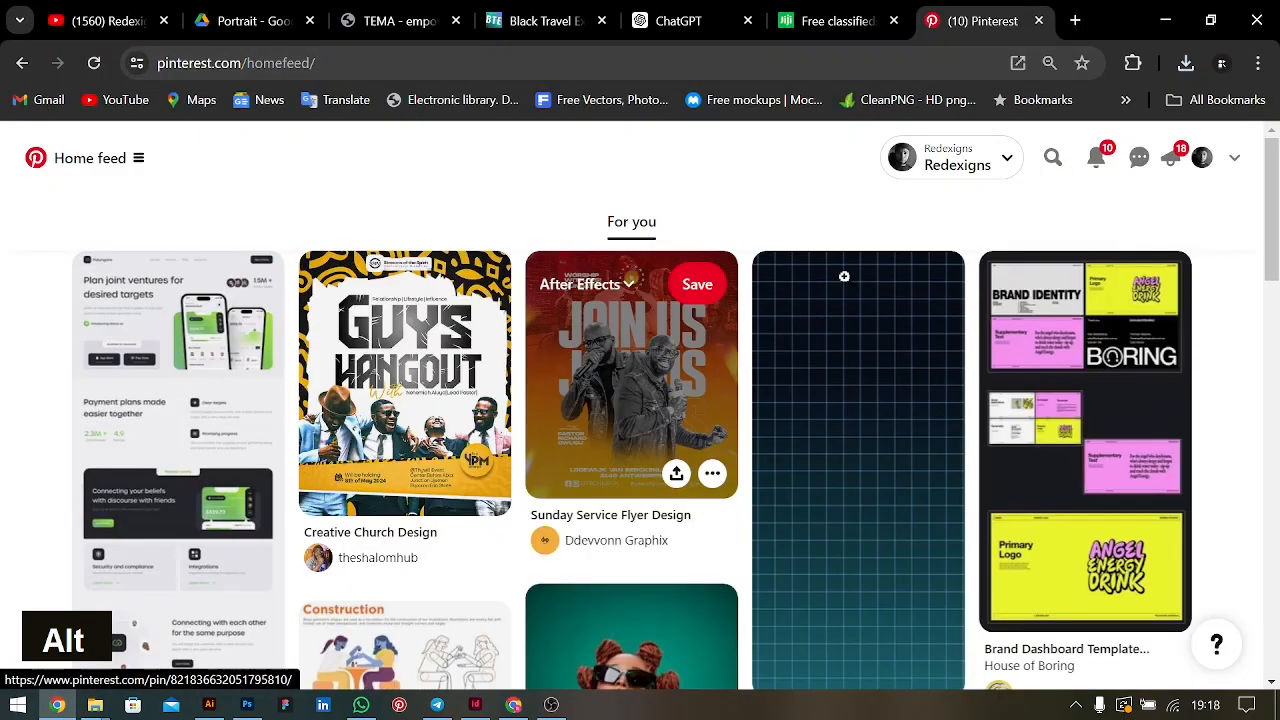
click(1043, 163)
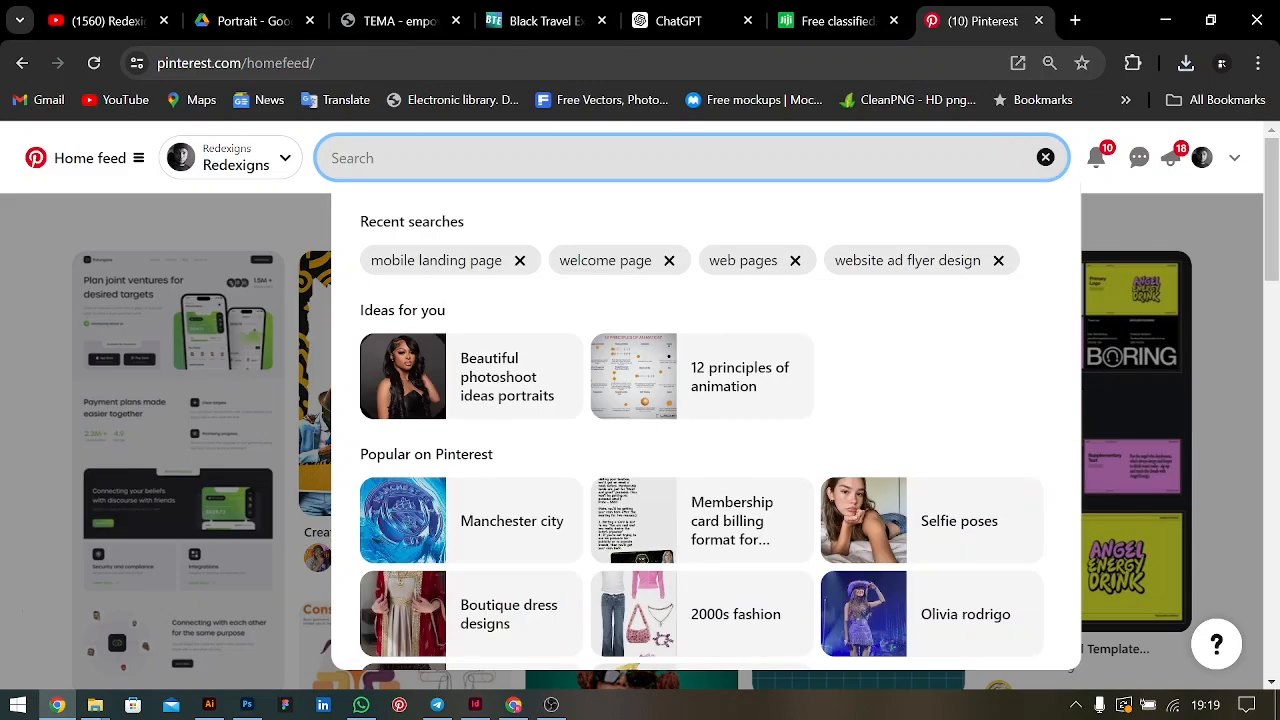
text(d)
key(BackSpace)
text(gr)
key(BackSpace)
key(BackSpace)
text(gig)
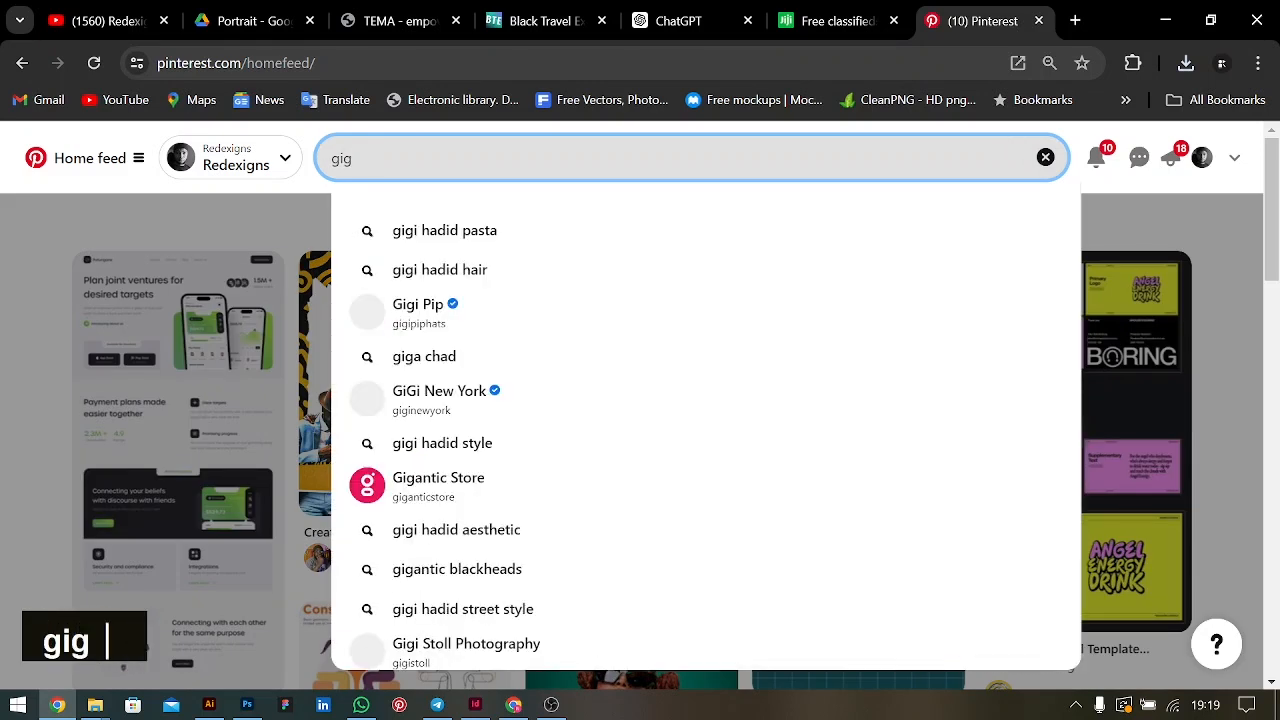
text( flyer desi)
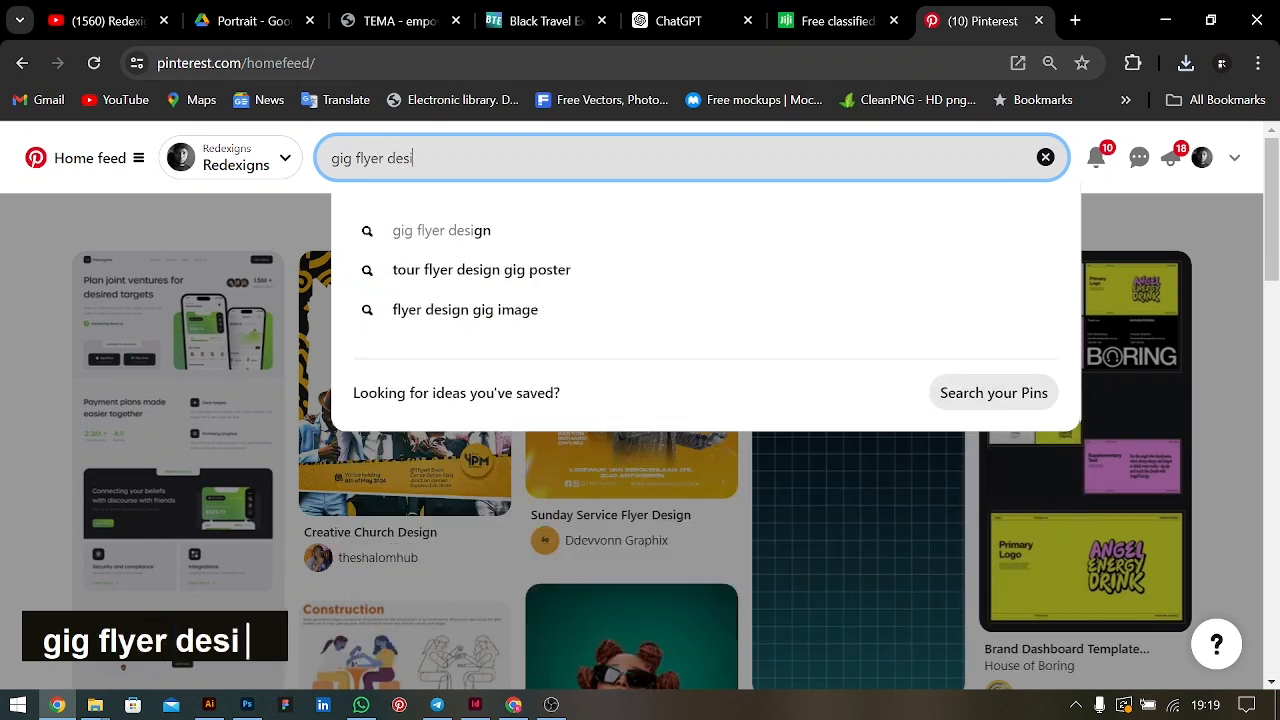
text(gn)
key(Return)
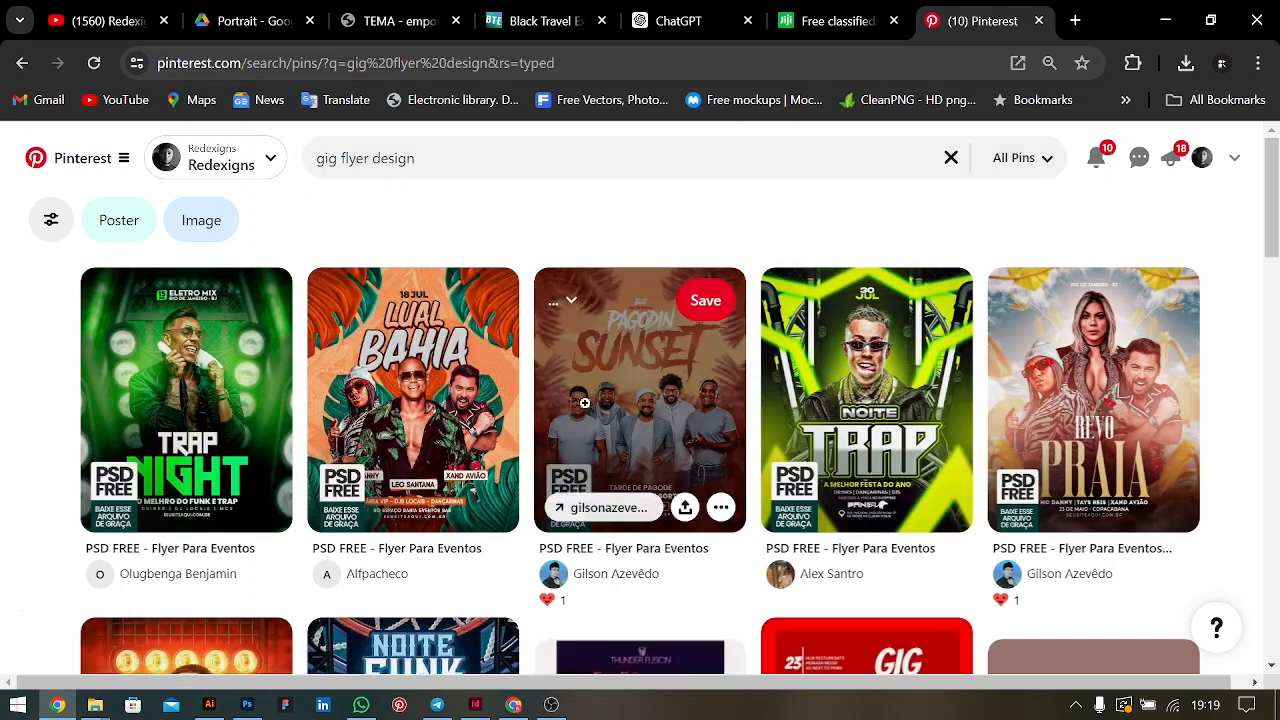
Skim the pins found and refine the Pinterest search to "fiver gig flyer design"
scroll(591, 340, down, 5)
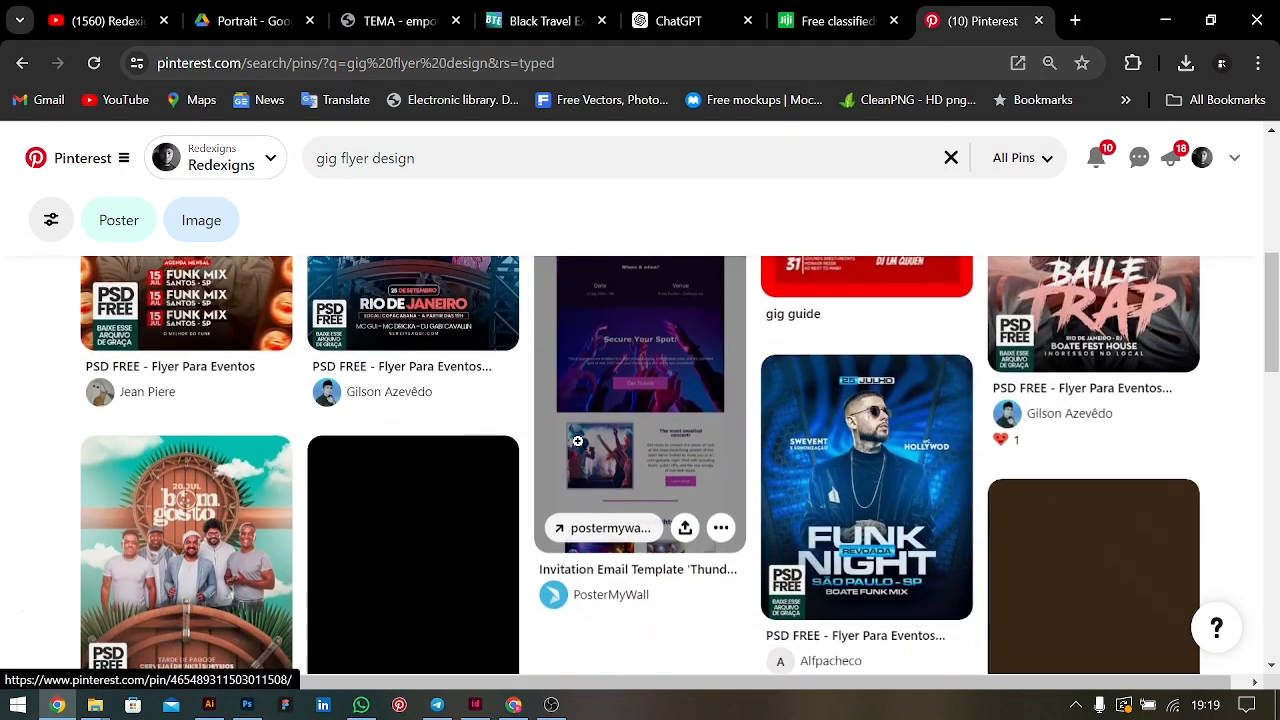
scroll(577, 441, down, 1)
click(316, 158)
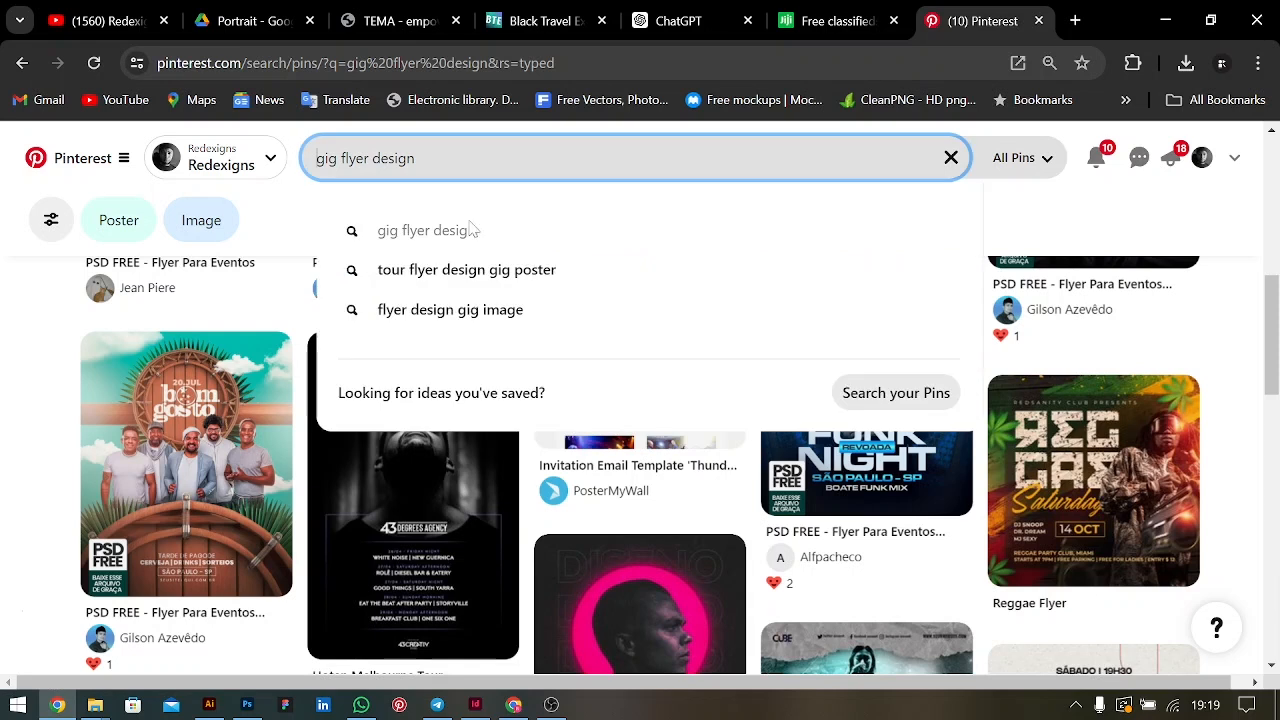
text(fiver)
key(Return)
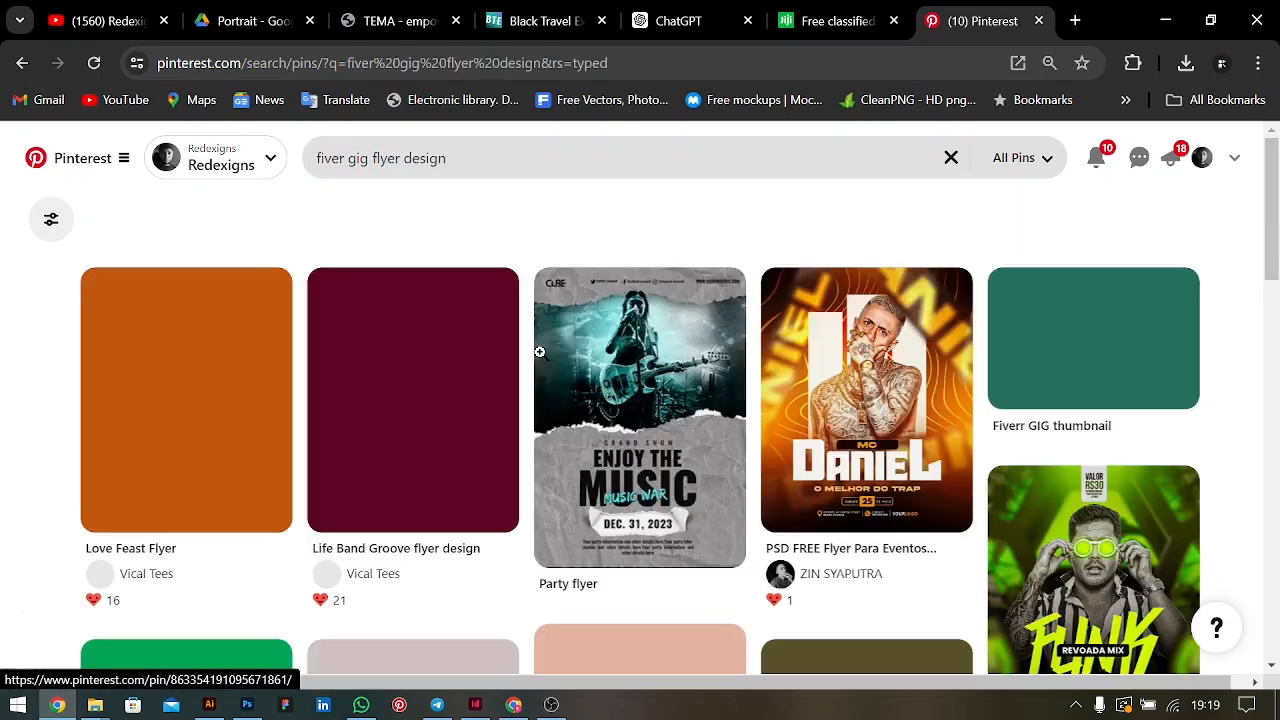
Browse the "fiver gig flyer design" pins for reference layouts of design service flyers
scroll(539, 352, down, 2)
scroll(539, 352, down, 3)
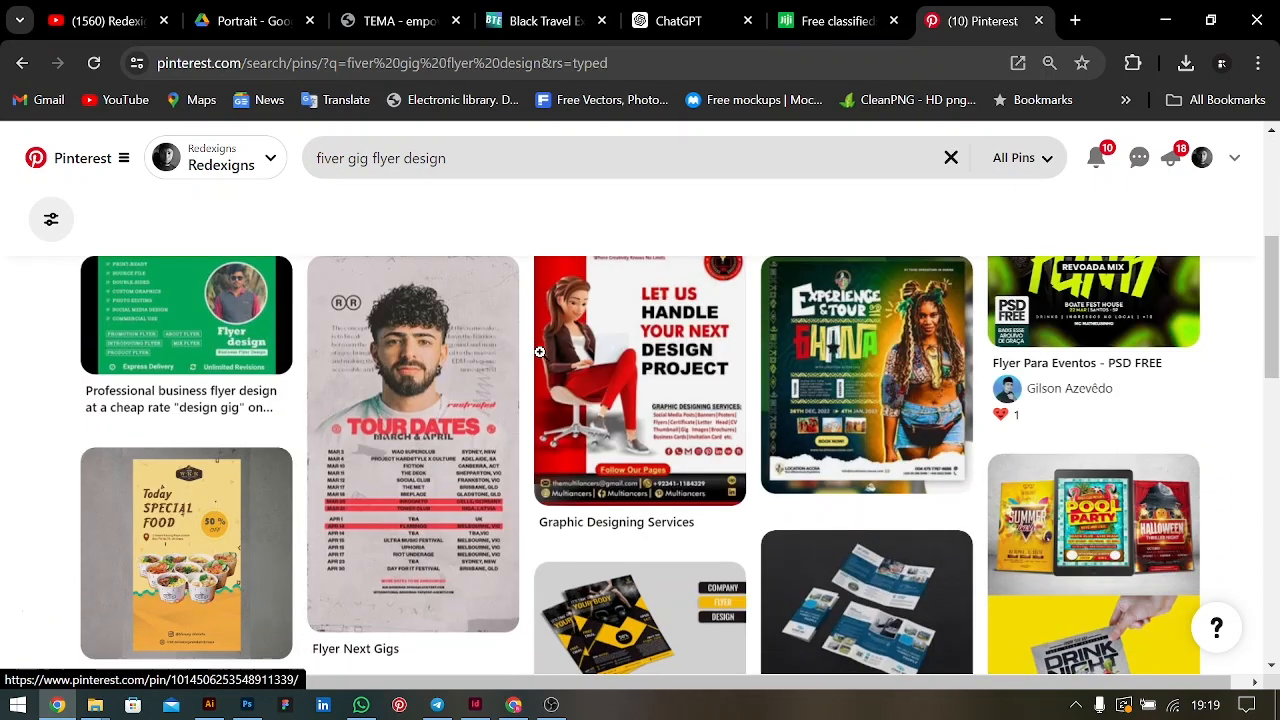
scroll(539, 352, down, 4)
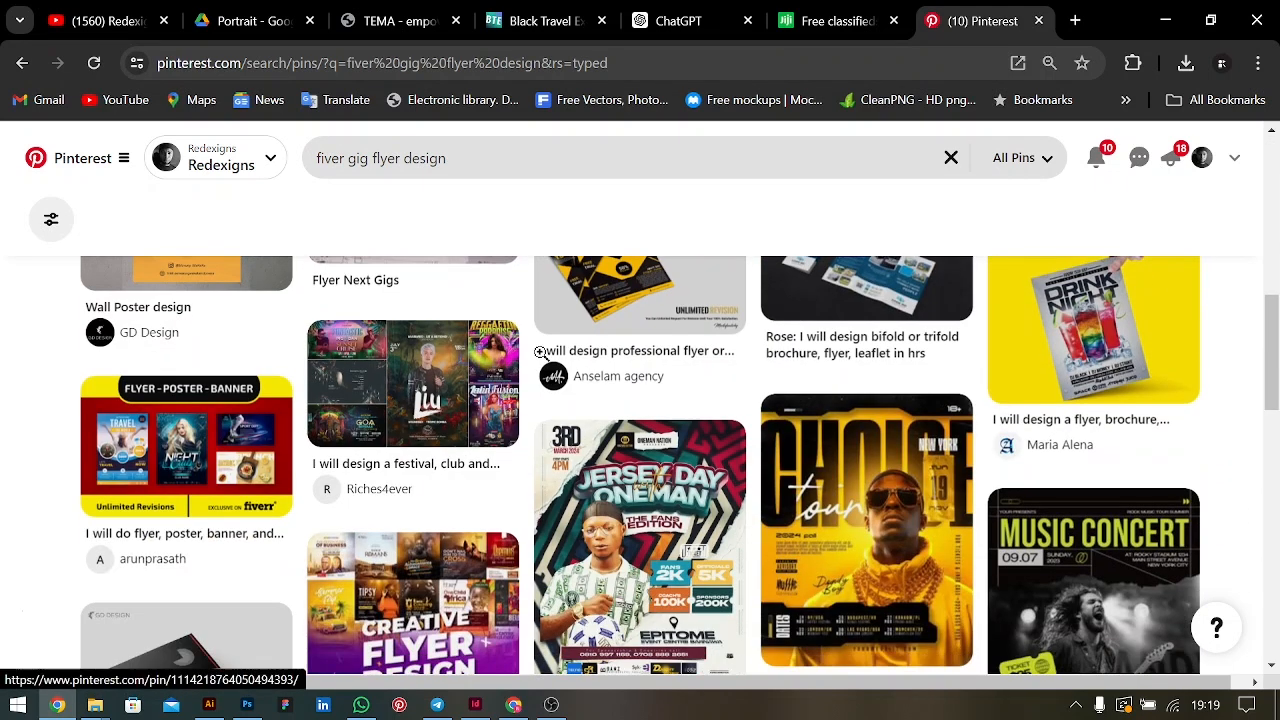
scroll(540, 352, down, 2)
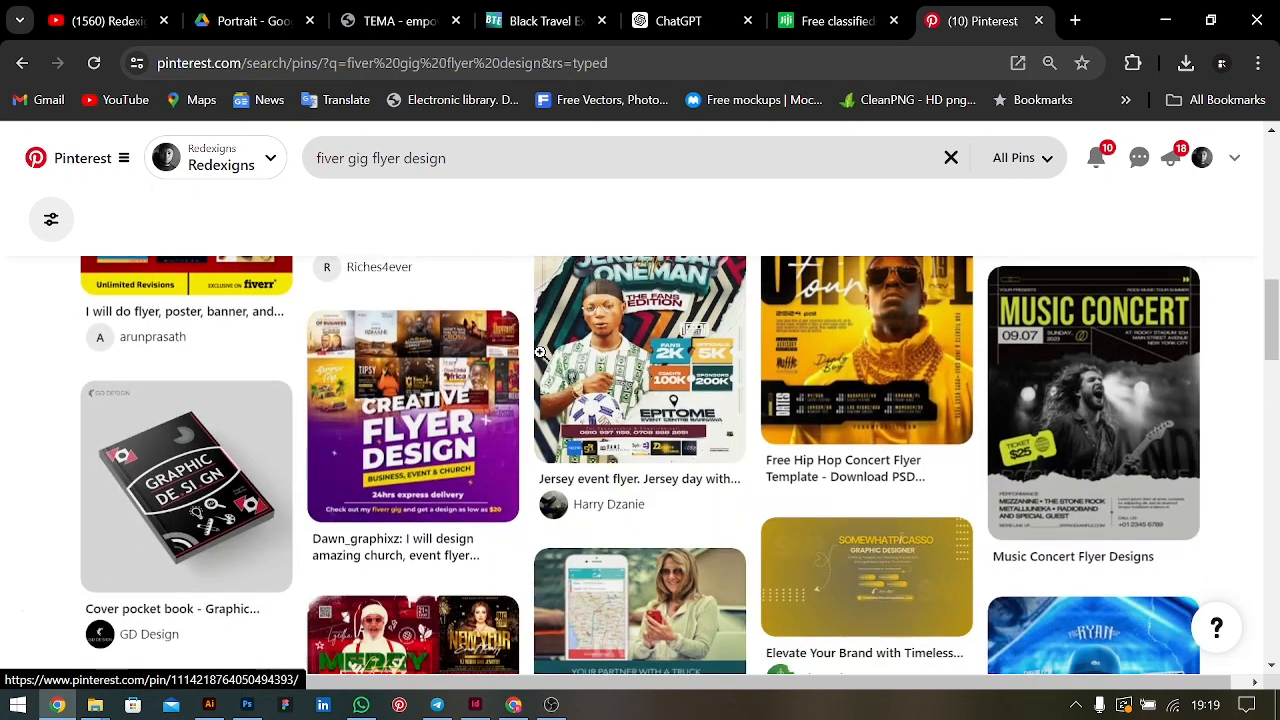
scroll(540, 352, down, 4)
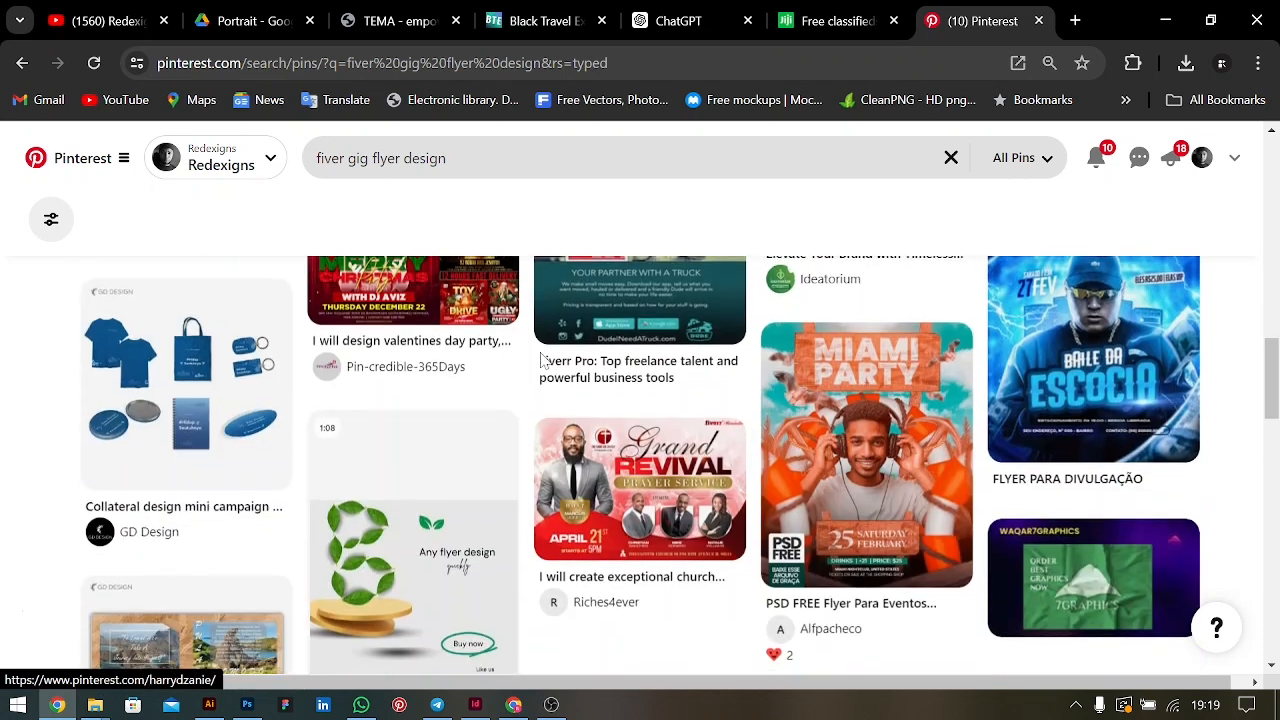
scroll(540, 356, down, 2)
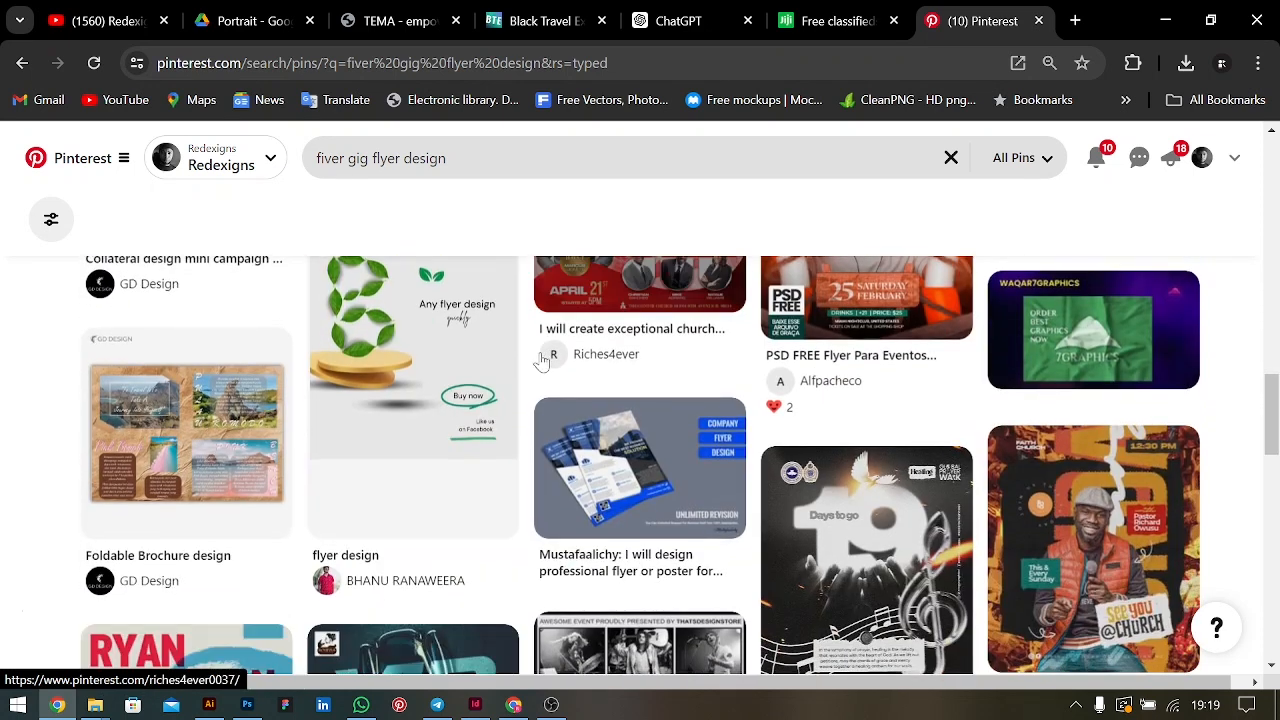
scroll(541, 362, down, 1)
Remove the word "gig" from the query and search Pinterest for "fiver flyer design"
click(344, 158)
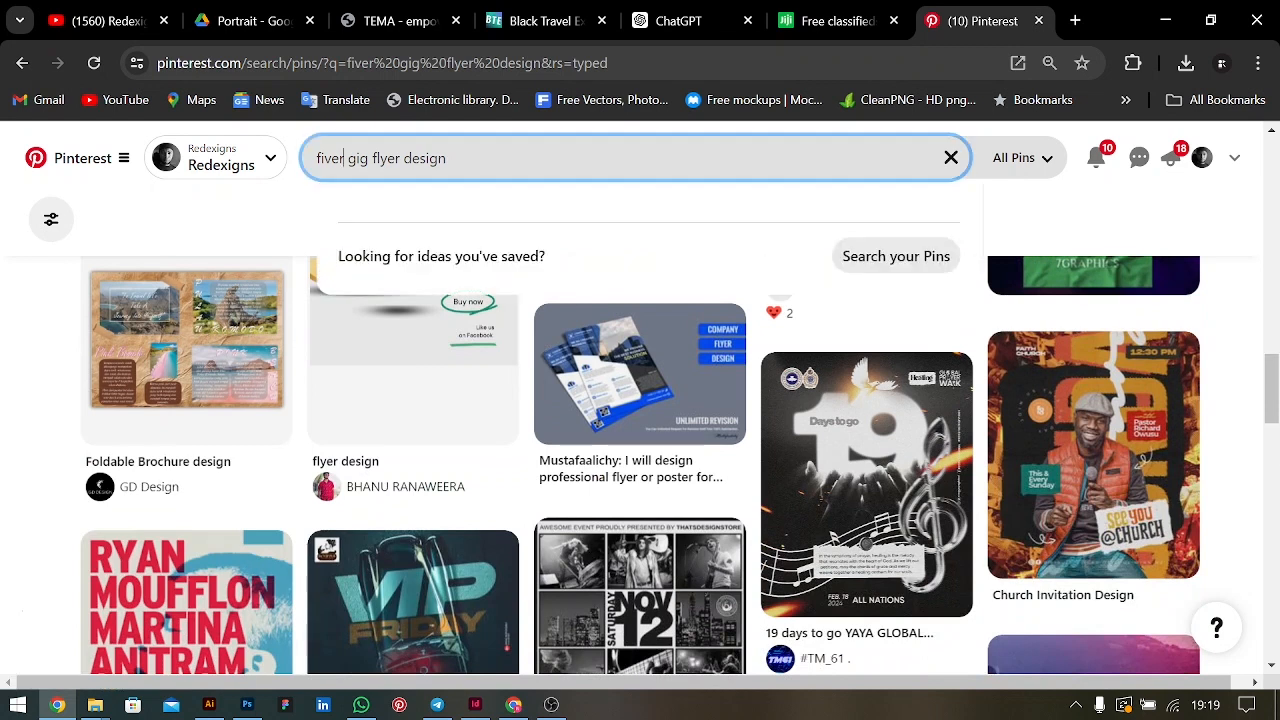
double_click(358, 158)
key(BackSpace)
key(BackSpace)
key(Return)
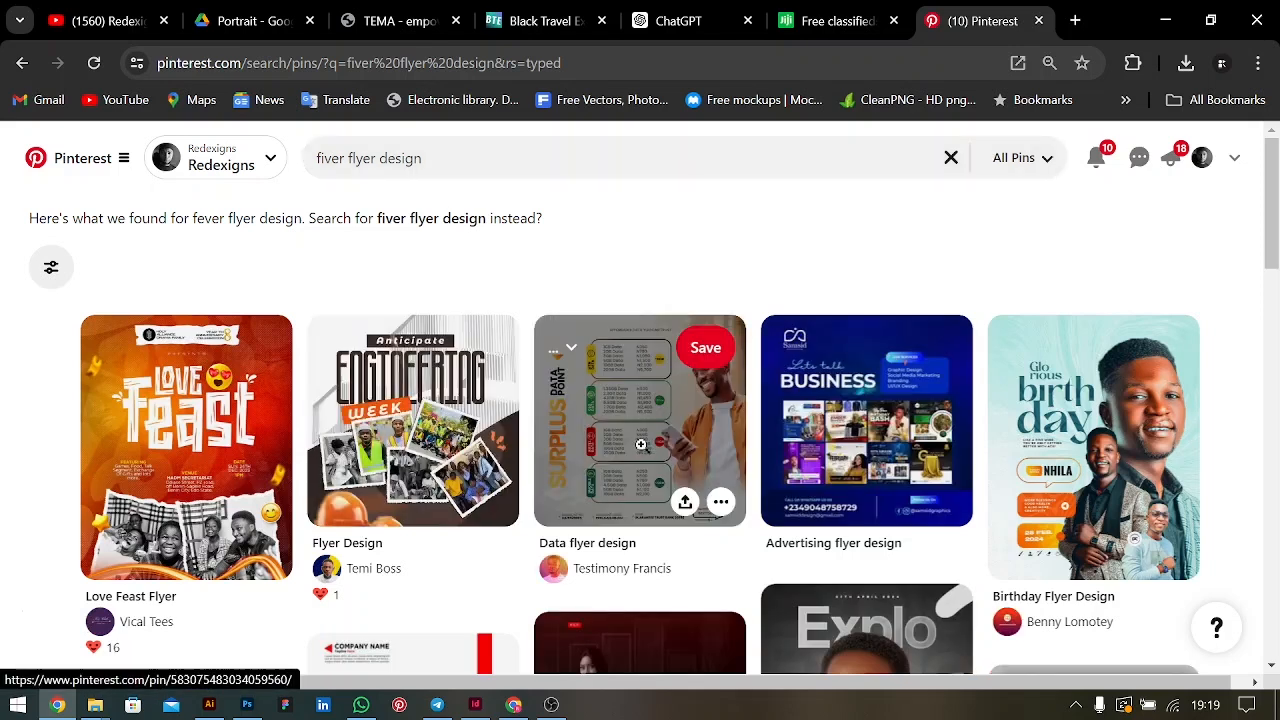
Examine the "fiver flyer design" pins for a layout suited to a Fiverr design service flyer
scroll(641, 444, down, 2)
scroll(641, 444, up, 2)
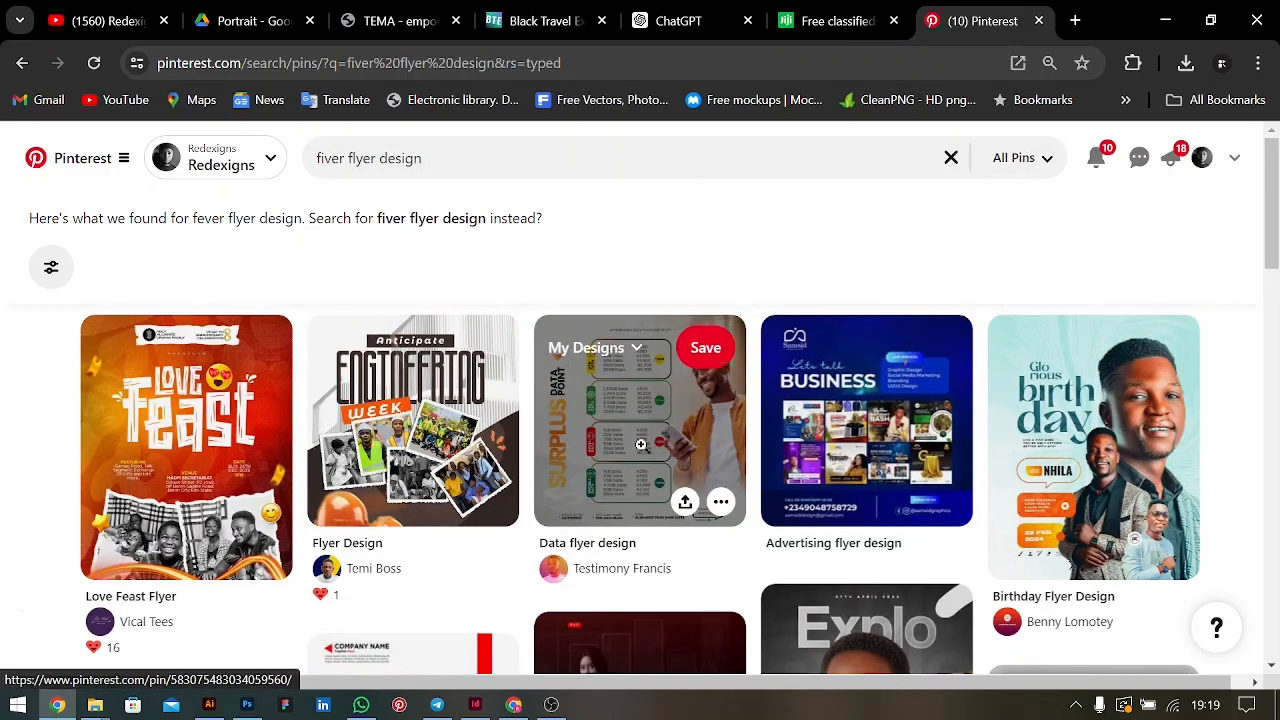
scroll(641, 444, down, 1)
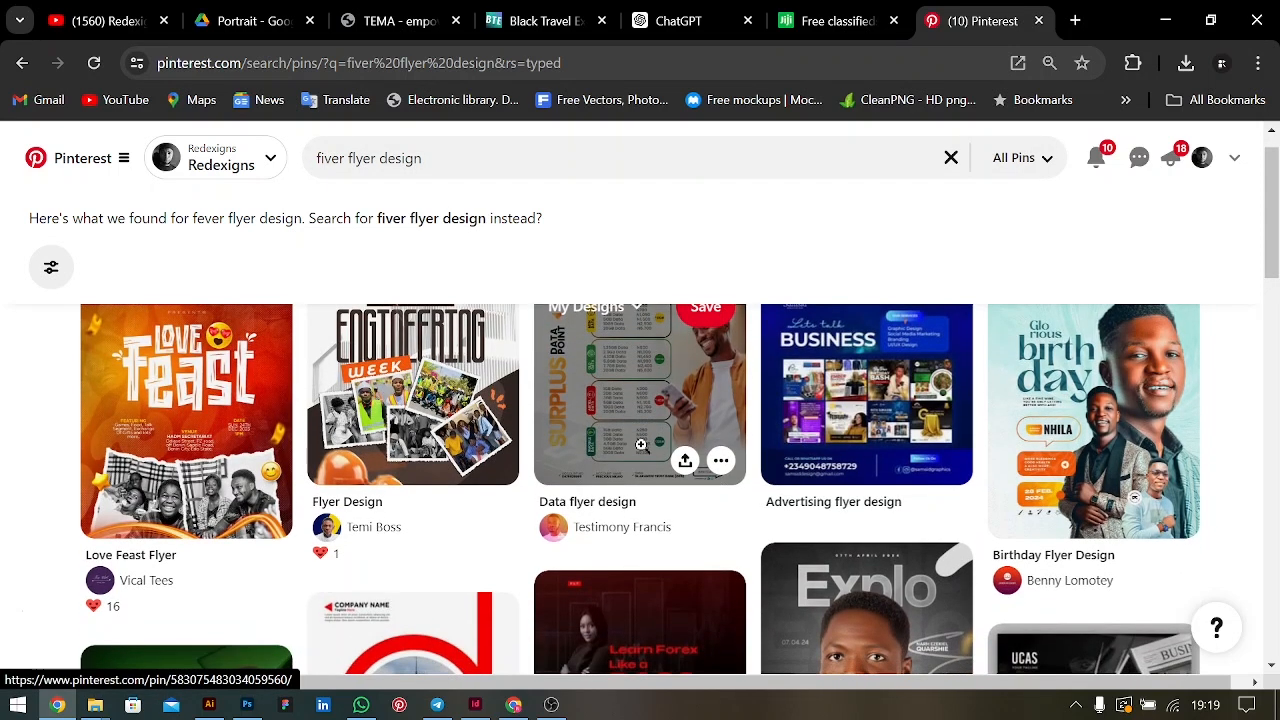
scroll(641, 444, down, 5)
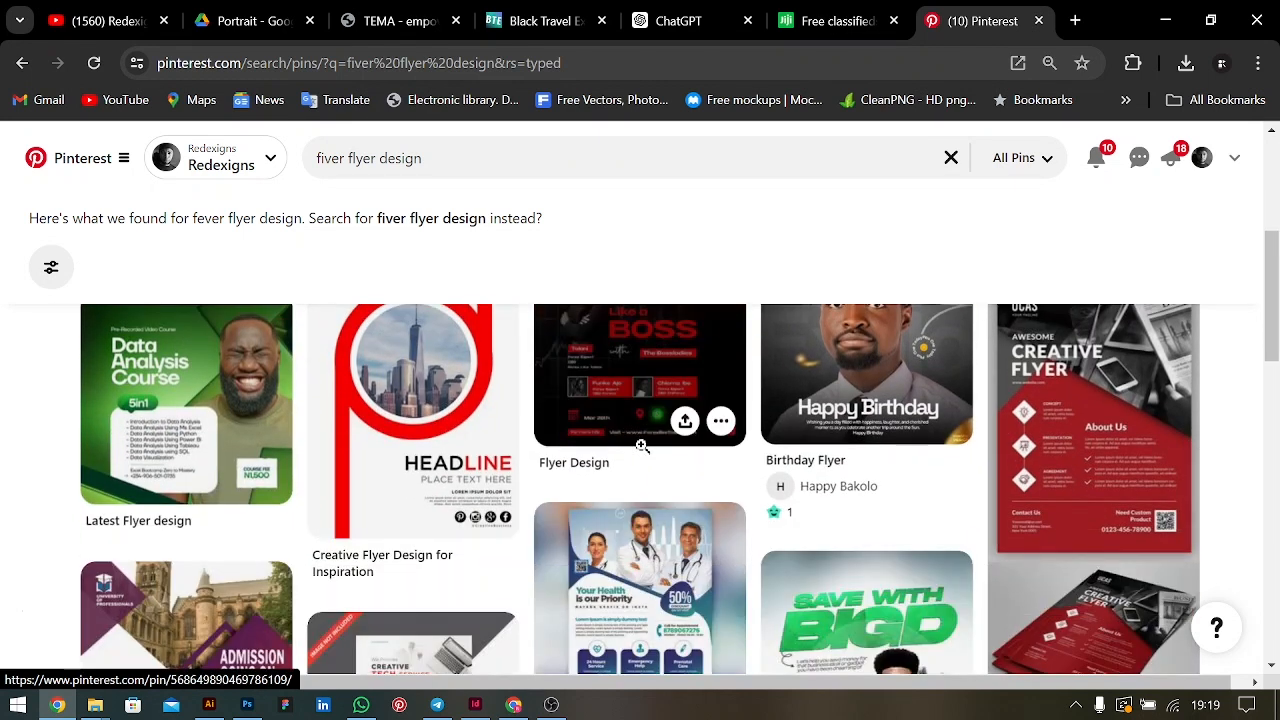
scroll(641, 446, down, 2)
scroll(641, 446, down, 3)
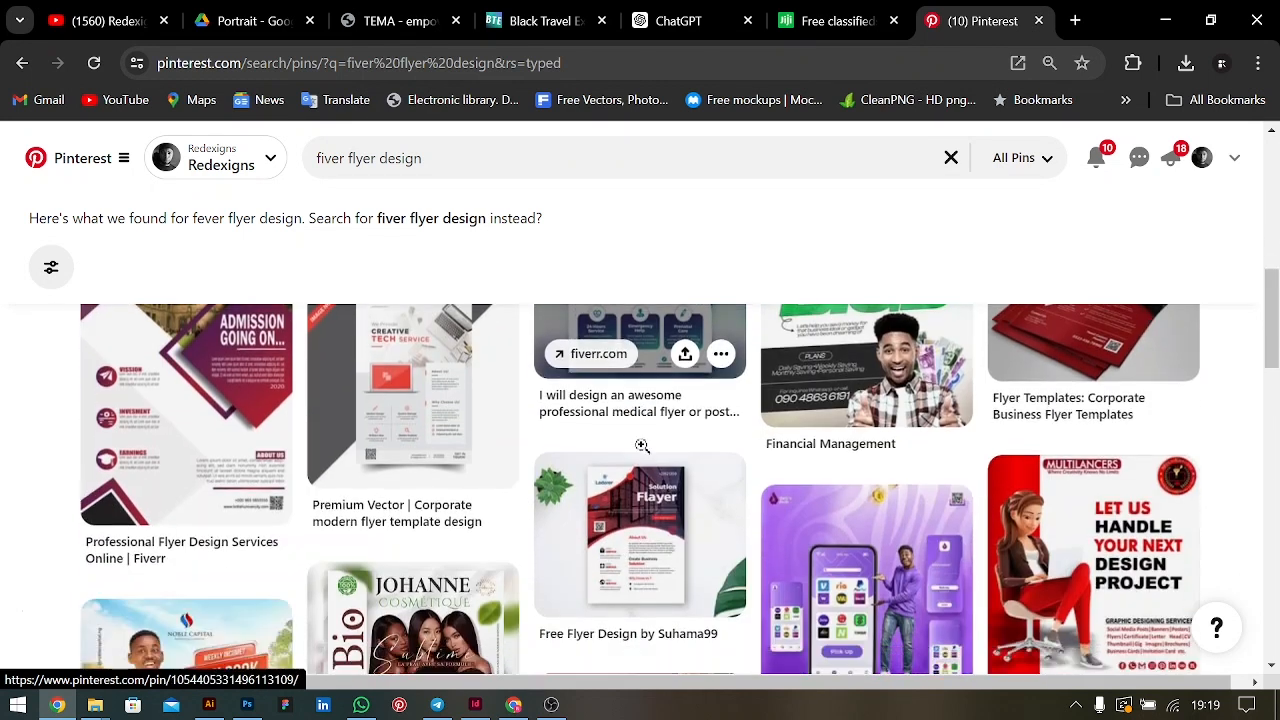
scroll(641, 445, down, 4)
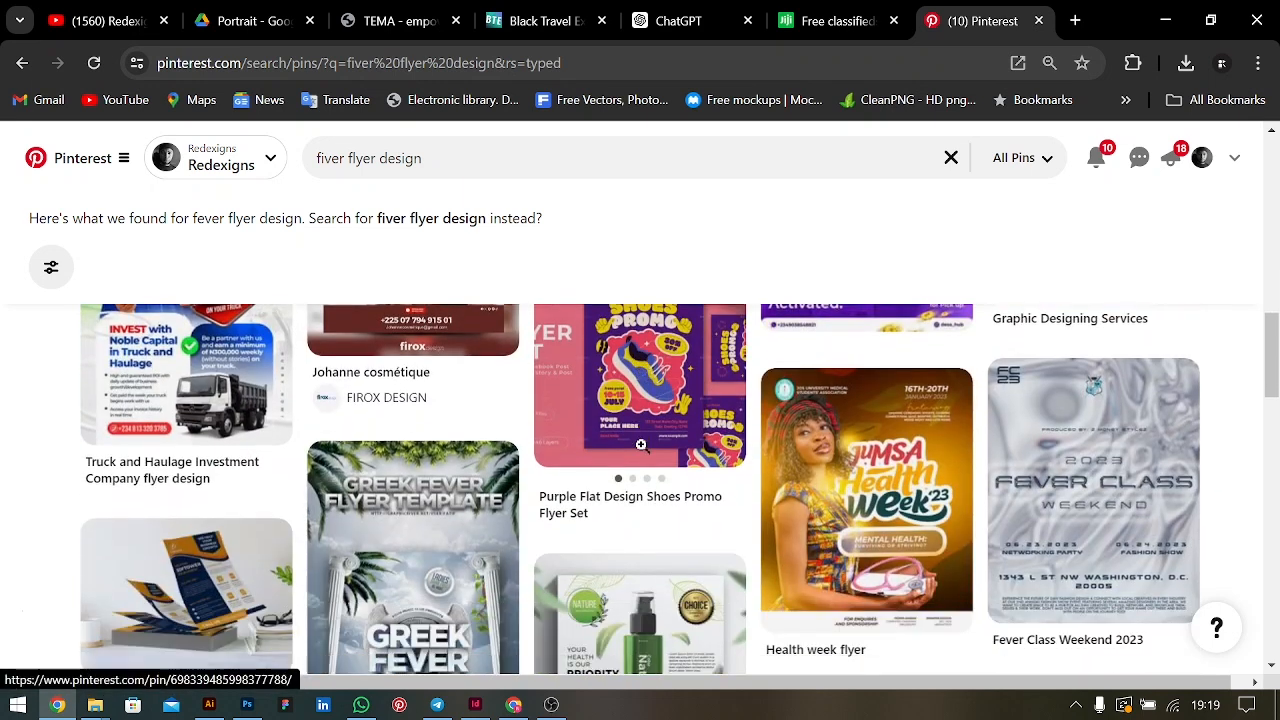
scroll(641, 444, down, 1)
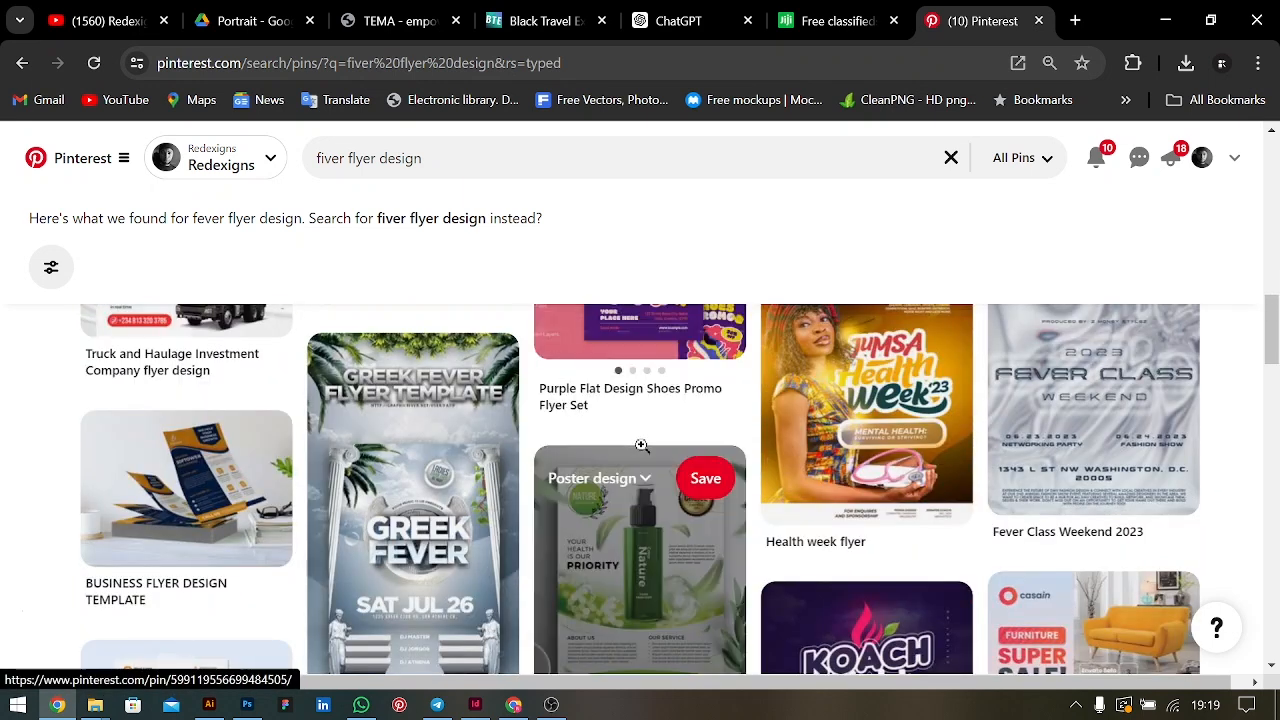
Keep browsing further down the "fiver flyer design" pins for a clean reference layout for the gig flyer
scroll(641, 445, down, 5)
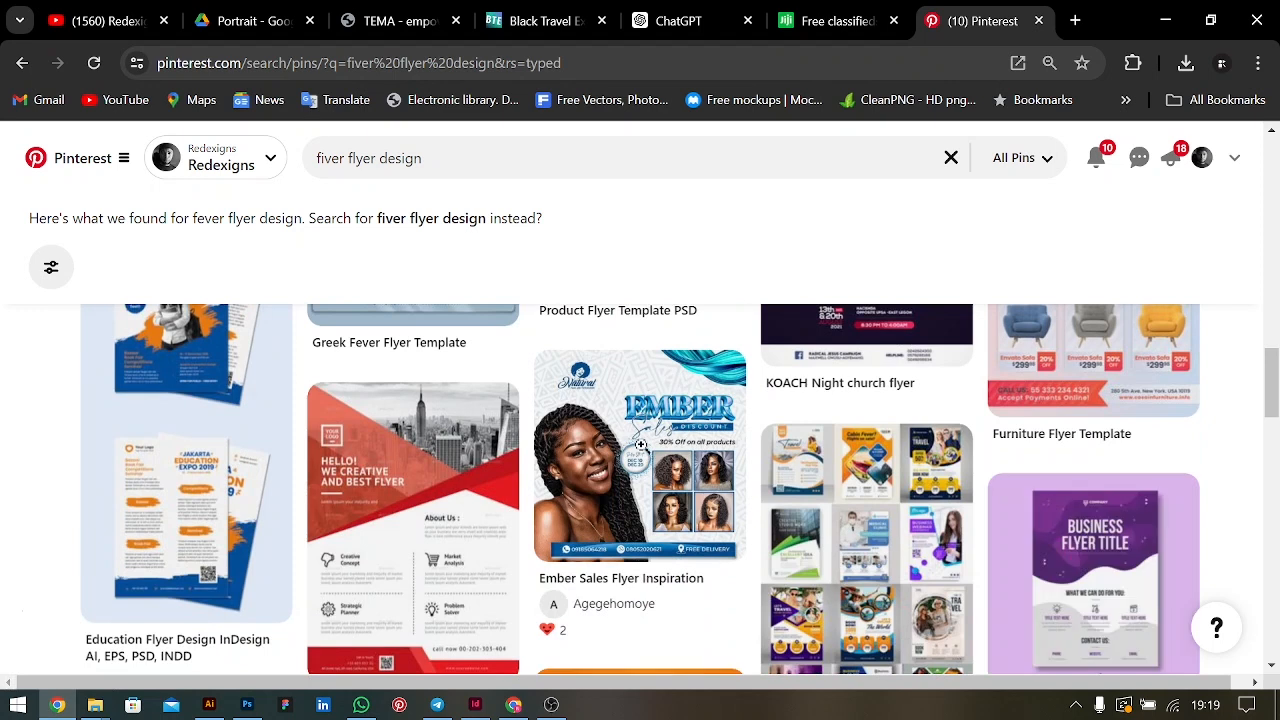
scroll(641, 445, down, 2)
scroll(641, 445, up, 3)
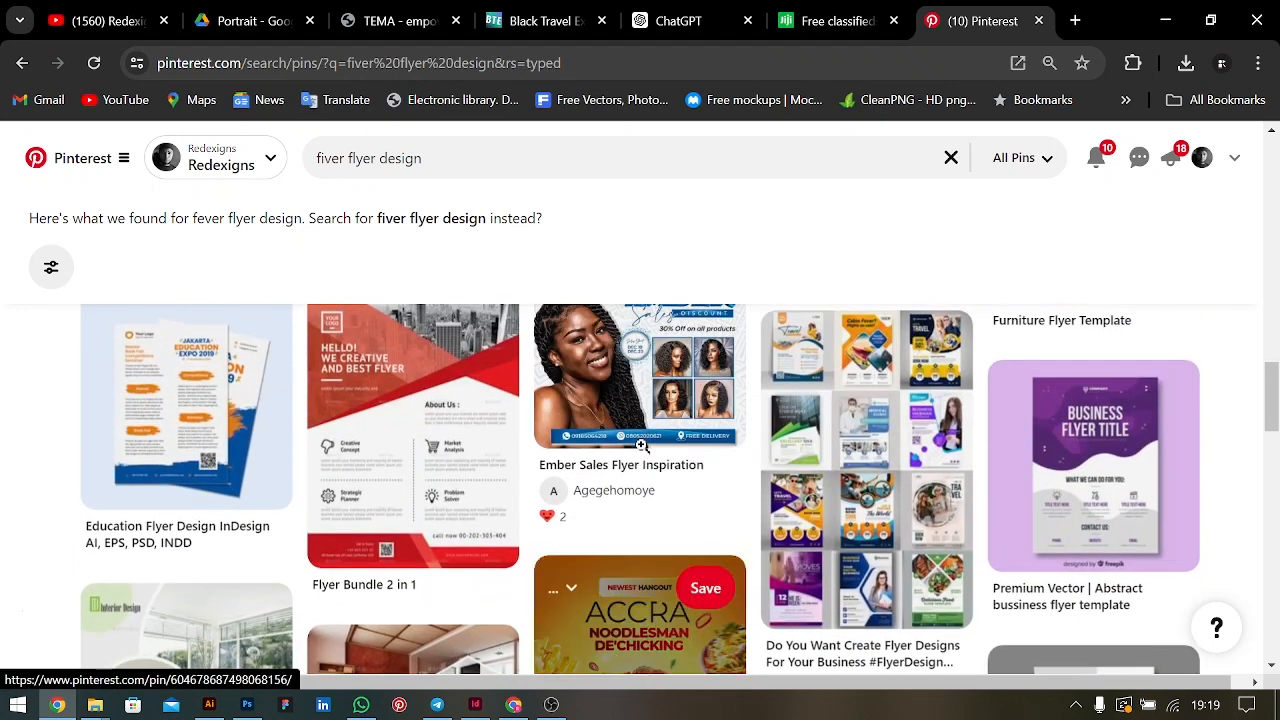
scroll(641, 444, up, 2)
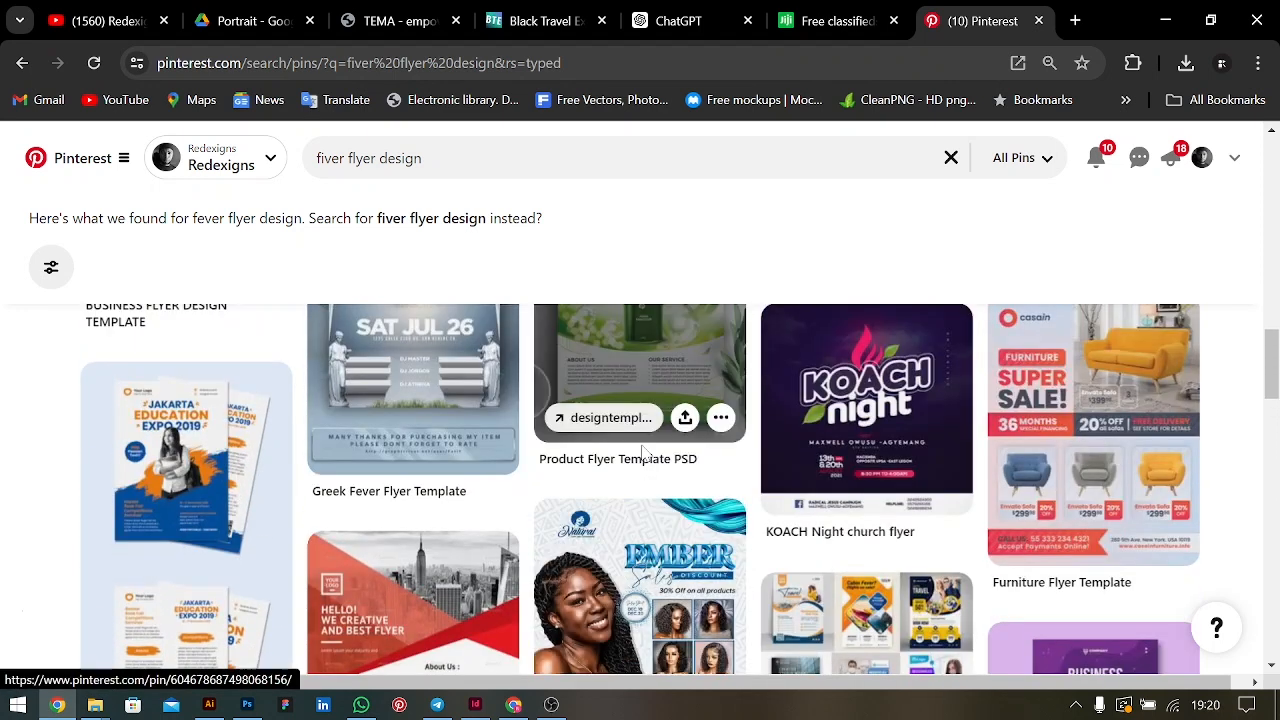
scroll(645, 452, down, 7)
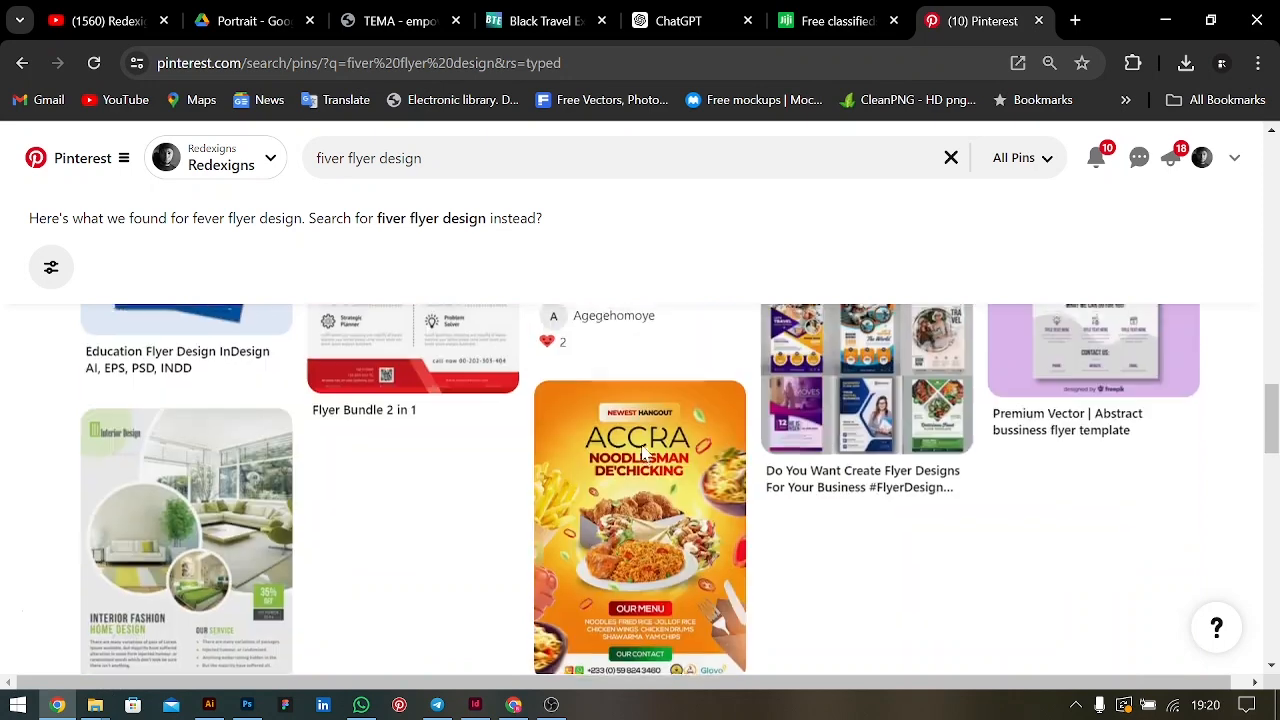
scroll(642, 446, up, 2)
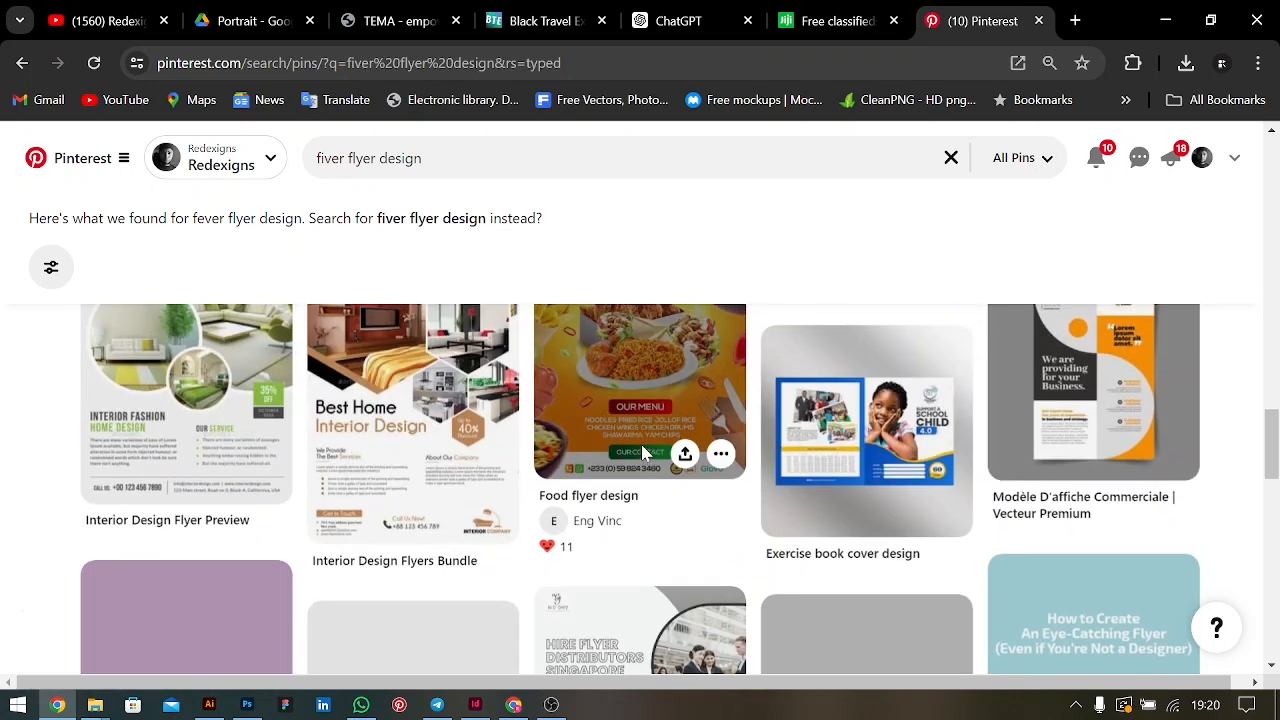
scroll(642, 446, down, 5)
scroll(641, 444, down, 6)
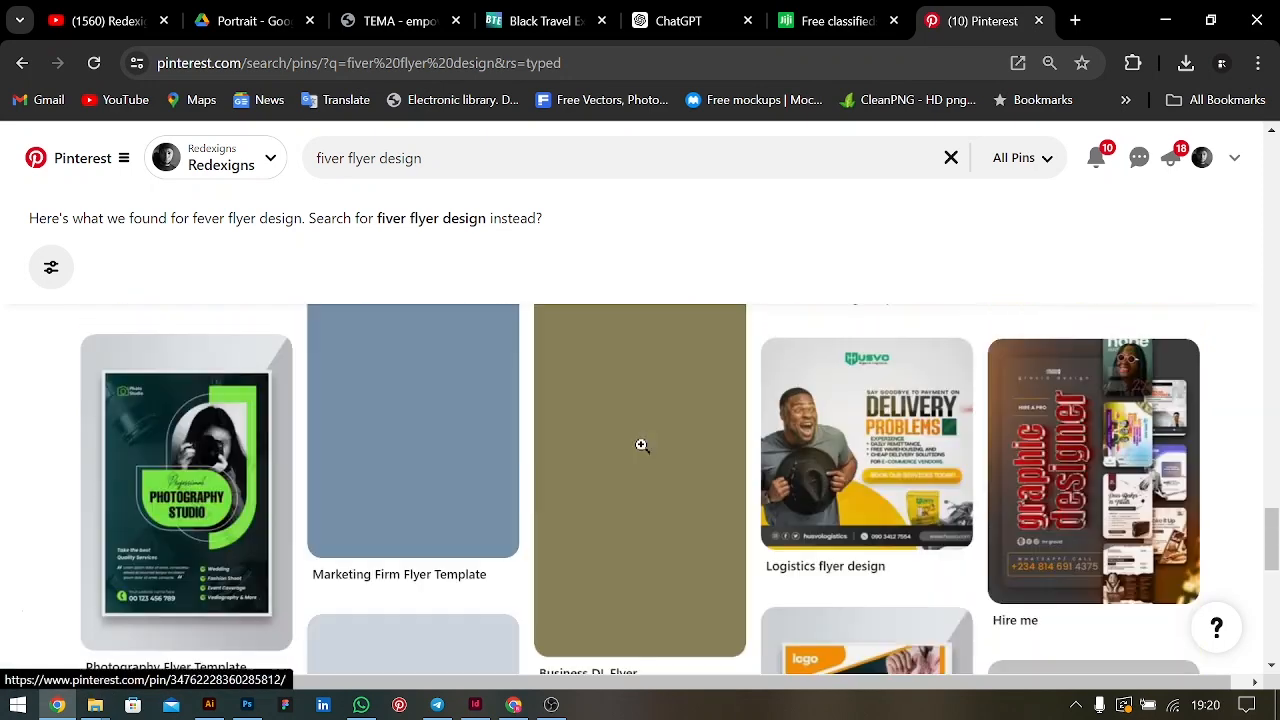
Replace "fiver" with "freelance" in the query and search Pinterest for "freelance flyer design"
scroll(641, 444, up, 6)
click(343, 158)
double_click(340, 158)
text(freelance)
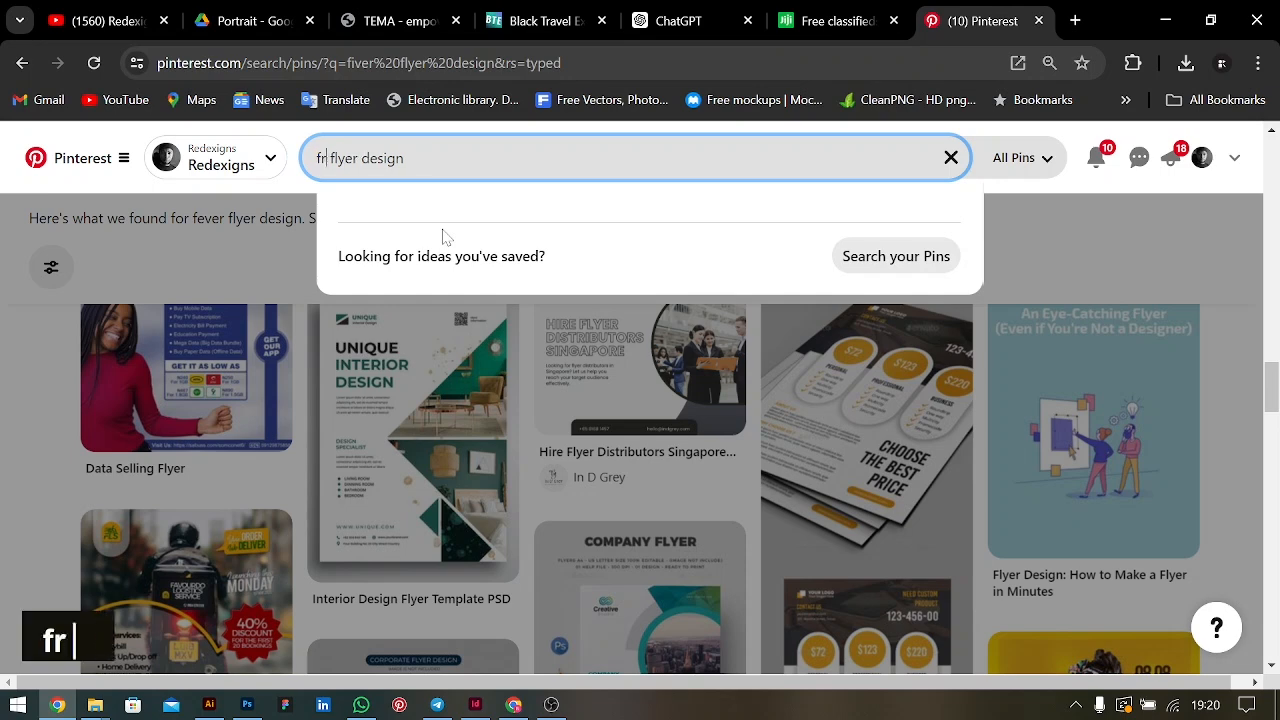
key(Return)
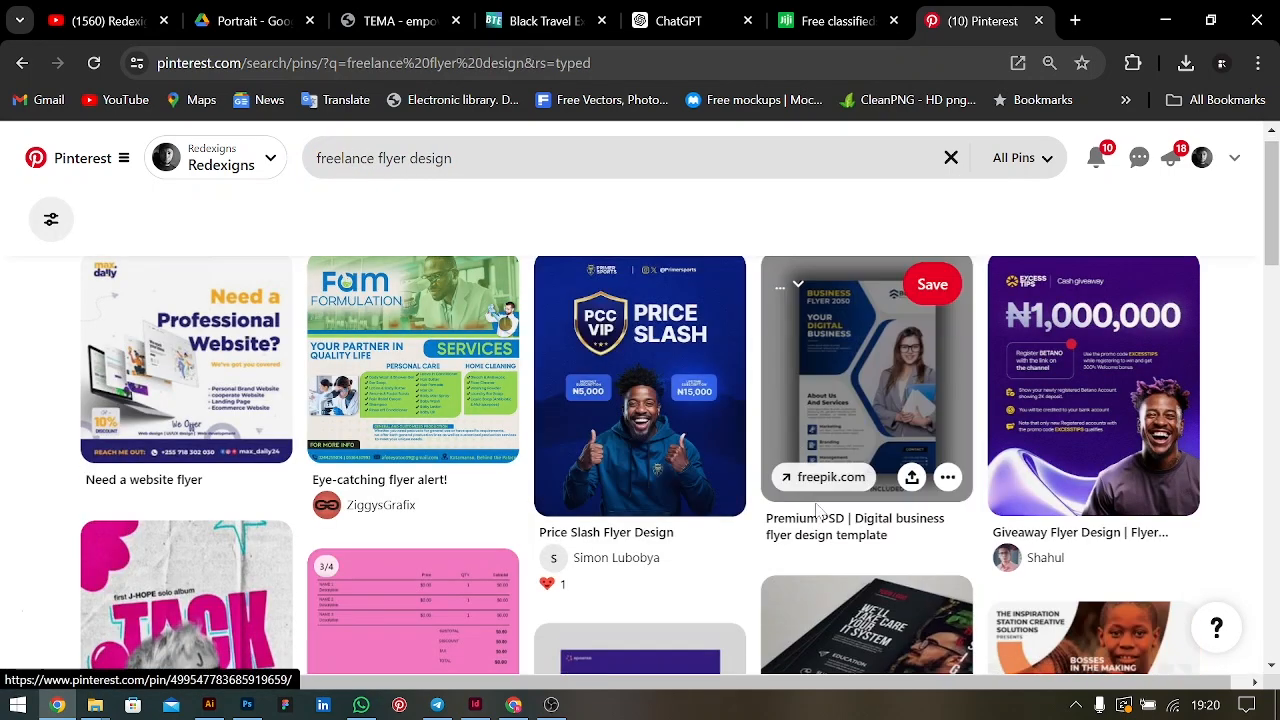
Download the Price Slash Flyer Design pin's image and skim the other freelance flyer pins
click(720, 505)
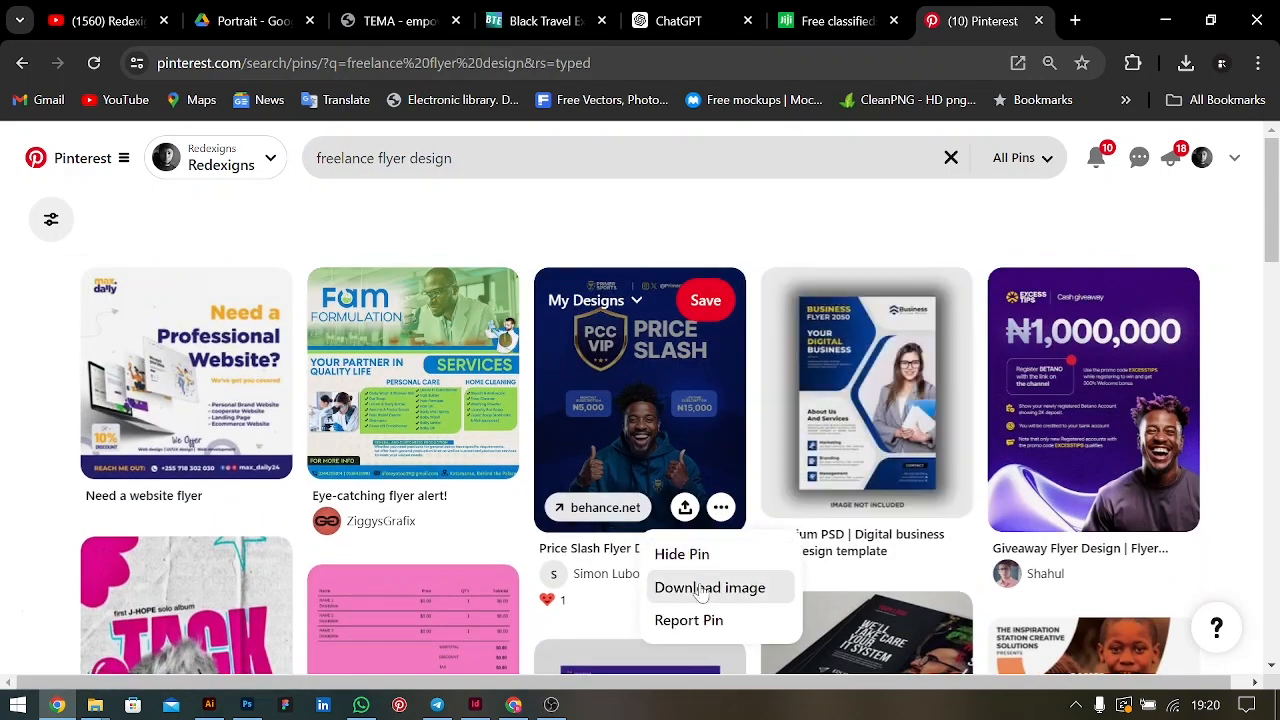
scroll(512, 495, down, 5)
scroll(508, 497, up, 1)
scroll(508, 495, down, 5)
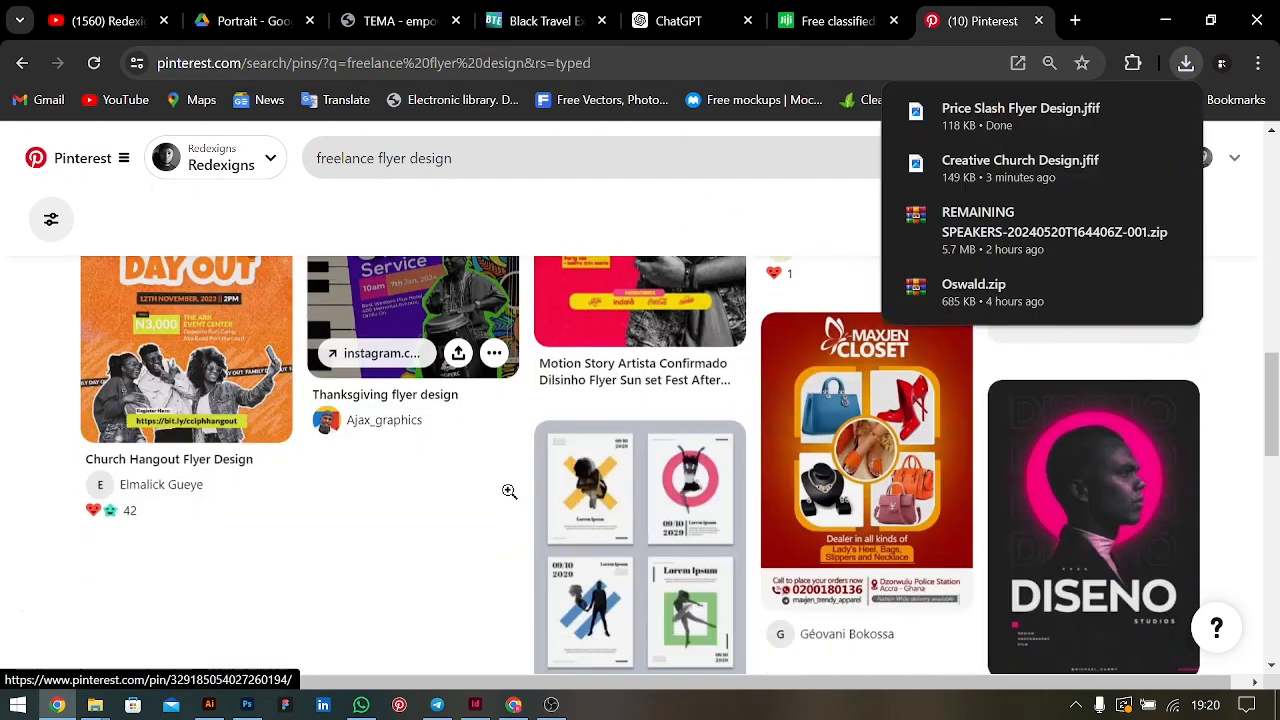
scroll(508, 490, down, 7)
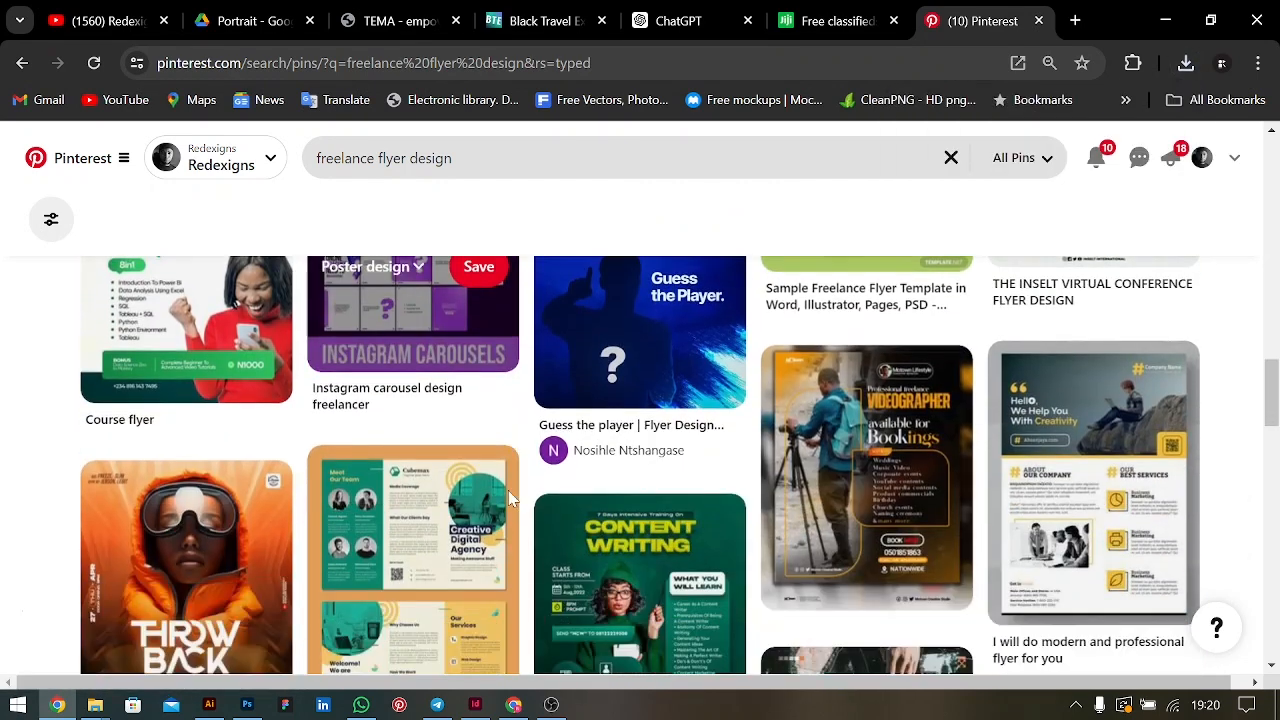
scroll(508, 491, up, 15)
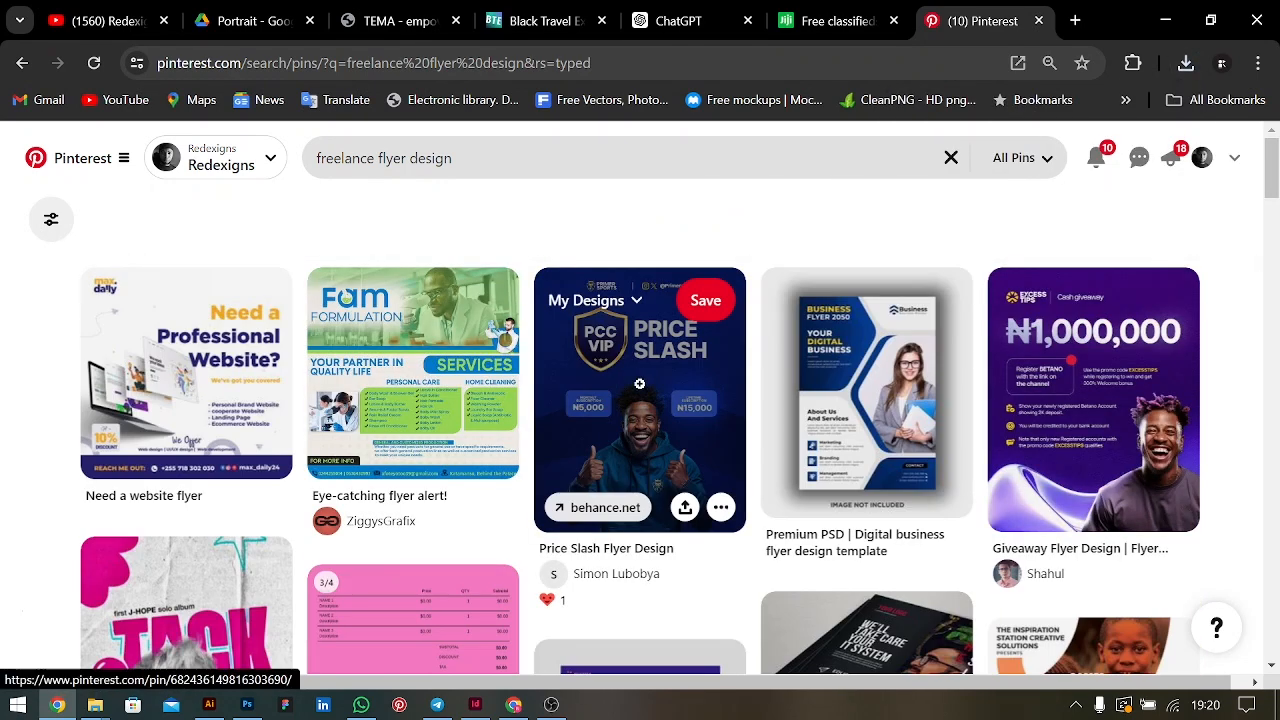
Open the Price Slash Flyer Design pin and browse its related pins for further layout references
click(622, 373)
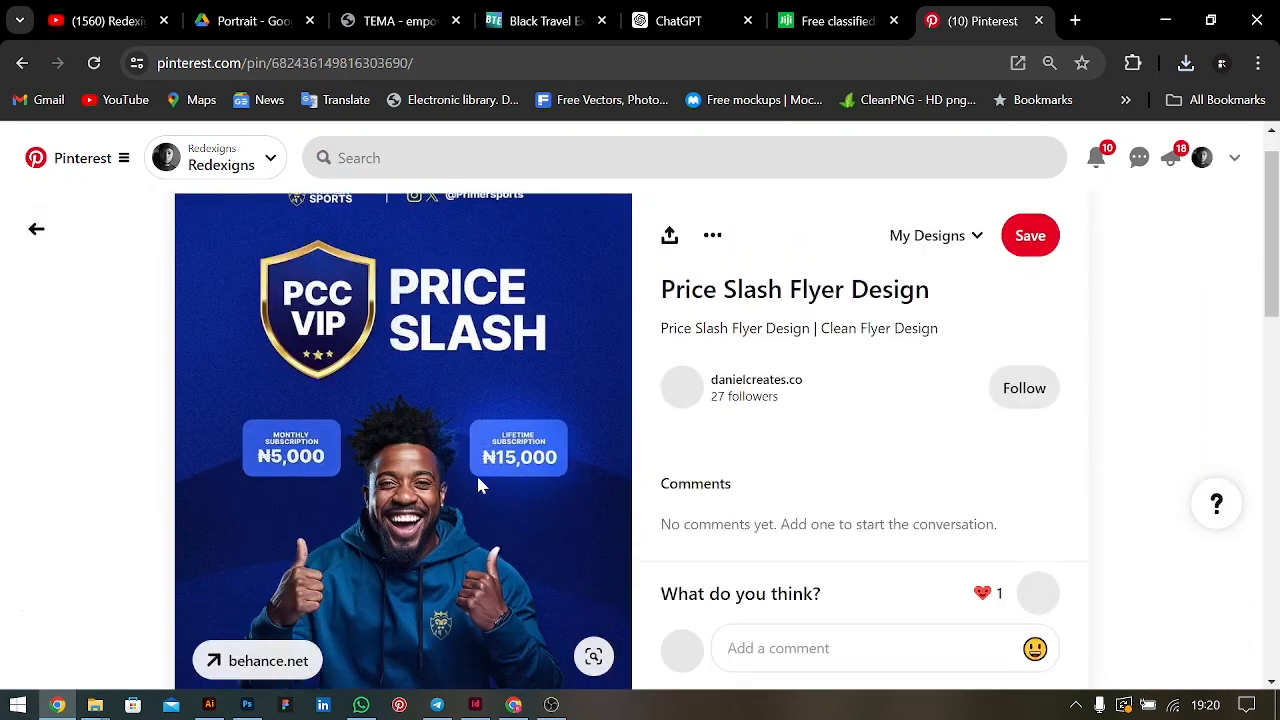
scroll(476, 473, down, 6)
scroll(550, 450, up, 1)
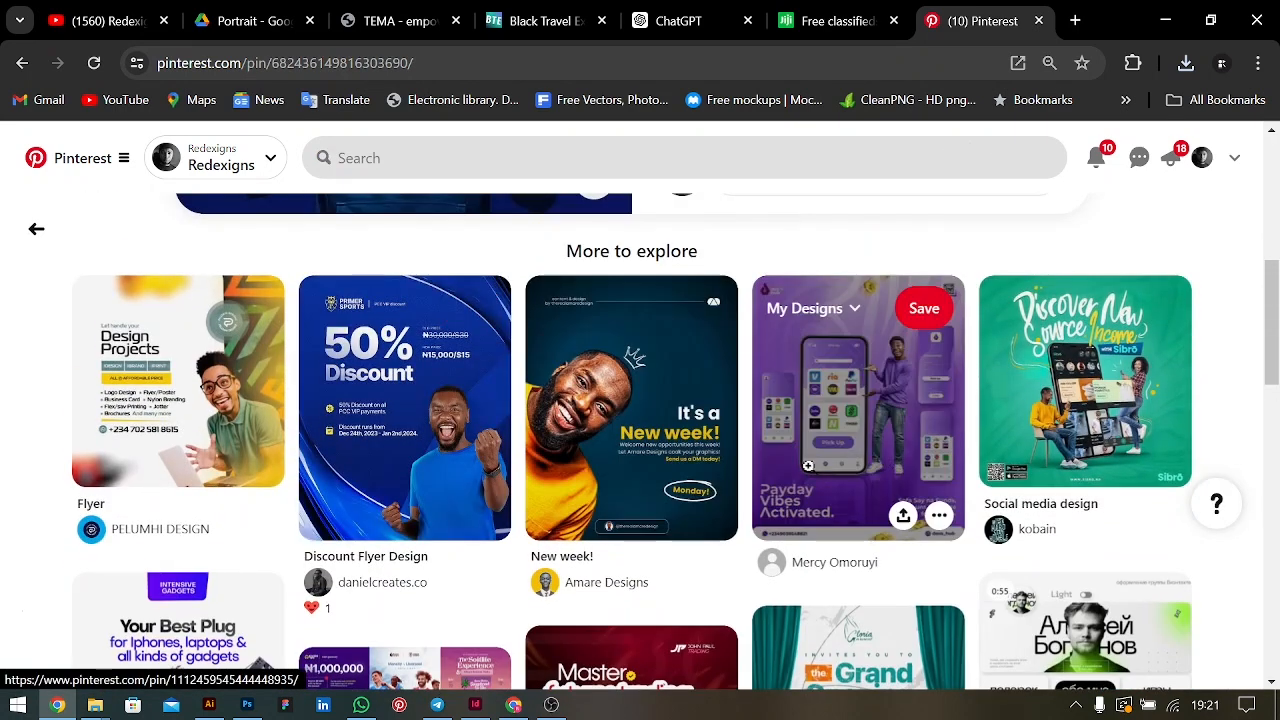
scroll(760, 500, down, 3)
scroll(742, 503, down, 3)
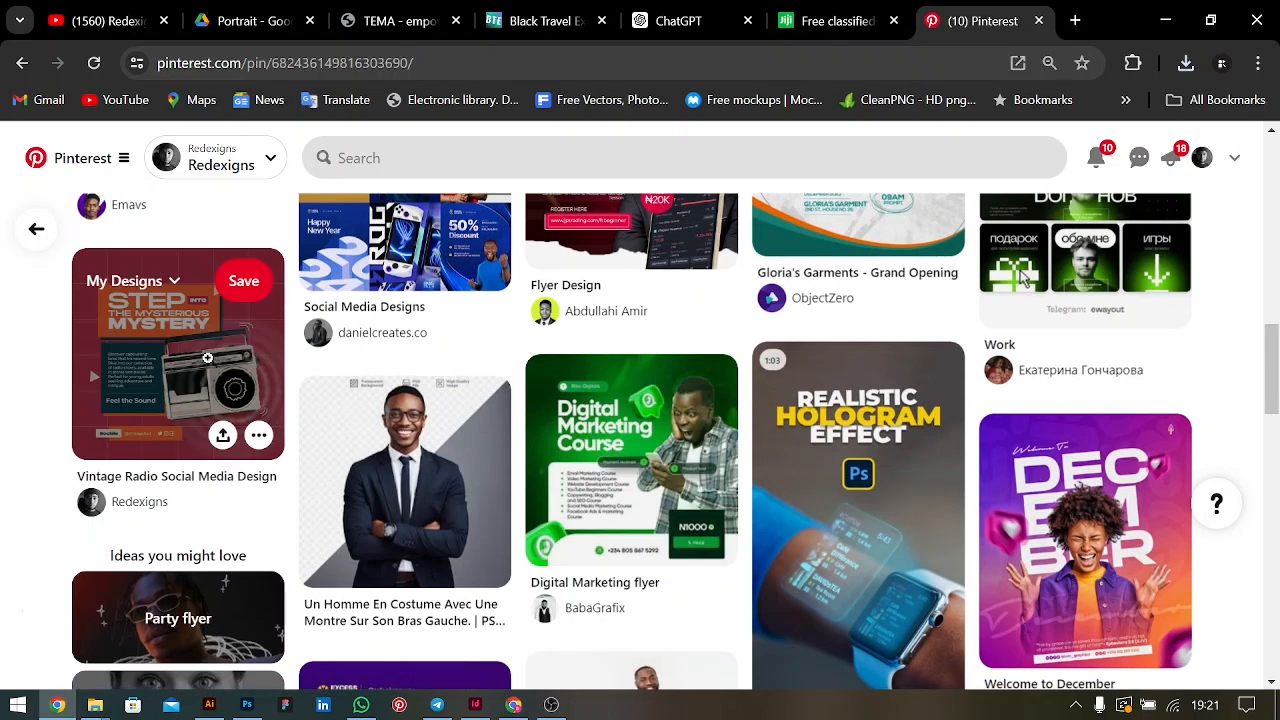
Open the Vintage Radio Social Media Design pin, download its image and look over the related pins
click(207, 358)
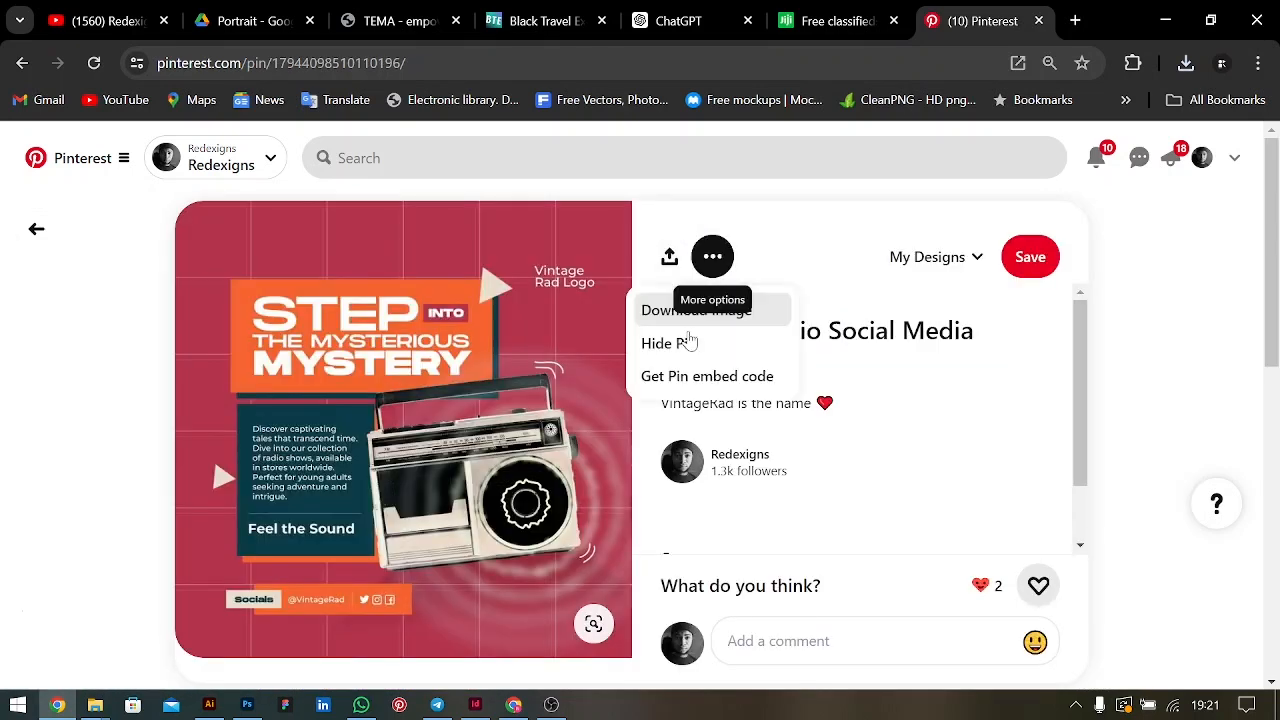
click(711, 389)
click(694, 446)
scroll(519, 450, down, 4)
scroll(519, 450, down, 2)
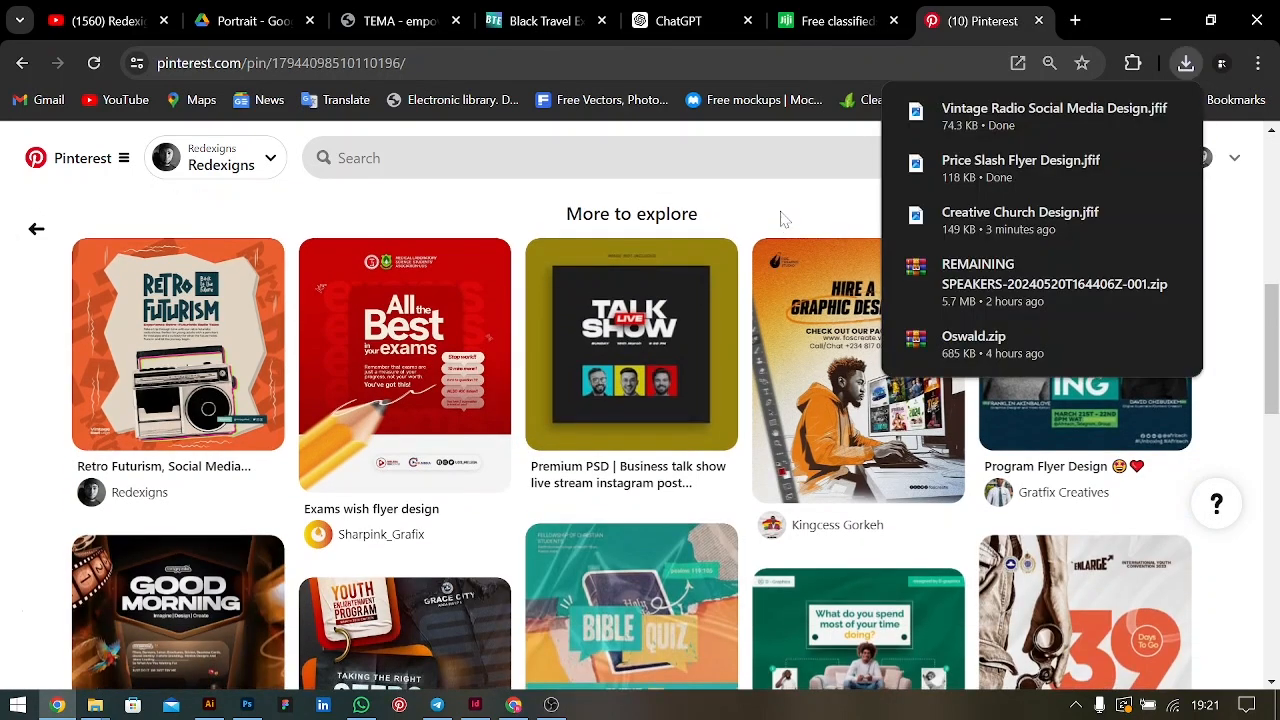
Examine the Vintage Radio pin's layout, text blocks and colours as a reference for the flyer redesign
scroll(663, 430, up, 5)
scroll(663, 430, down, 1)
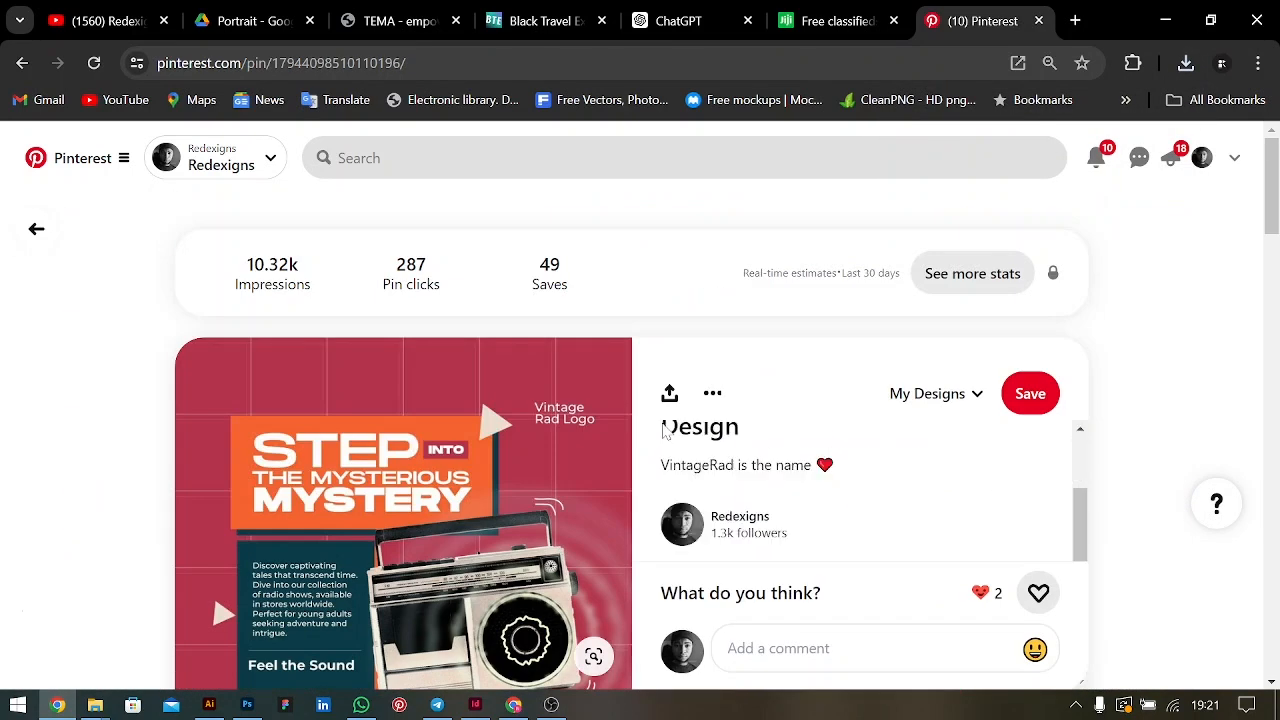
scroll(663, 430, down, 1)
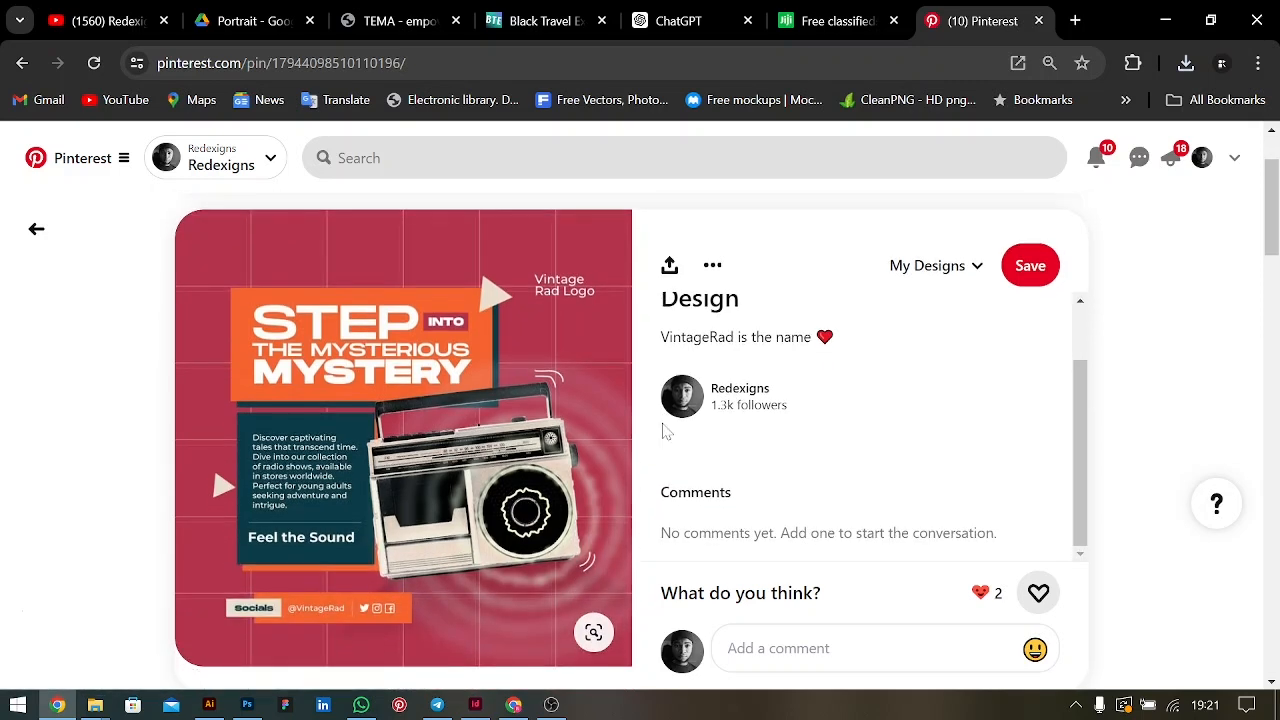
scroll(663, 430, down, 1)
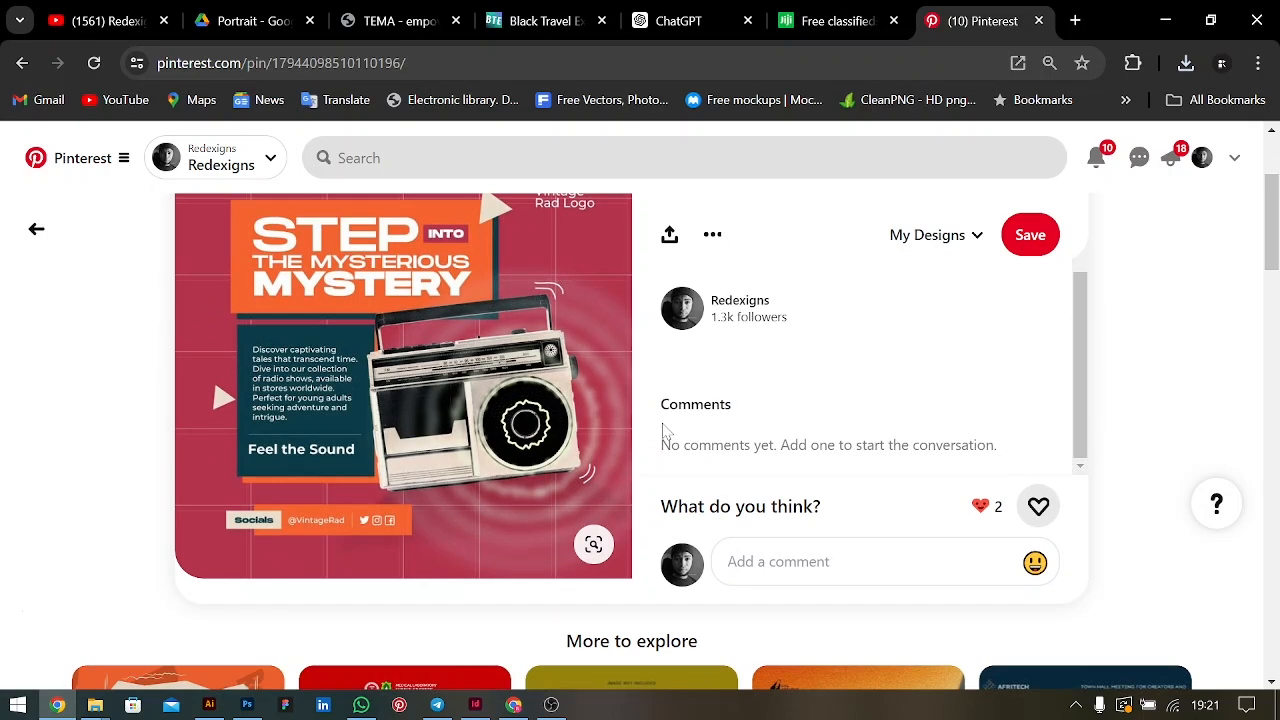
scroll(663, 430, down, 3)
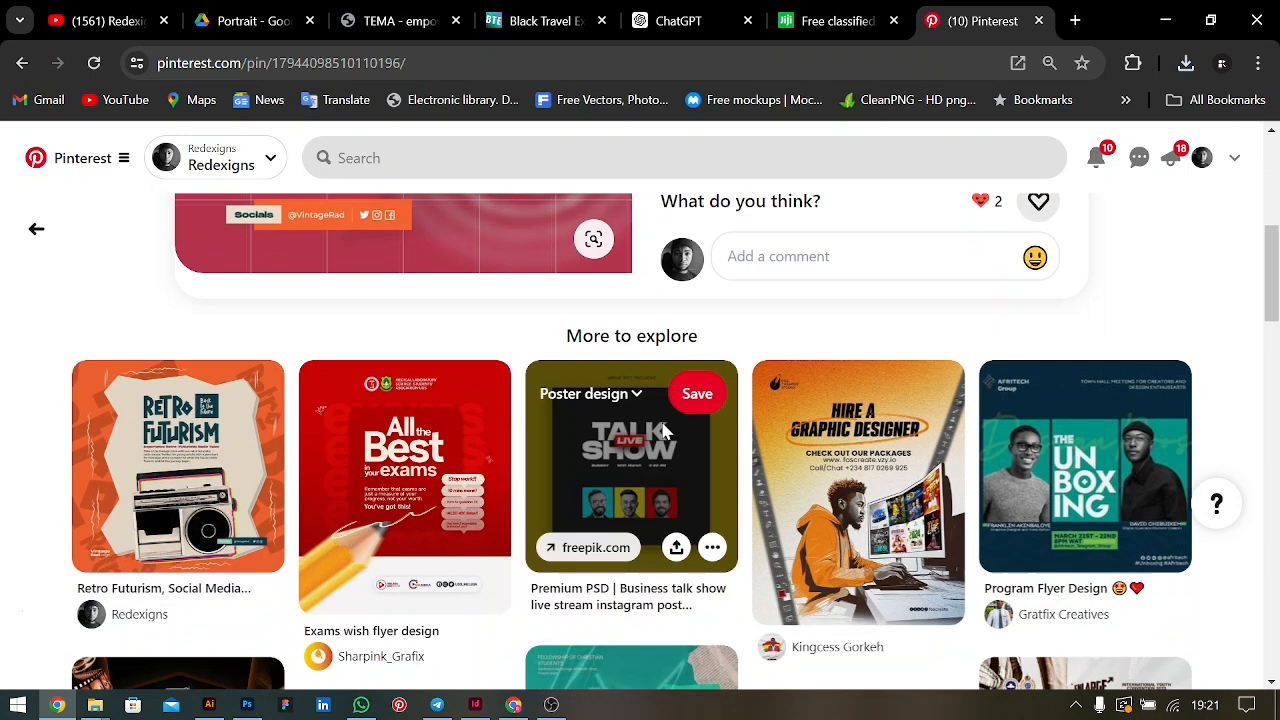
scroll(663, 430, up, 4)
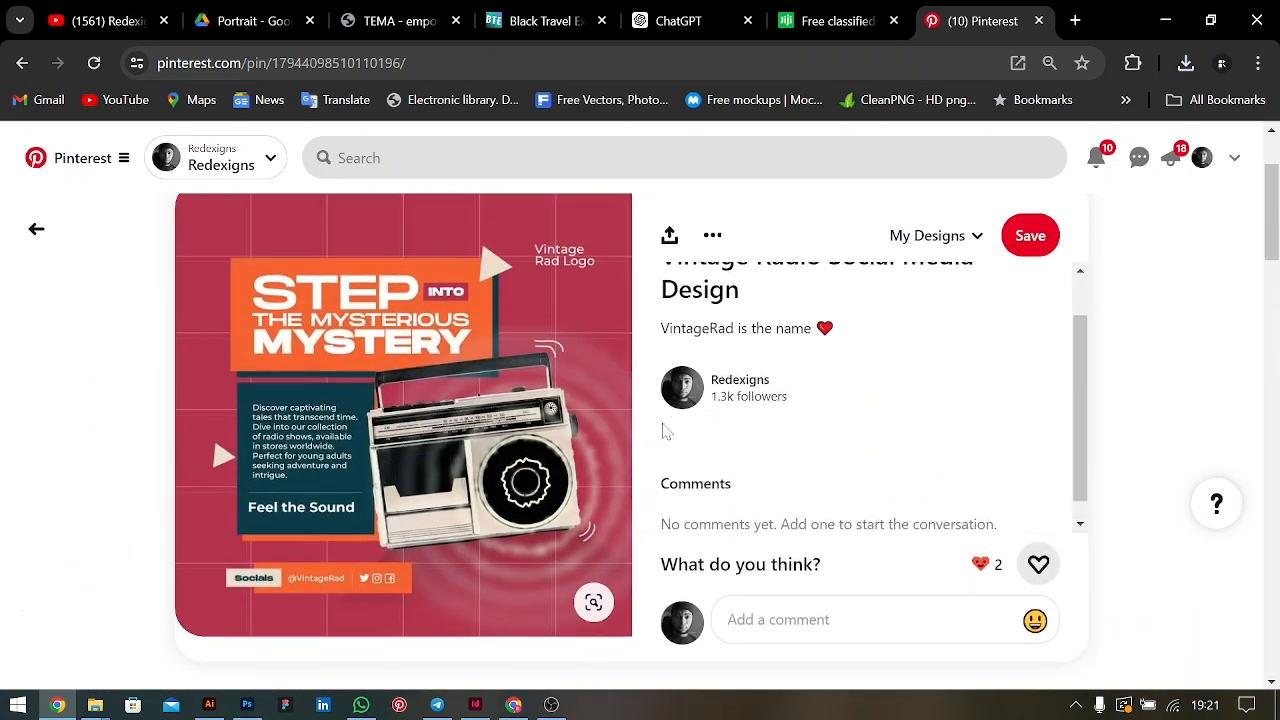
scroll(663, 430, up, 1)
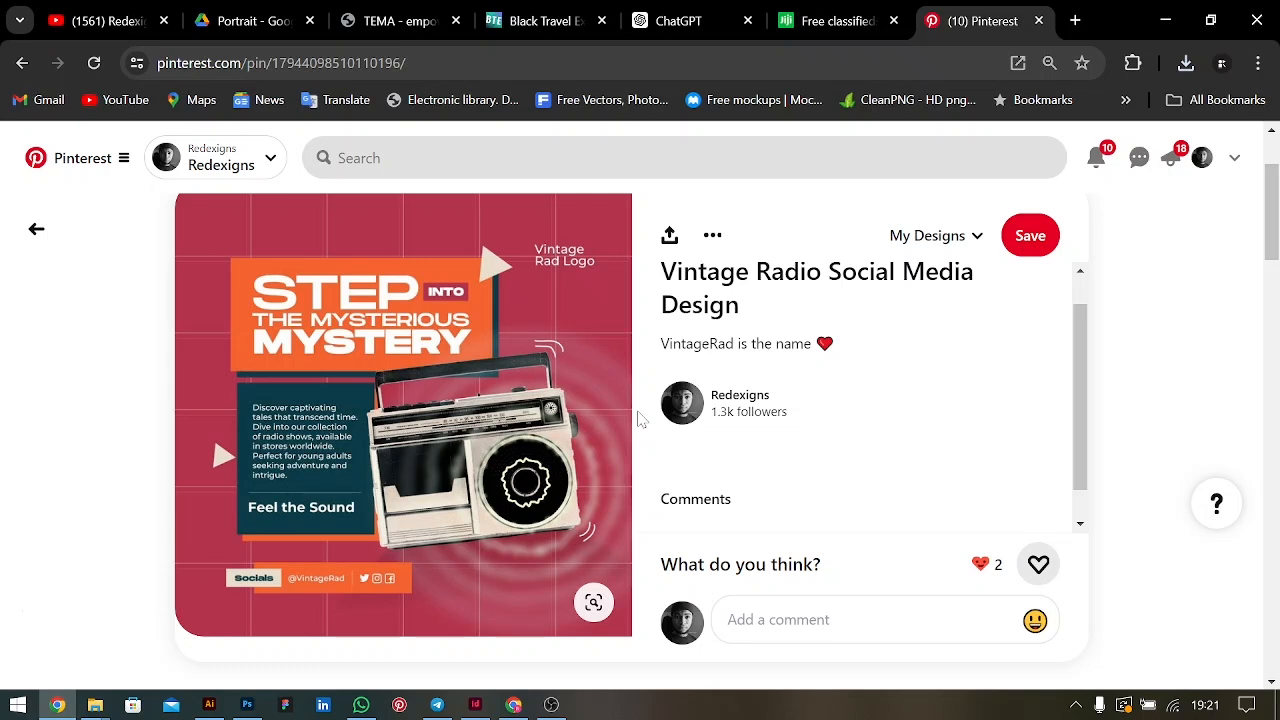
mouse_move(532, 612)
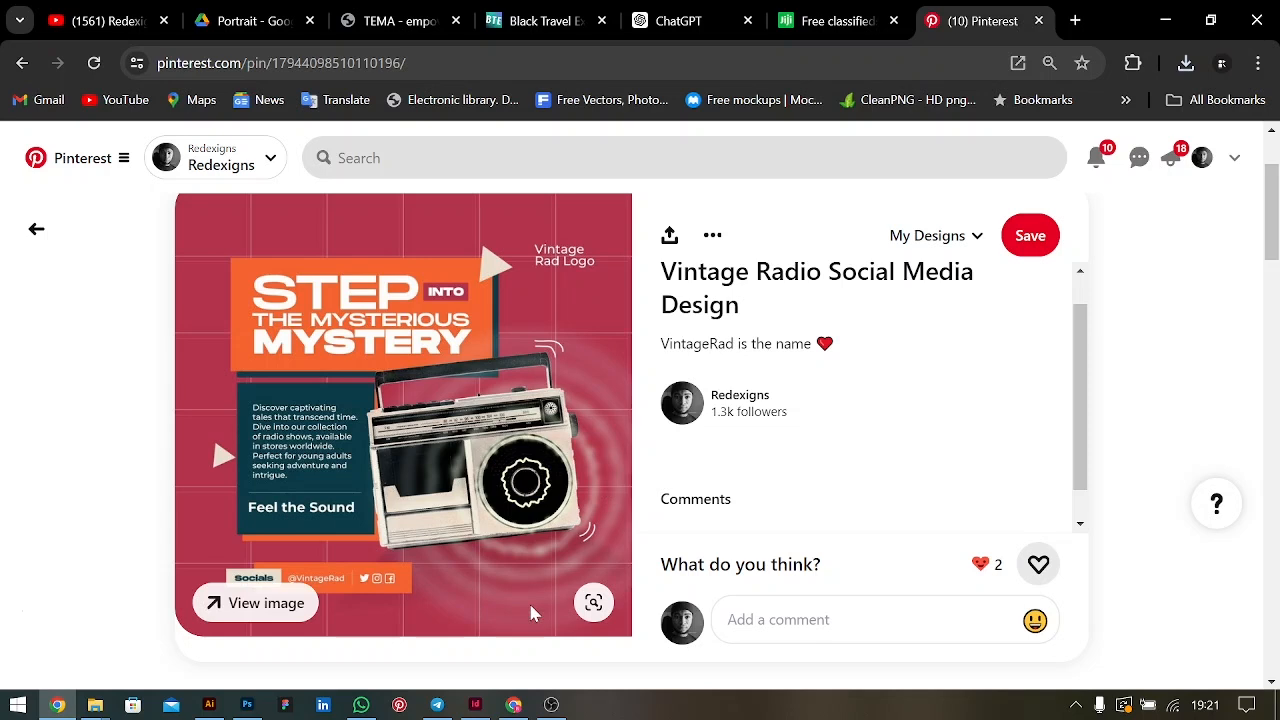
Review the original flyer in Illustrator, and open the Pigment palette generator (pigment.shapefactory.co) in a new Chrome tab
click(209, 704)
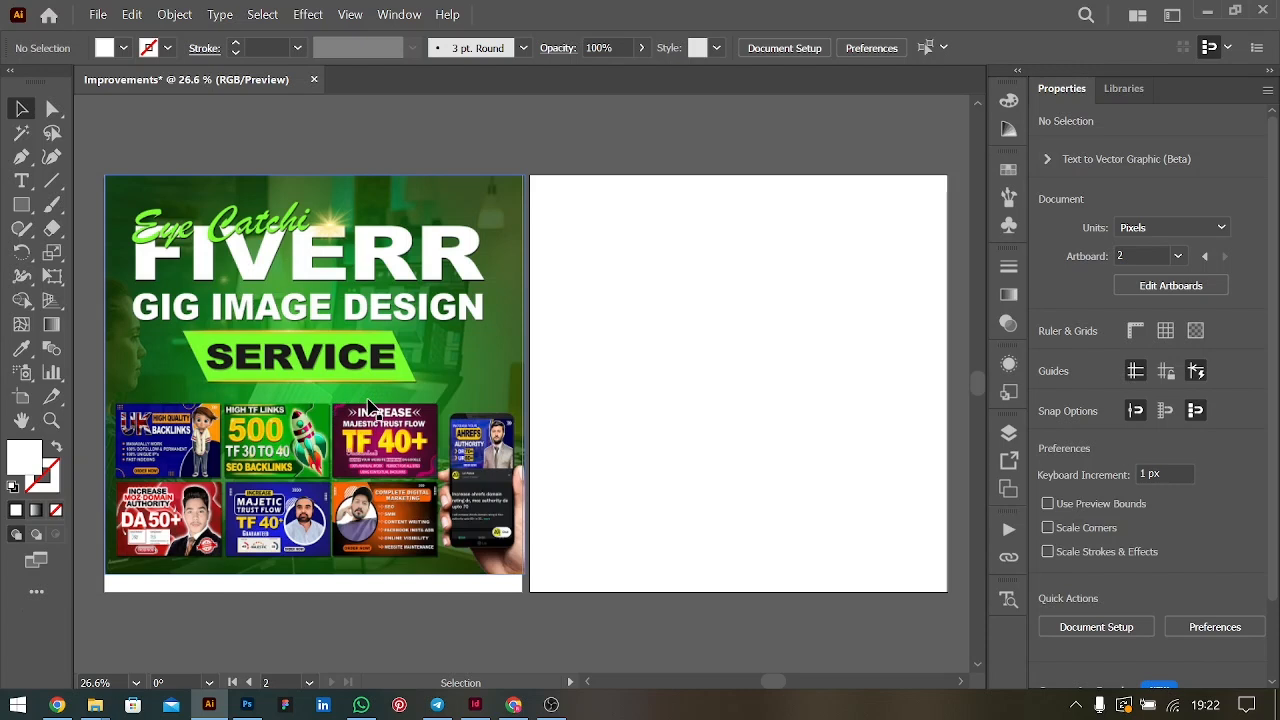
click(57, 704)
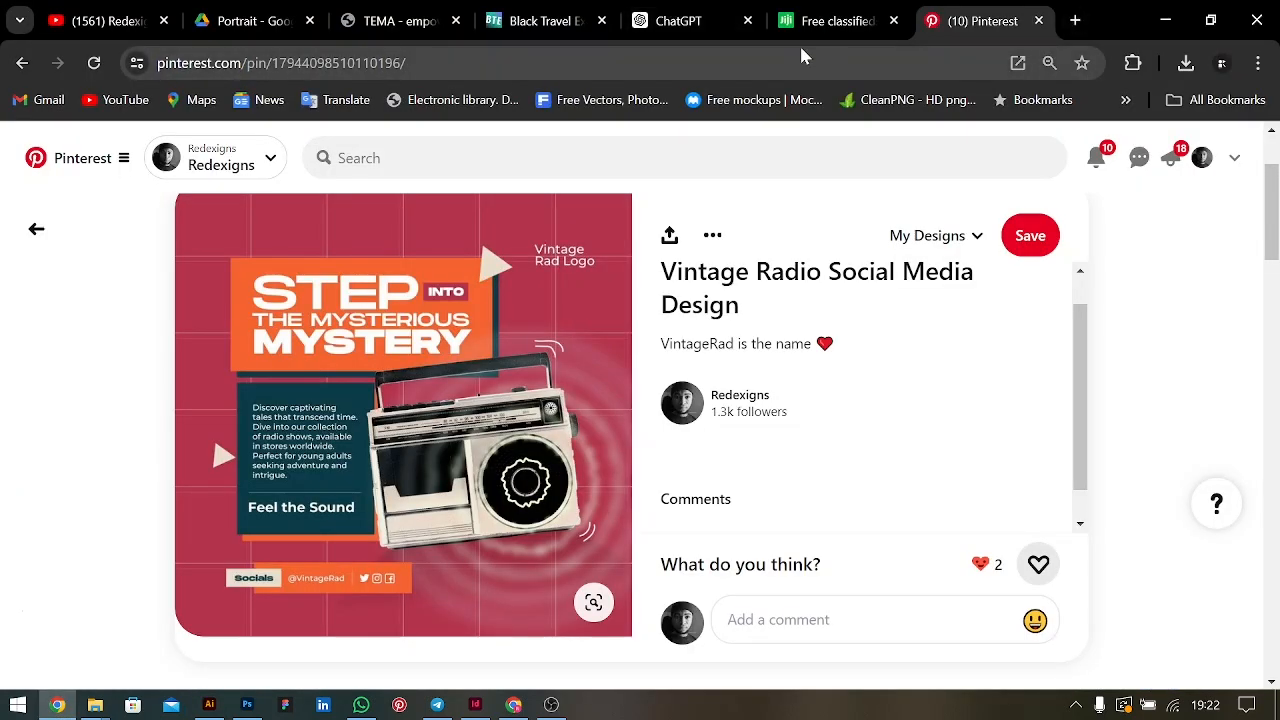
click(1076, 21)
text(pi)
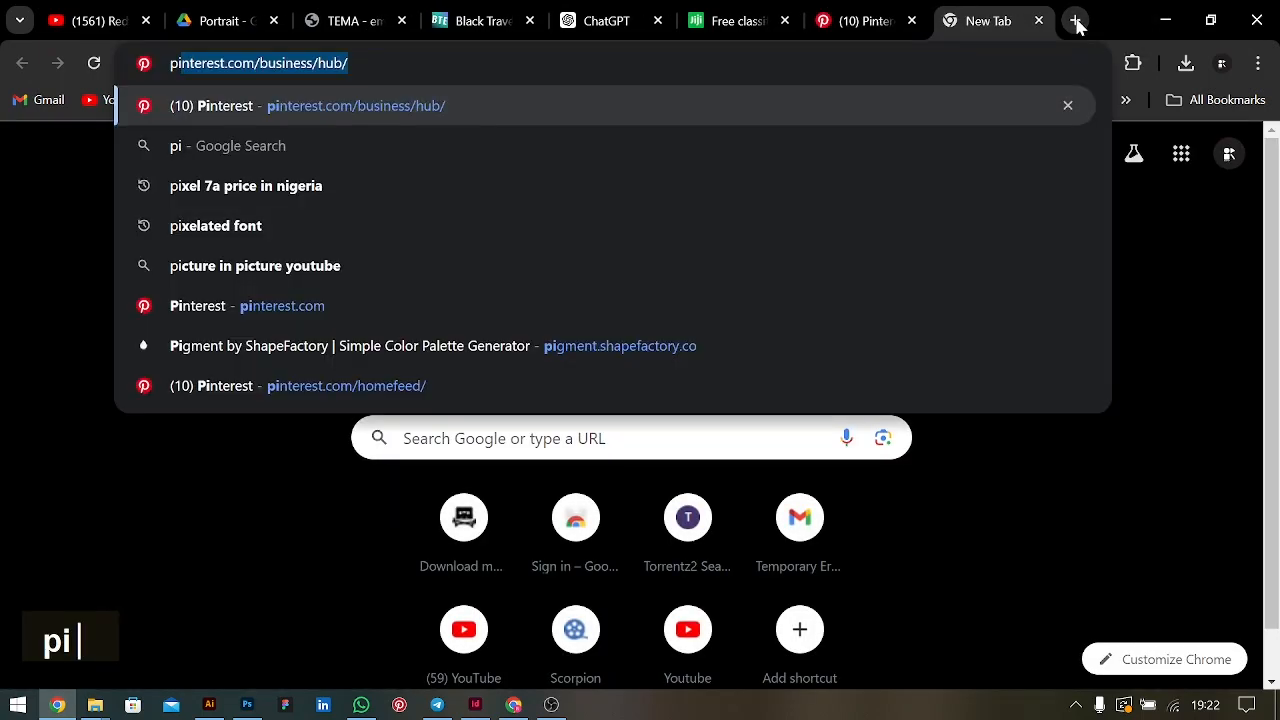
text(g)
key(Return)
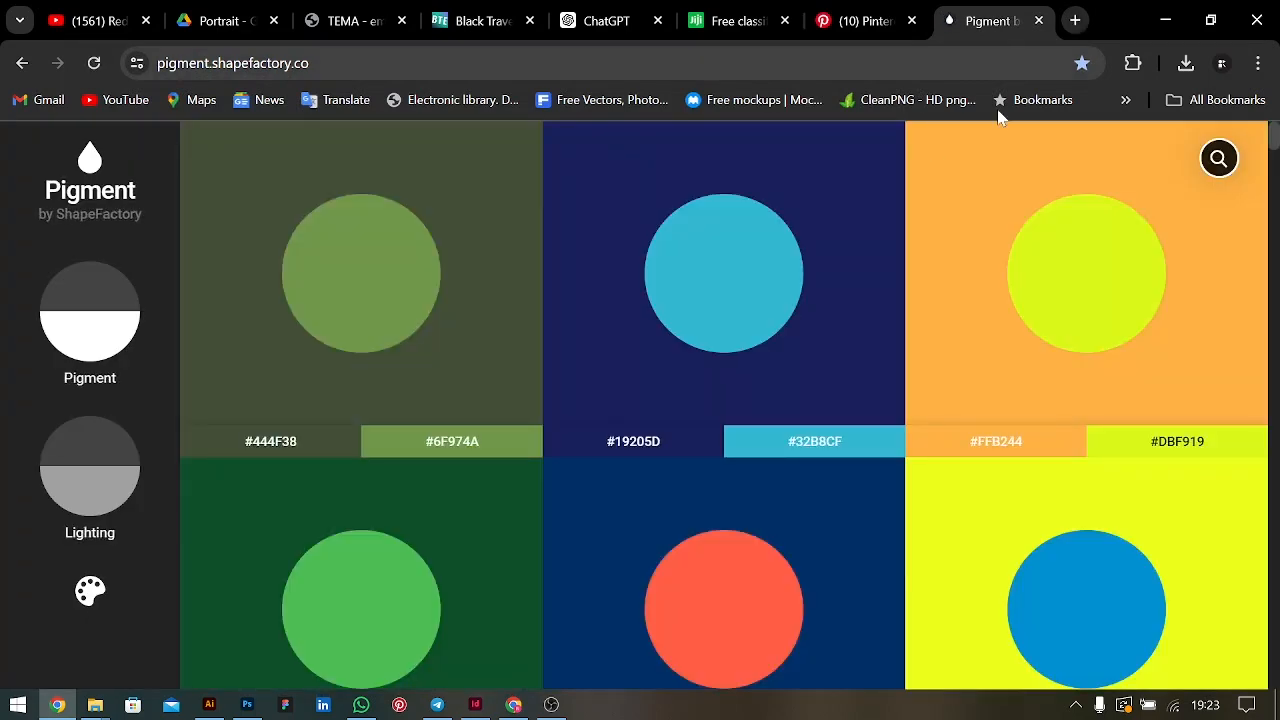
Browse the Pigment colour pairs and compare them for a palette that suits the flyer redesign
scroll(623, 330, down, 15)
scroll(623, 330, down, 5)
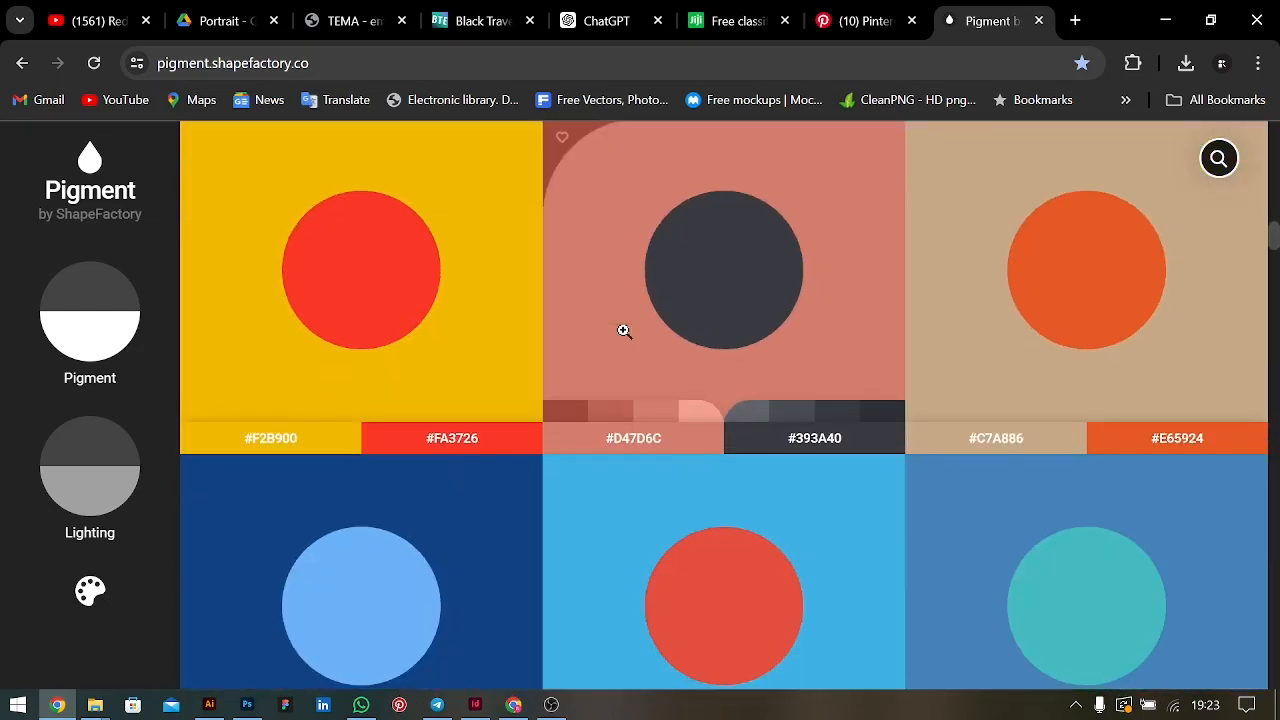
scroll(623, 330, down, 3)
scroll(623, 330, up, 5)
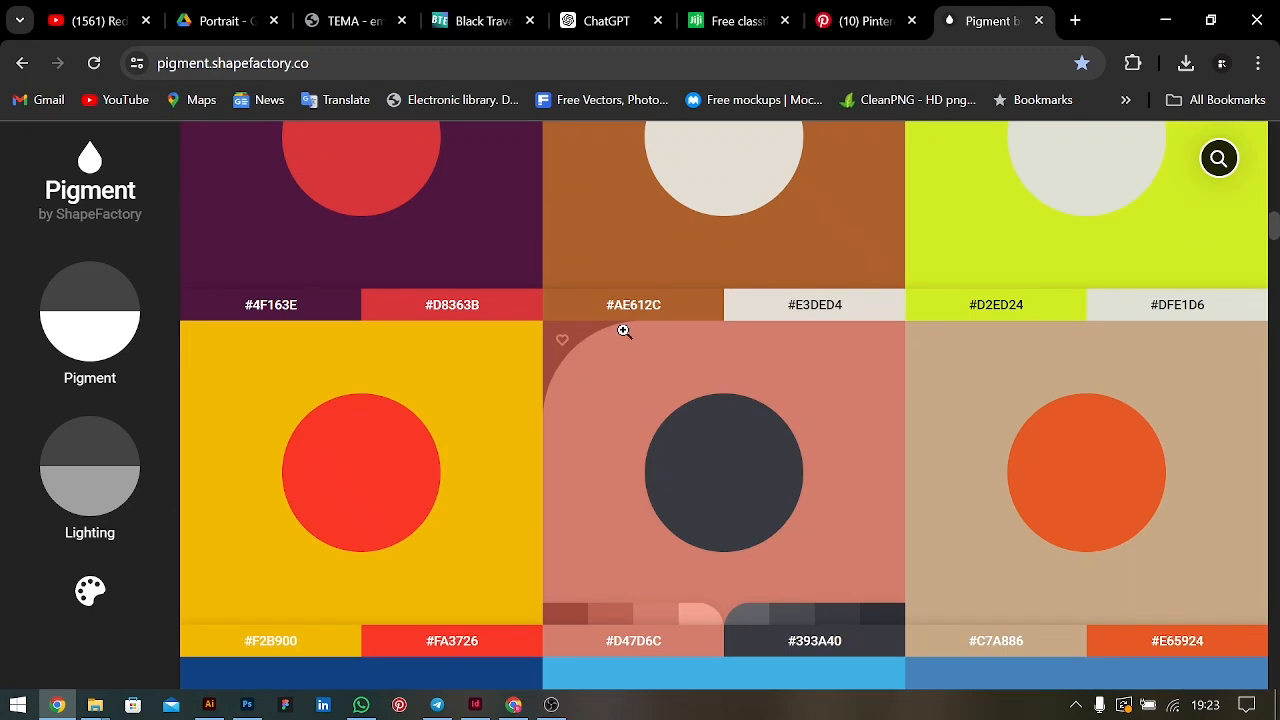
scroll(623, 330, down, 3)
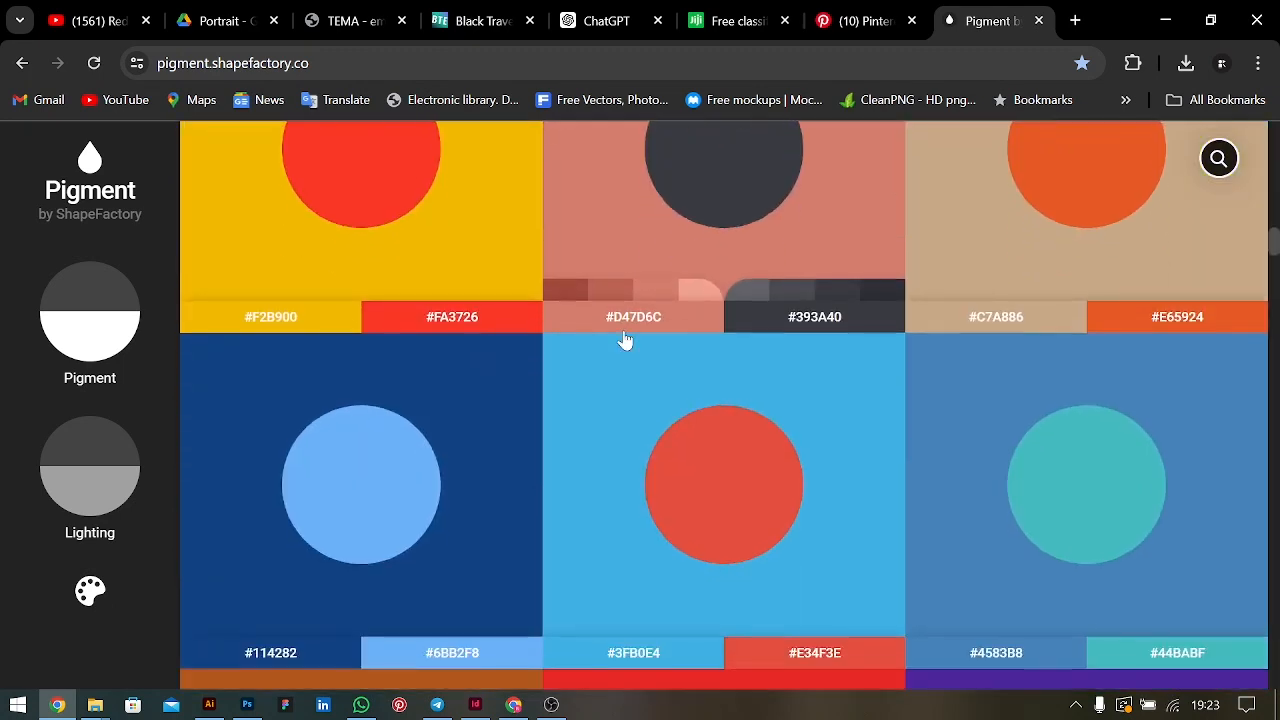
scroll(623, 335, up, 5)
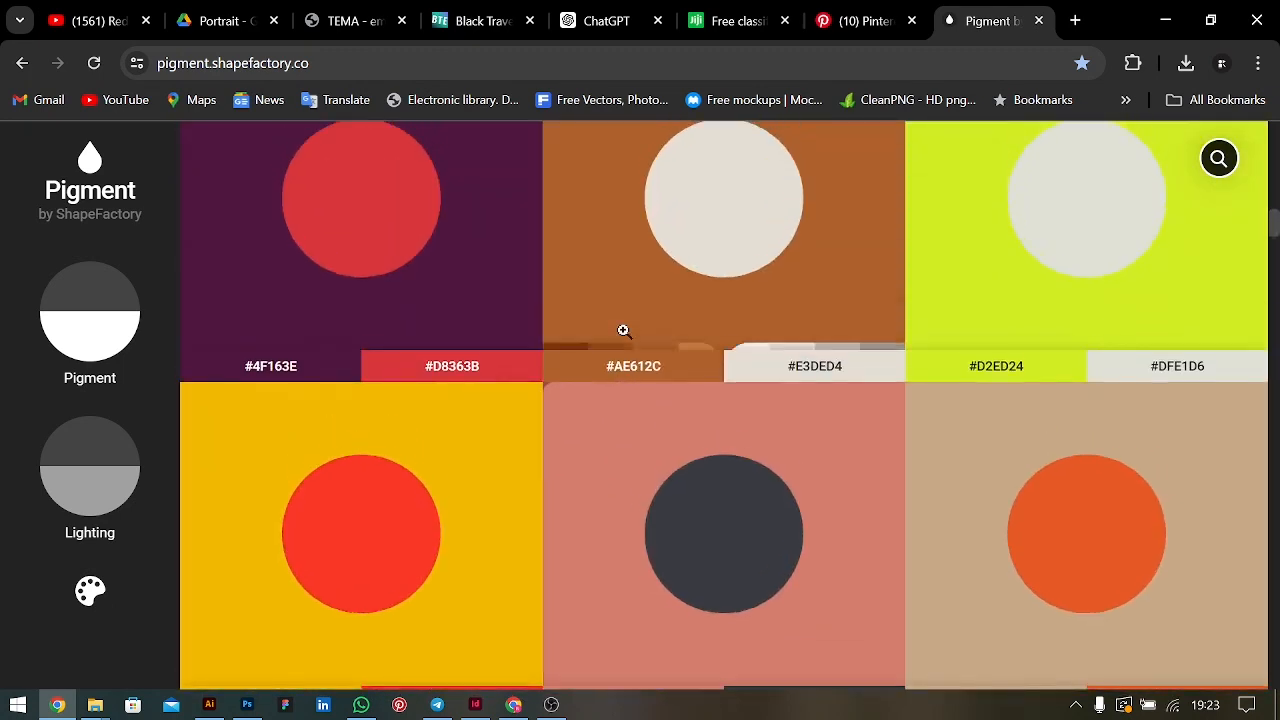
scroll(623, 330, down, 8)
scroll(623, 330, down, 10)
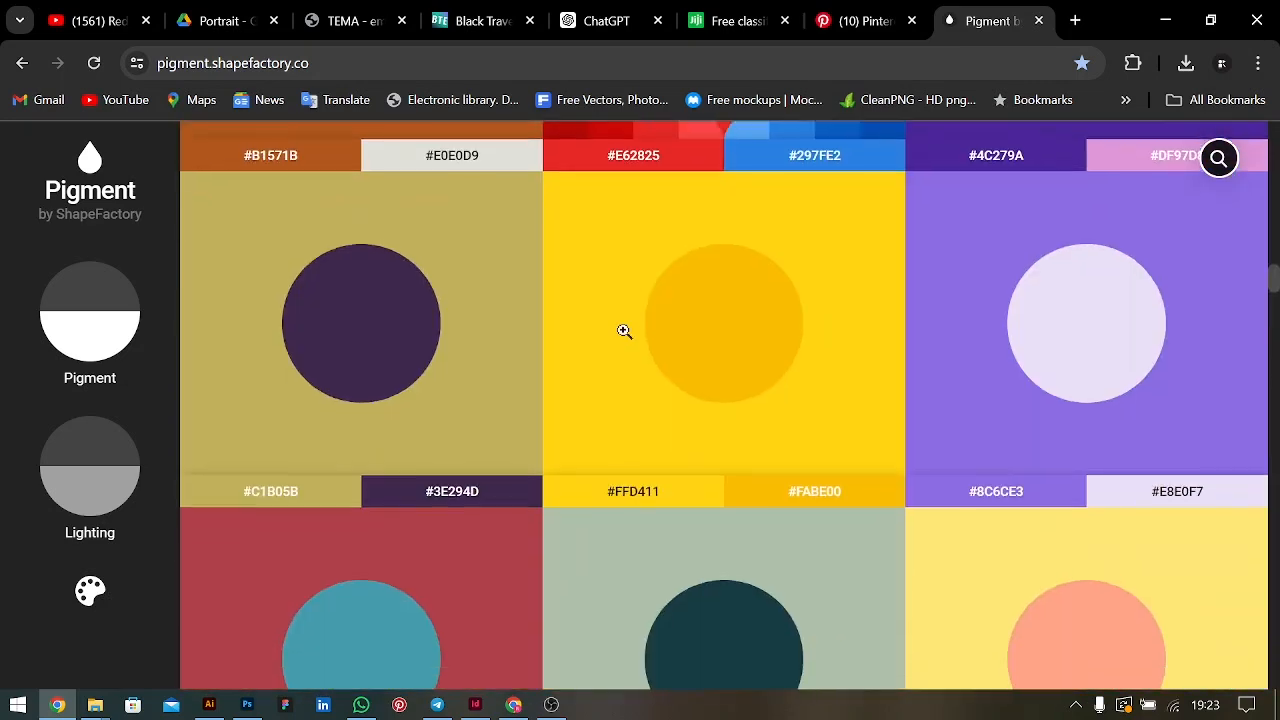
scroll(623, 330, up, 9)
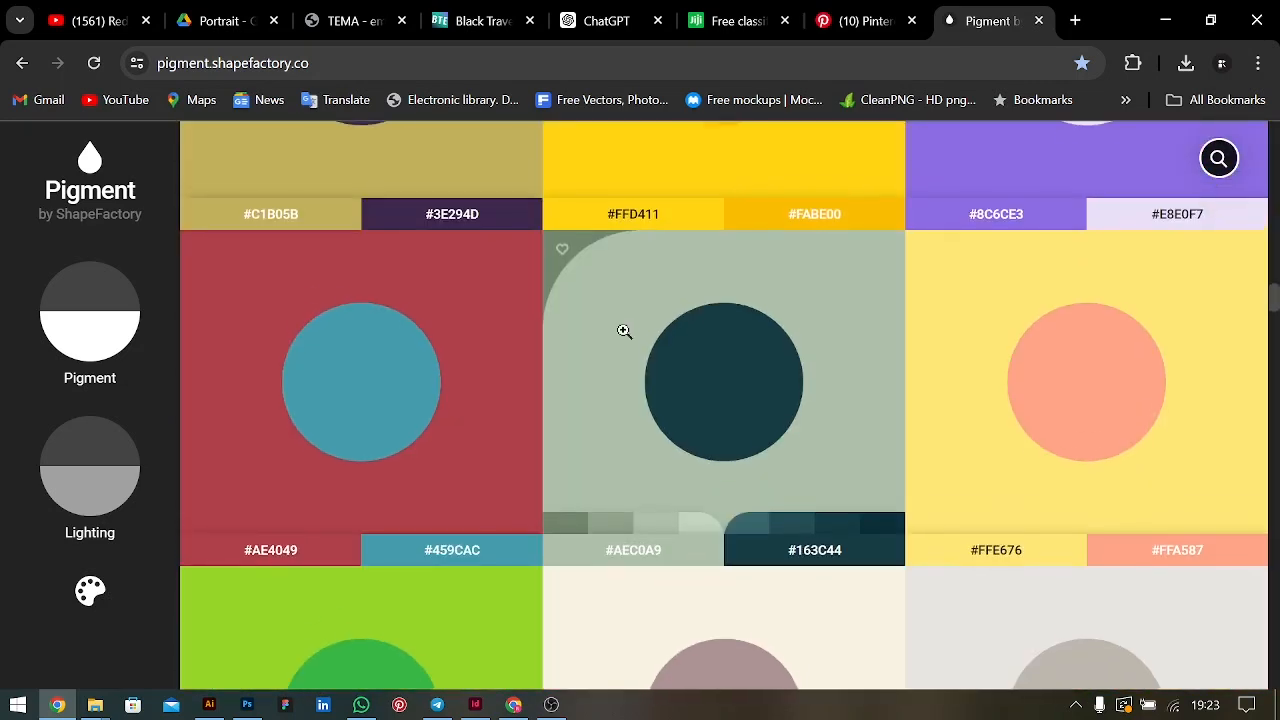
scroll(623, 330, up, 8)
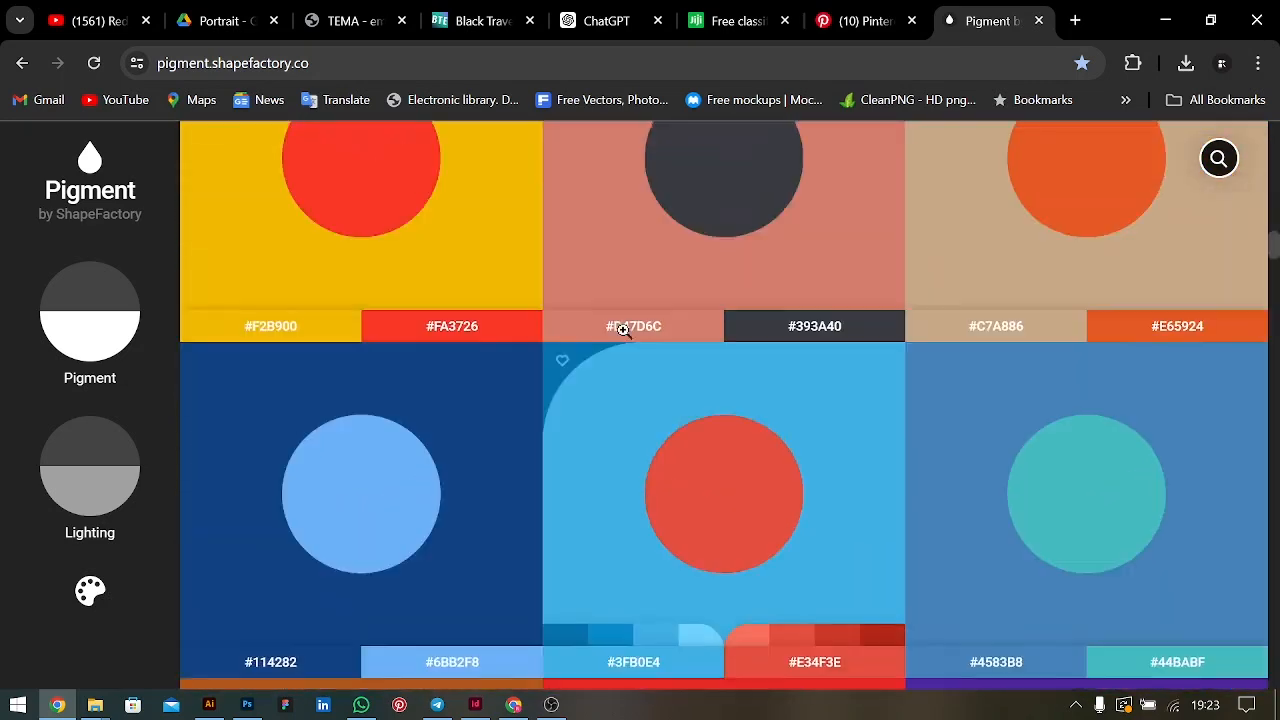
scroll(623, 330, down, 13)
scroll(623, 330, down, 7)
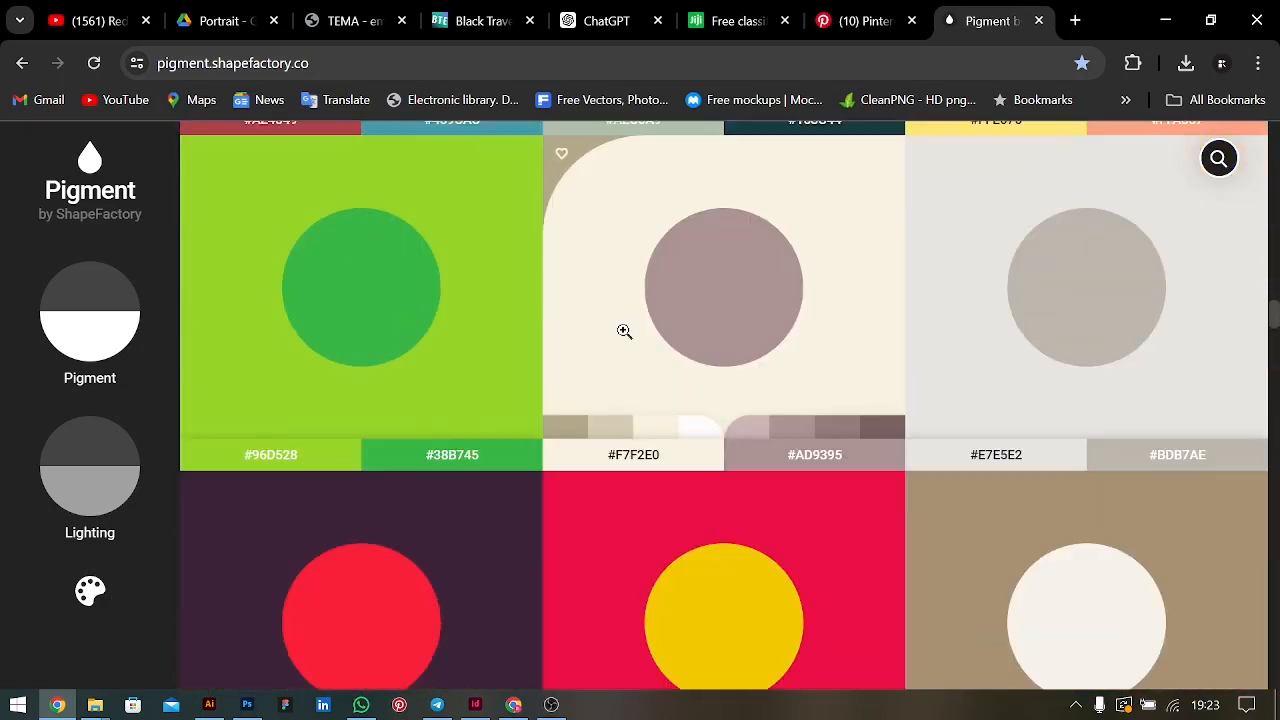
scroll(623, 330, up, 3)
scroll(623, 330, down, 6)
scroll(623, 330, down, 9)
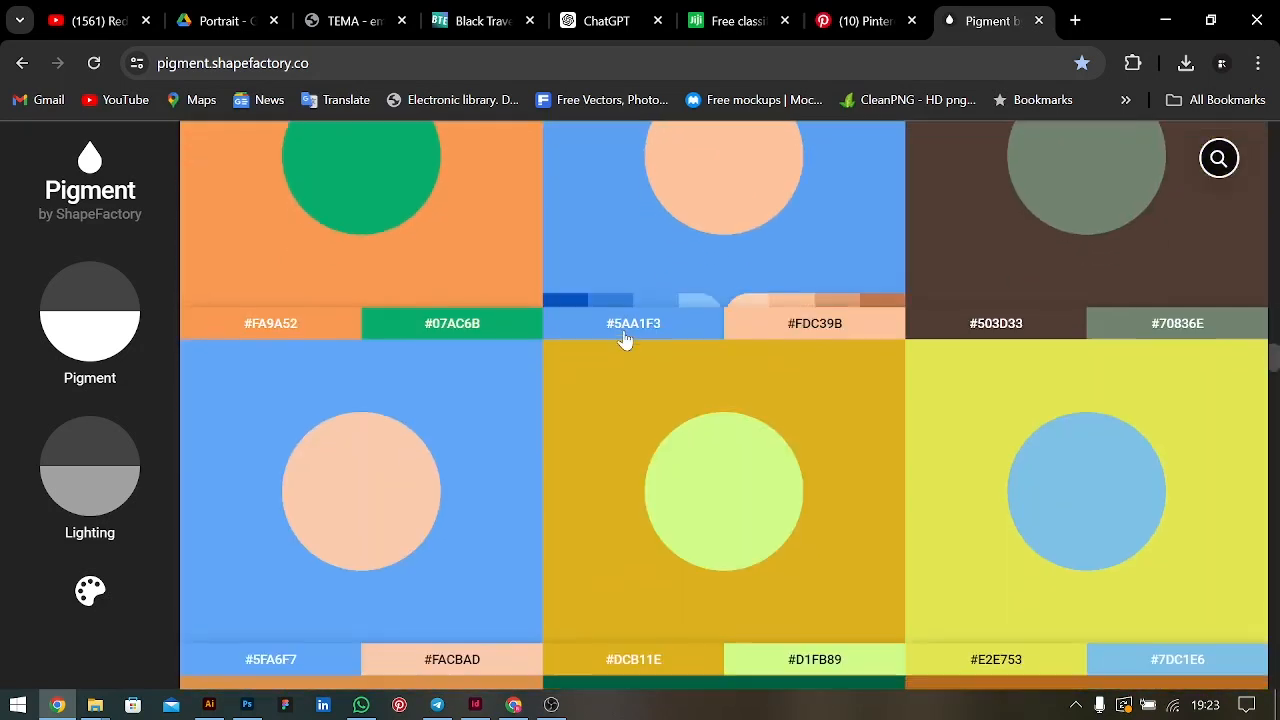
scroll(623, 330, up, 10)
scroll(623, 330, up, 7)
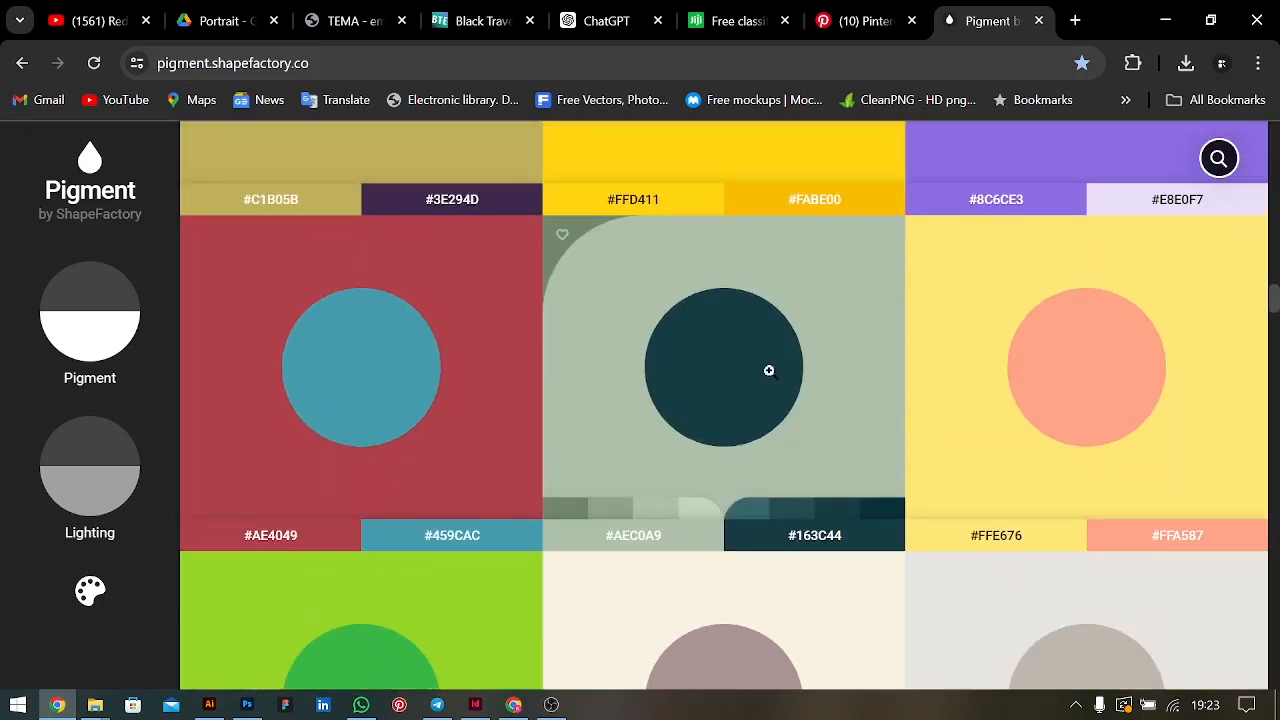
Open the #AEC0A9 and #163C44 palette, choose the lightest green shade and copy its hex code #C3D4BE
click(707, 353)
click(43, 191)
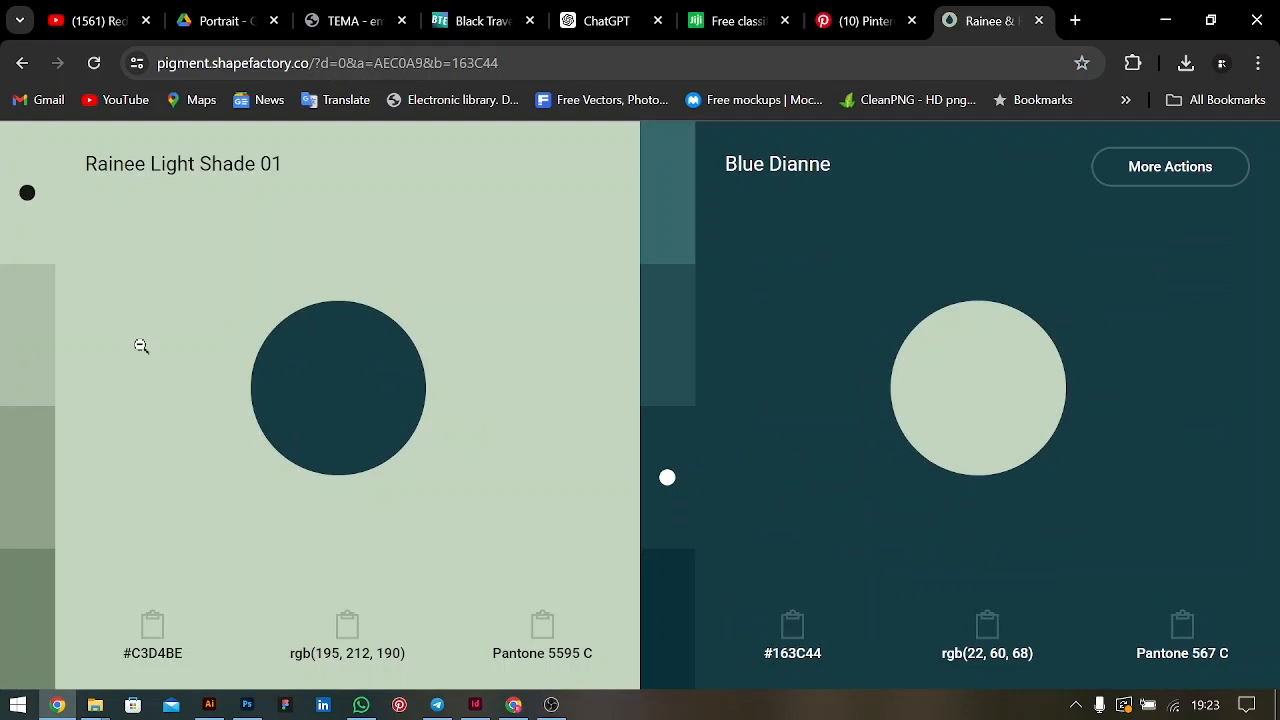
click(146, 643)
Switch to Illustrator, draw a 60 px square above the blank artboard and duplicate it directly below itself
click(209, 704)
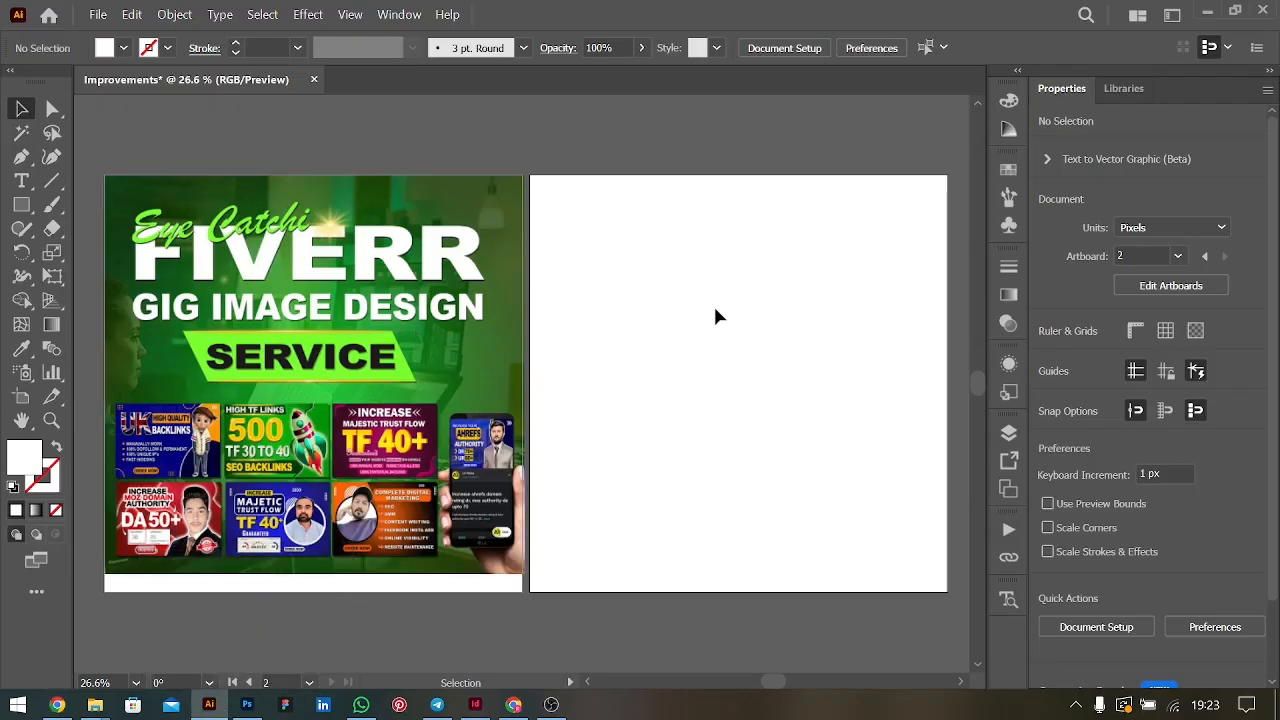
scroll(715, 315, up, 2)
scroll(715, 315, up, 2)
click(21, 204)
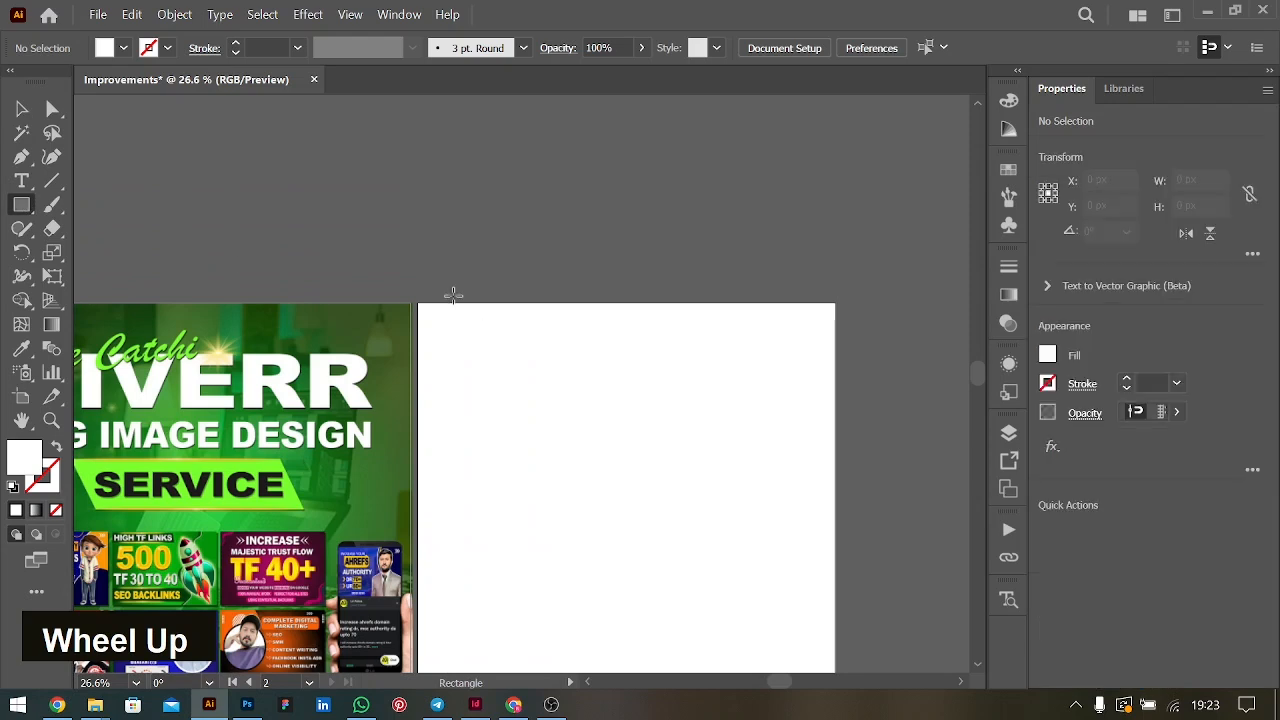
drag(432, 241, 457, 266)
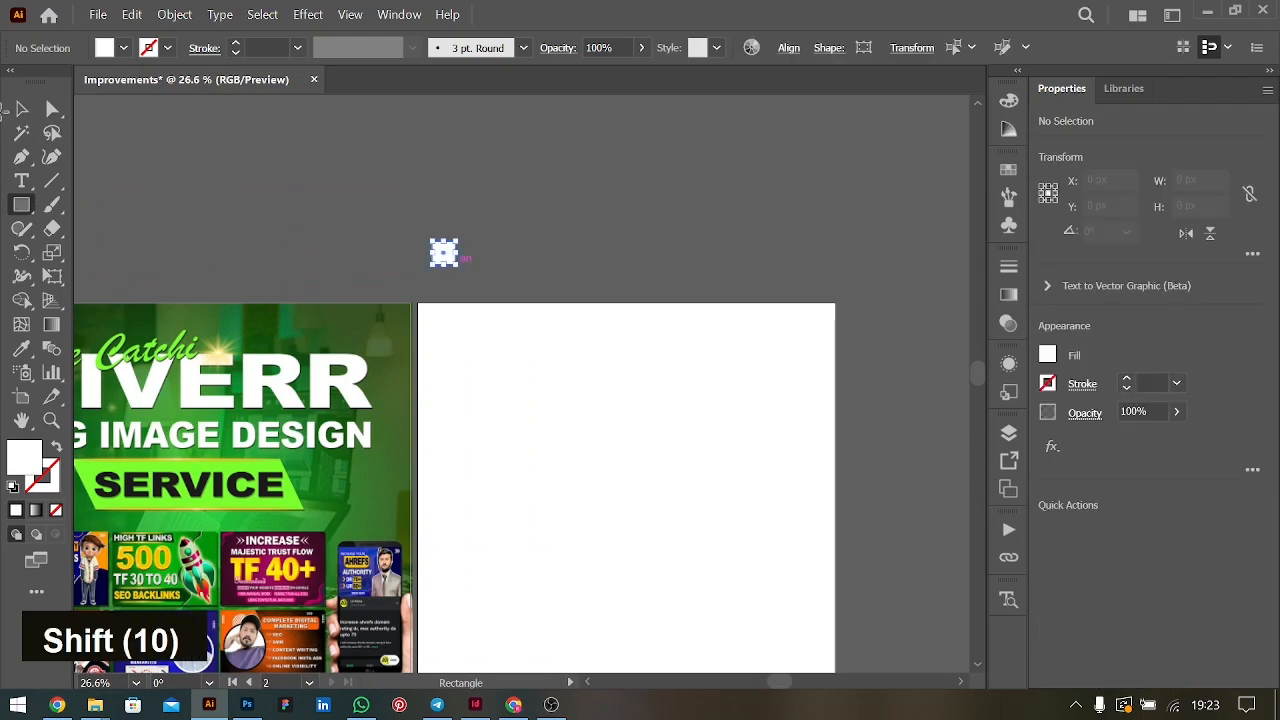
click(21, 108)
click(517, 237)
drag(446, 257, 443, 286)
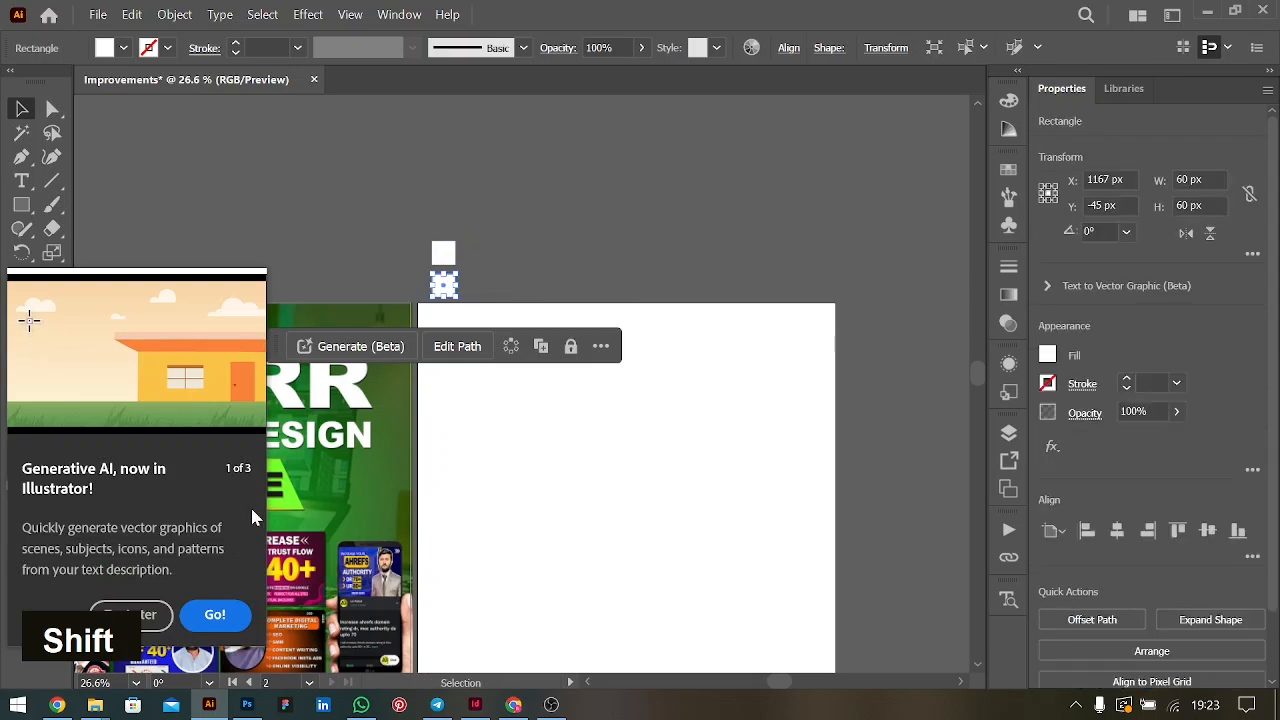
click(153, 620)
Fill the upper square with the copied colour #C3D4BE
click(450, 256)
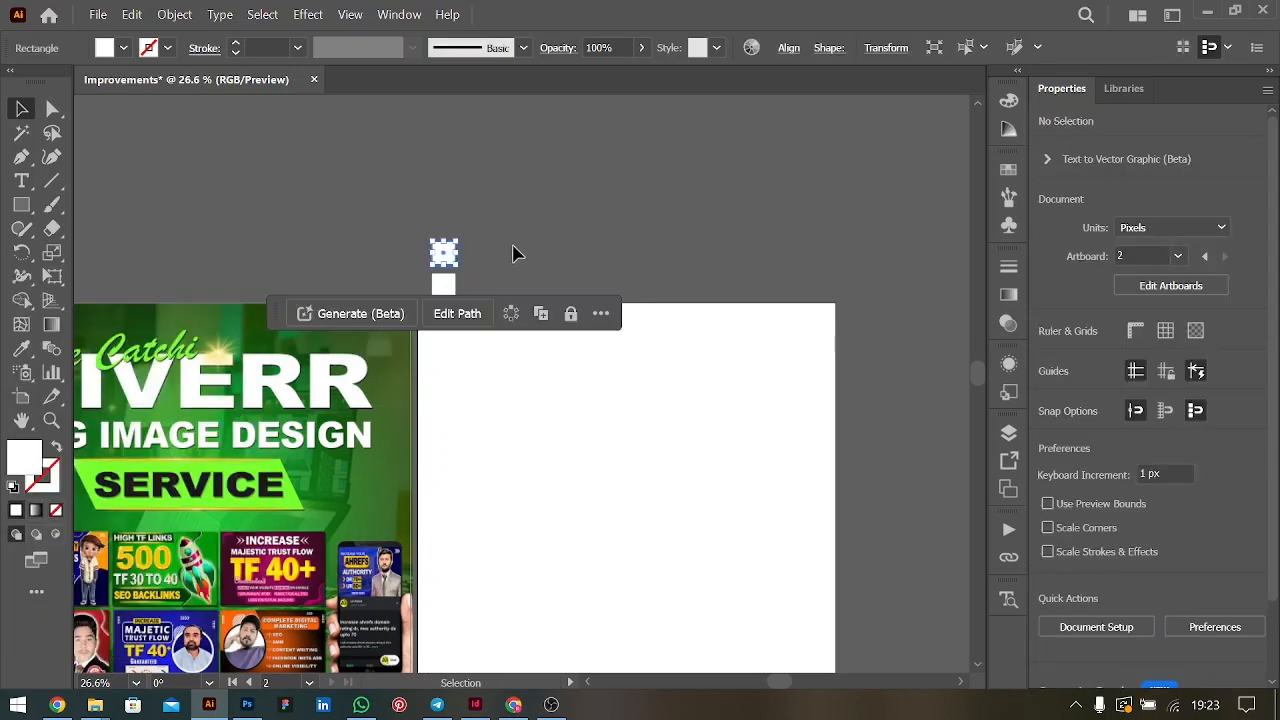
double_click(25, 458)
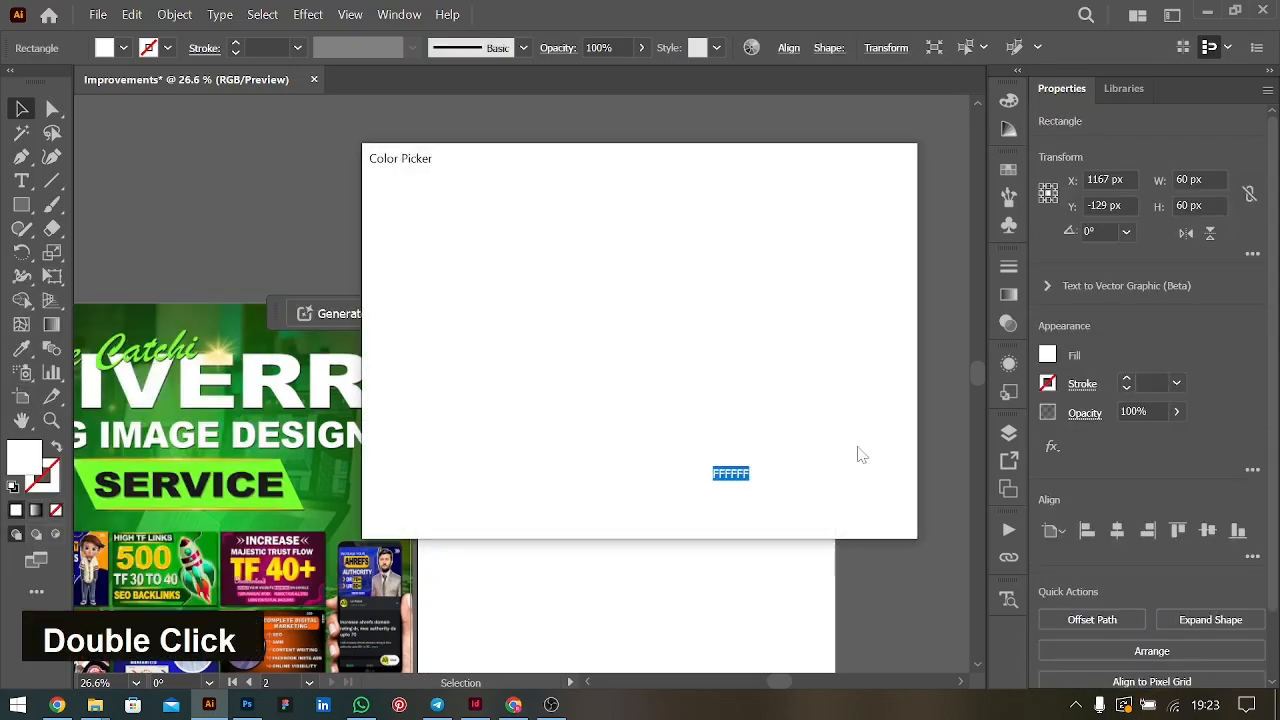
key(ctrl+v)
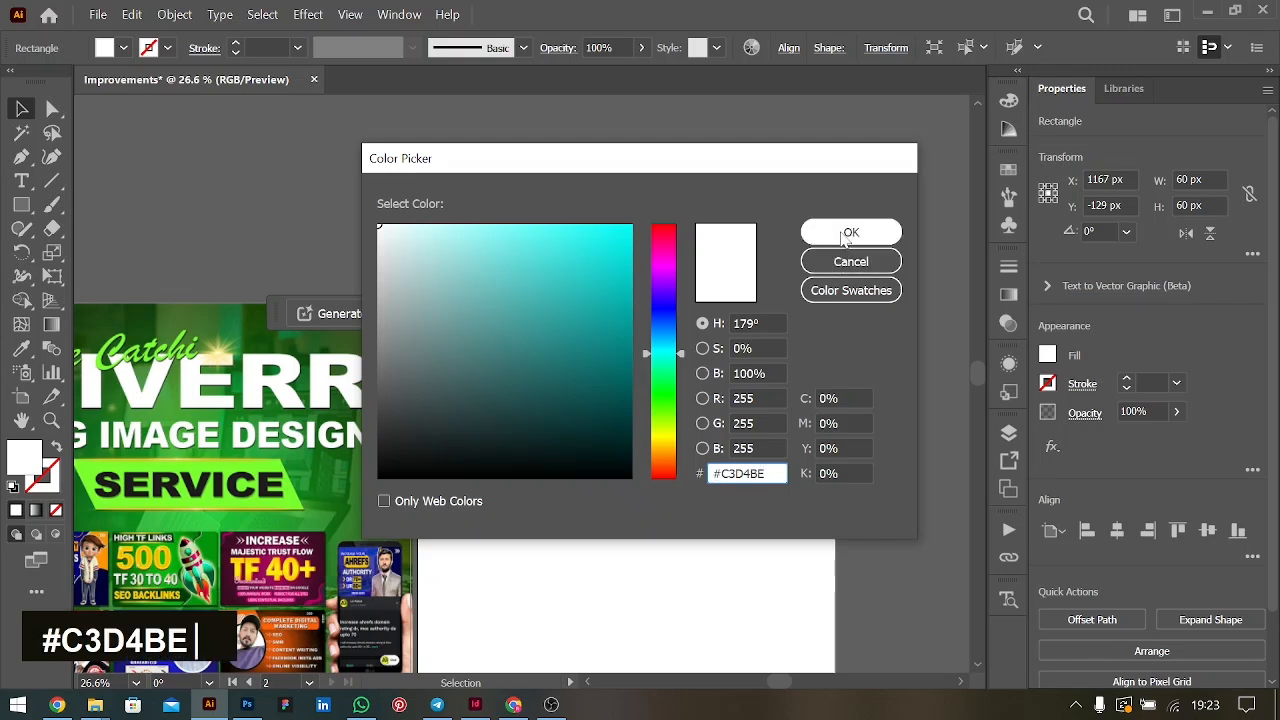
click(848, 232)
Copy the hex code of Pigment's Rainee Dark Shade 02, rgb(114, 135, 109), and fill the lower square in Illustrator with it
click(423, 294)
click(448, 292)
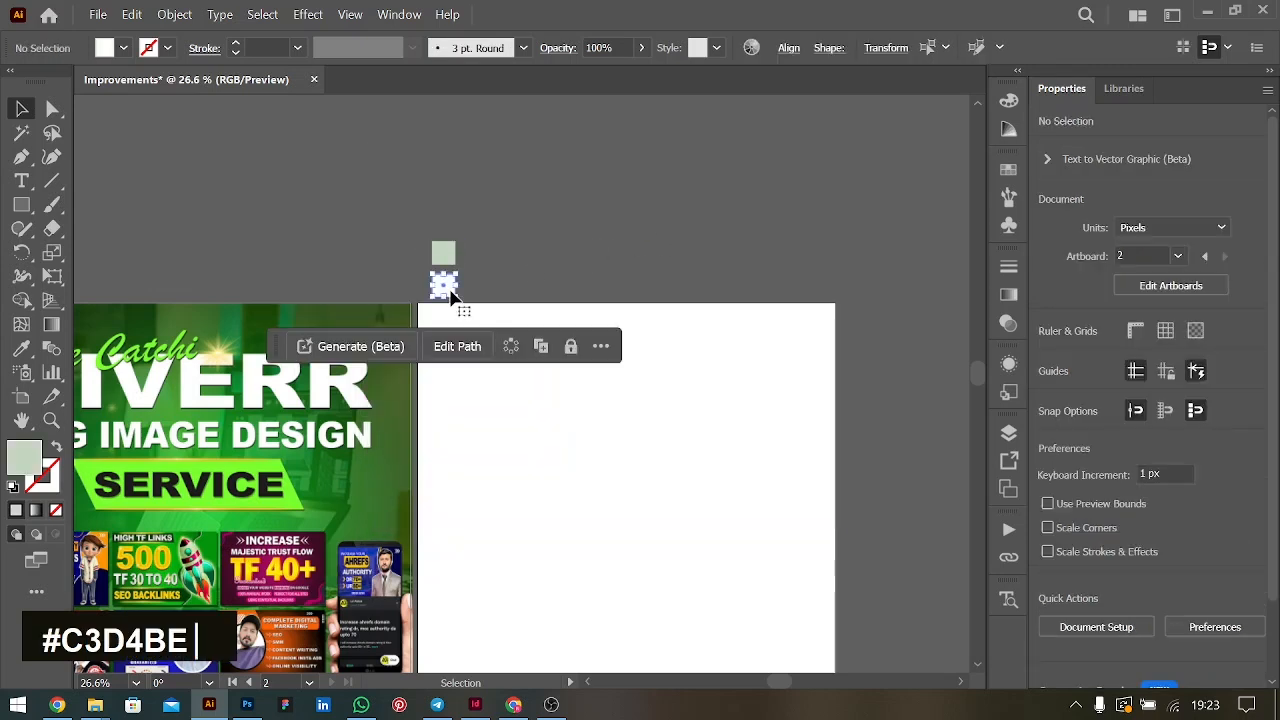
key(alt+Tab)
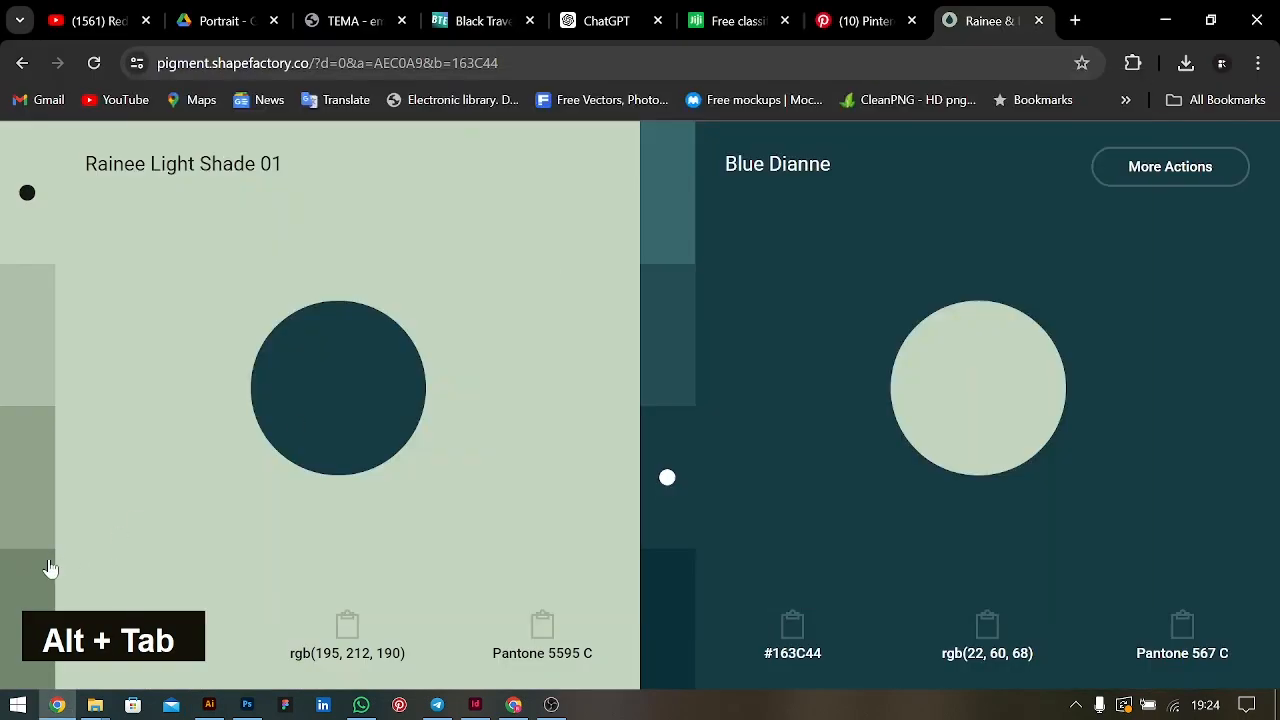
click(28, 615)
click(152, 622)
key(alt+Tab)
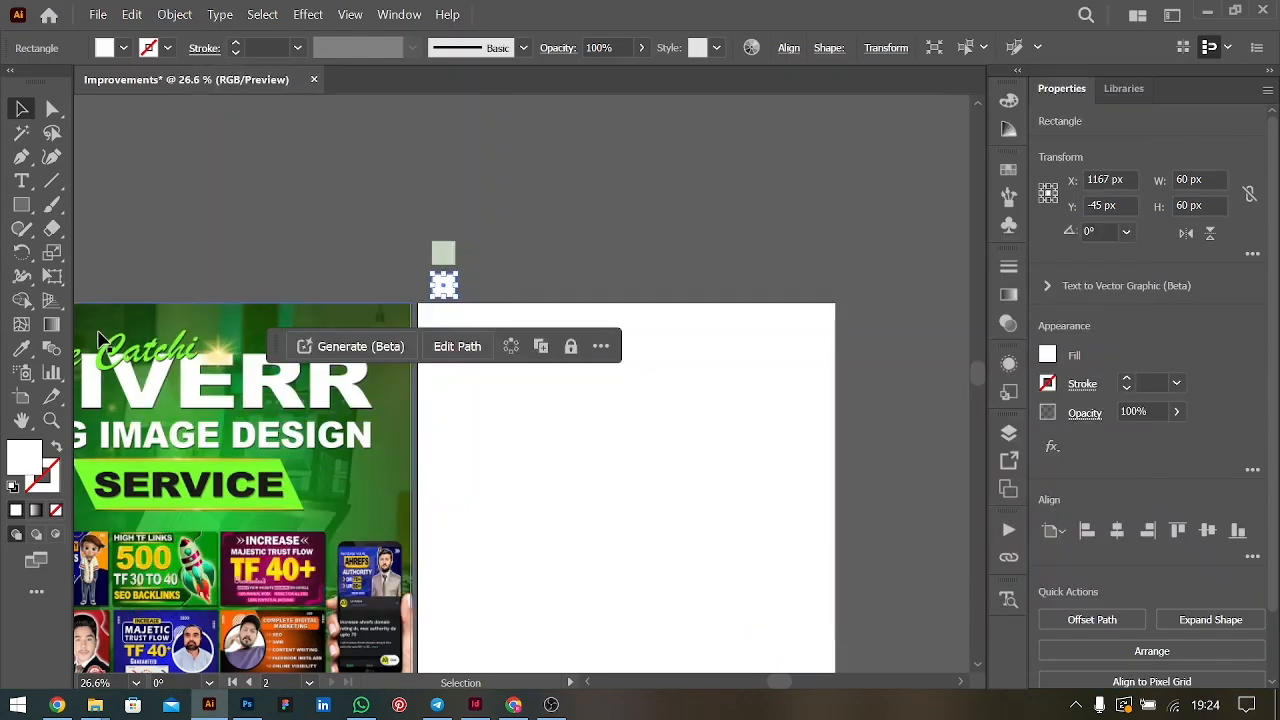
double_click(27, 460)
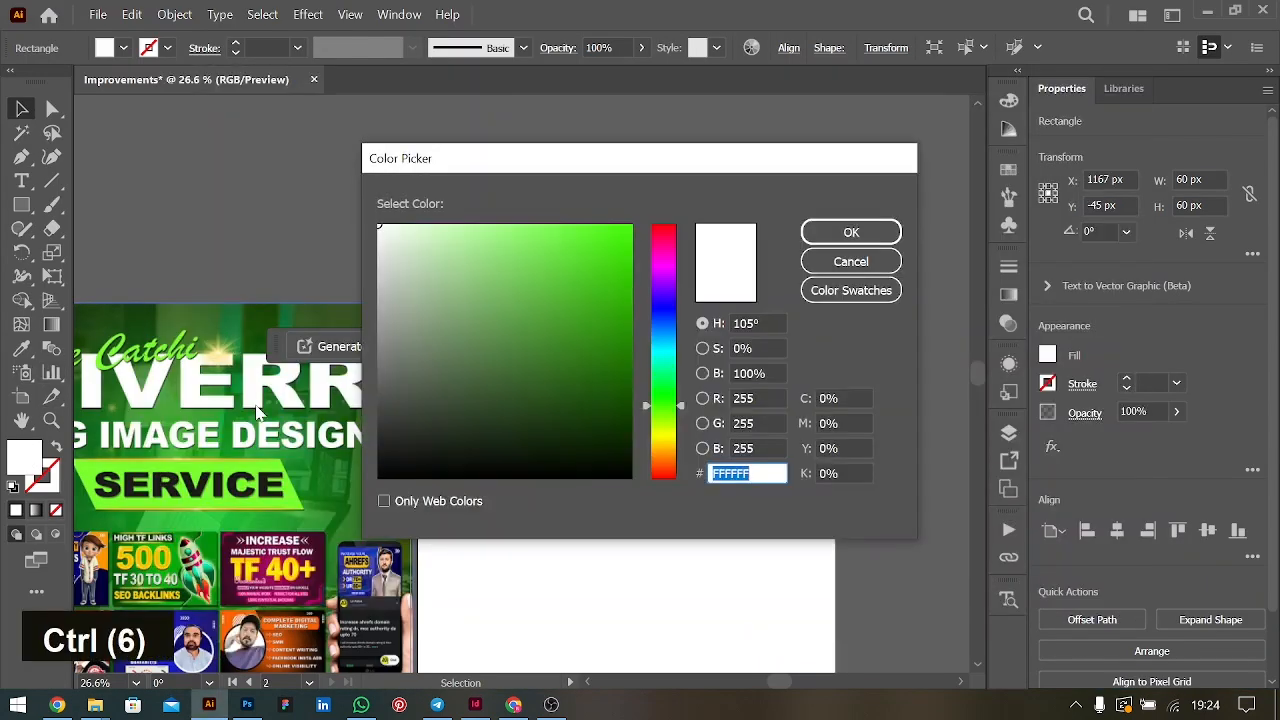
key(ctrl+v)
key(Return)
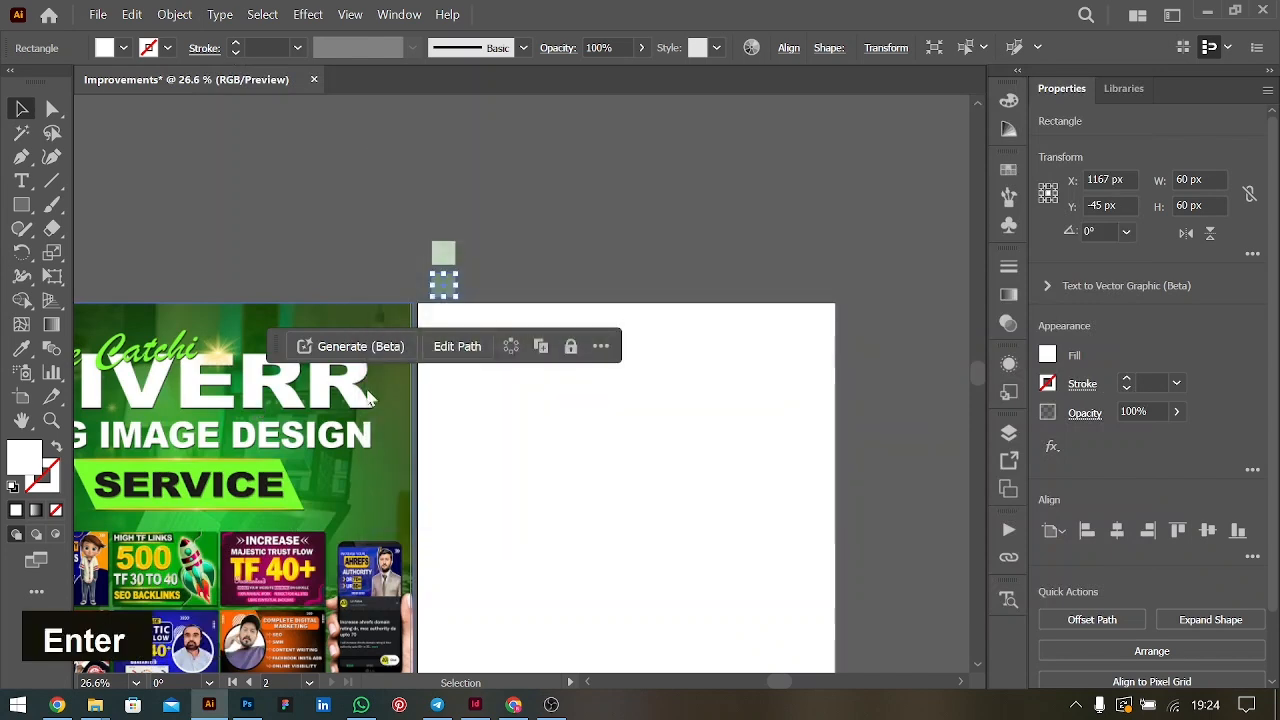
Move the dark green square to X 1554 px, Y -129 px, level with the light one, and blend the two squares
click(737, 363)
drag(443, 286, 593, 254)
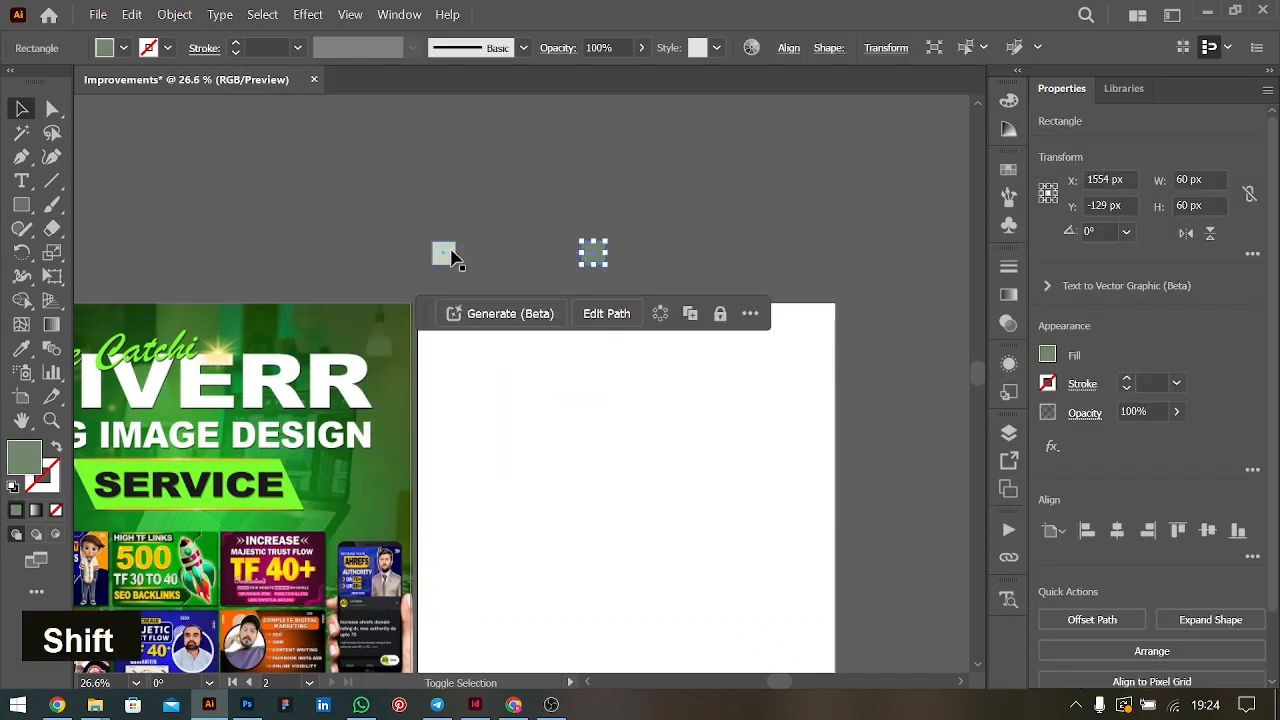
shift+click(451, 258)
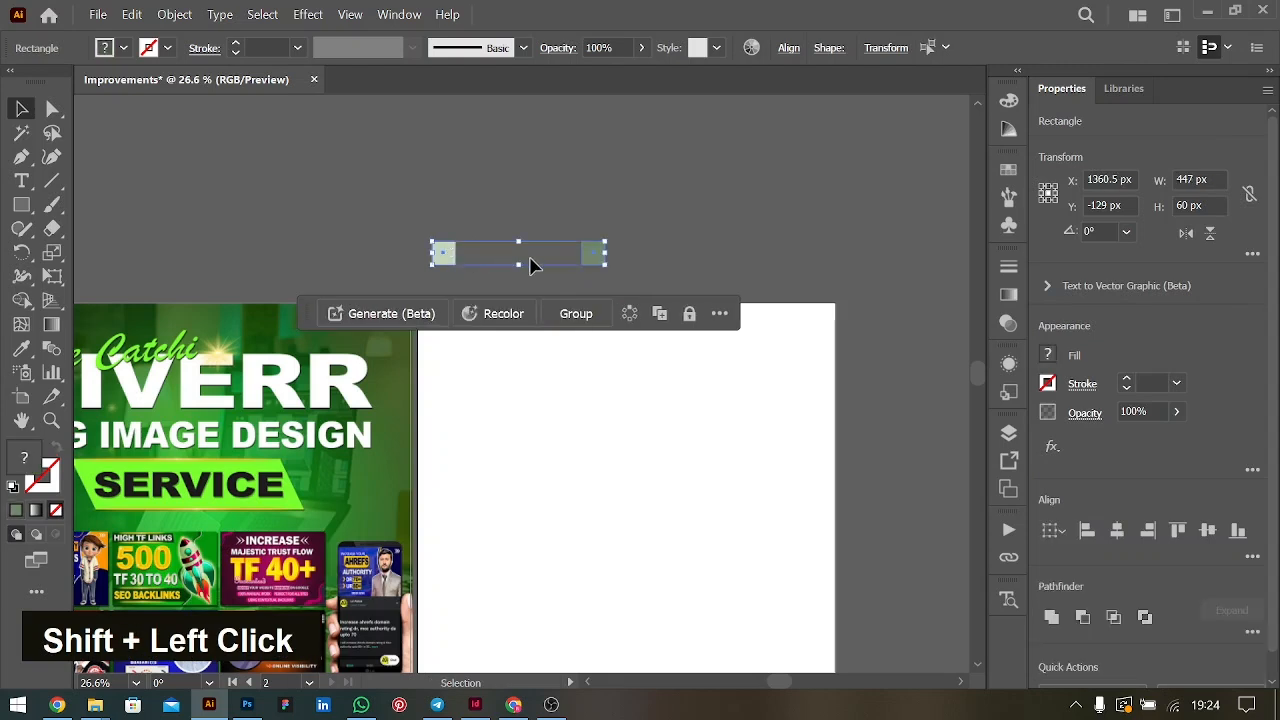
key(ctrl)
key(ctrl)
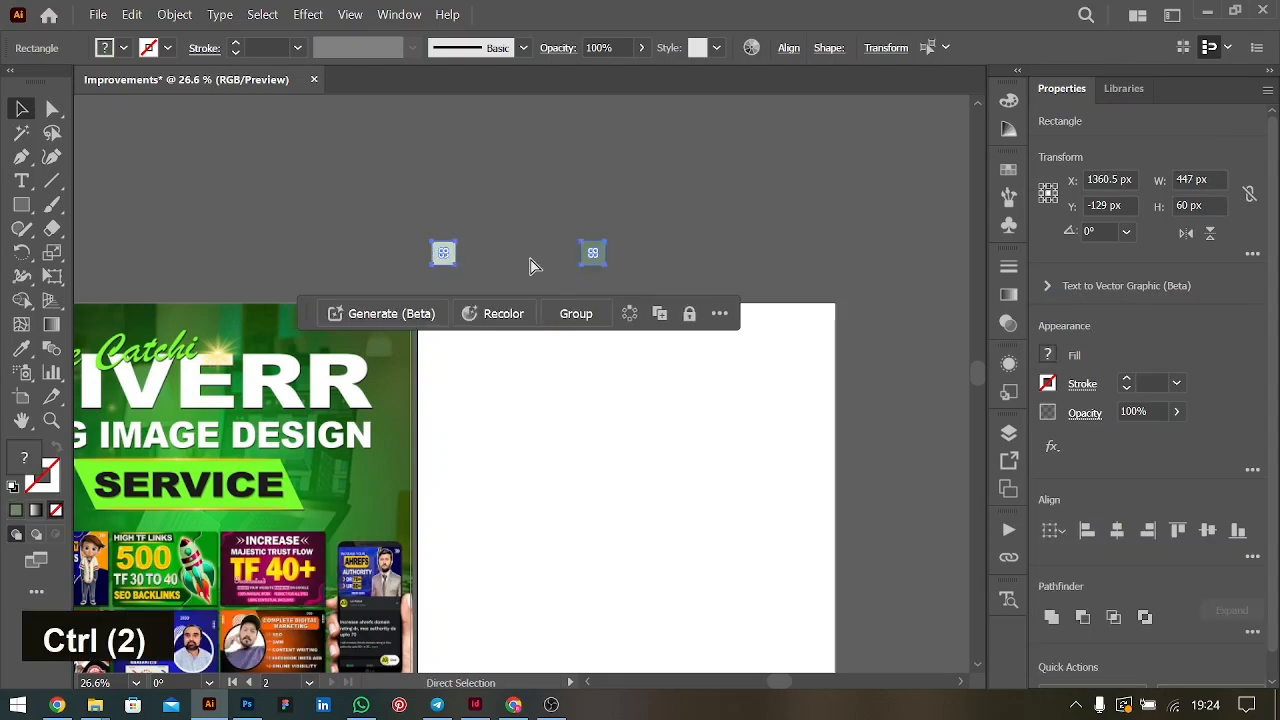
key(ctrl+alt)
key(ctrl+alt+b)
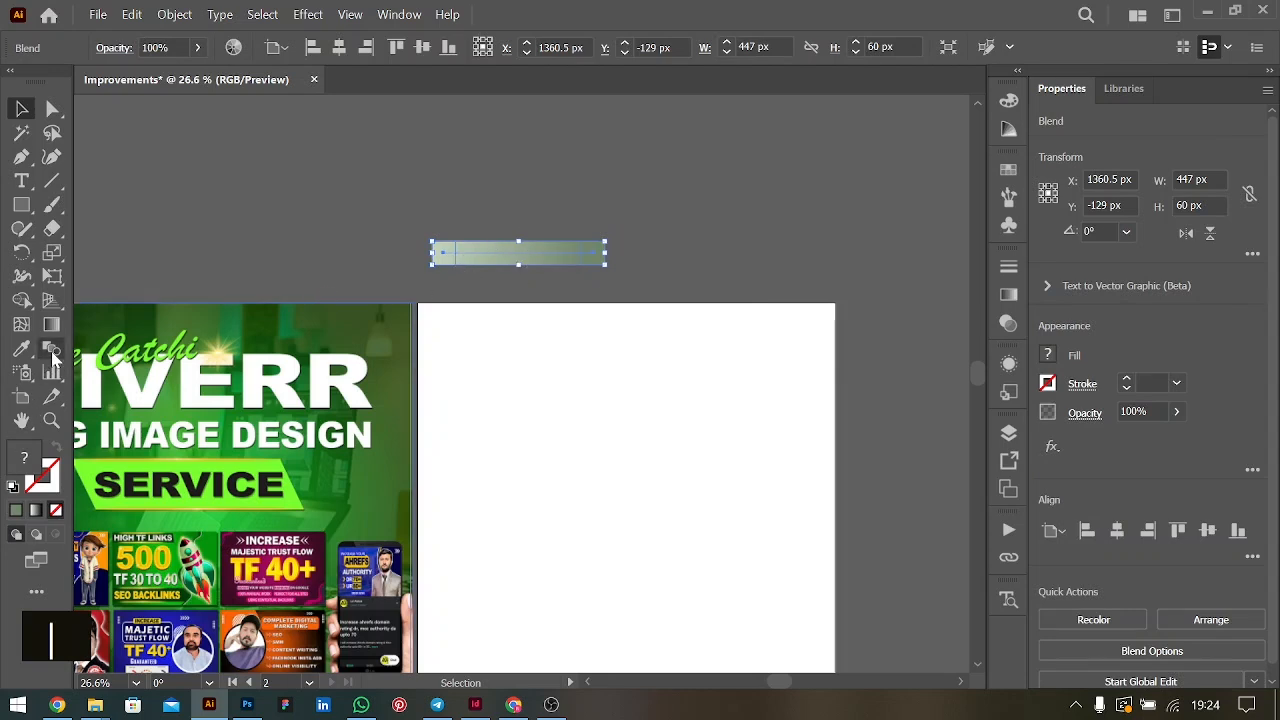
click(1172, 15)
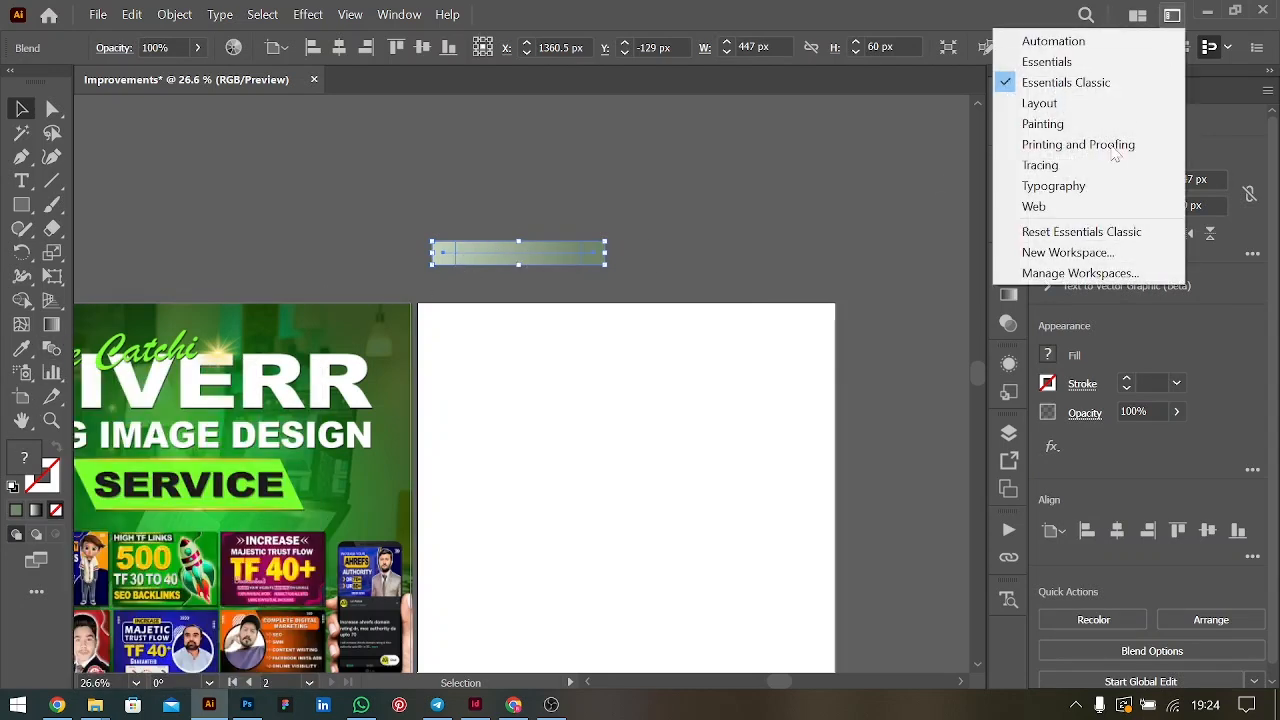
click(1030, 84)
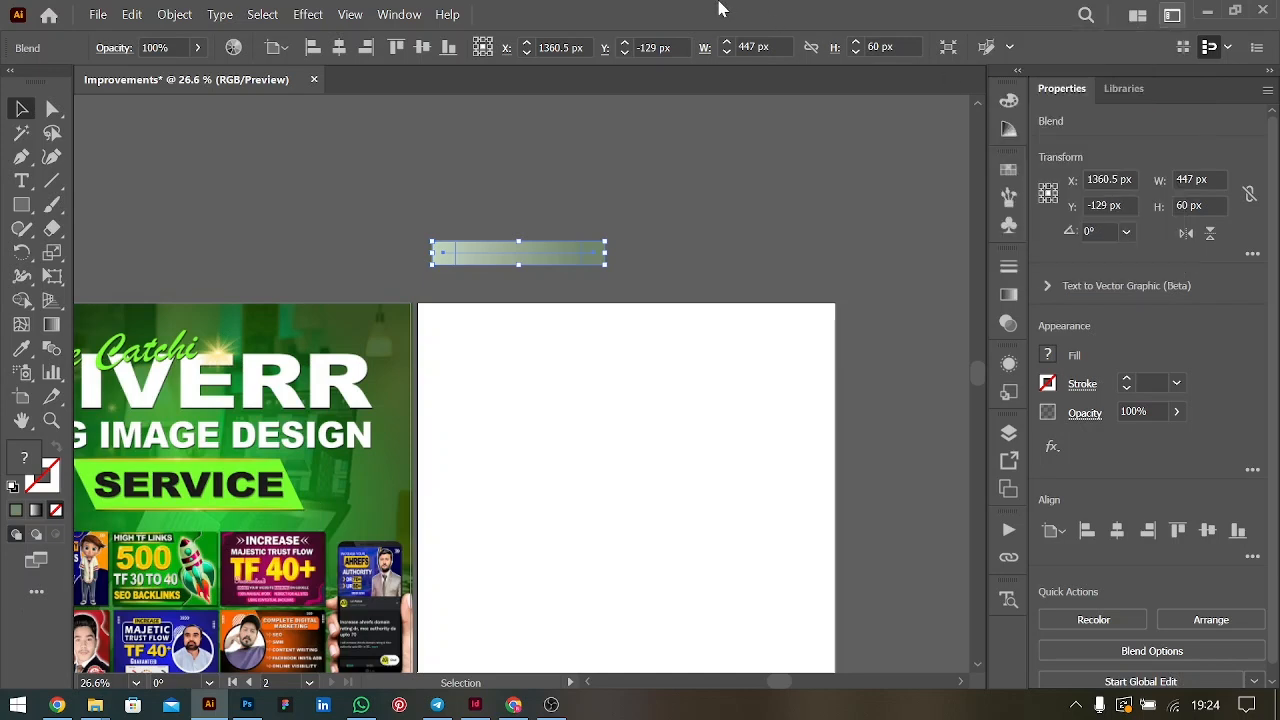
Set the blend's spacing to Specified Steps with a value of 2
double_click(52, 352)
click(652, 272)
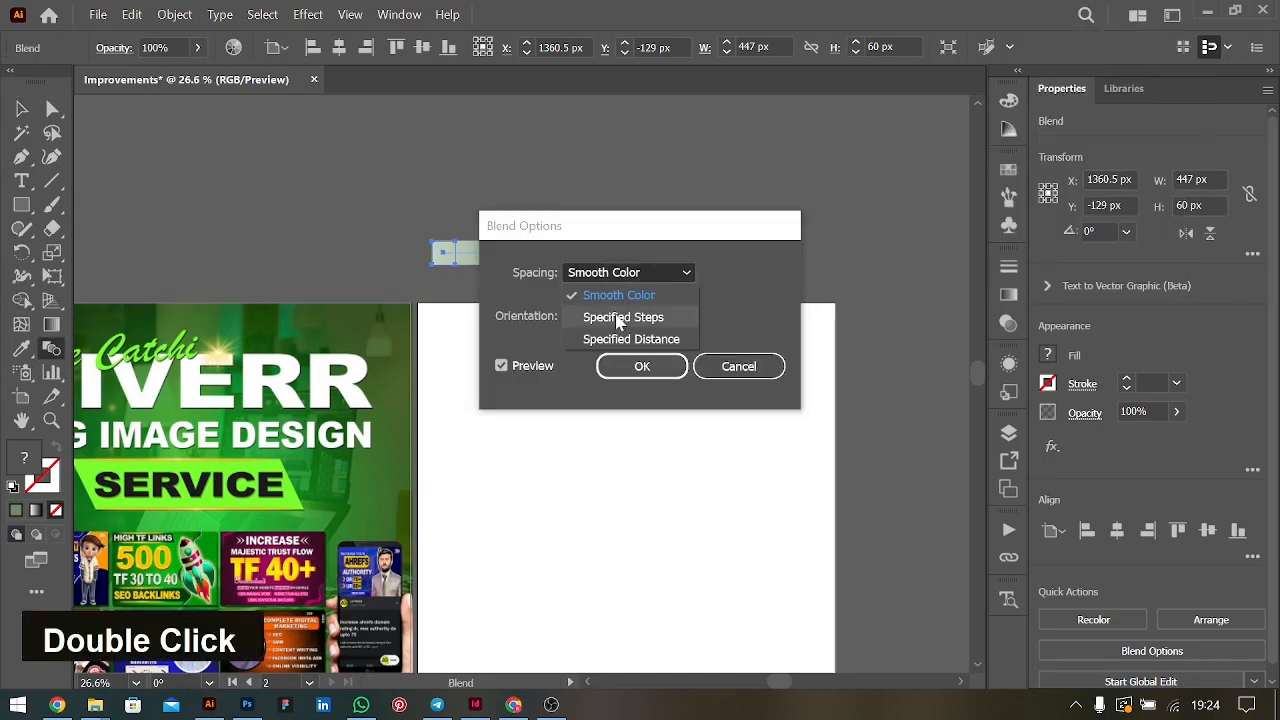
click(621, 318)
text(2)
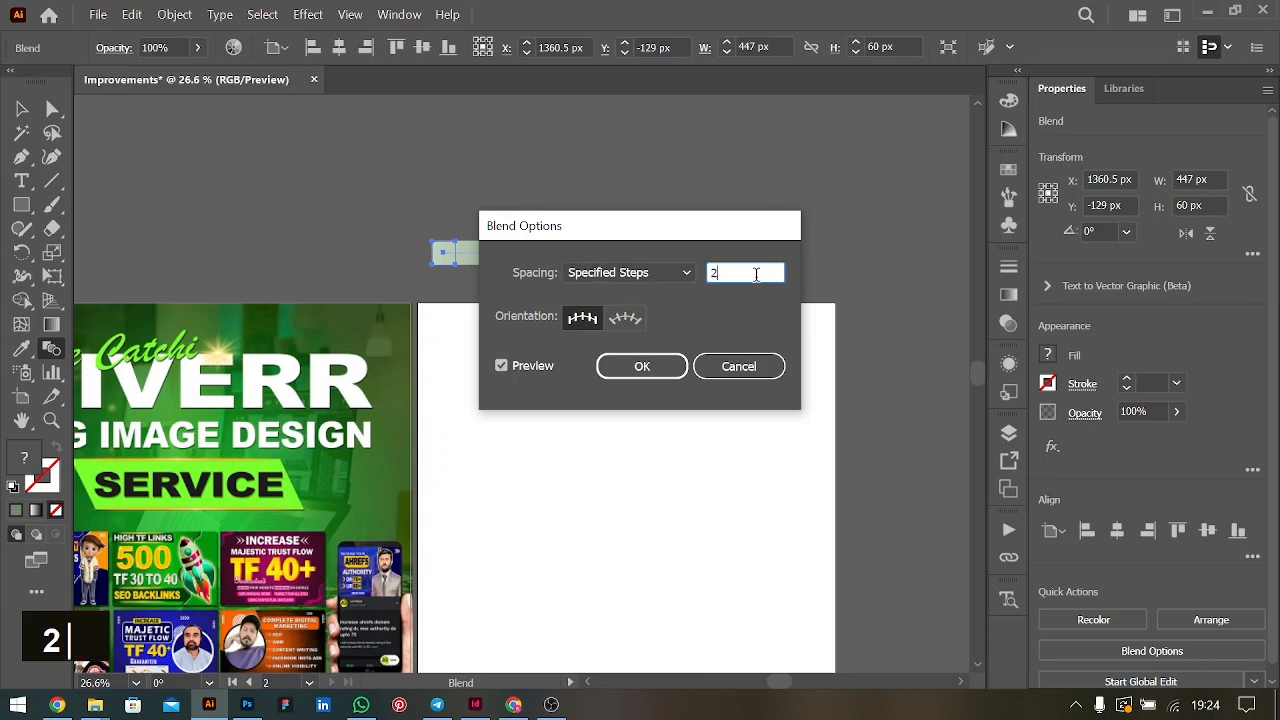
click(664, 370)
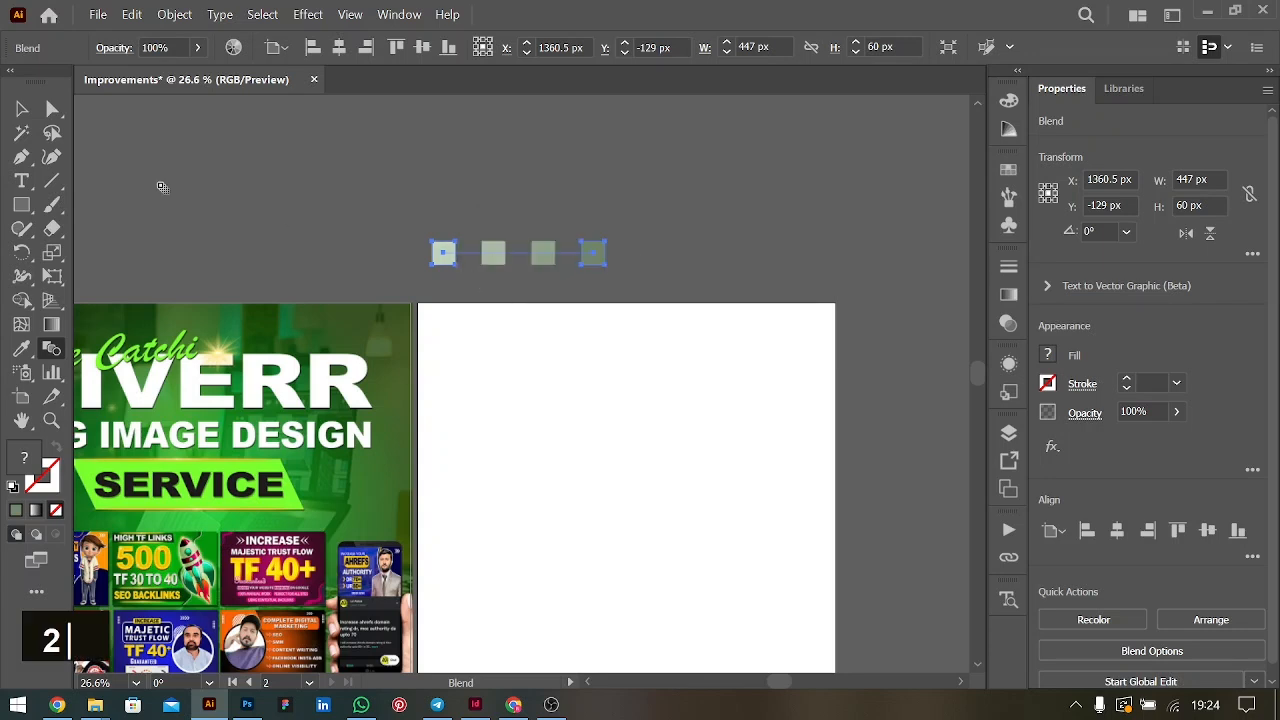
click(22, 108)
Copy the hex code of Pigment's lightest Blue Dianne shade, and duplicate the green swatch row in Illustrator alongside the original
key(alt+Tab)
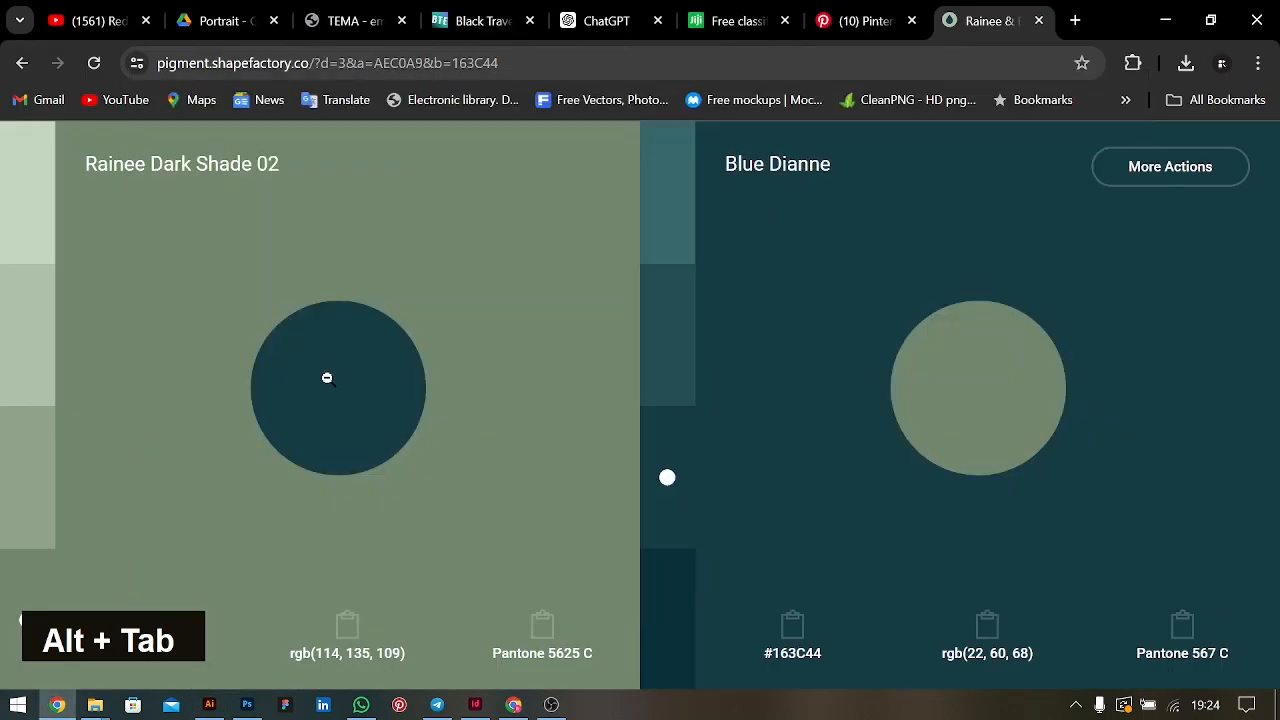
click(695, 204)
click(791, 623)
key(alt+Tab)
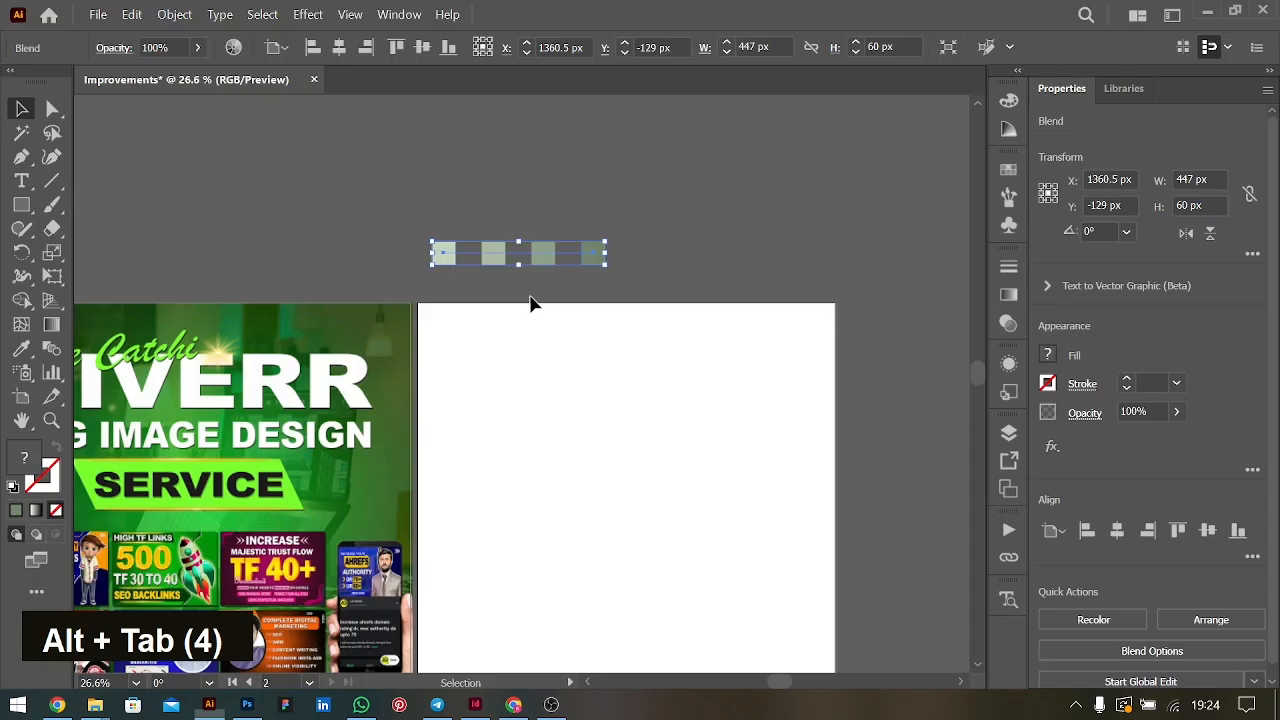
drag(552, 266, 689, 267)
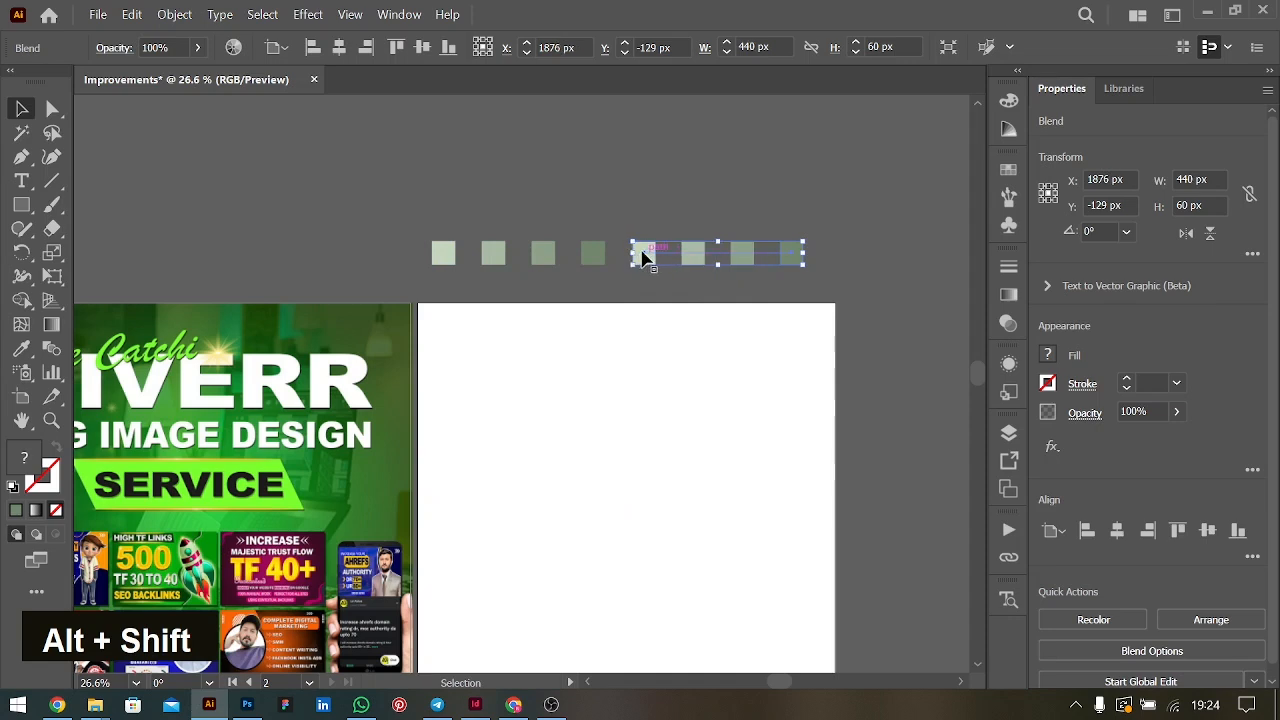
Fill the first square of the duplicated swatch row with the copied Blue Dianne shade, 37676D
double_click(643, 258)
click(648, 257)
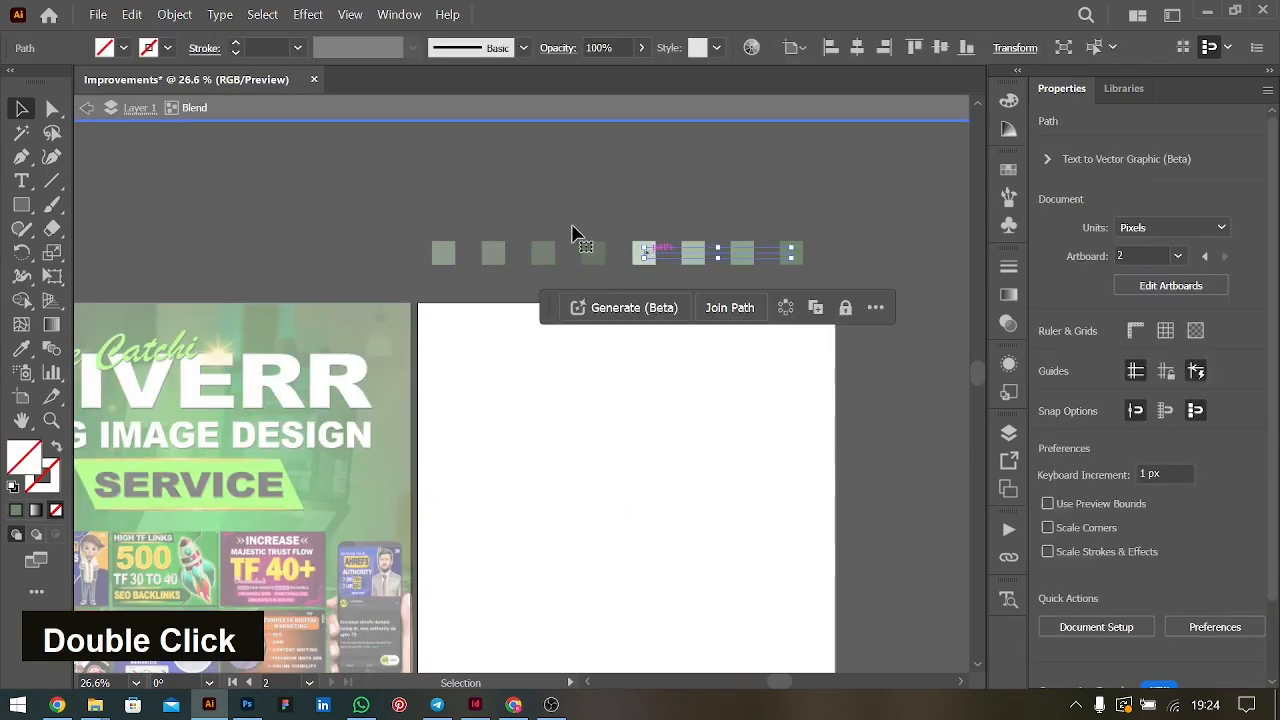
click(645, 254)
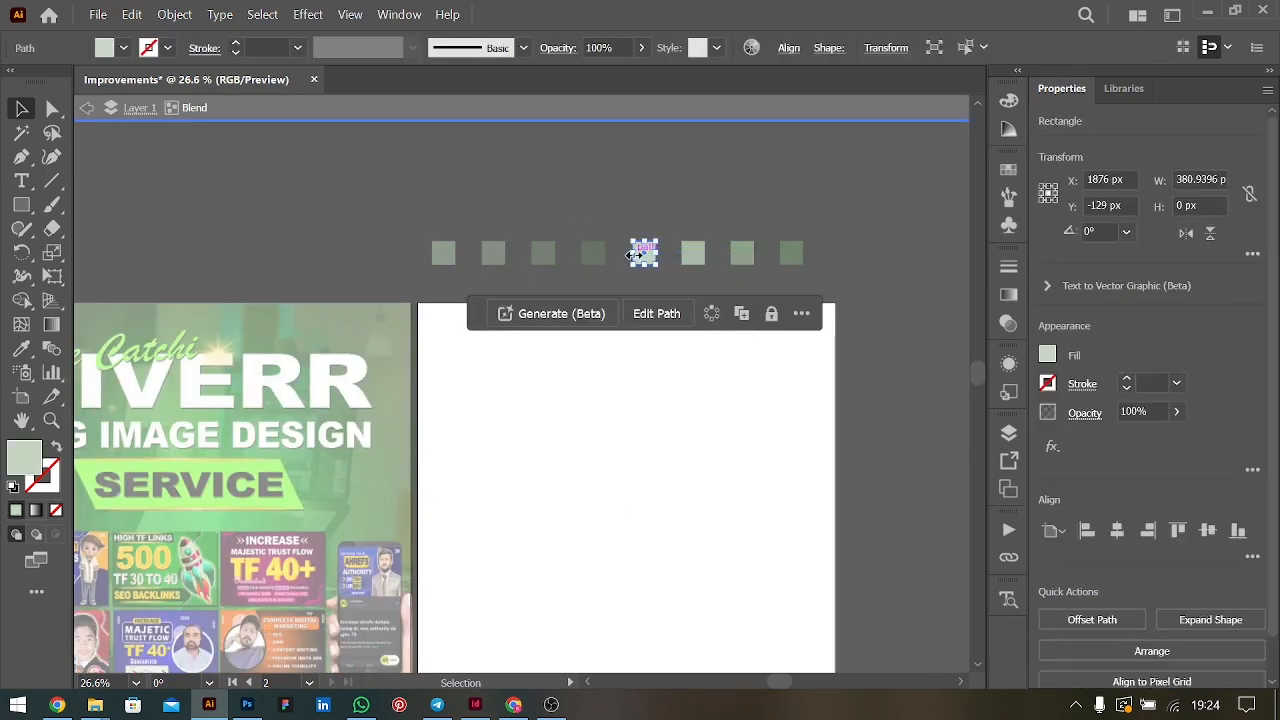
double_click(27, 467)
key(ctrl+v)
key(Return)
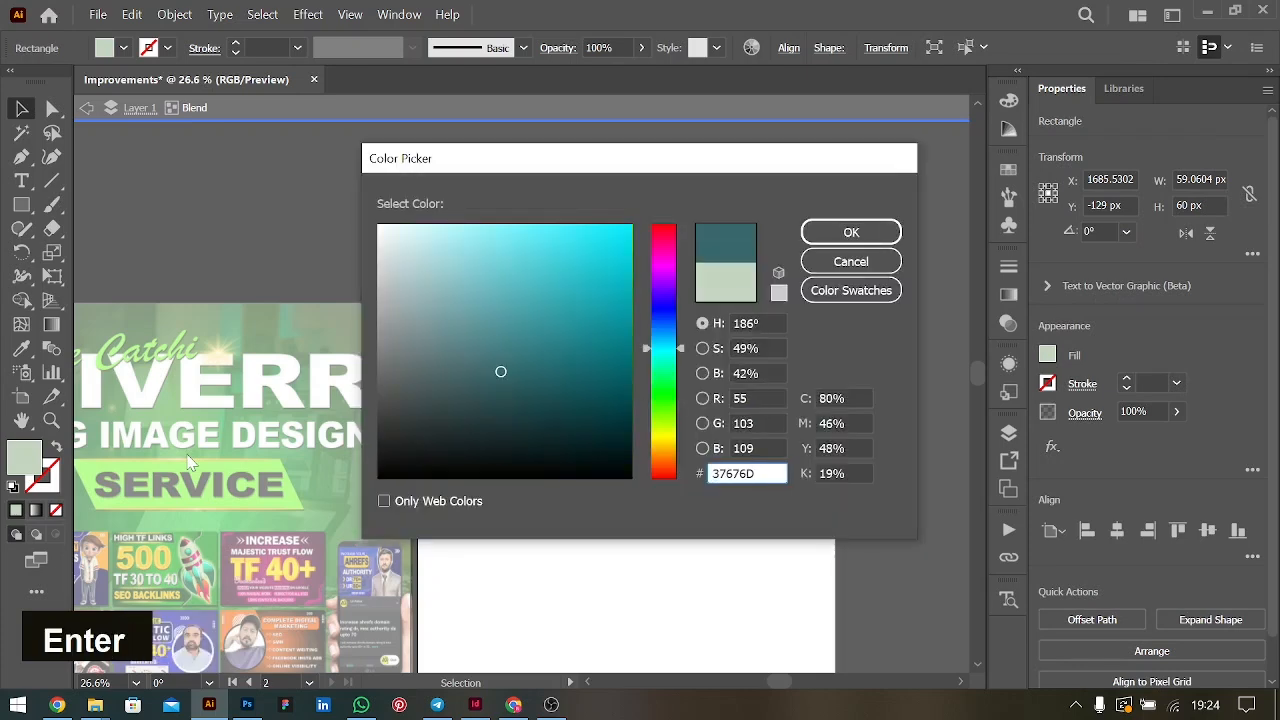
Copy the hex code of Pigment's Blue Dianne Dark Shade 01 and fill the duplicated row's last square in Illustrator with 0B3039
click(798, 258)
key(alt+Tab)
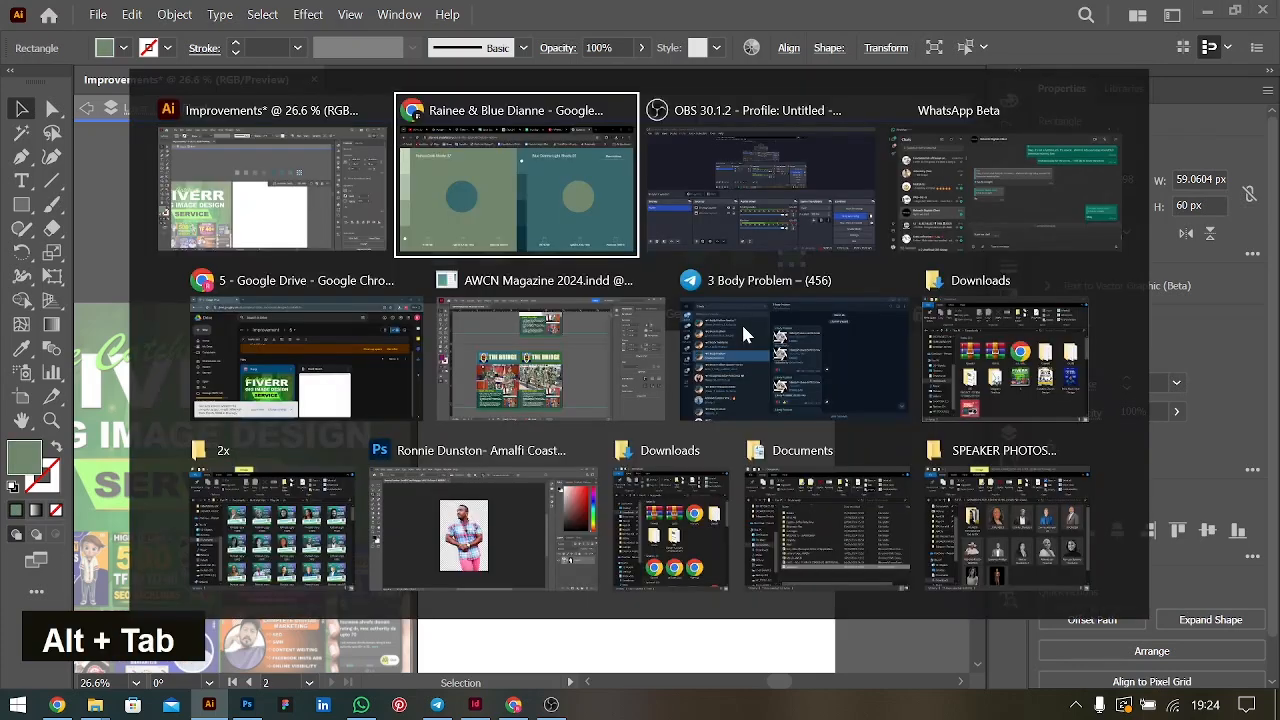
click(688, 638)
click(785, 626)
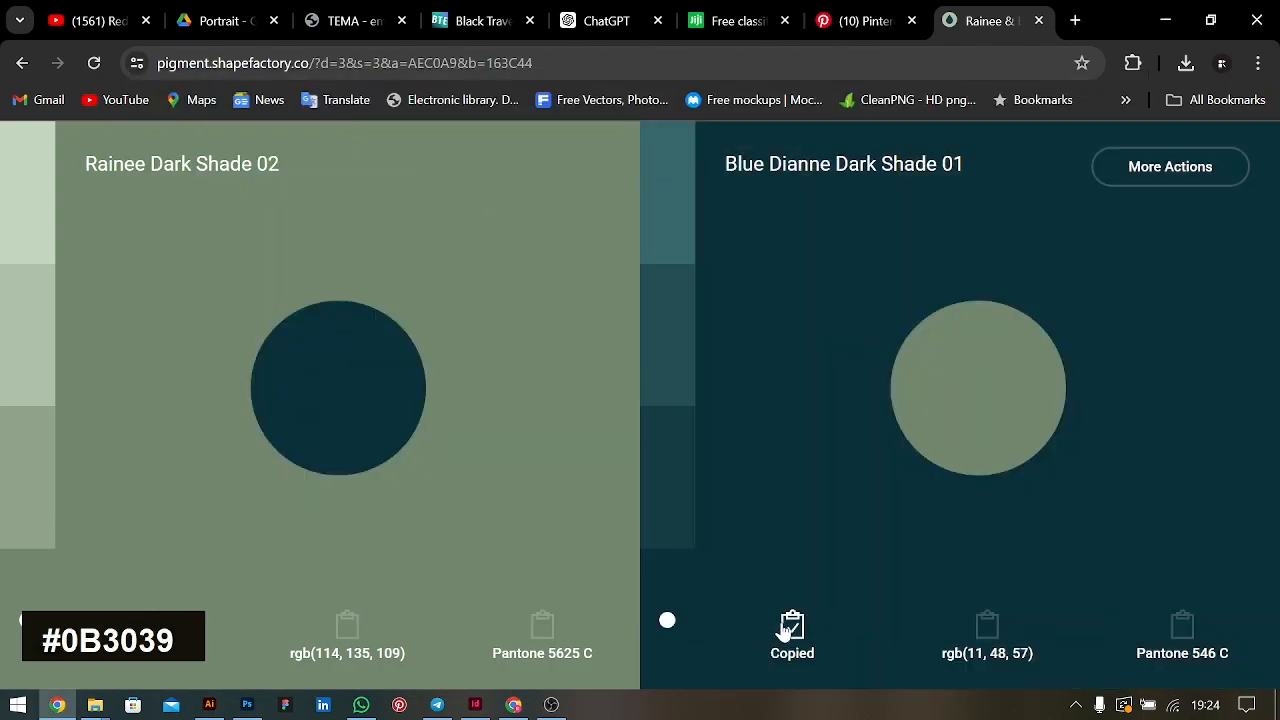
key(alt+Tab)
double_click(24, 462)
key(ctrl+v)
key(Return)
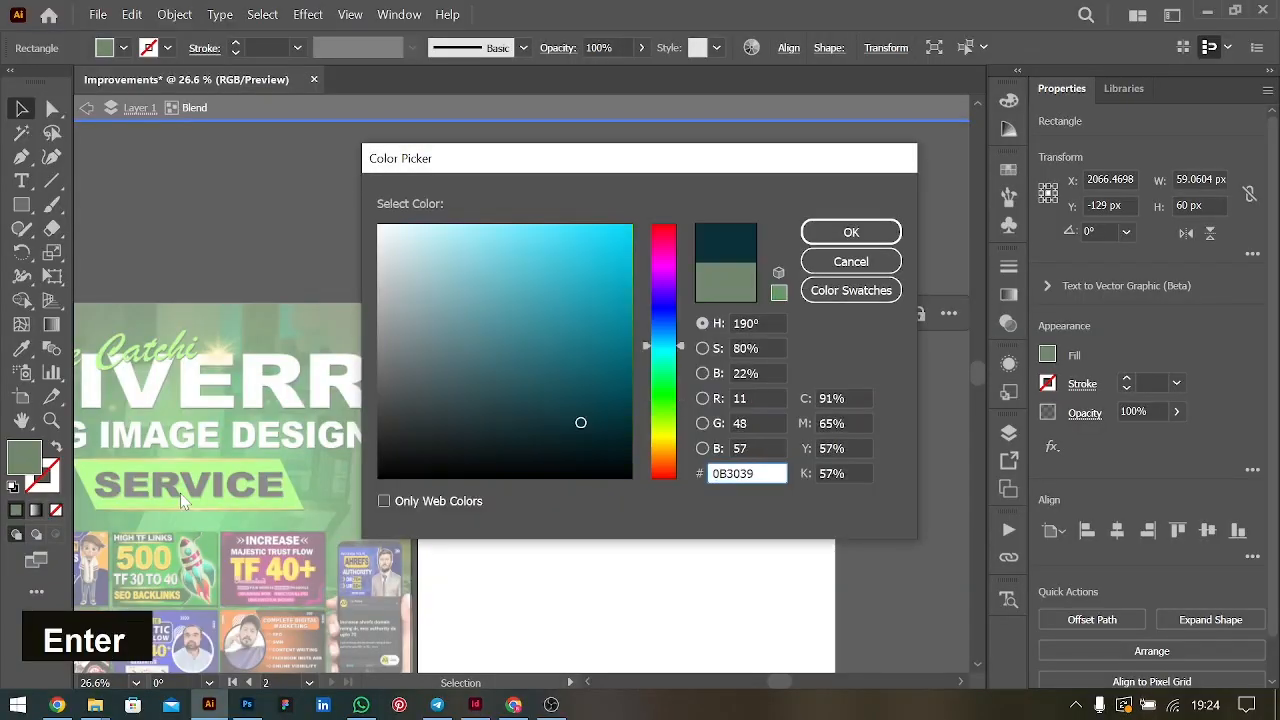
double_click(665, 400)
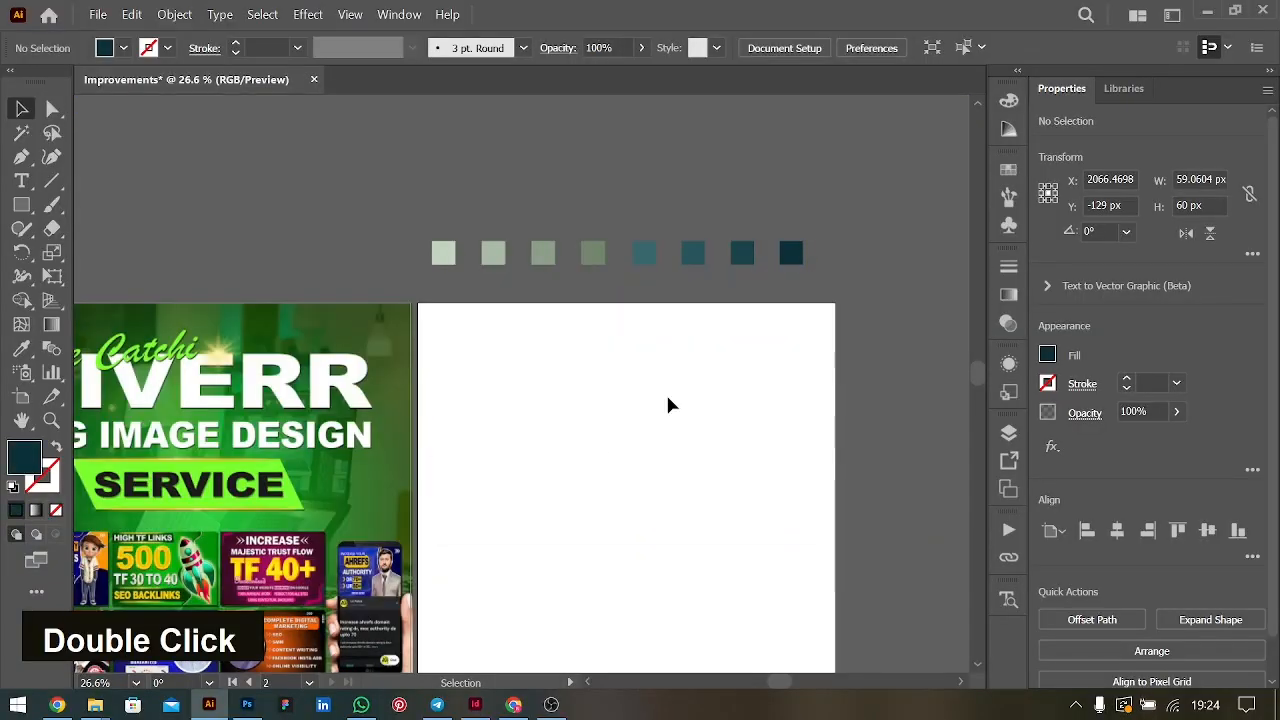
Shift the green and teal swatch rows together so they sit centred above the blank artboard
click(594, 252)
drag(645, 252, 657, 254)
click(670, 497)
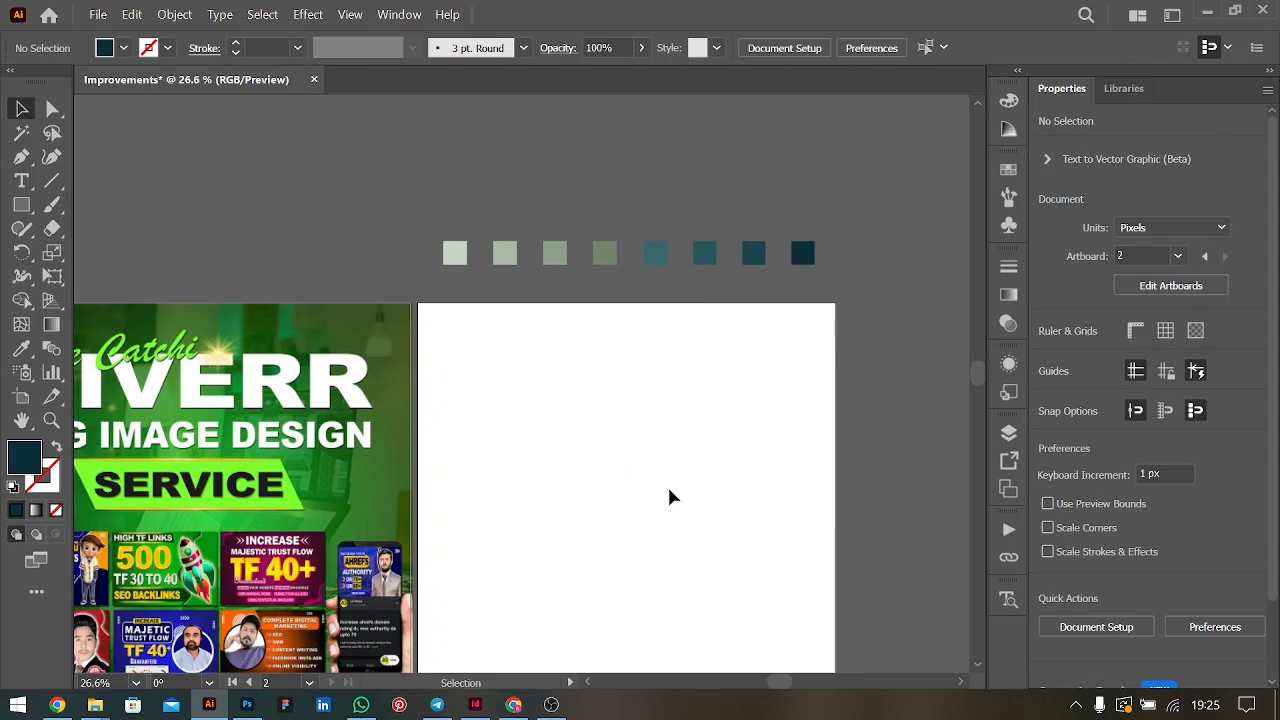
Look through the reference flyers in the Downloads folder, comparing the Price Slash, Vintage Radio and Creative Church designs with the original Fiverr flyer
scroll(669, 497, down, 5)
scroll(669, 497, up, 1)
mouse_move(95, 706)
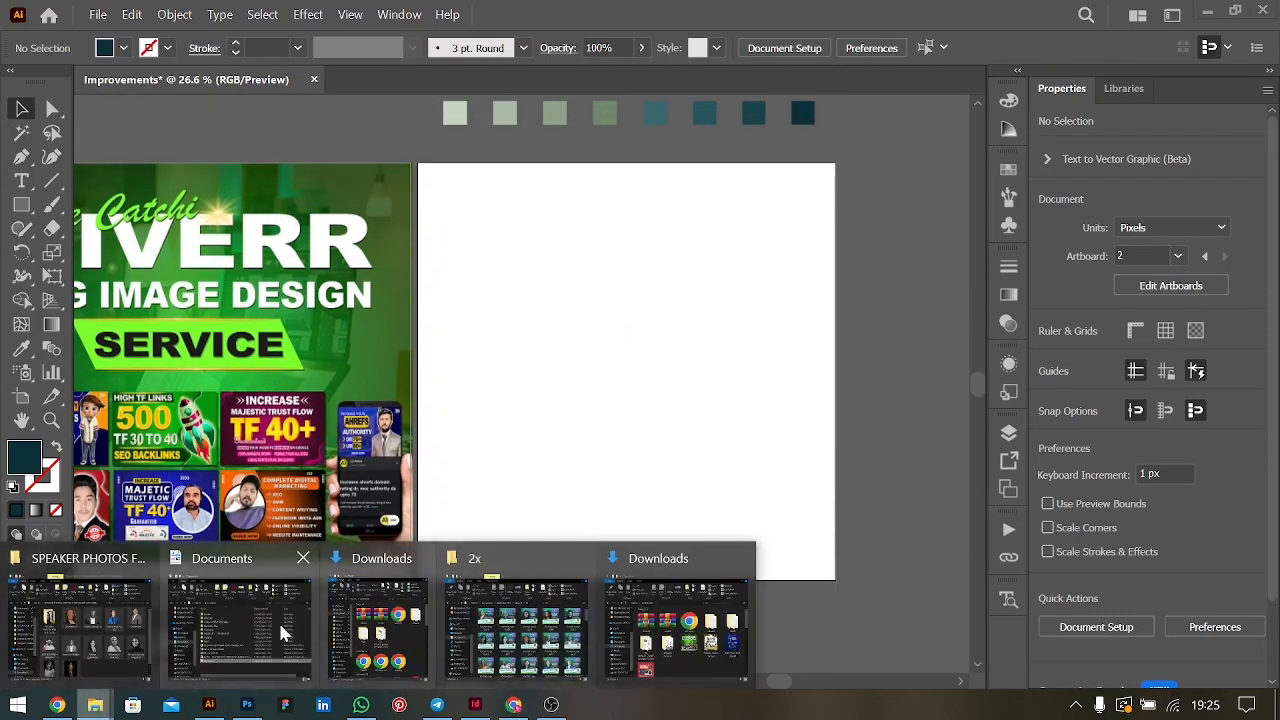
click(660, 618)
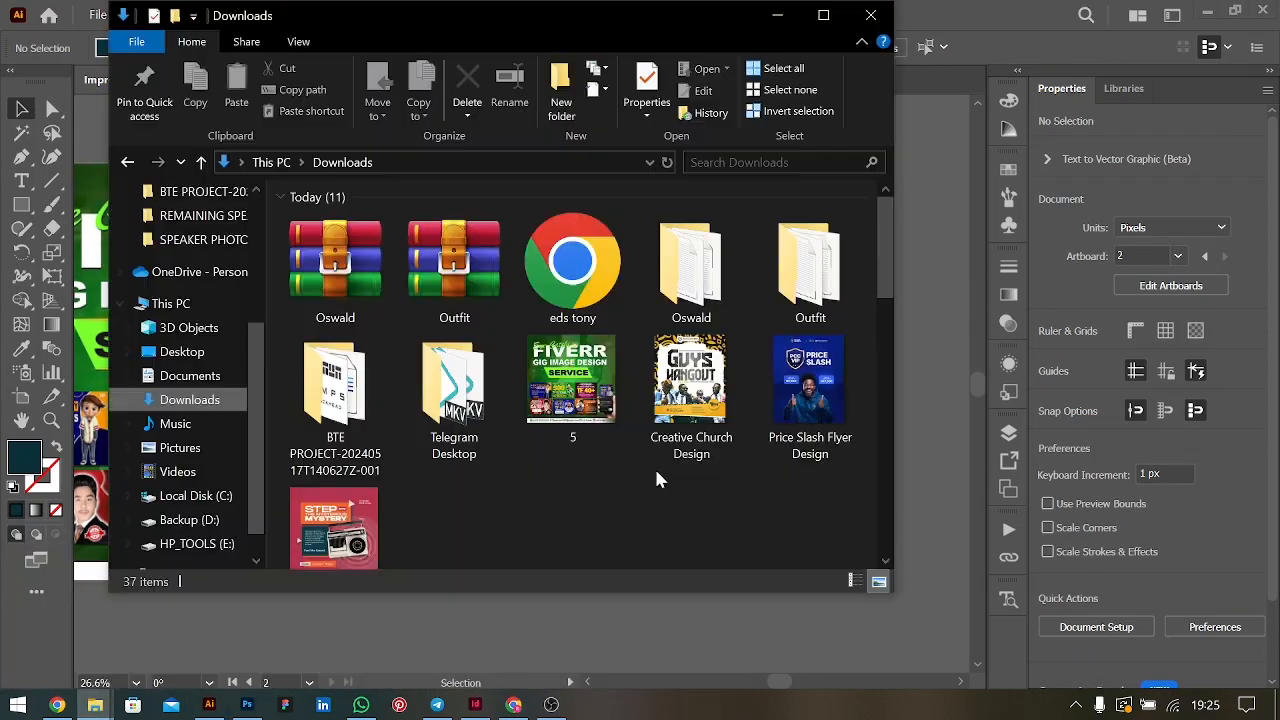
double_click(797, 400)
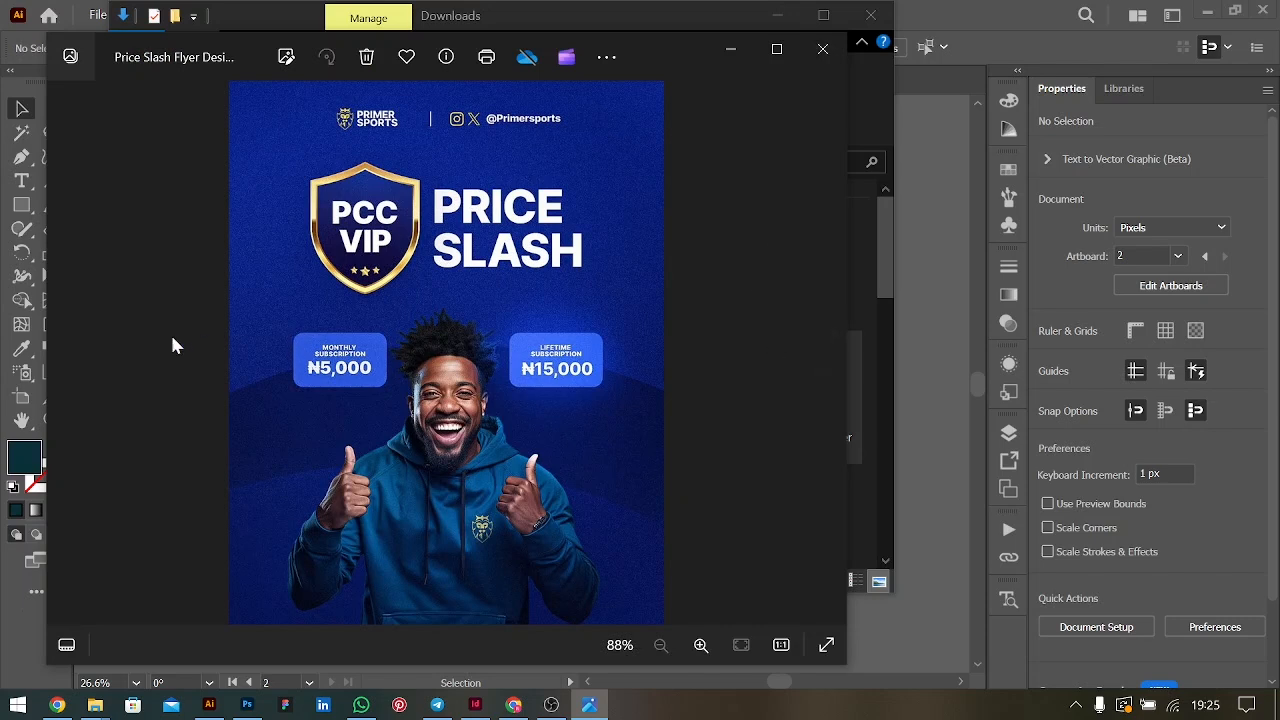
click(67, 352)
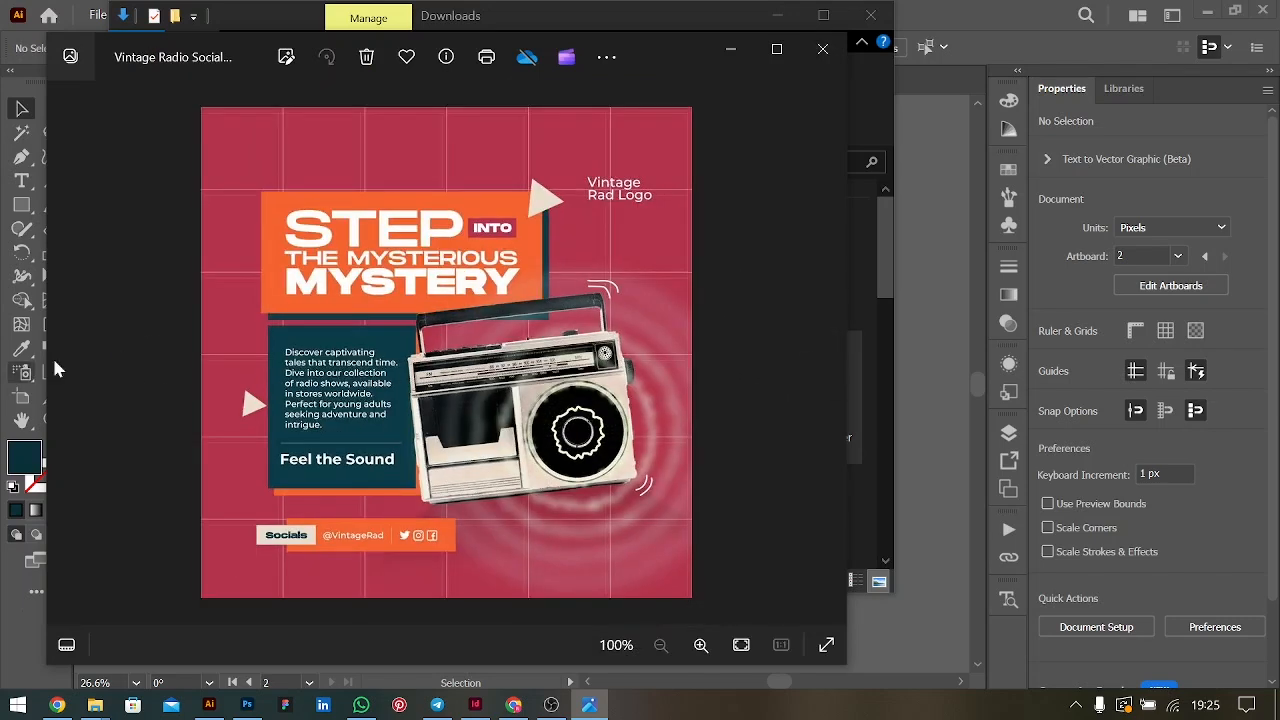
key(Right)
key(Right)
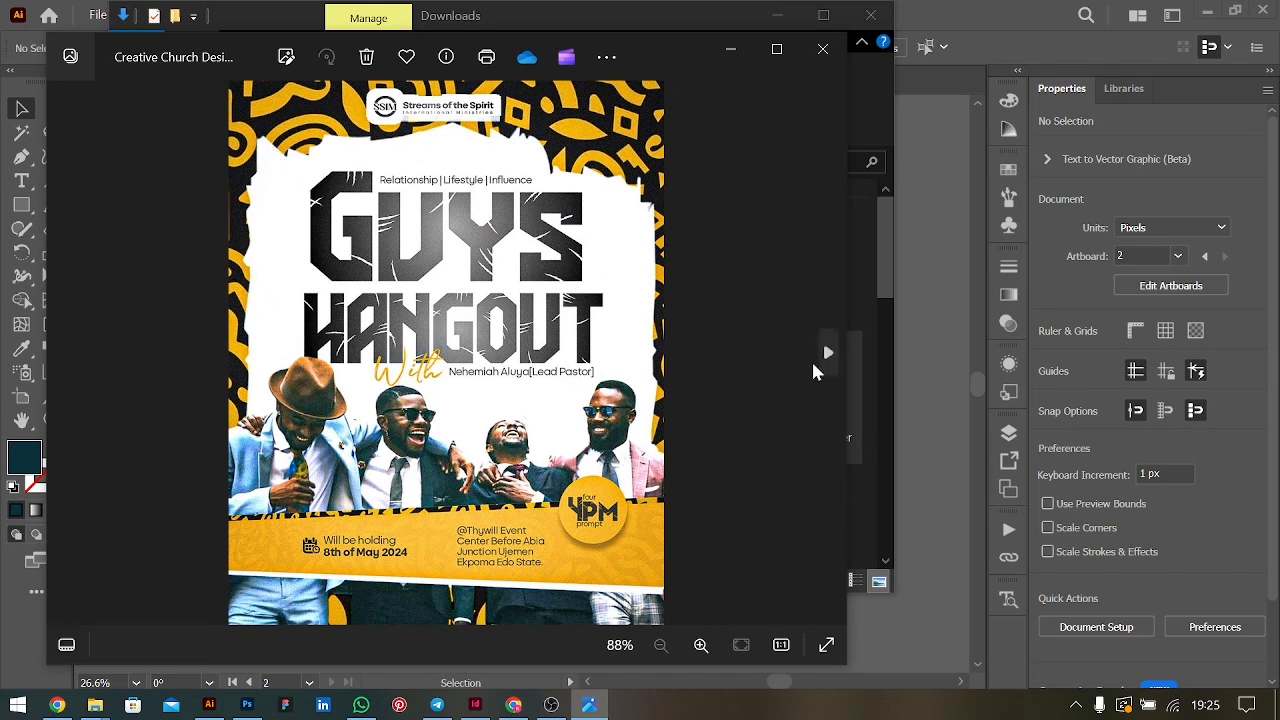
double_click(90, 343)
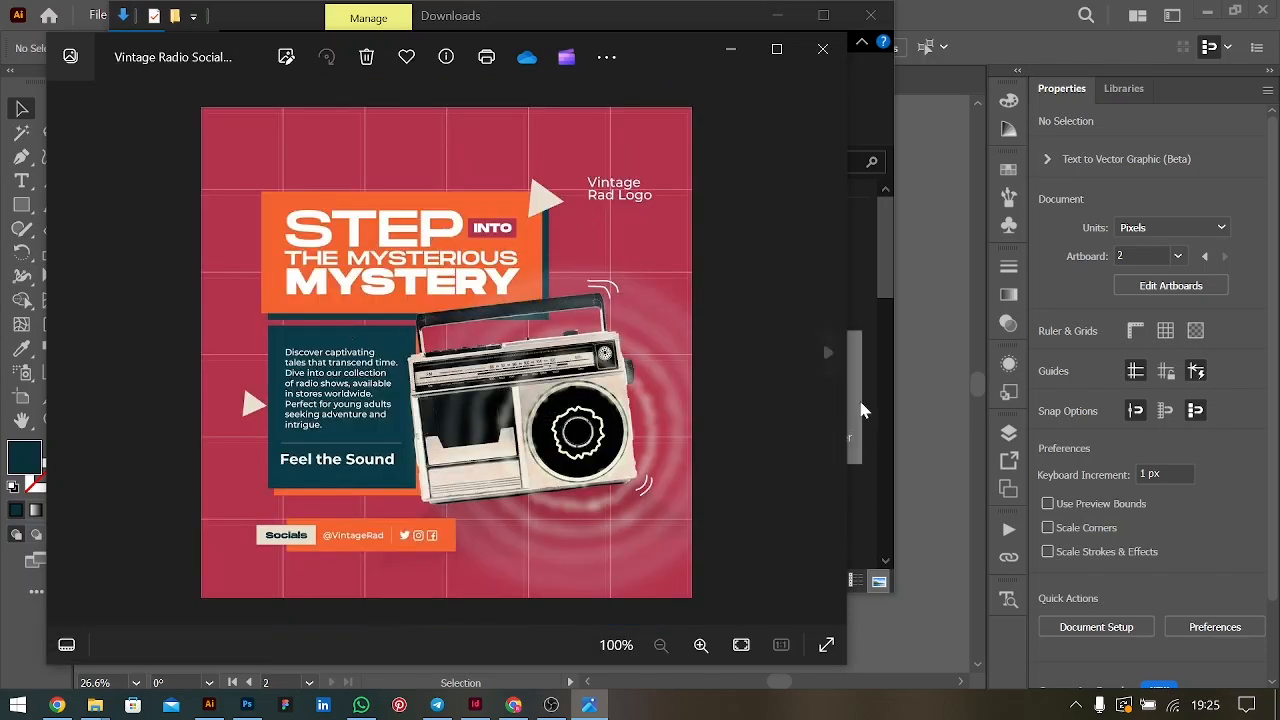
double_click(831, 366)
click(830, 364)
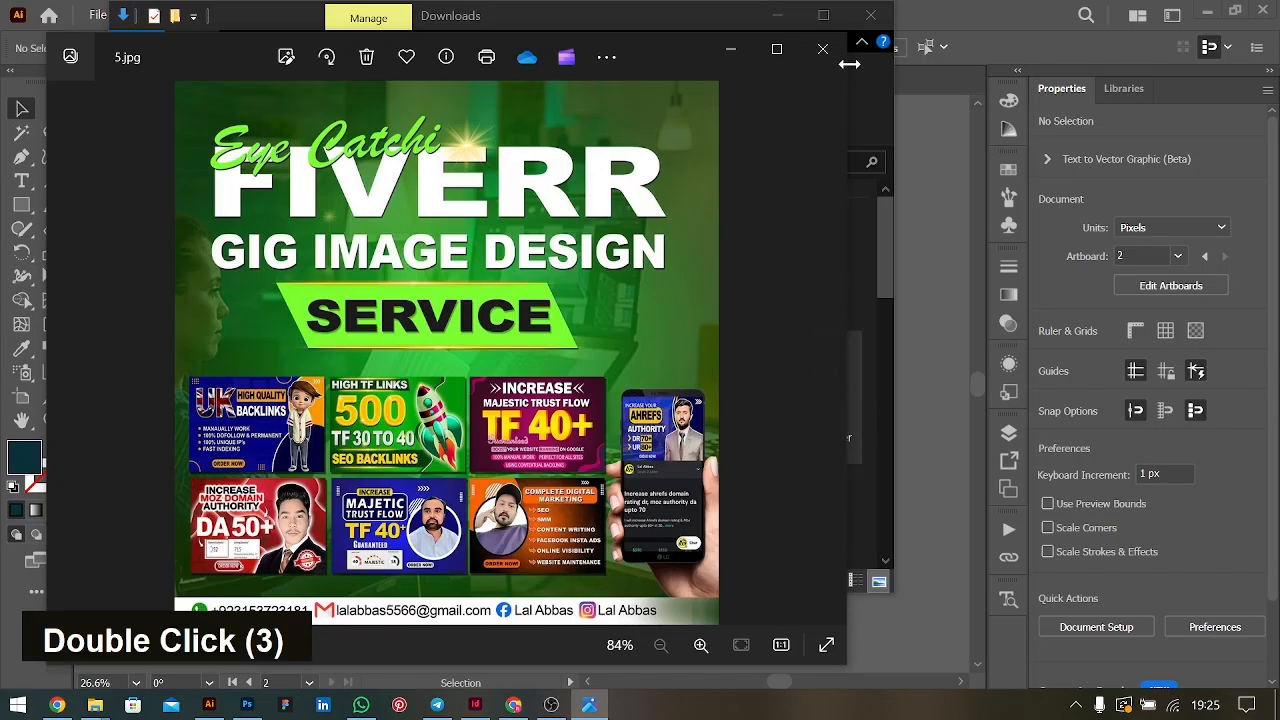
click(823, 49)
click(777, 15)
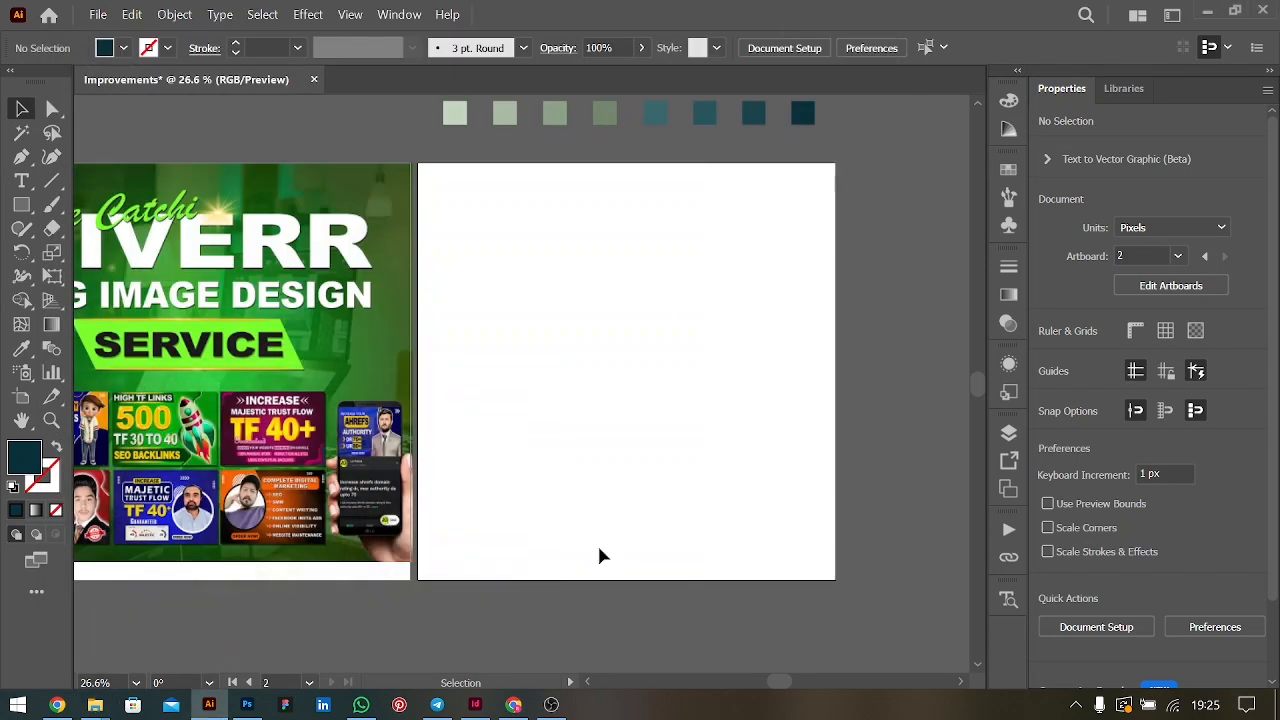
Draw a 1080 × 1080 px background rectangle covering the whole blank artboard
scroll(600, 555, left, 1)
scroll(600, 555, right, 3)
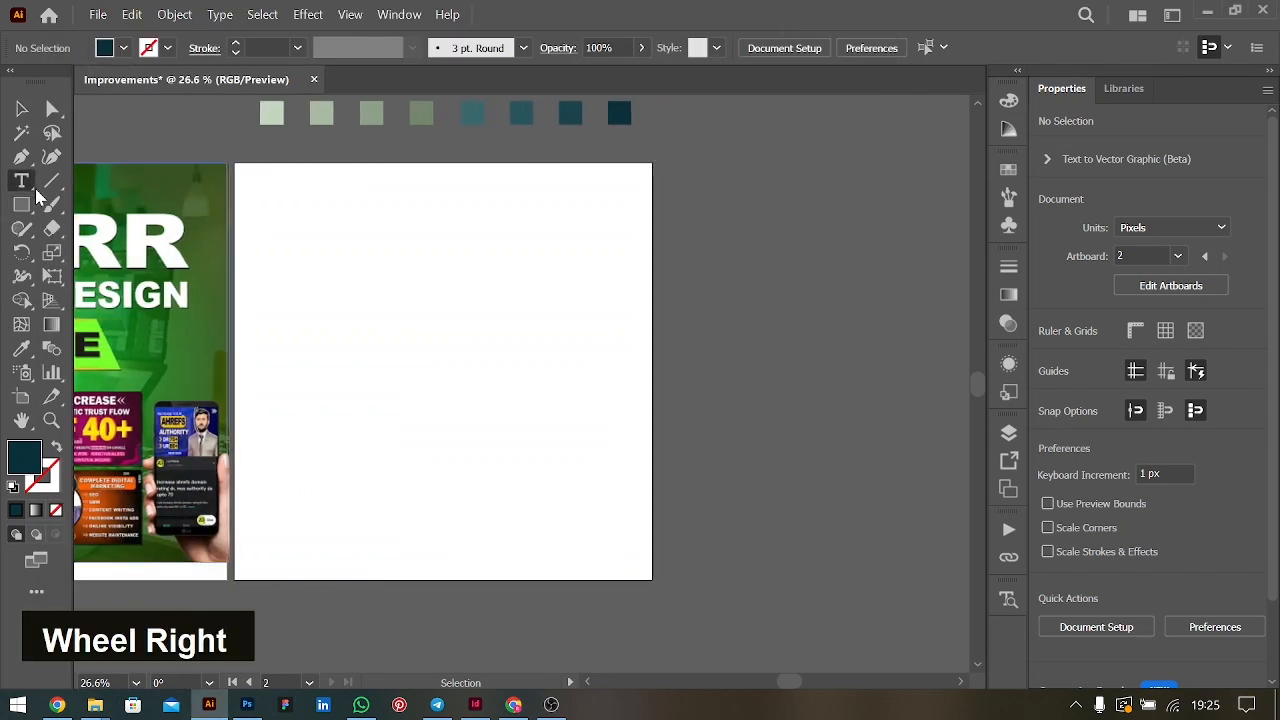
double_click(30, 186)
click(22, 206)
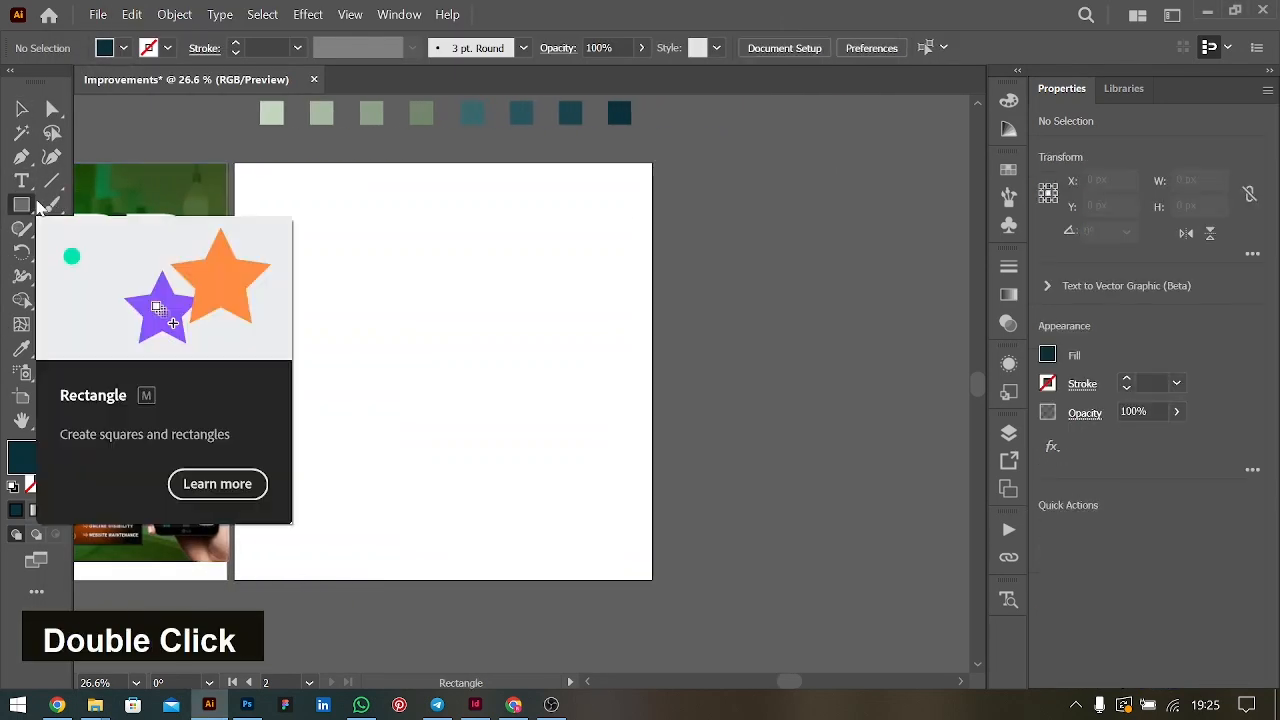
drag(234, 162, 652, 580)
key(v)
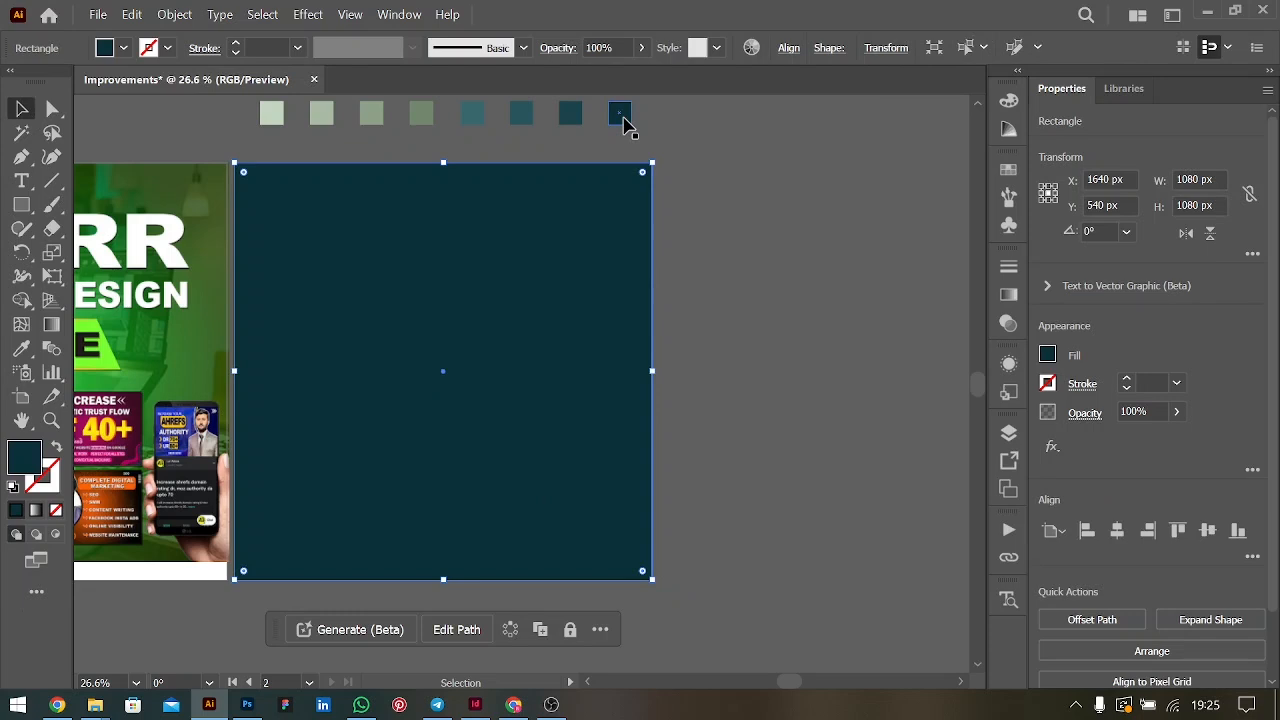
Recolour the background rectangle by sampling the second-darkest teal swatch with the Eyedropper
click(20, 352)
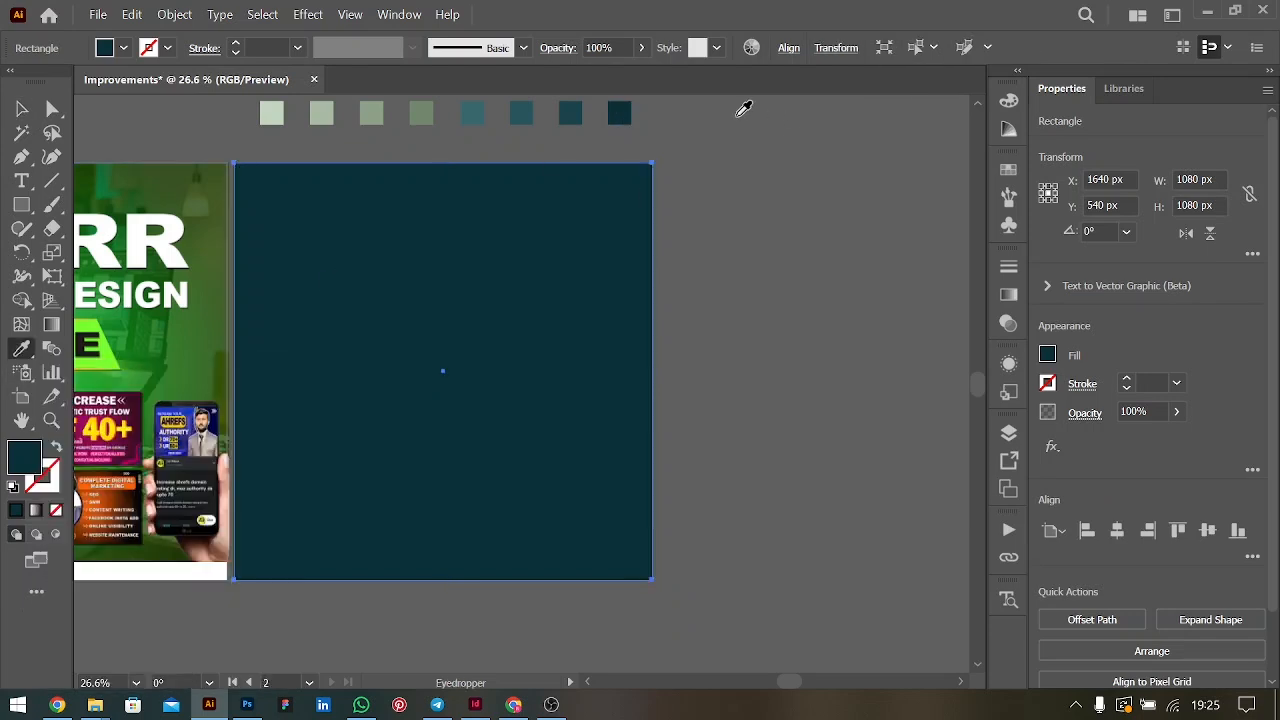
key(v)
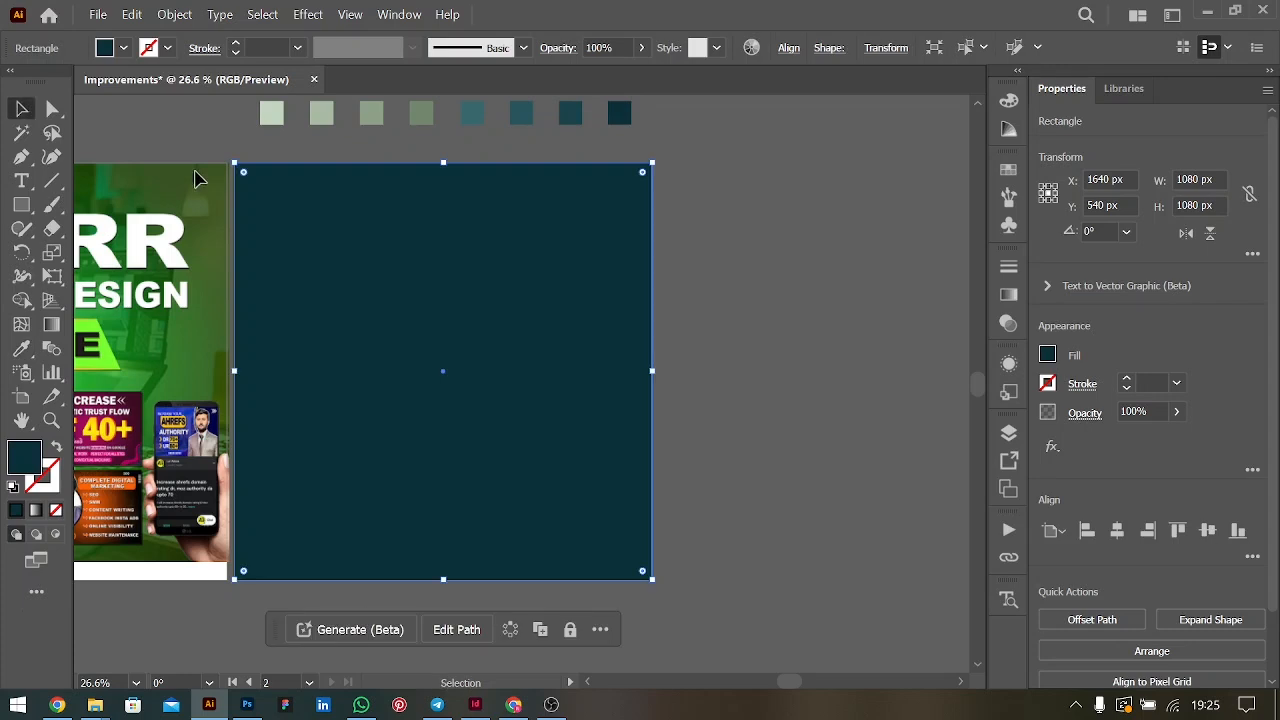
click(768, 414)
scroll(577, 480, left, 5)
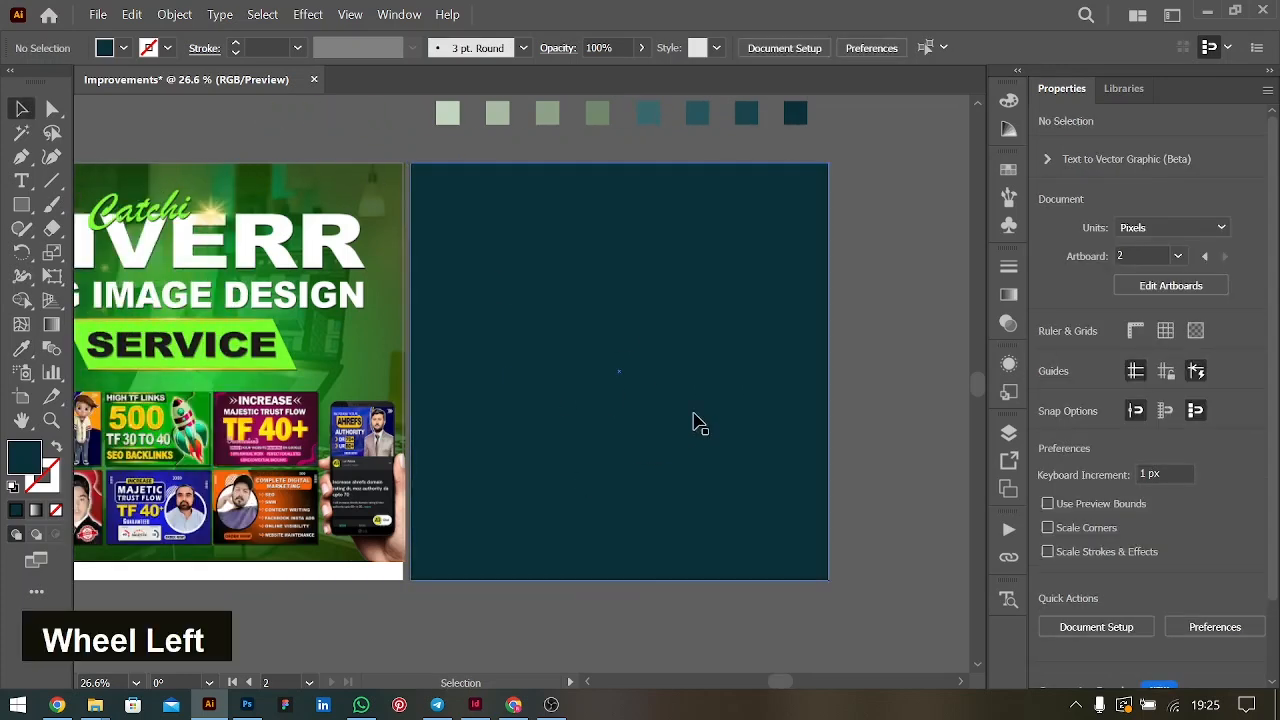
click(516, 445)
key(i)
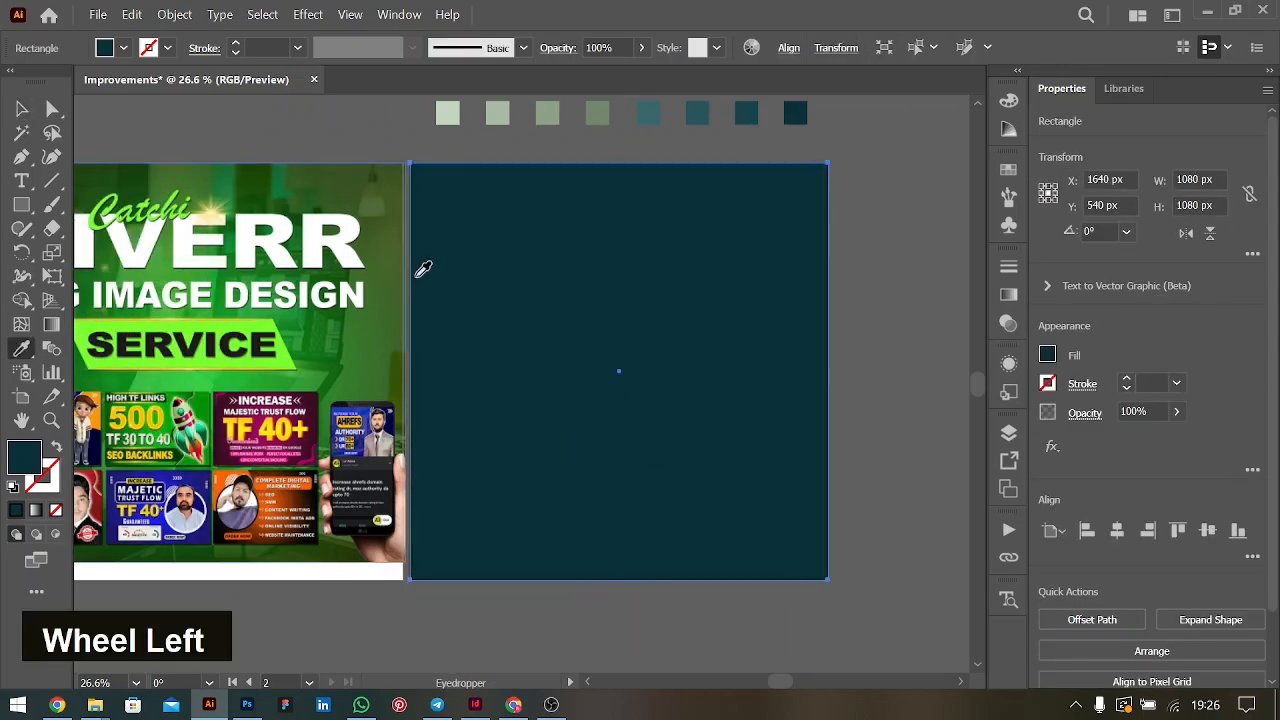
click(747, 112)
click(21, 110)
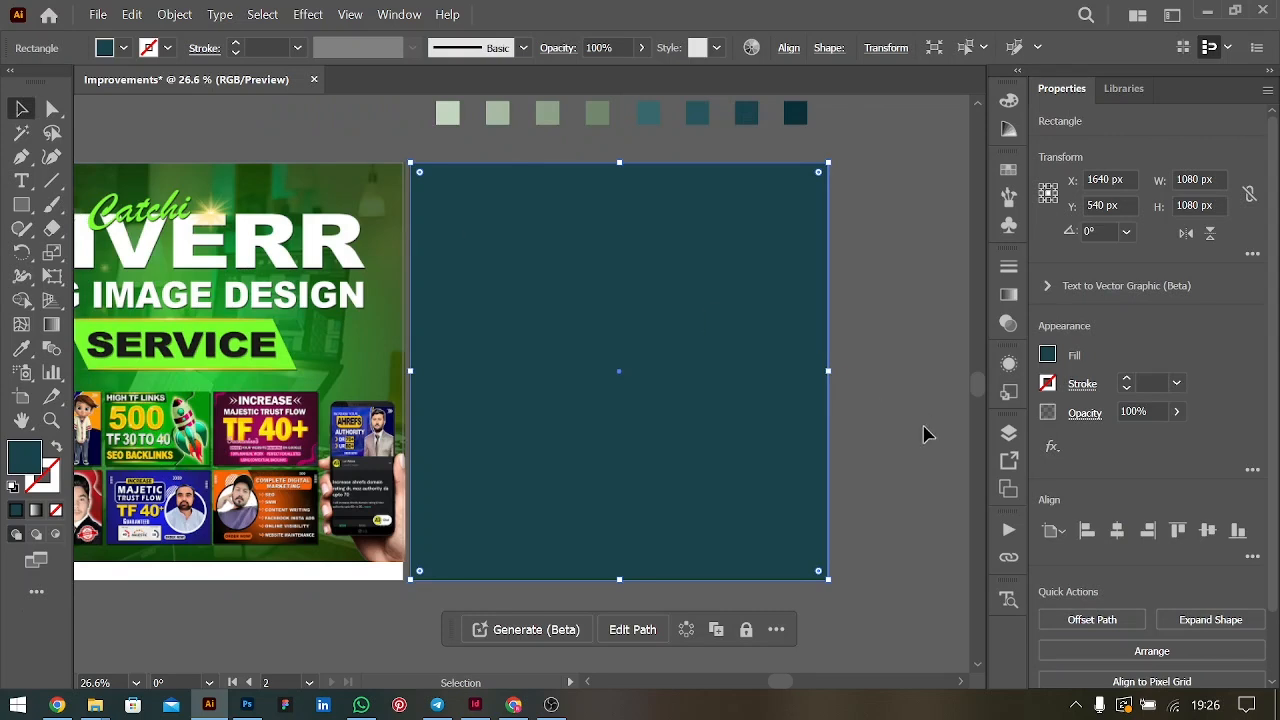
click(920, 418)
Draw a closed crescent shape about 1441 × 327 px arching across the background's lower half with the Curvature tool, overhanging both sides
click(24, 158)
click(43, 164)
click(902, 494)
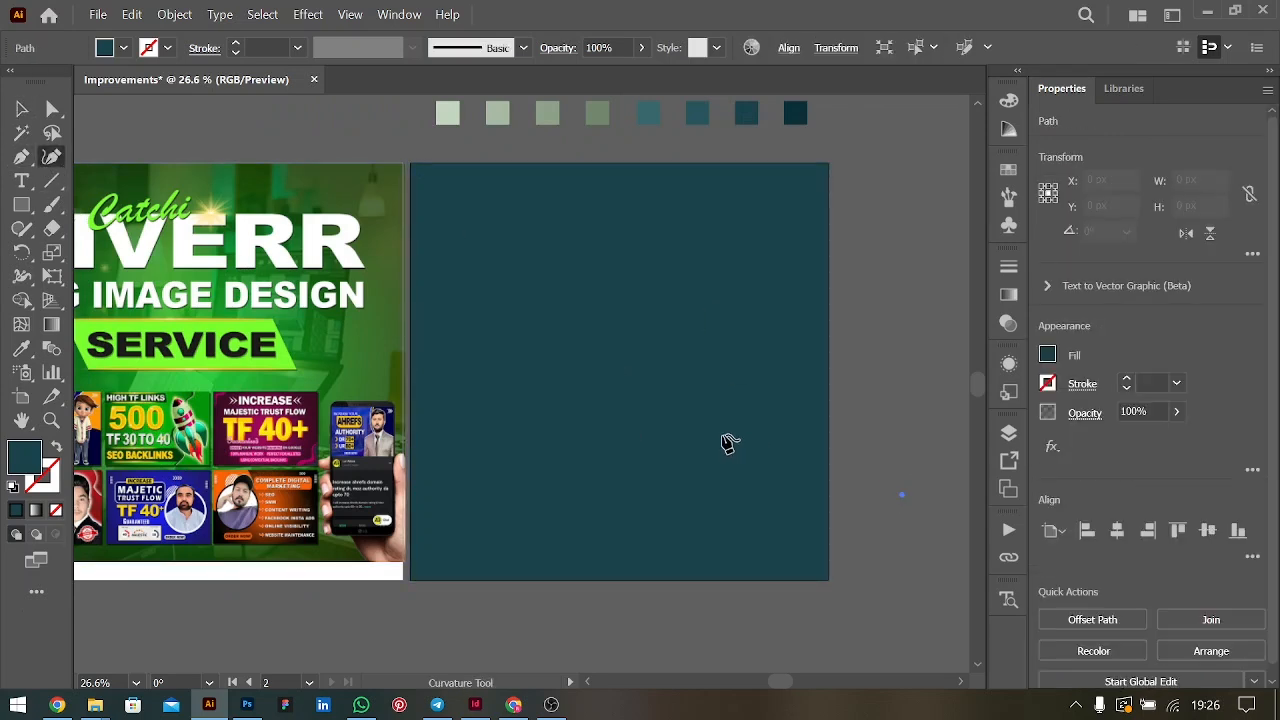
click(597, 453)
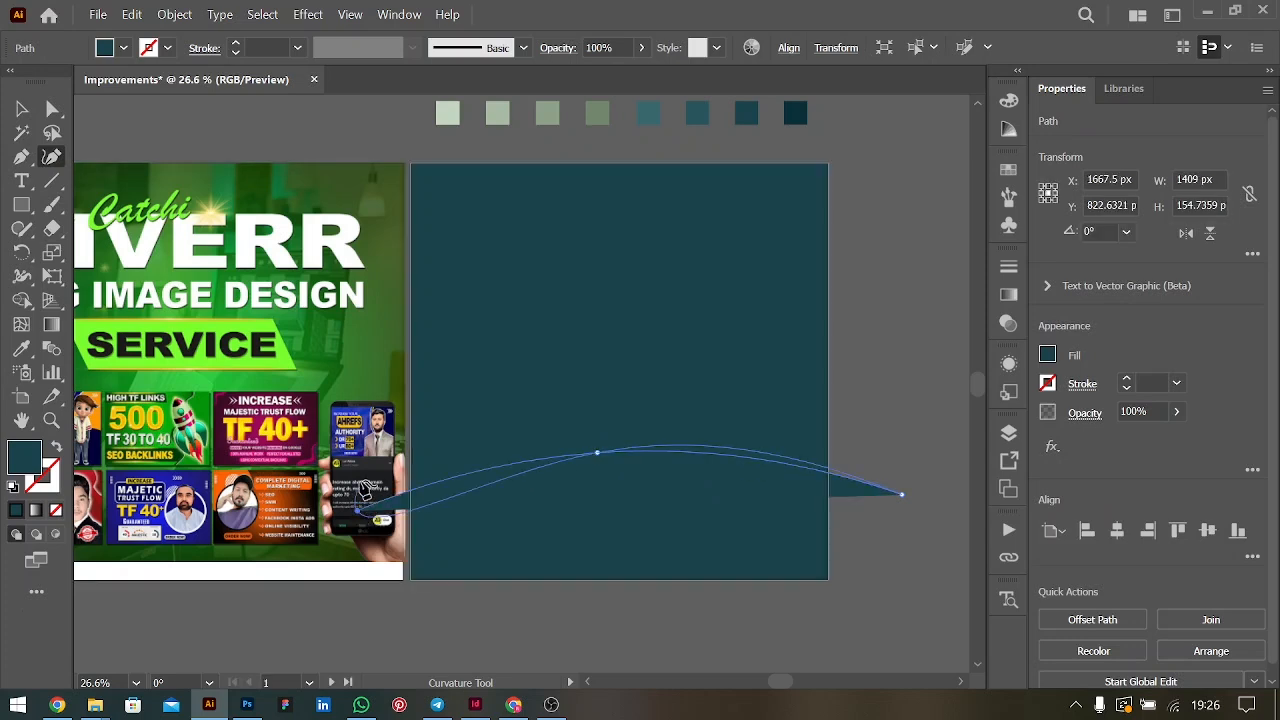
key(ctrl+z)
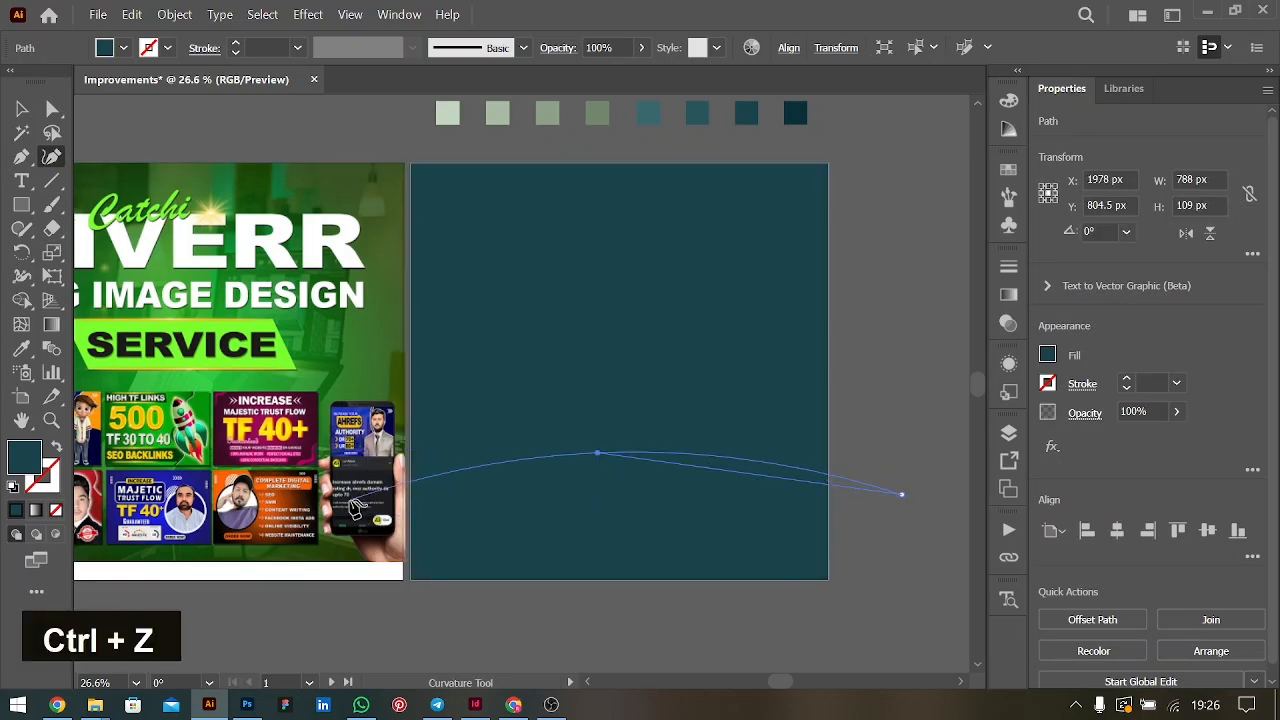
double_click(357, 506)
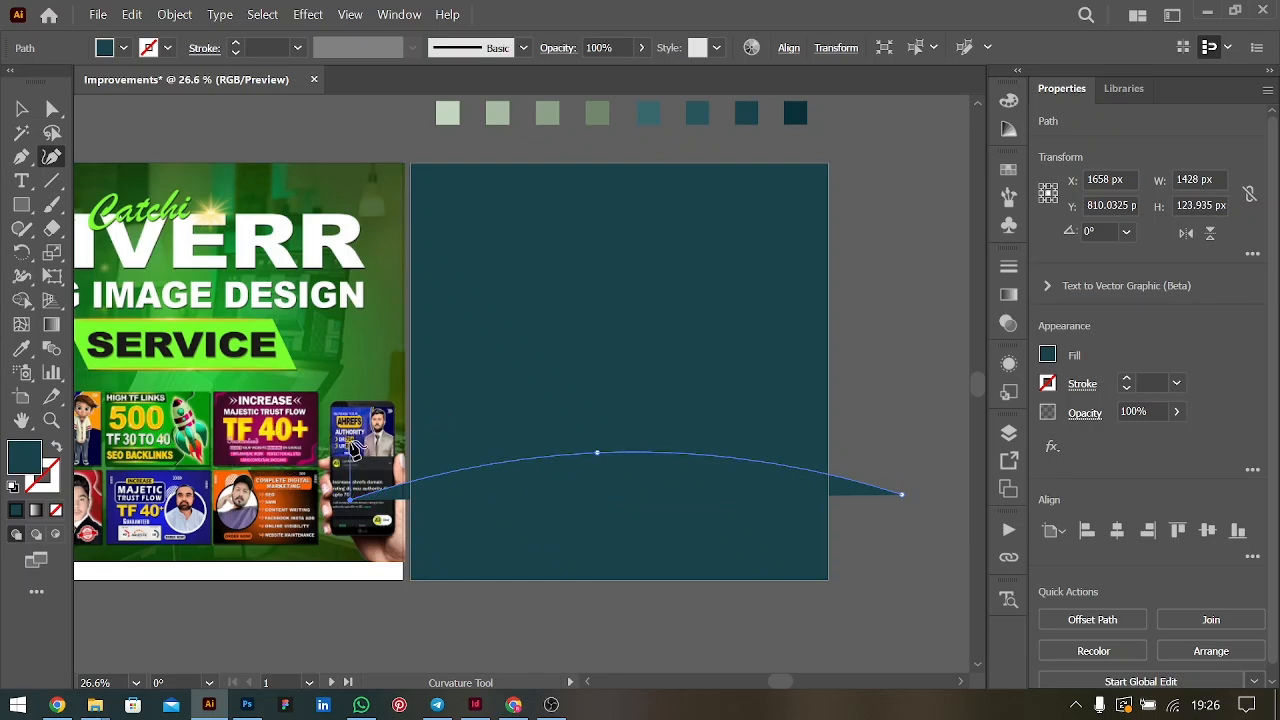
key(shift)
shift+click(350, 496)
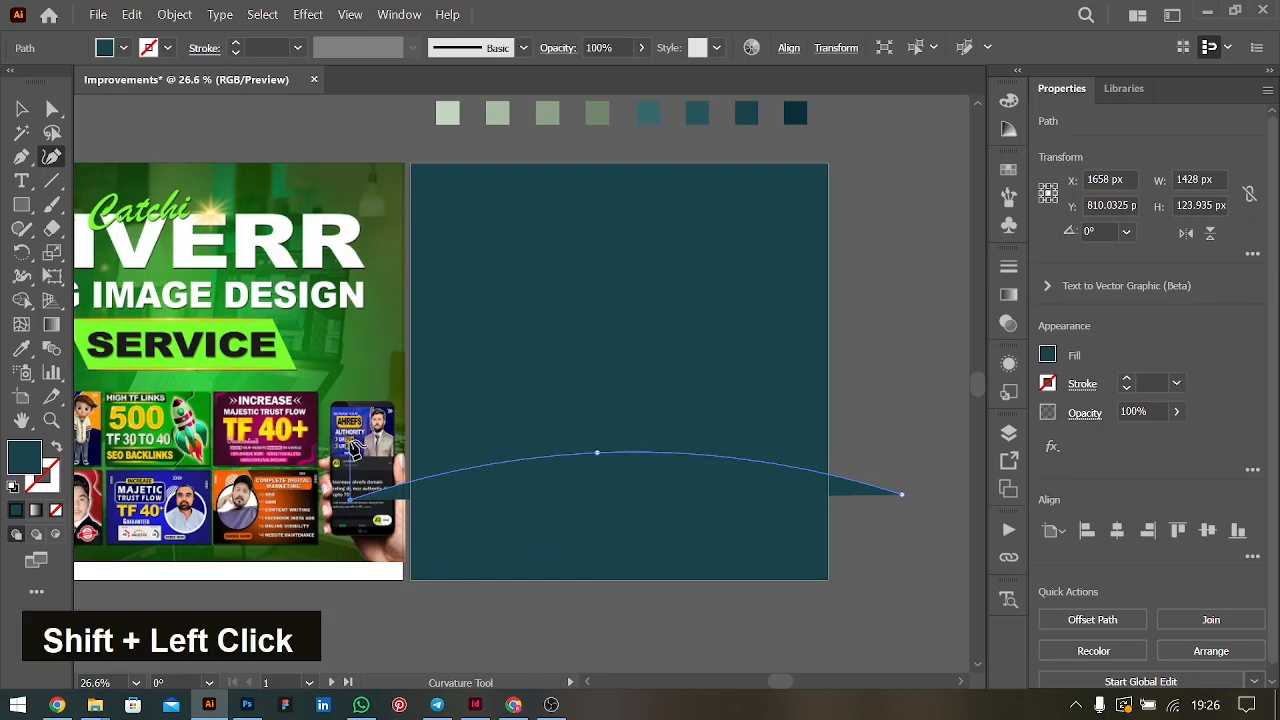
click(608, 376)
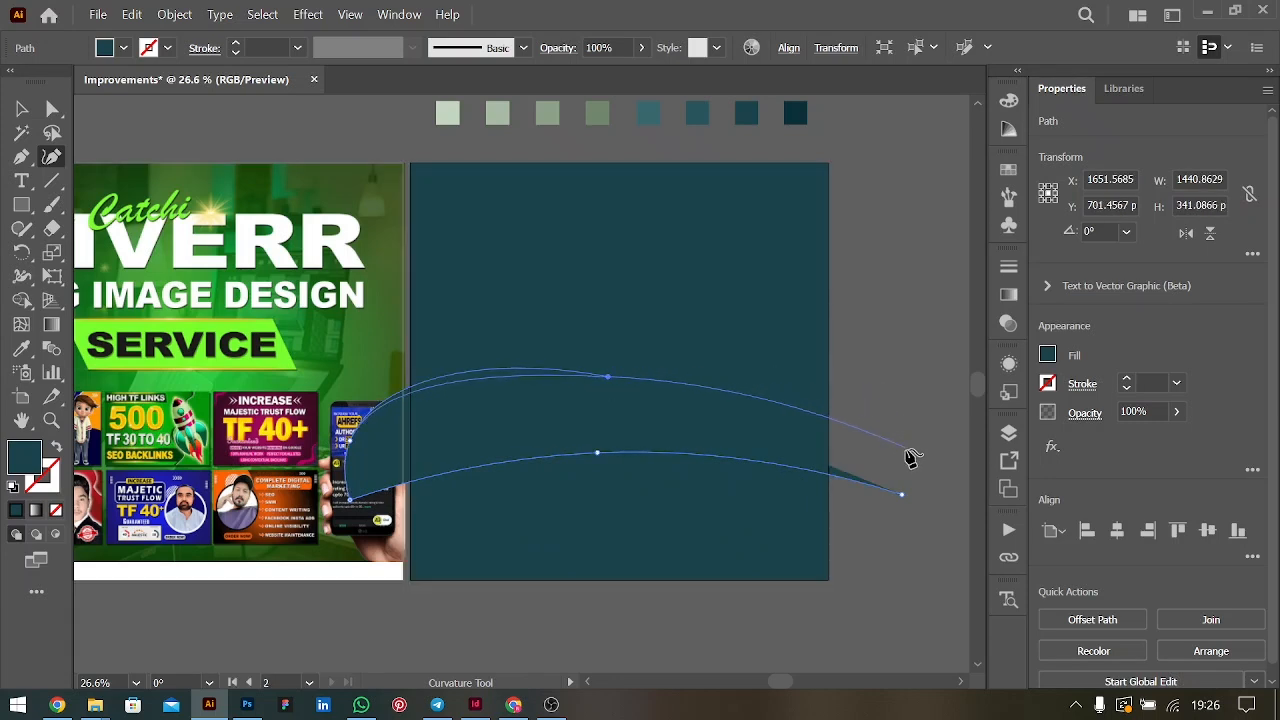
click(903, 494)
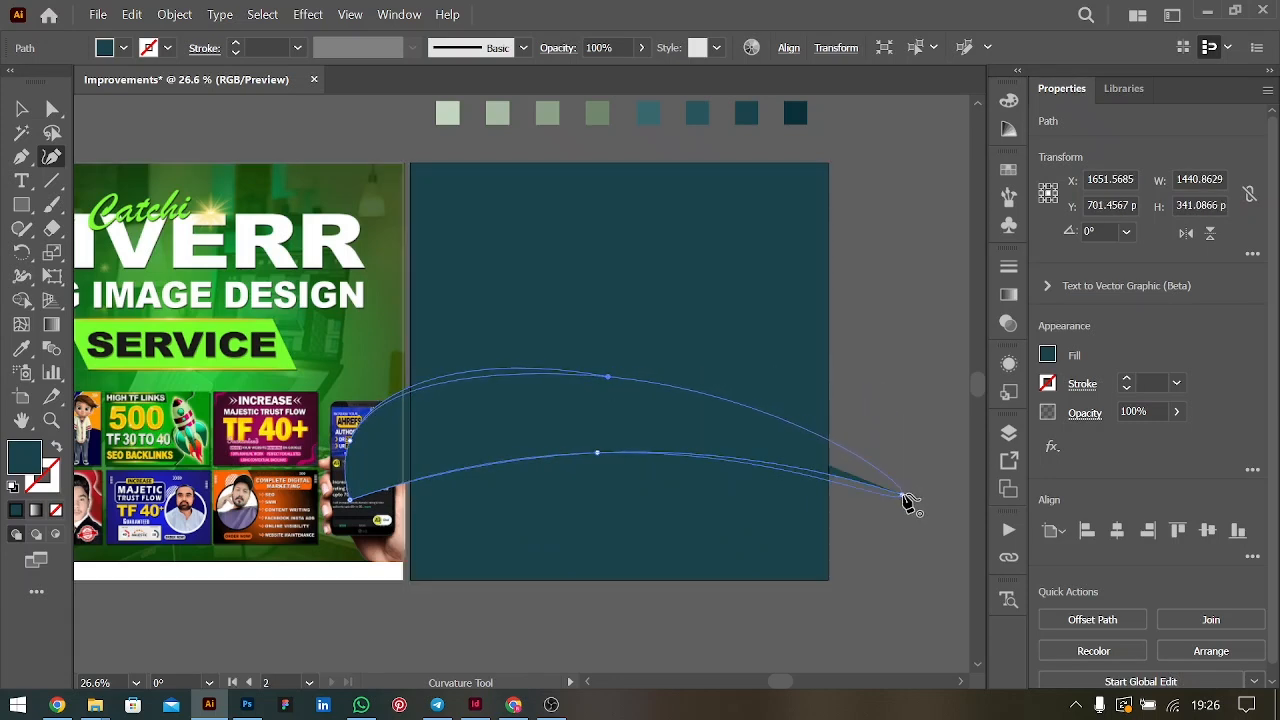
double_click(904, 497)
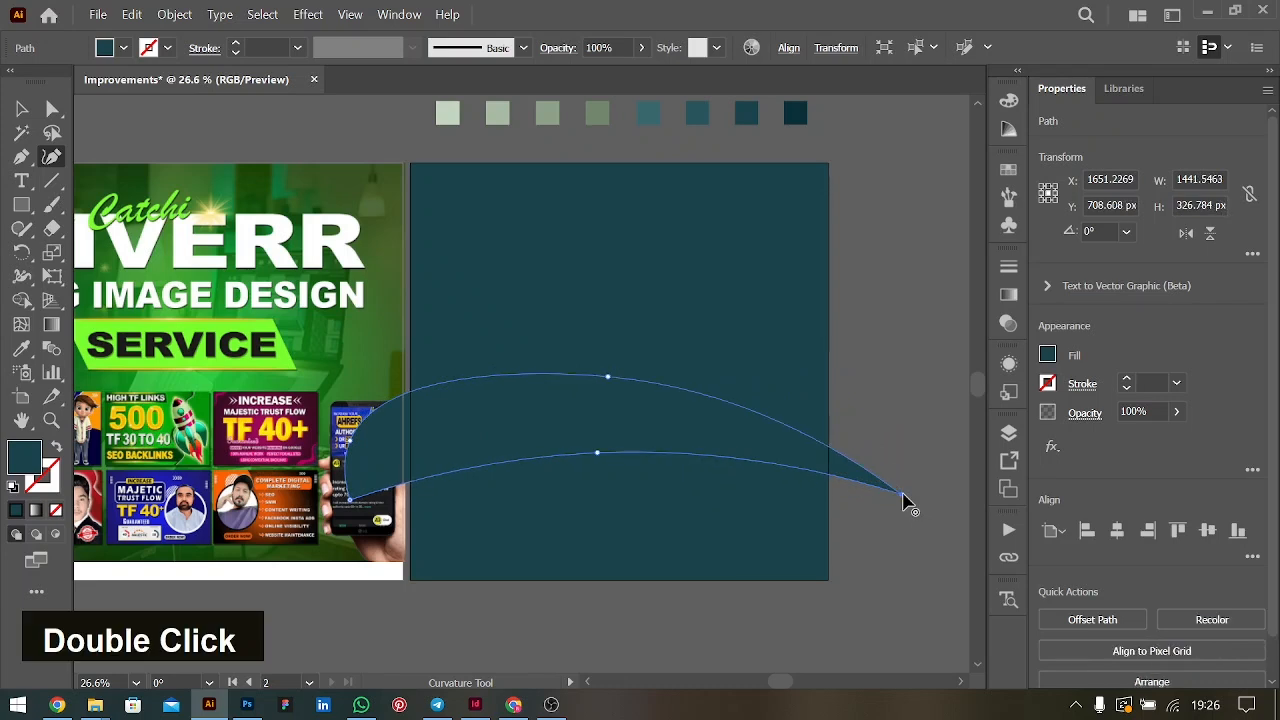
Fill the crescent shape with the darkest teal swatch using the Eyedropper
click(21, 108)
click(21, 348)
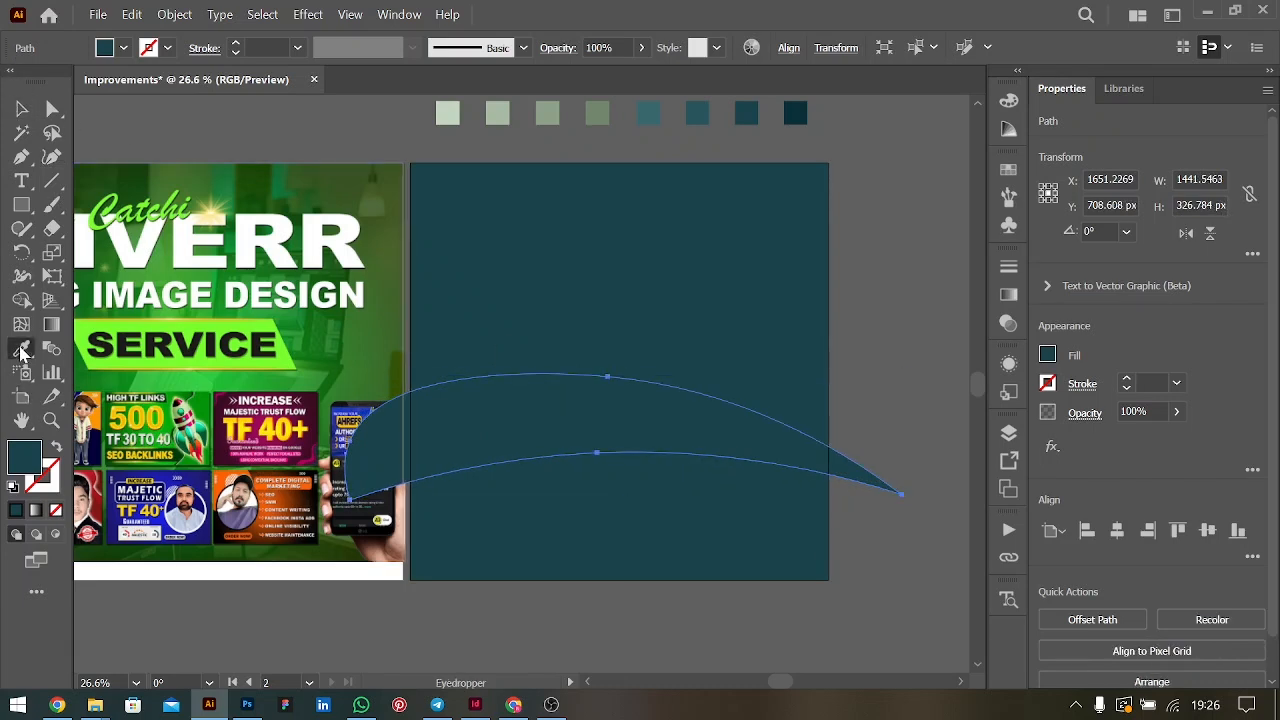
scroll(674, 313, right, 2)
scroll(674, 313, right, 2)
scroll(680, 280, up, 2)
click(673, 194)
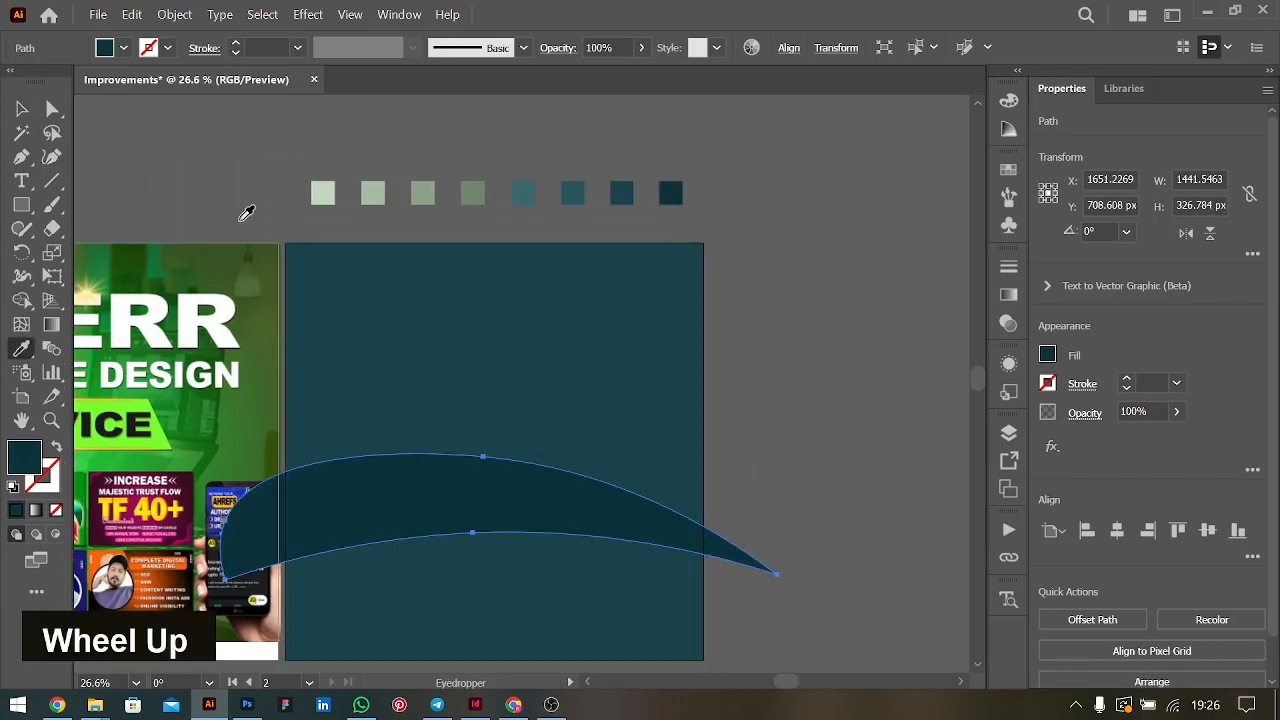
Try to place a copy of the dark teal crescent just above the original
click(21, 108)
click(826, 369)
alt+drag(580, 486, 566, 419)
key(ctrl+z)
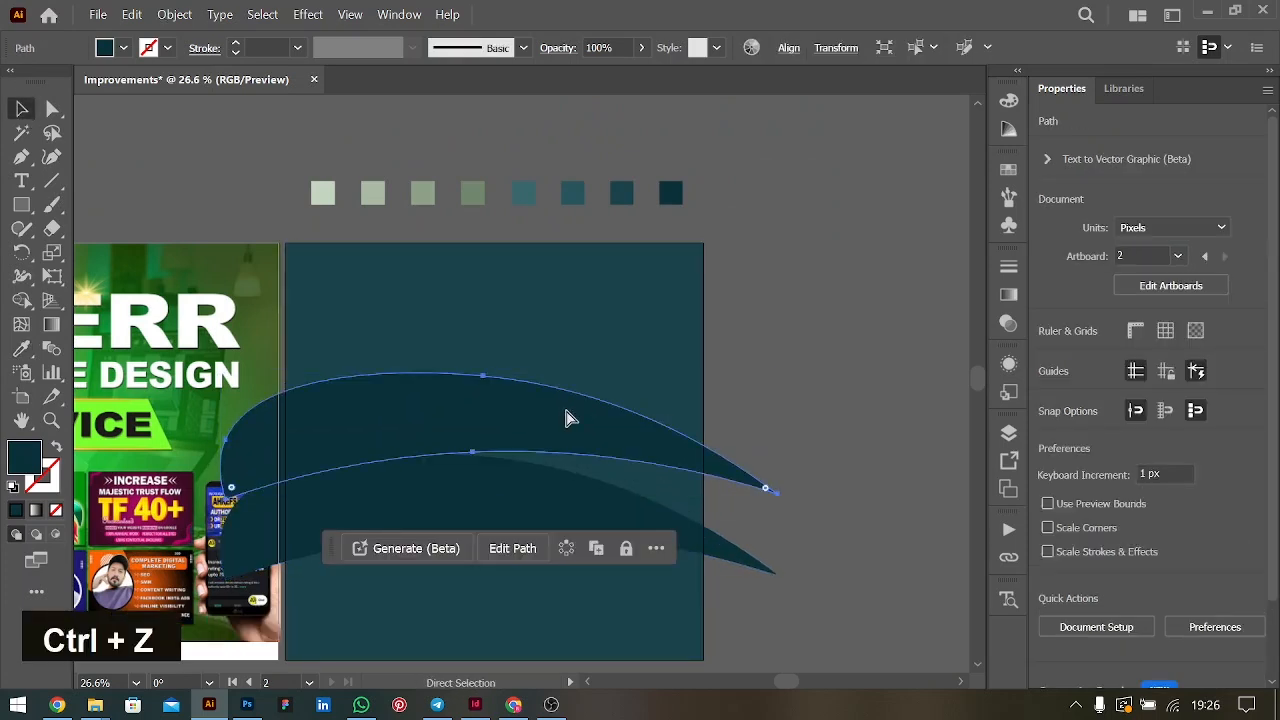
Move the dark teal crescent off the artboard onto the empty canvas beside the teal background
key(ctrl+minus)
key(ctrl+minus)
key(ctrl+minus)
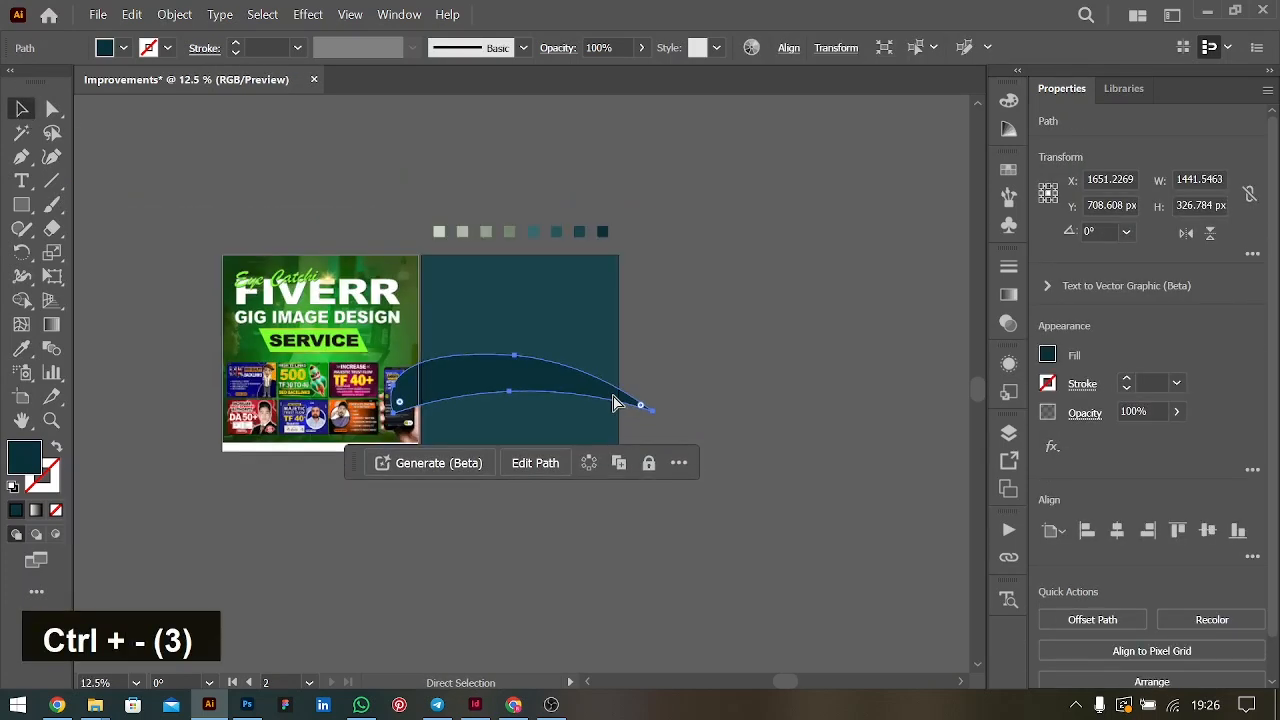
drag(605, 403, 811, 455)
scroll(809, 451, right, 5)
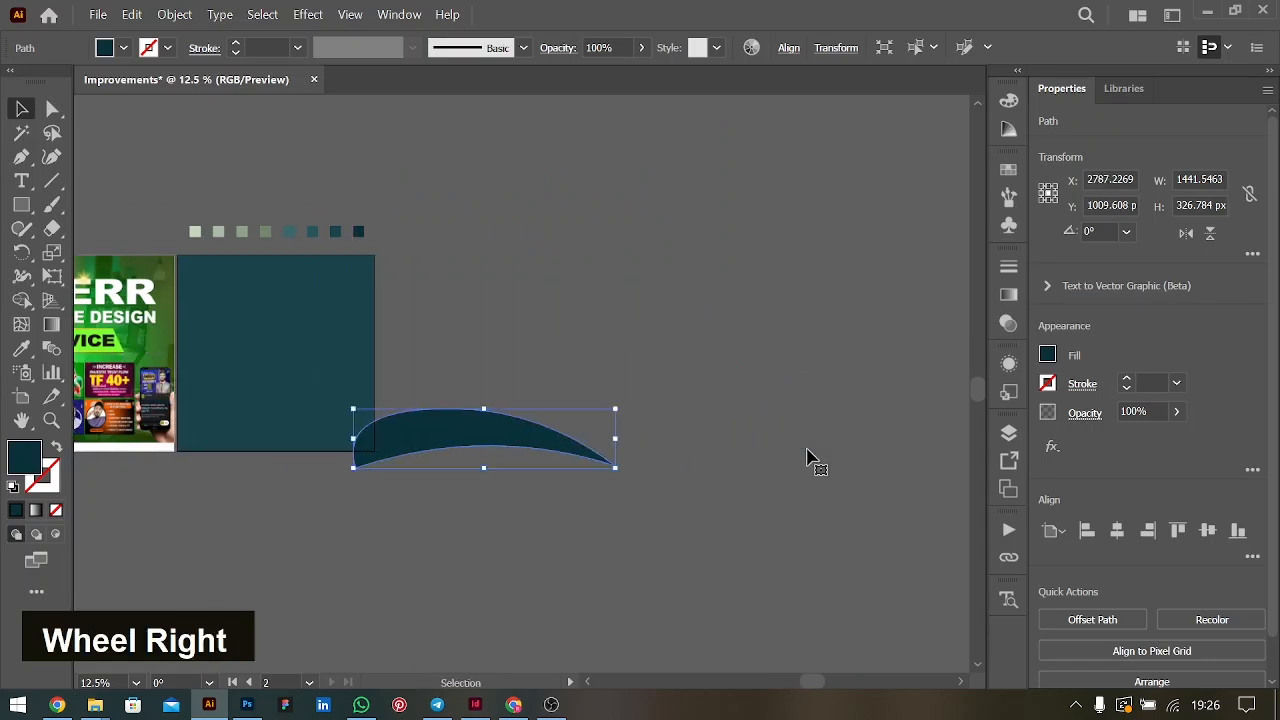
drag(425, 457, 510, 415)
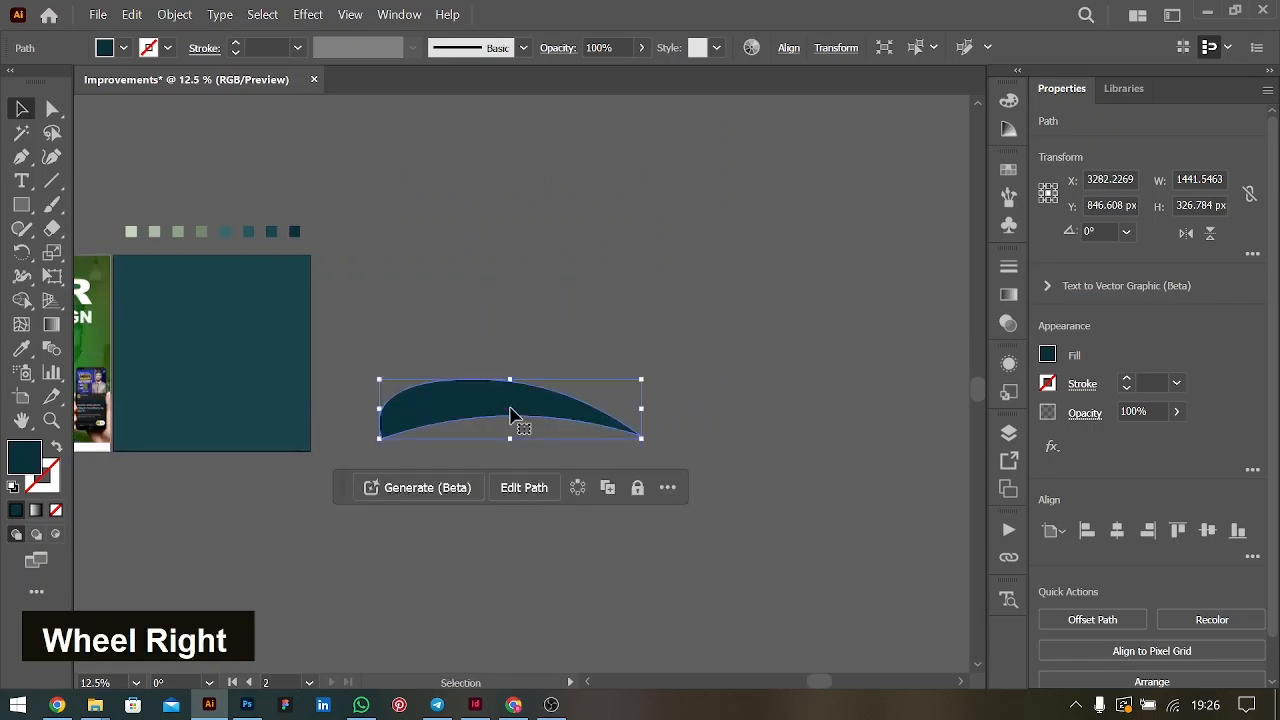
Create a copy of the crescent rotated 45° around its pointed tip
key(r)
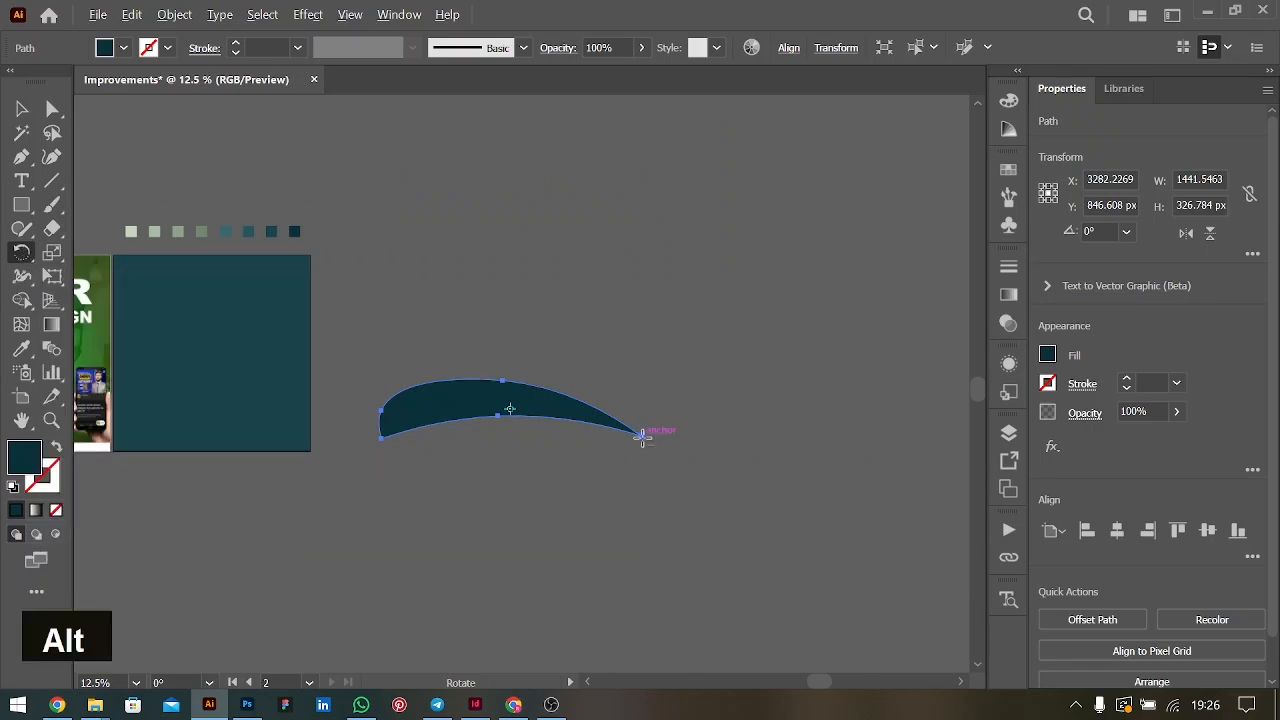
alt+click(642, 436)
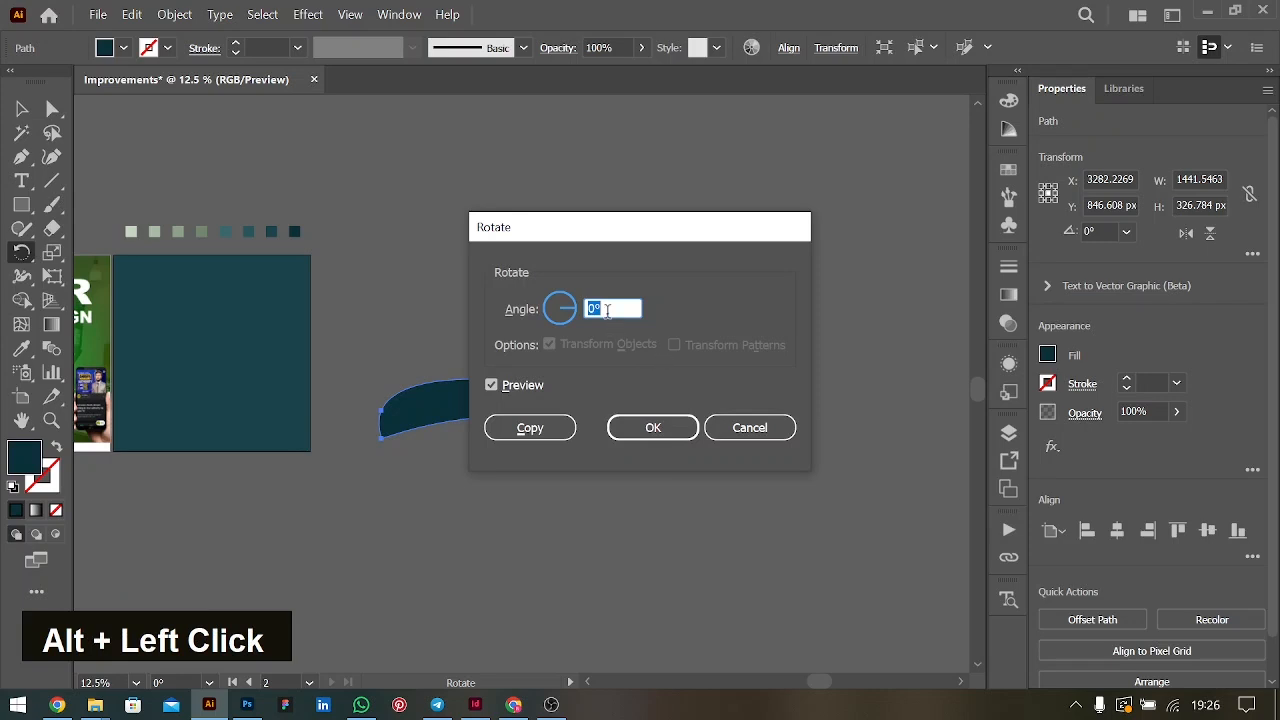
text(45)
key(Tab)
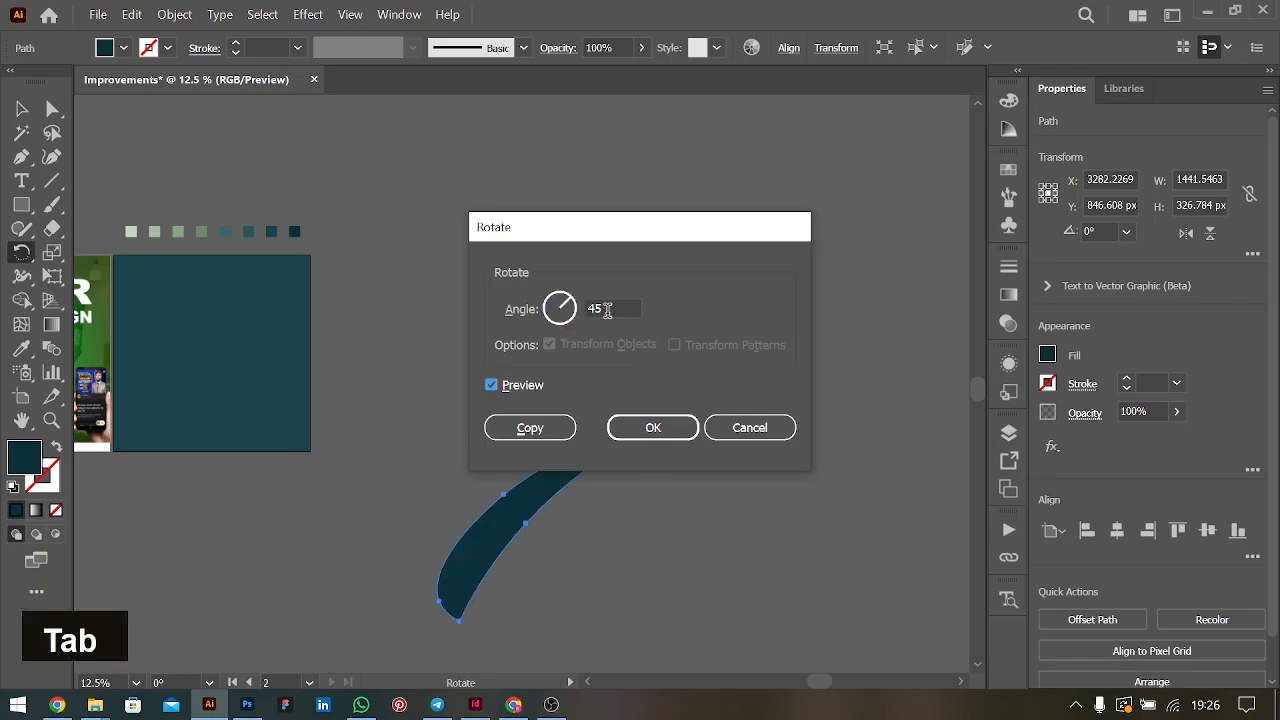
click(528, 428)
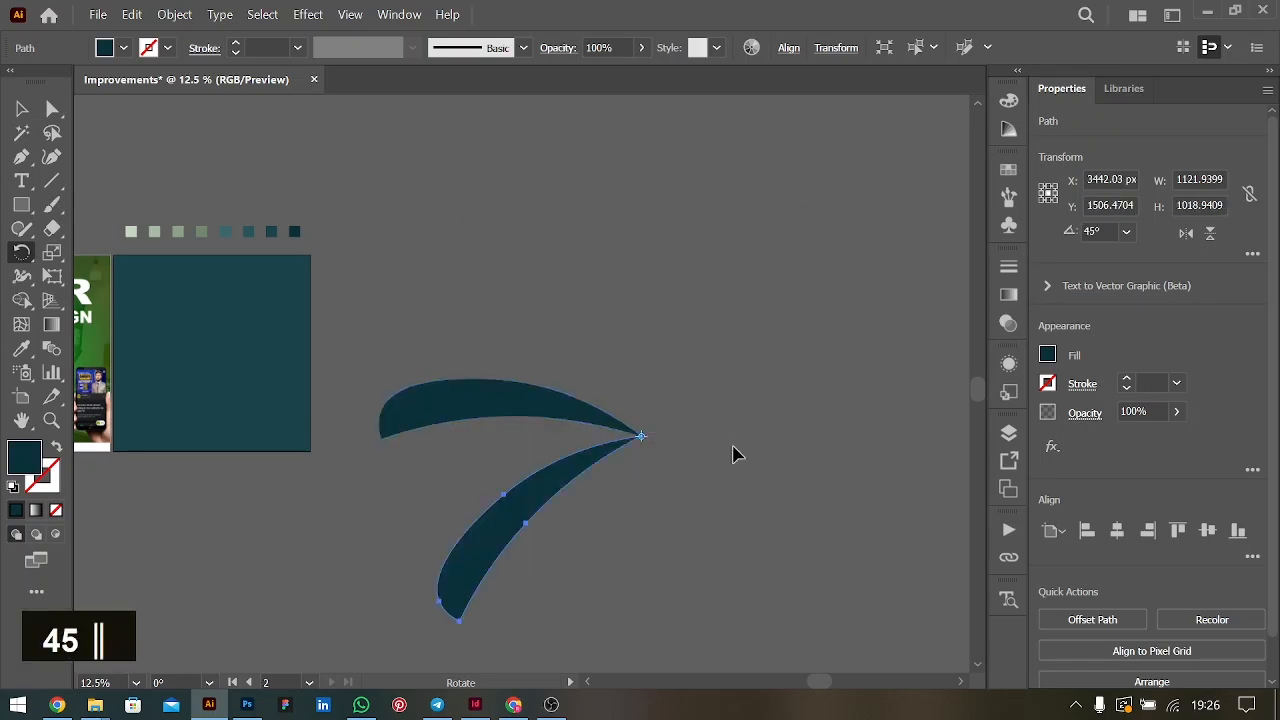
Repeat the rotated copy six more times to complete an eight-blade pinwheel, and group the blades
key(ctrl+d)
key(ctrl+d)
key(ctrl+d)
key(ctrl+d)
key(ctrl+d)
key(ctrl+d)
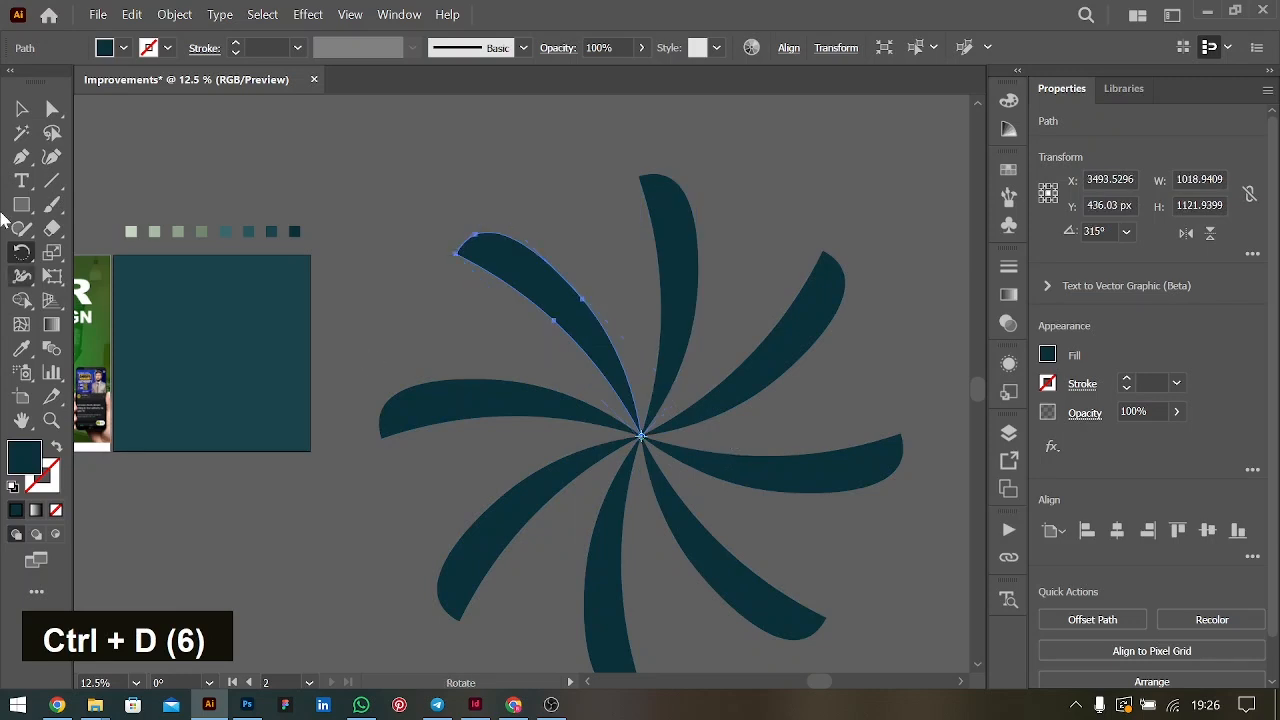
click(21, 110)
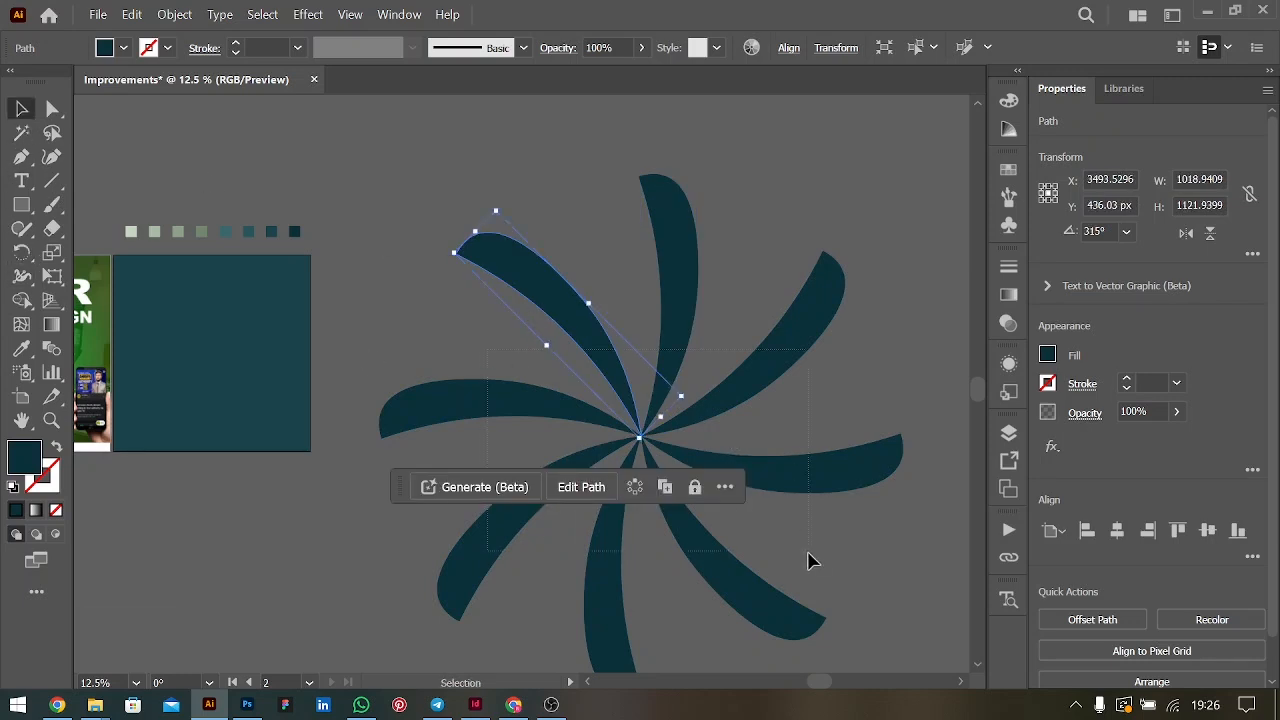
key(ctrl+a)
key(ctrl+g)
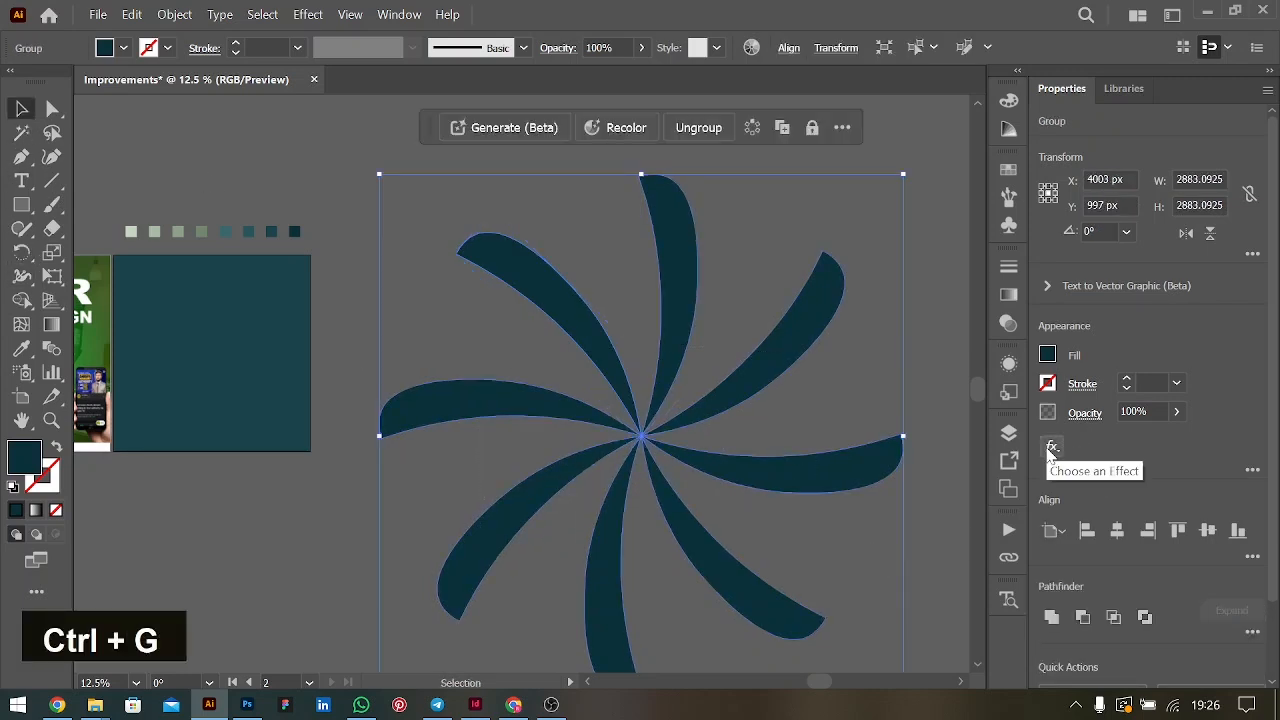
Apply a Roughen effect with an increased size and corner points to the pinwheel group
click(1050, 448)
mouse_move(1129, 325)
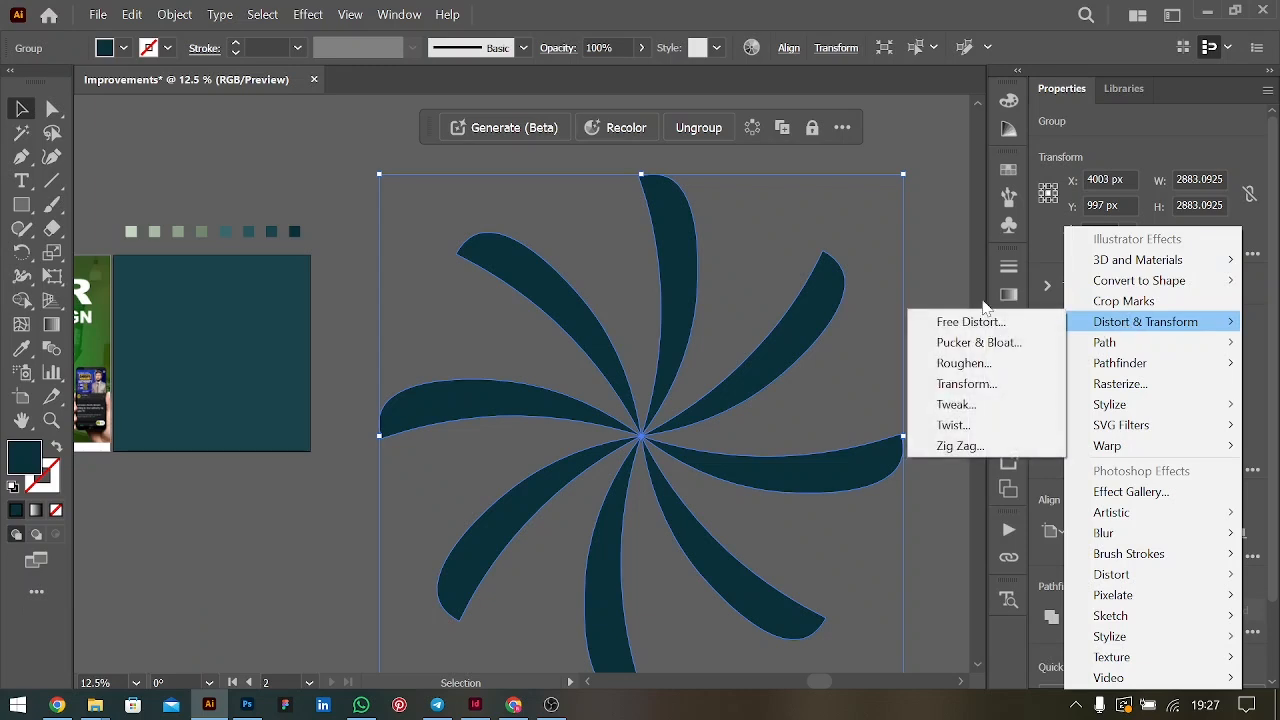
click(398, 16)
click(403, 14)
mouse_move(308, 14)
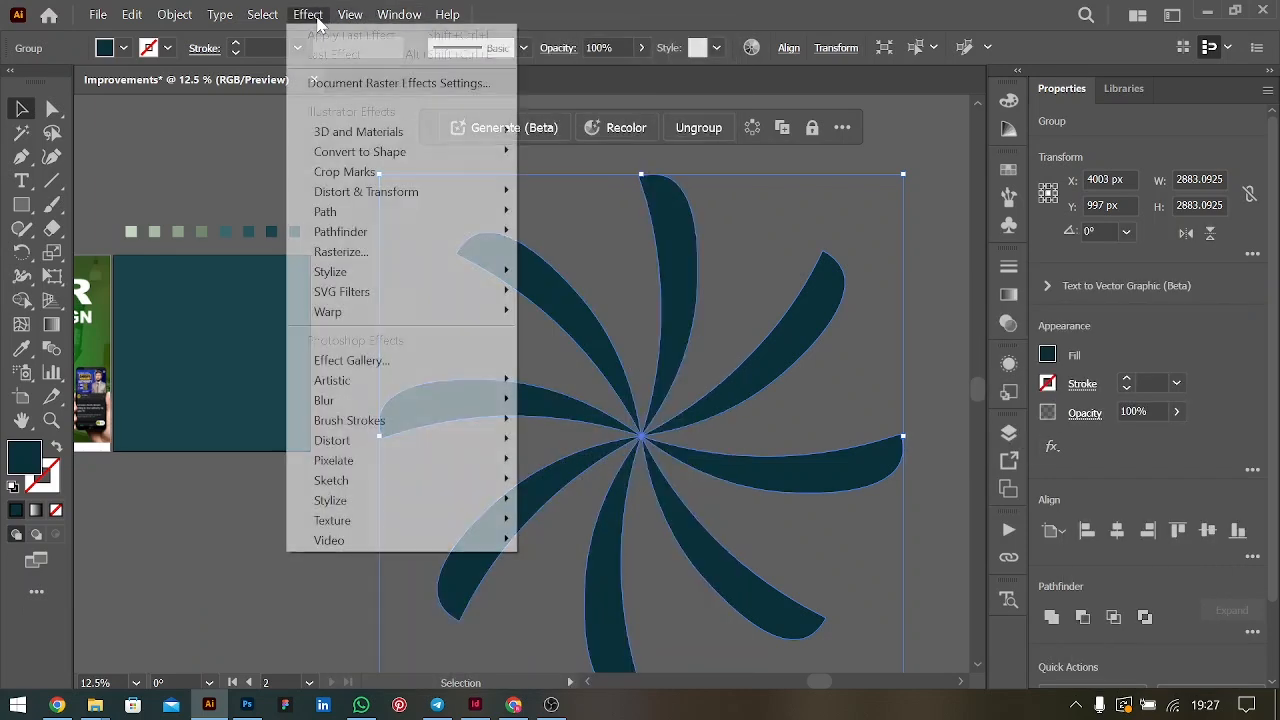
mouse_move(470, 191)
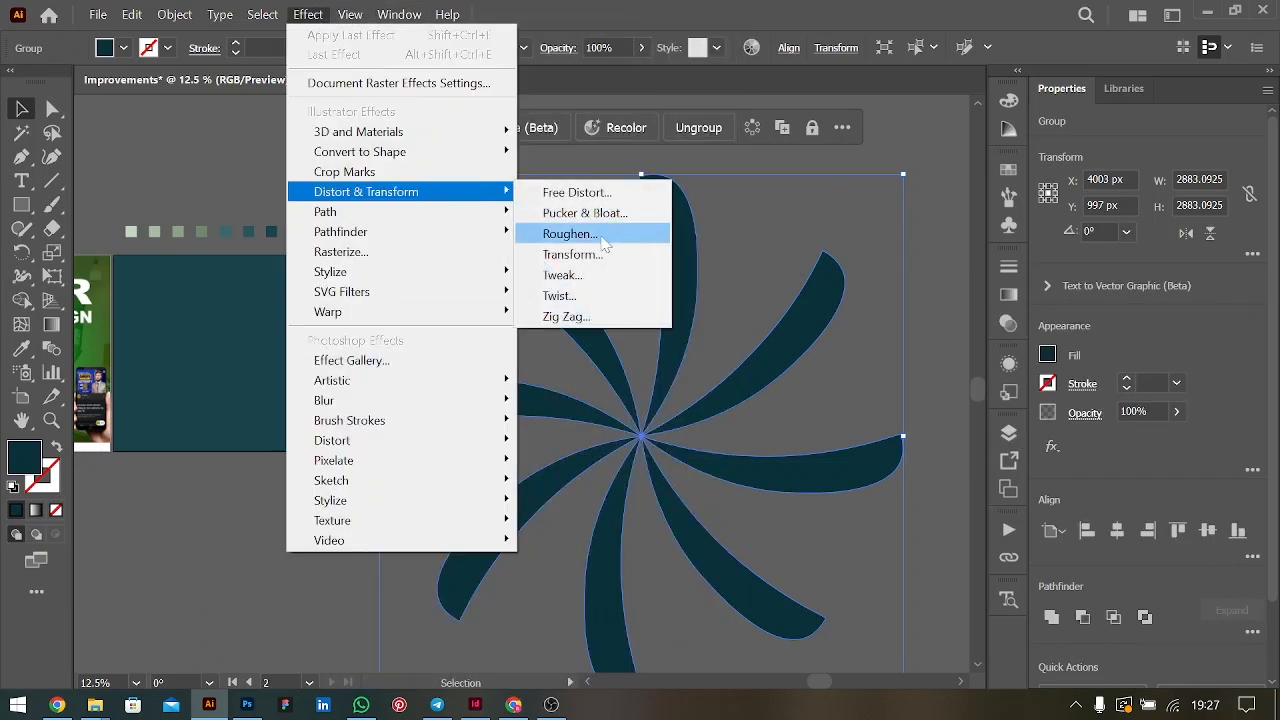
click(586, 234)
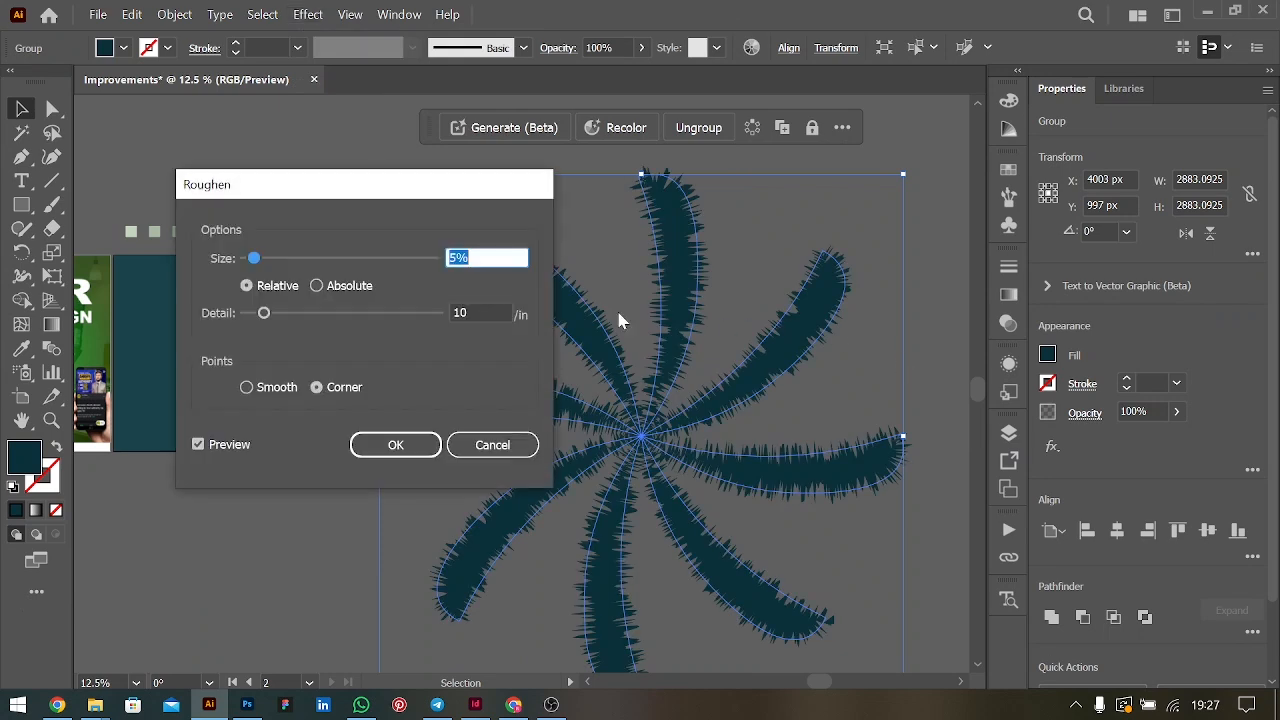
click(261, 390)
click(474, 257)
key(shift+Up)
click(398, 445)
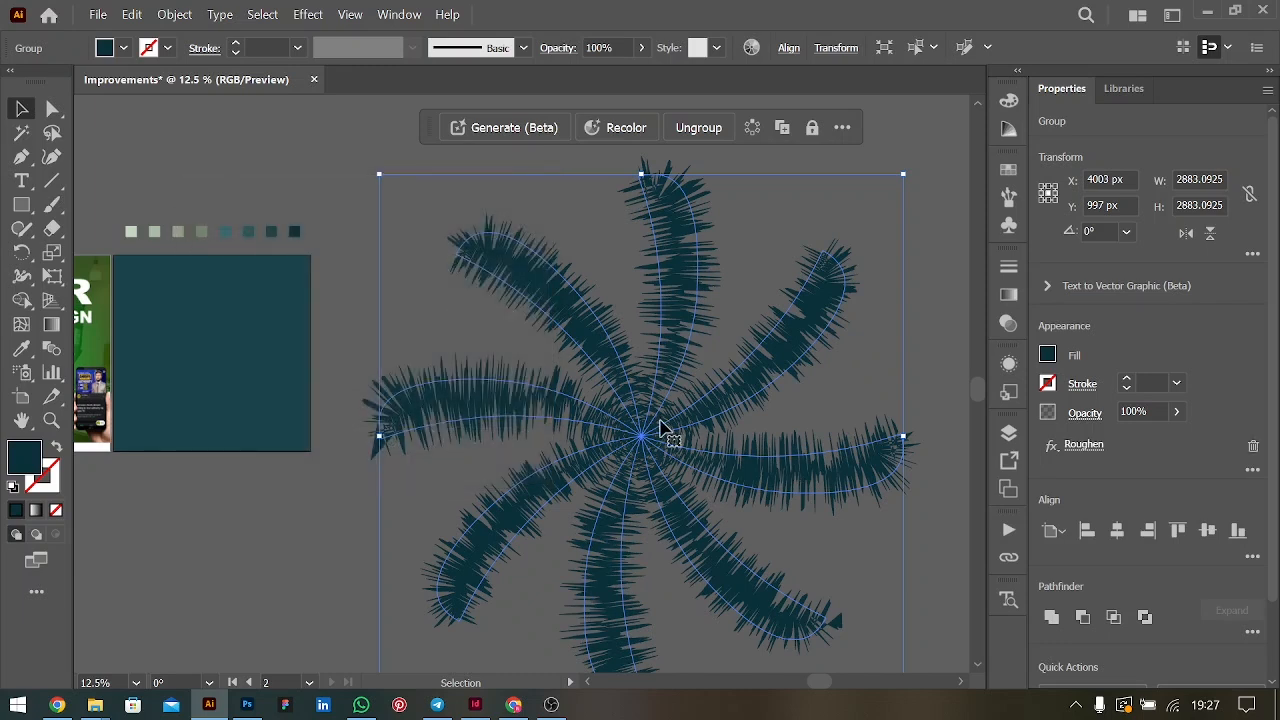
Move the roughened pinwheel onto the teal background so its hub sits at the artboard's centre, and deselect it
double_click(480, 328)
drag(651, 434, 220, 357)
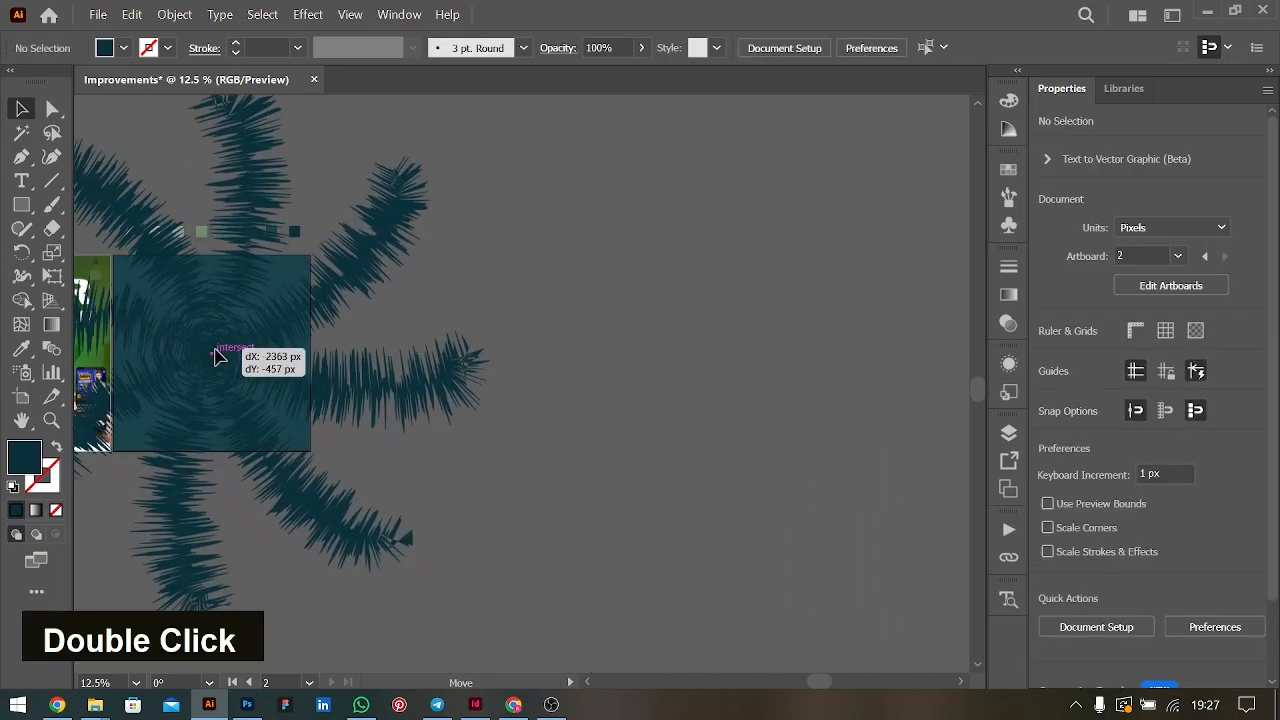
drag(220, 357, 220, 357)
key(ctrl+equal)
key(ctrl+equal)
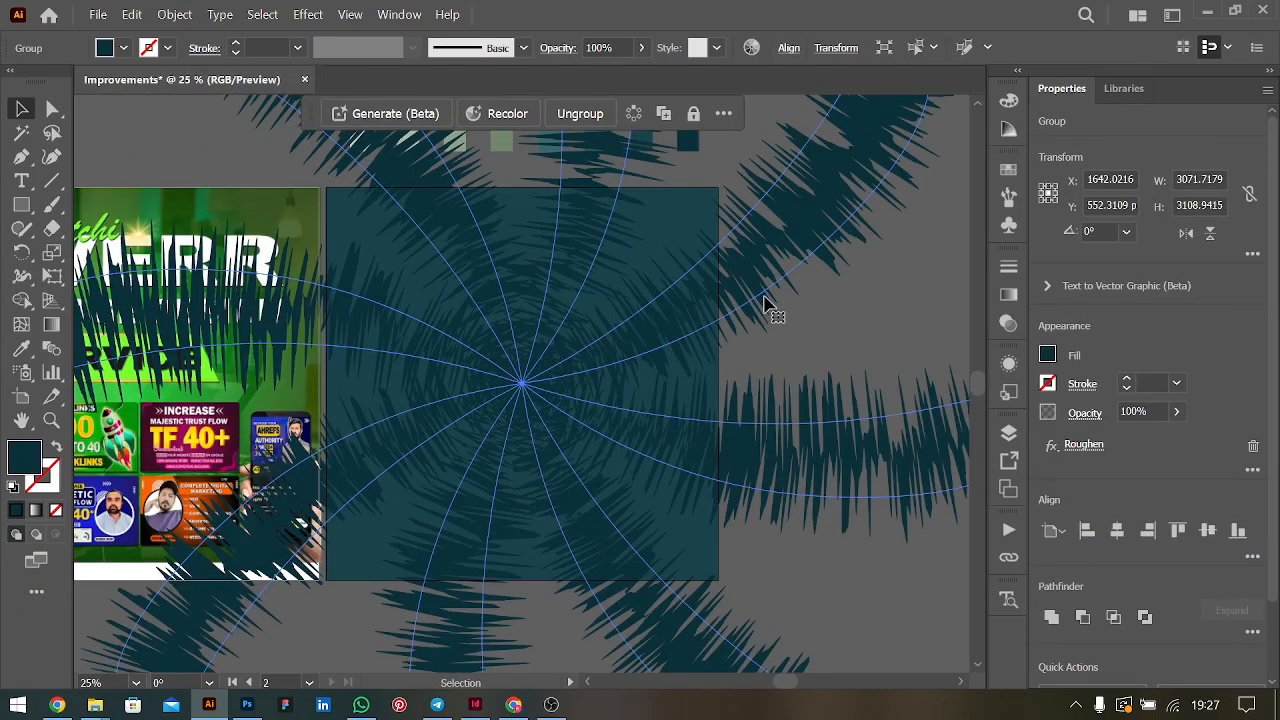
click(857, 334)
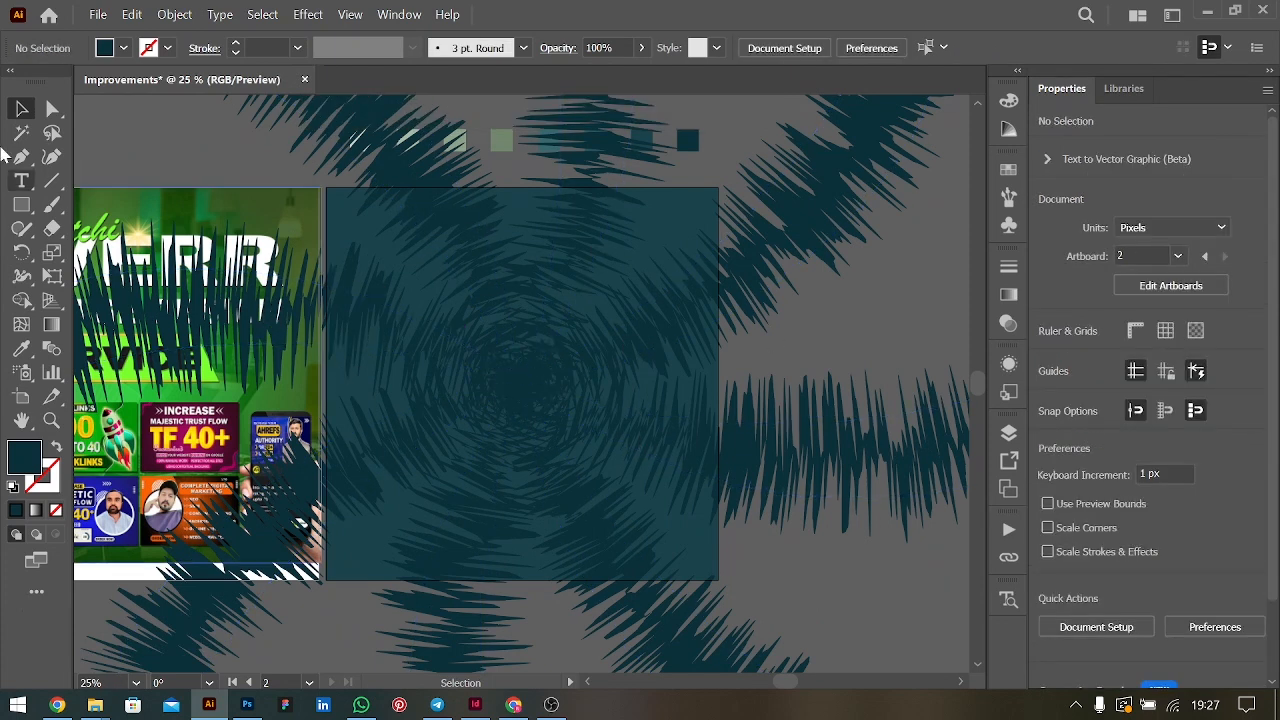
Draw an 855 × 855 px dark teal square and centre it on the teal background
click(21, 204)
mouse_move(388, 246)
mouse_down()
mouse_move(591, 497)
mouse_move(698, 556)
mouse_up()
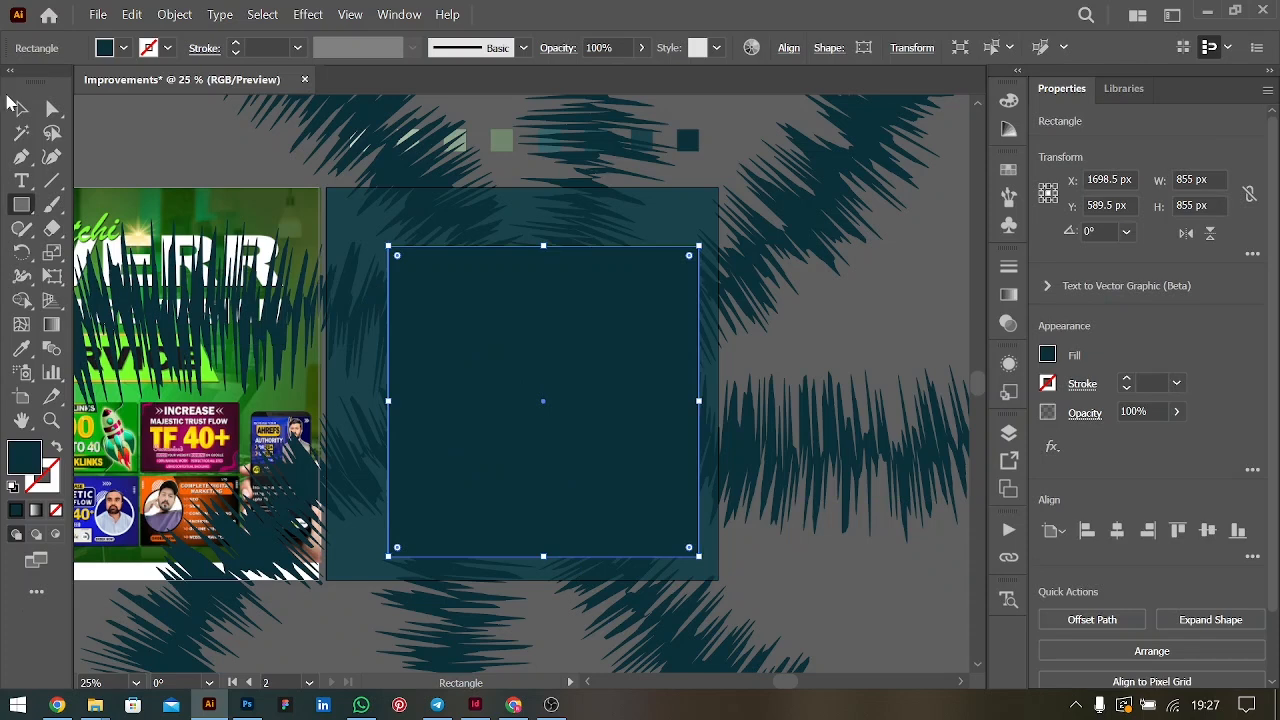
key(v)
drag(490, 255, 463, 238)
Start a Roughen effect on the square with a relative size of 2% and corner points
click(1052, 446)
mouse_move(1103, 330)
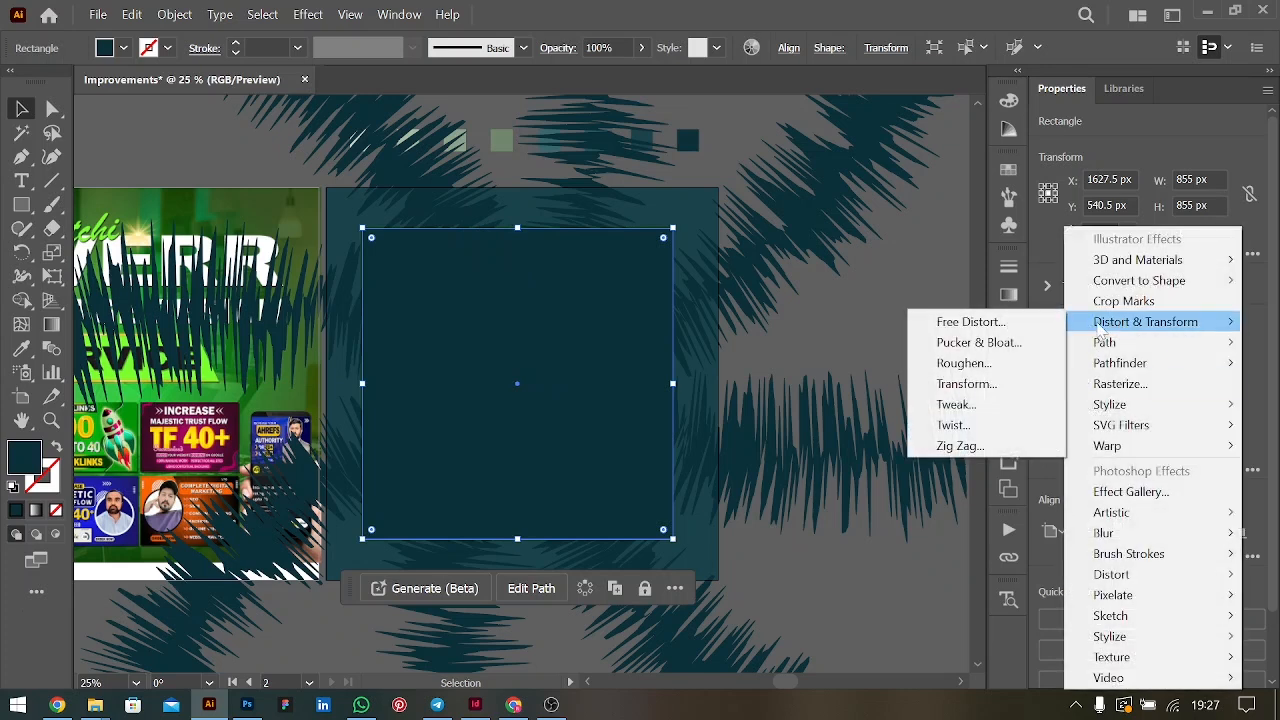
click(986, 366)
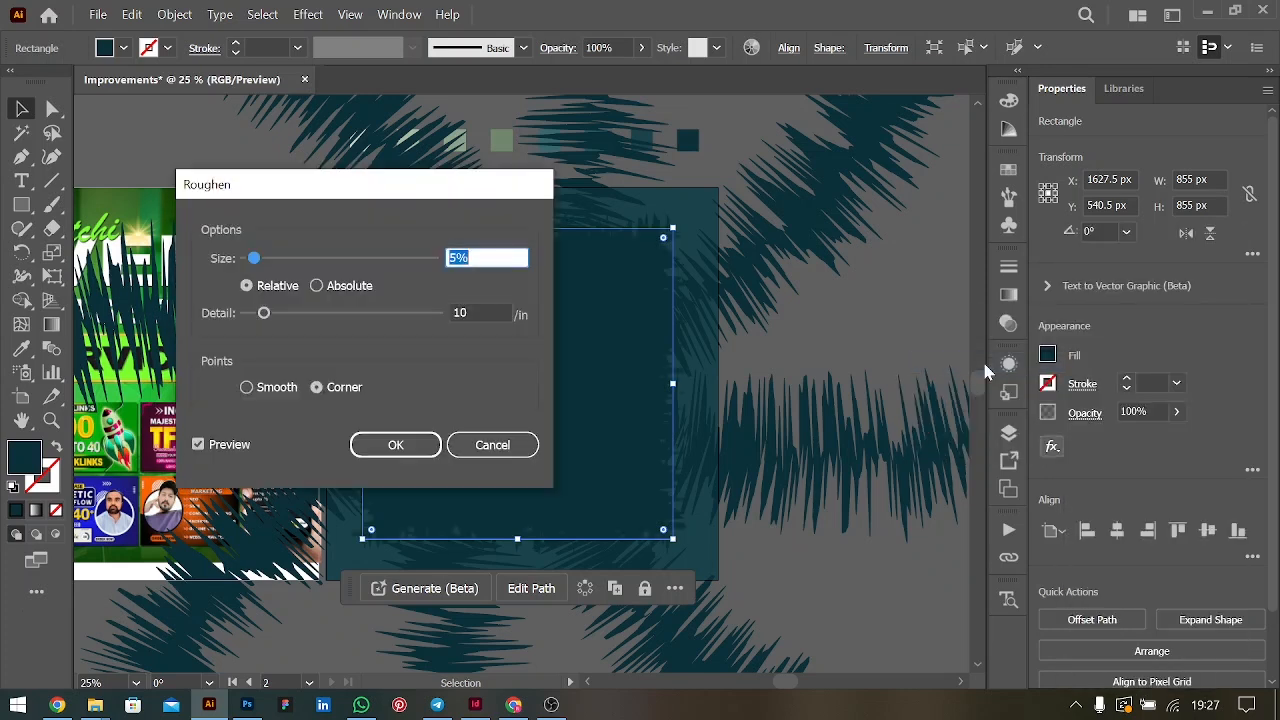
drag(459, 178, 1192, 170)
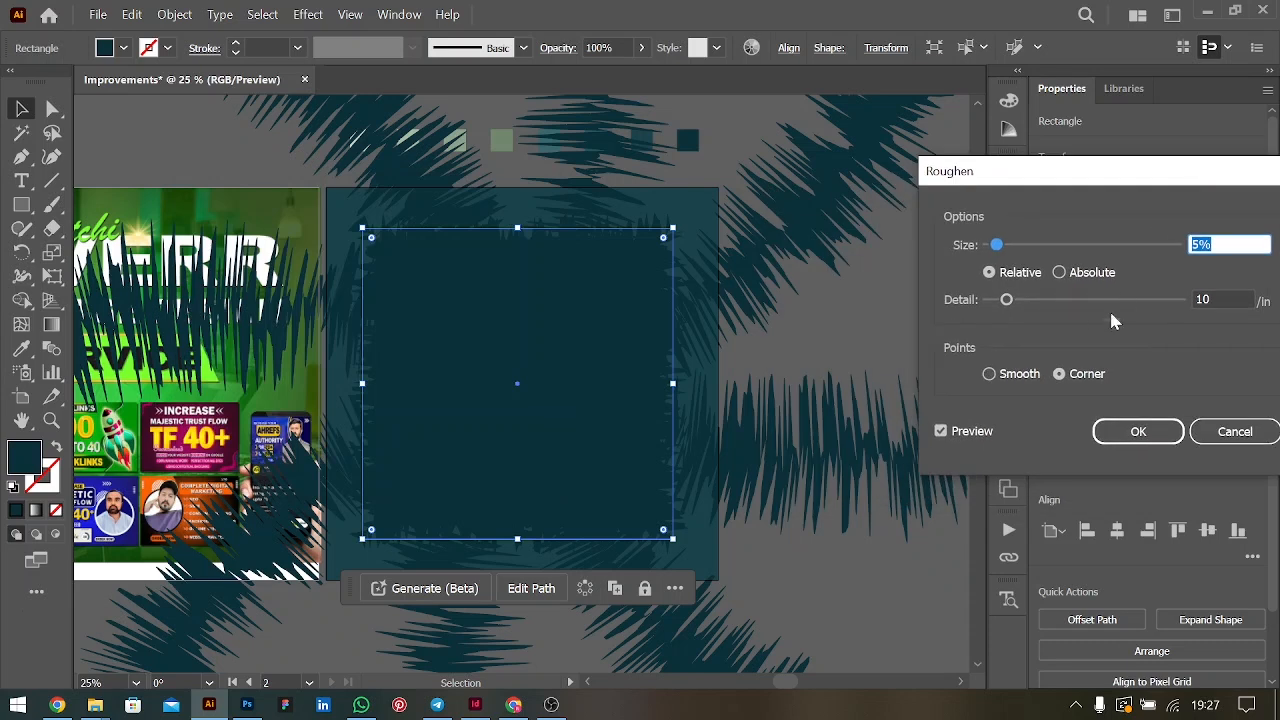
click(1015, 375)
click(1238, 243)
key(Down)
key(Down)
key(Down)
key(Down)
key(Up)
key(Down)
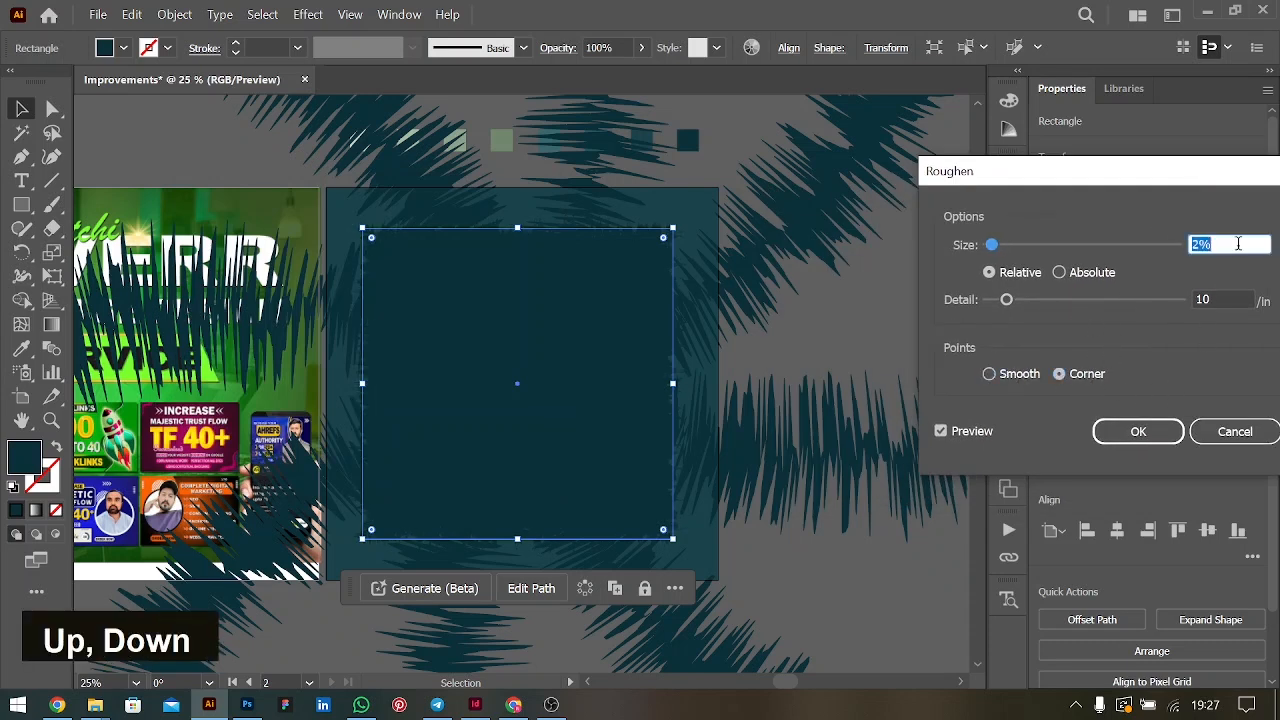
Set the square's Roughen detail to 3 per inch and apply the effect
click(1229, 297)
key(Down)
key(Down)
key(Down)
key(Down)
key(Down)
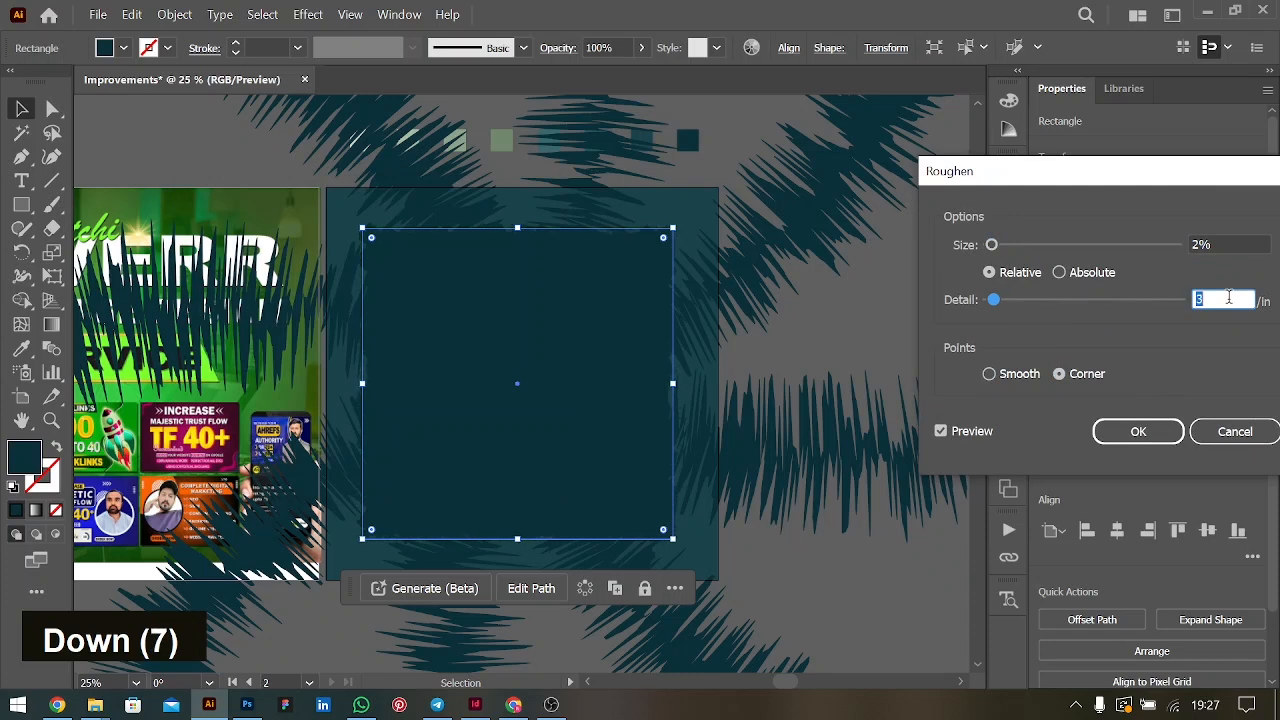
click(1160, 431)
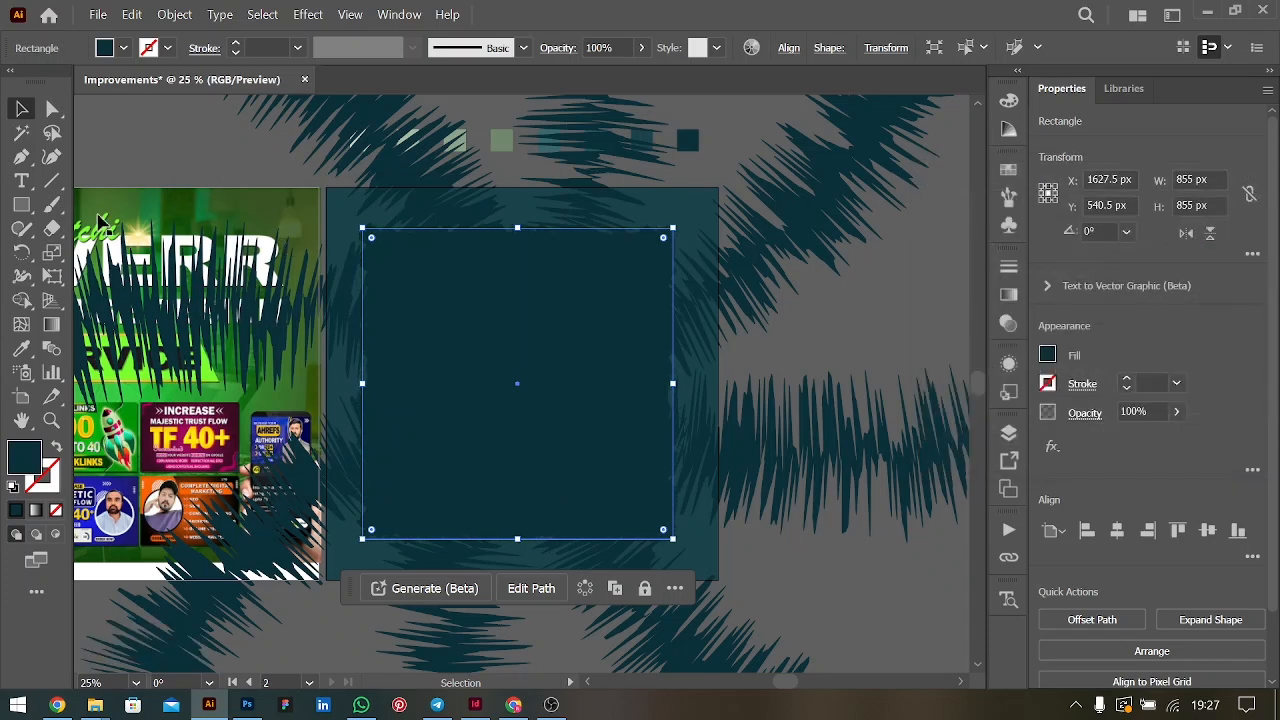
Add one anchor point to the square's top edge and one to its right edge with the Pen tool
click(24, 160)
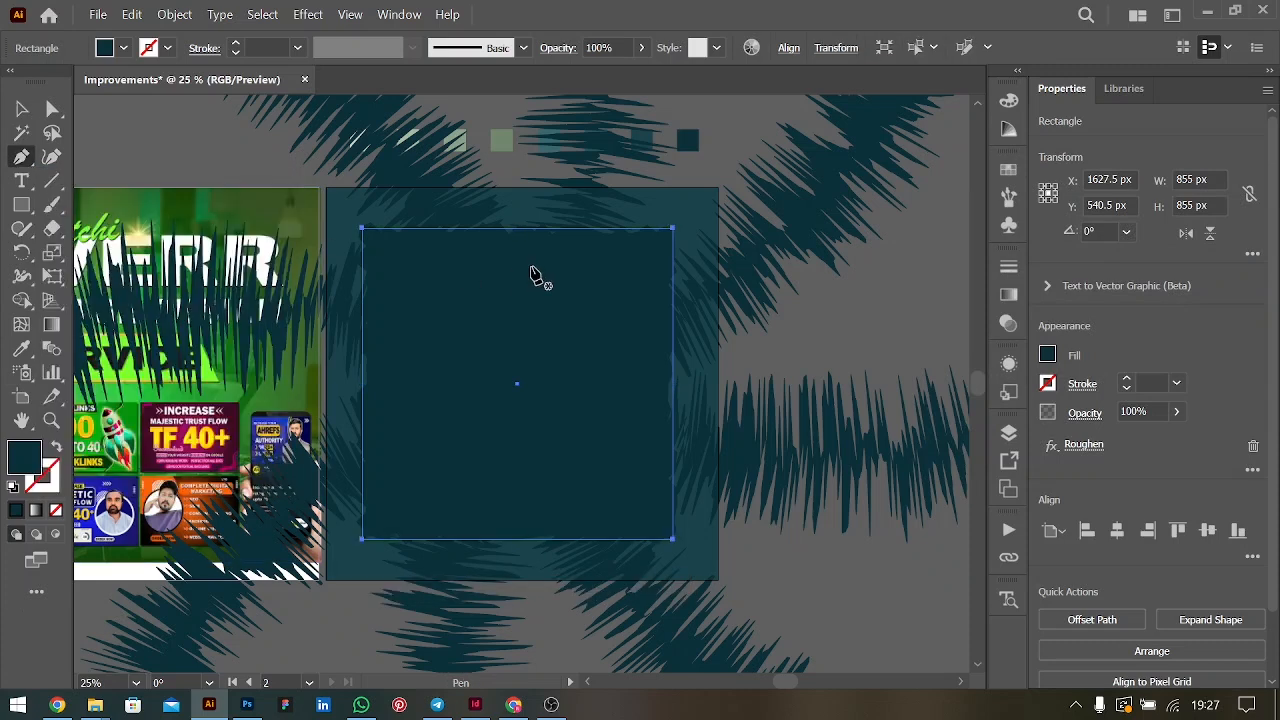
click(450, 229)
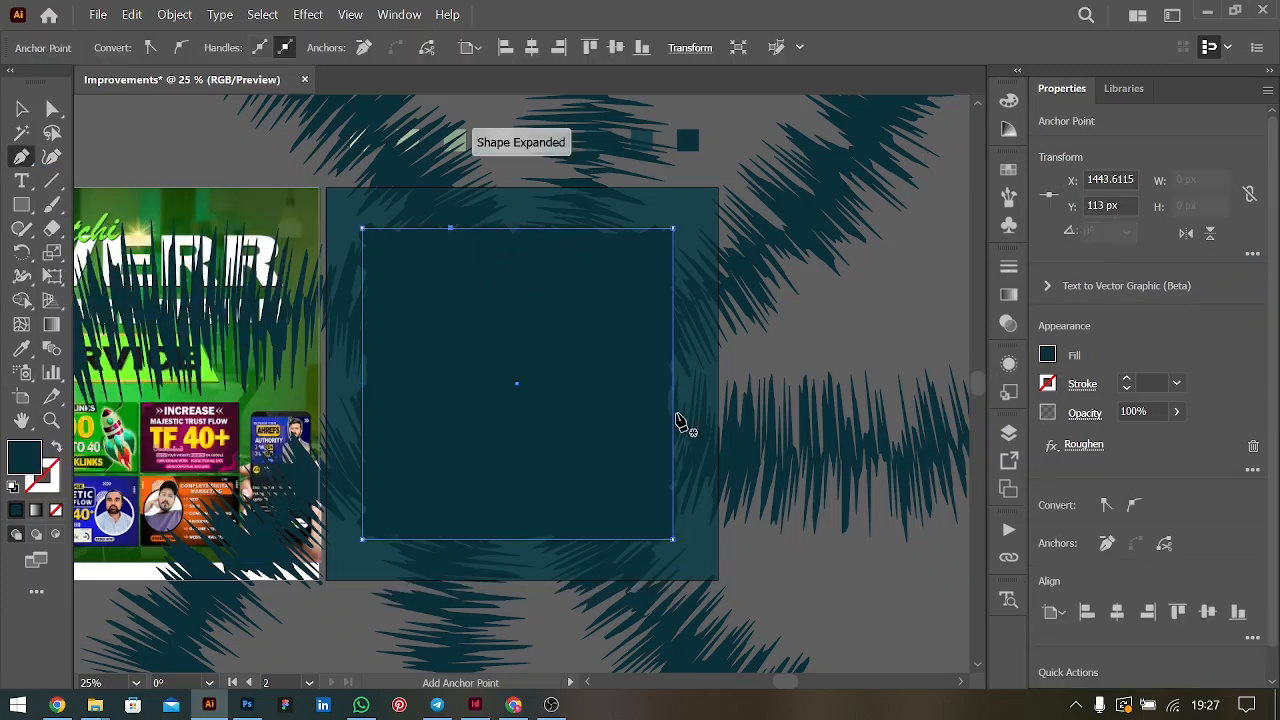
click(672, 428)
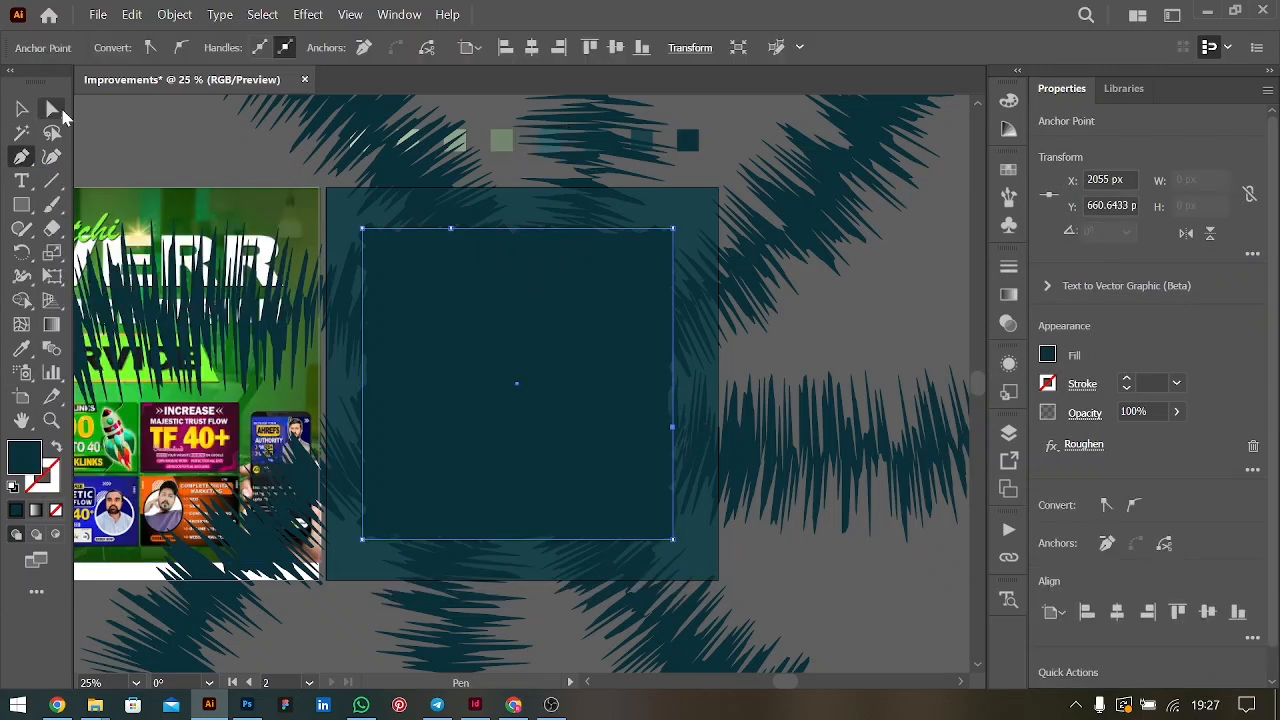
Pull the new top and right anchors inward and round them to corner radii of about 667 px and 778 px
click(50, 109)
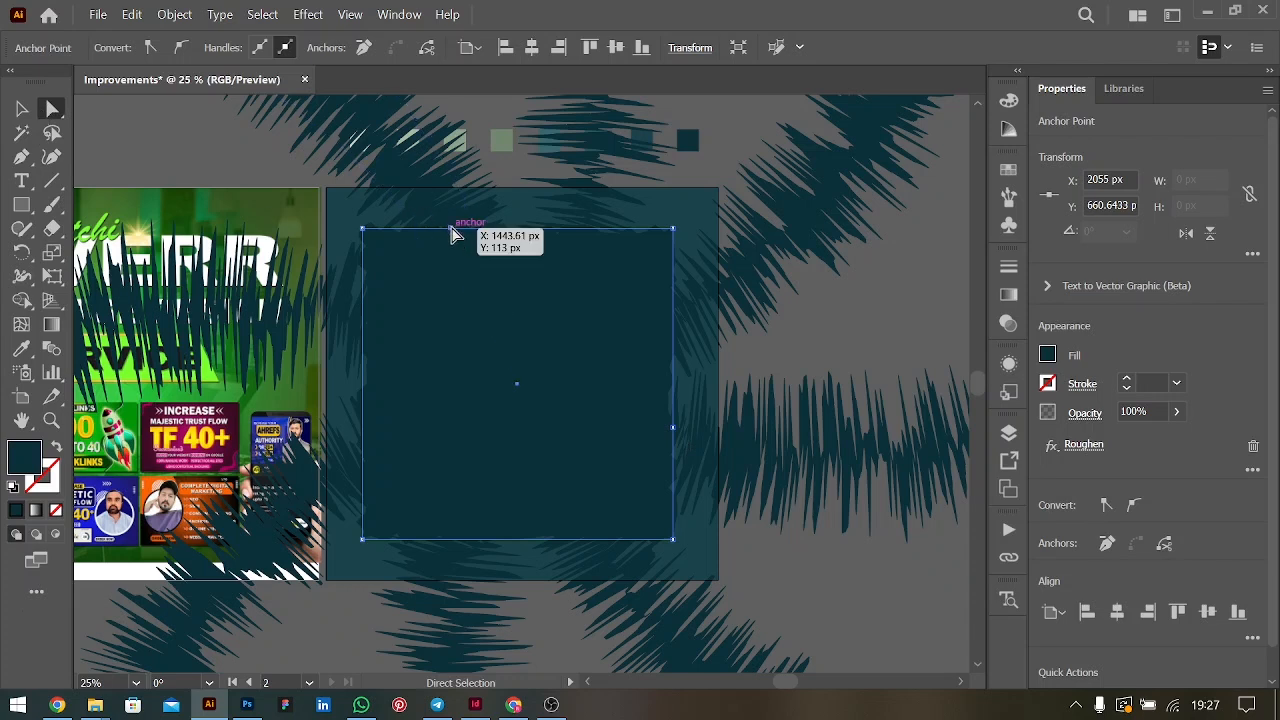
mouse_move(452, 233)
mouse_down()
mouse_move(463, 277)
mouse_move(459, 243)
mouse_up()
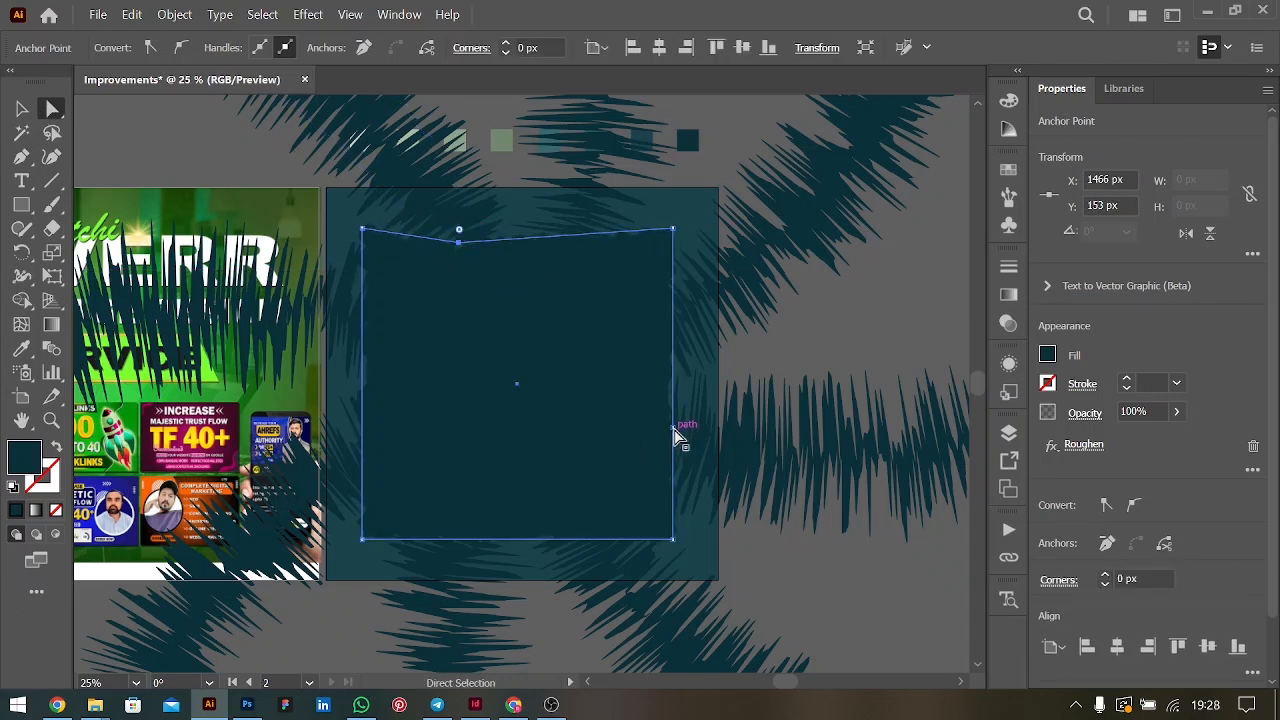
drag(676, 435, 932, 445)
click(458, 243)
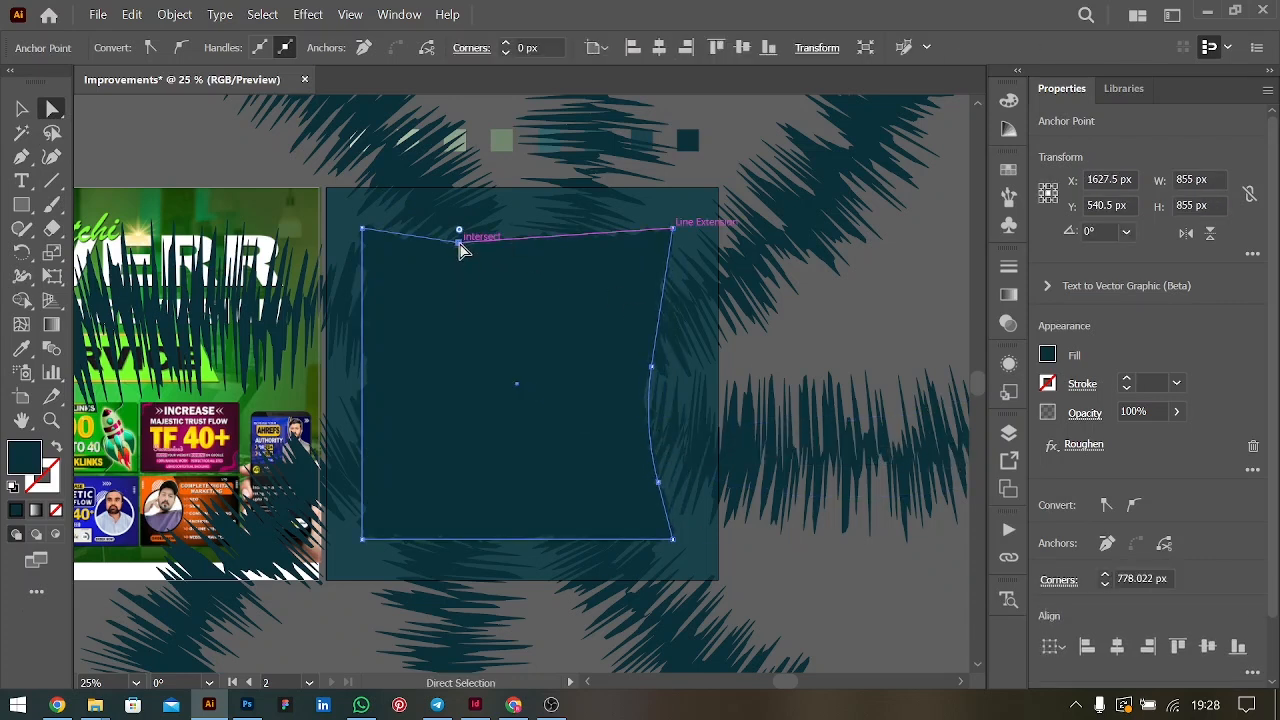
drag(458, 238, 492, 20)
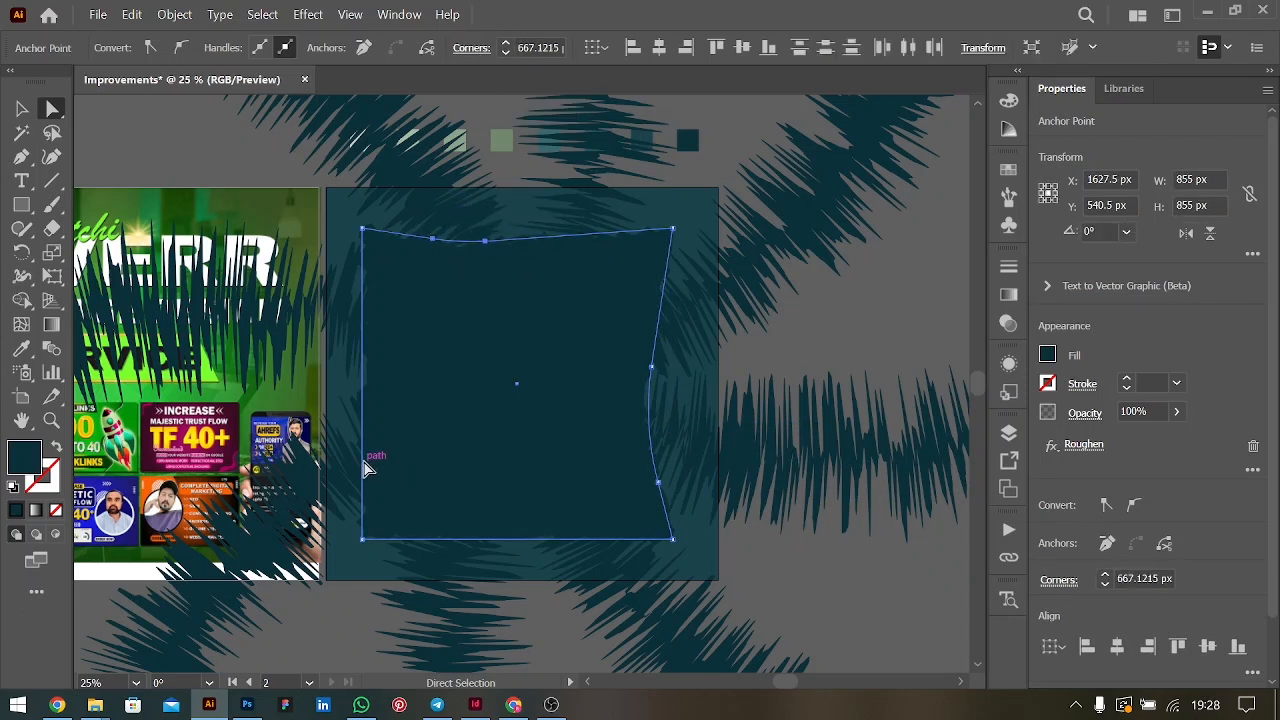
Add an anchor point on the panel's left edge, pull it inward and round it to a corner radius of about 1051 px
key(p)
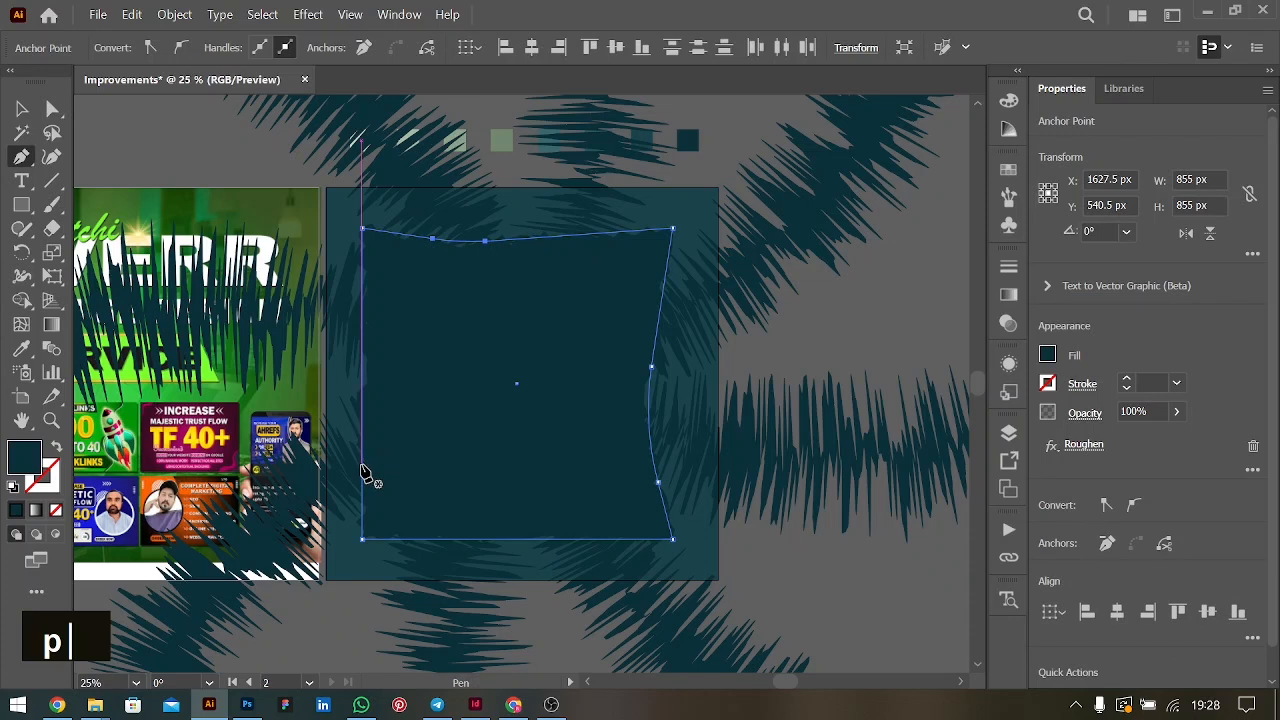
click(362, 465)
key(a)
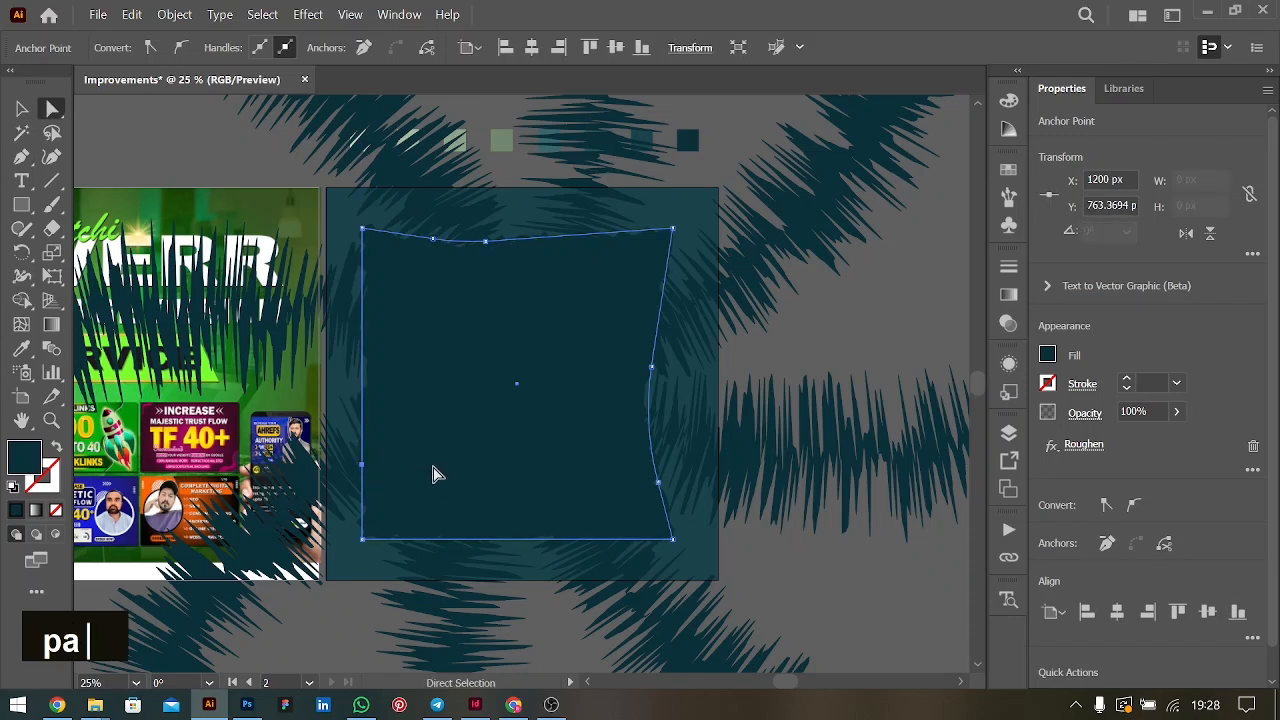
click(362, 466)
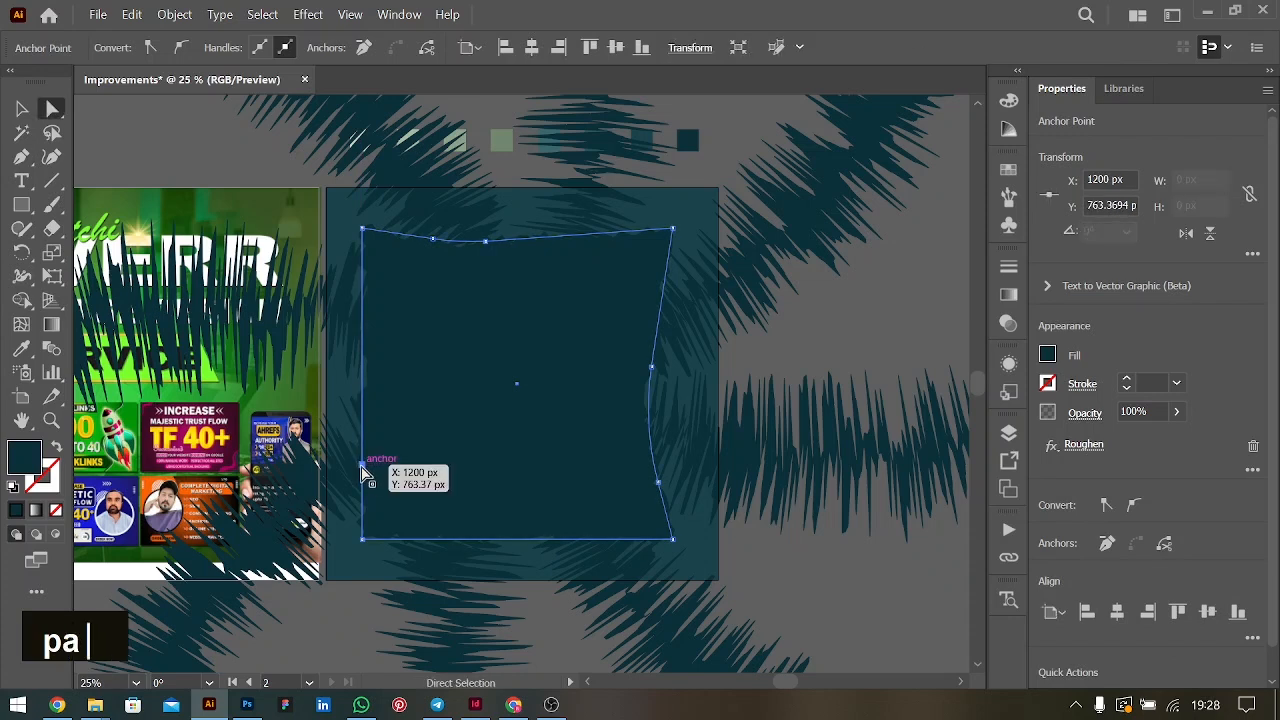
drag(363, 473, 5, 386)
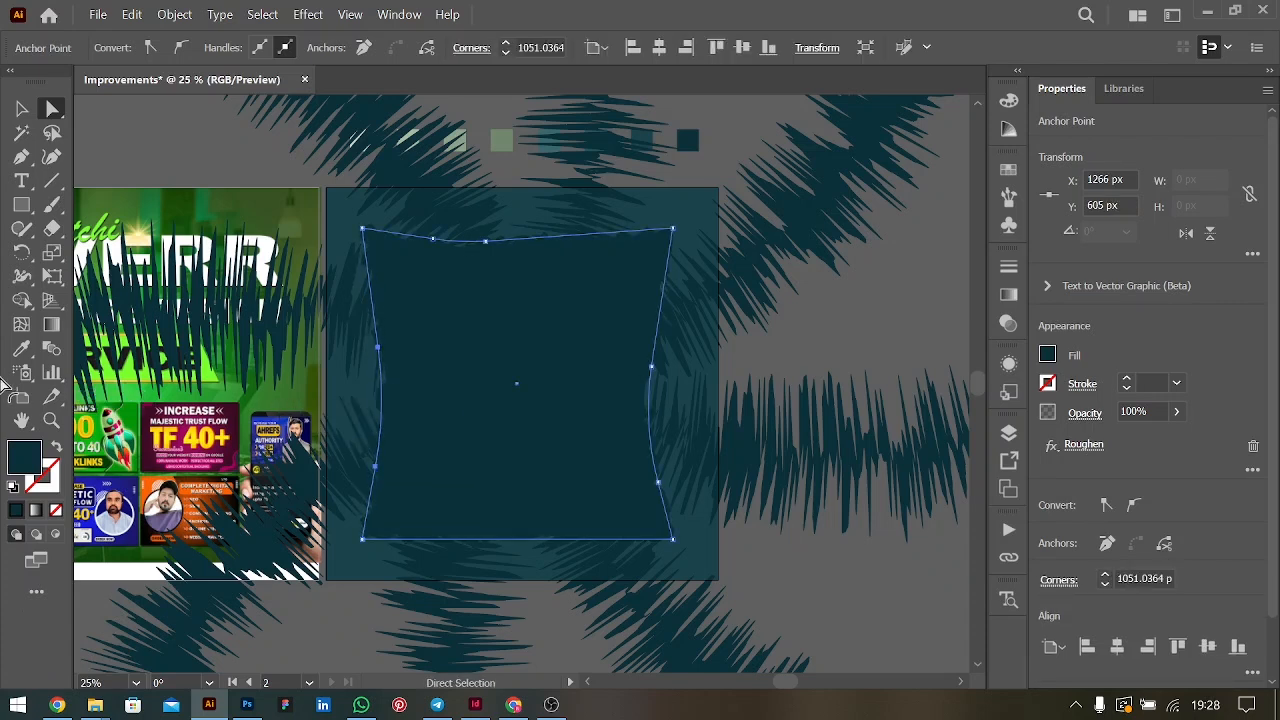
Shift the whole panel slightly down and right, and enlarge it proportionally from its centre to about 911 px square
click(25, 112)
drag(606, 366, 613, 372)
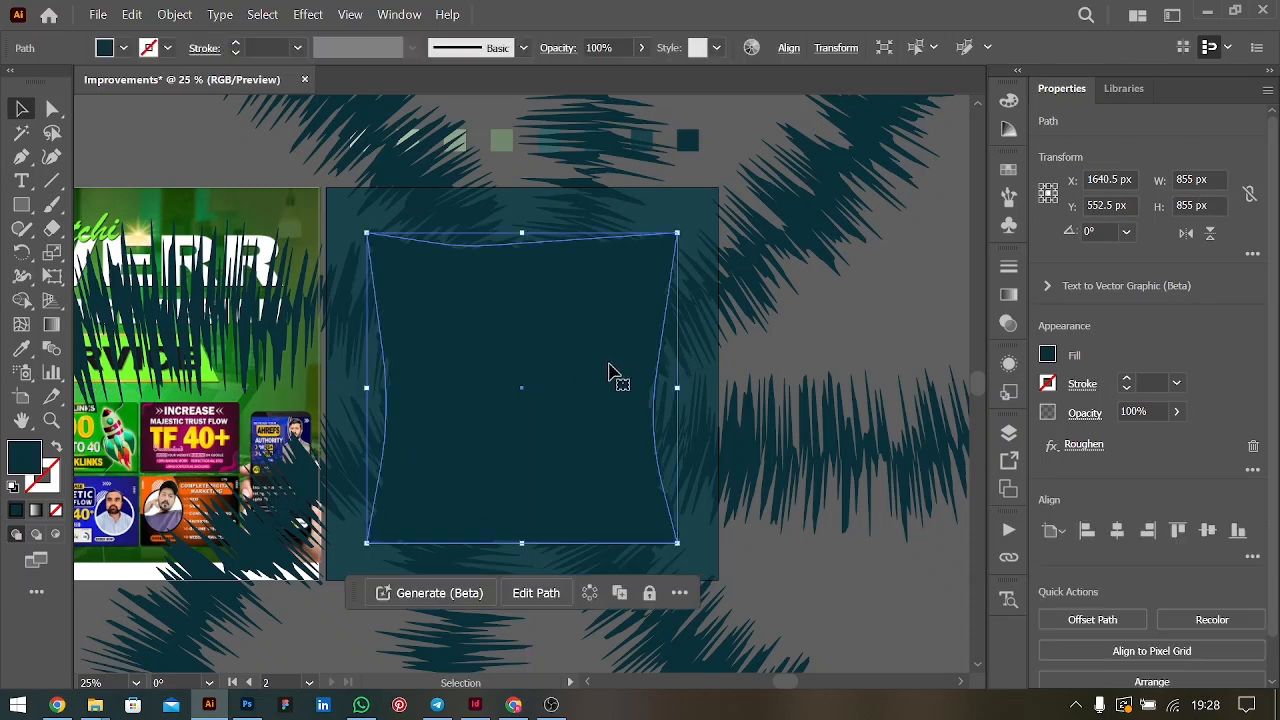
scroll(613, 372, up, 1)
drag(677, 469, 593, 469)
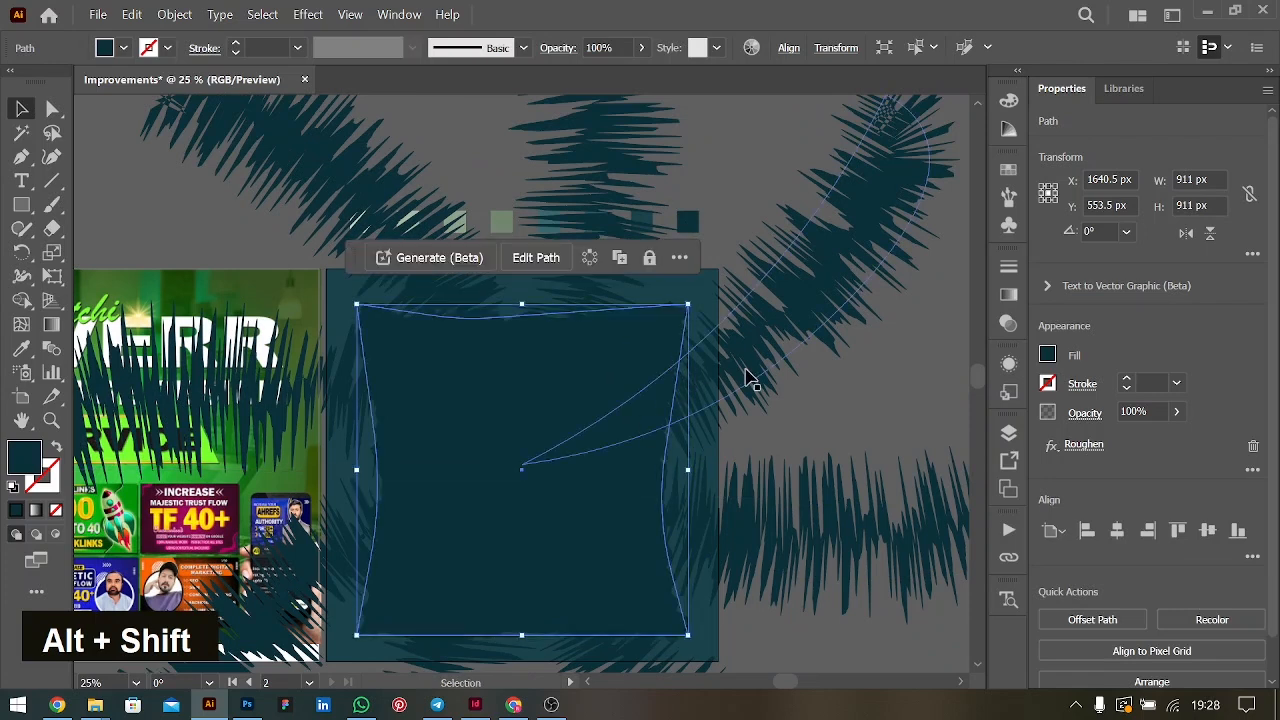
Fill the panel with the sage green sampled from the fourth palette swatch
key(i)
click(502, 219)
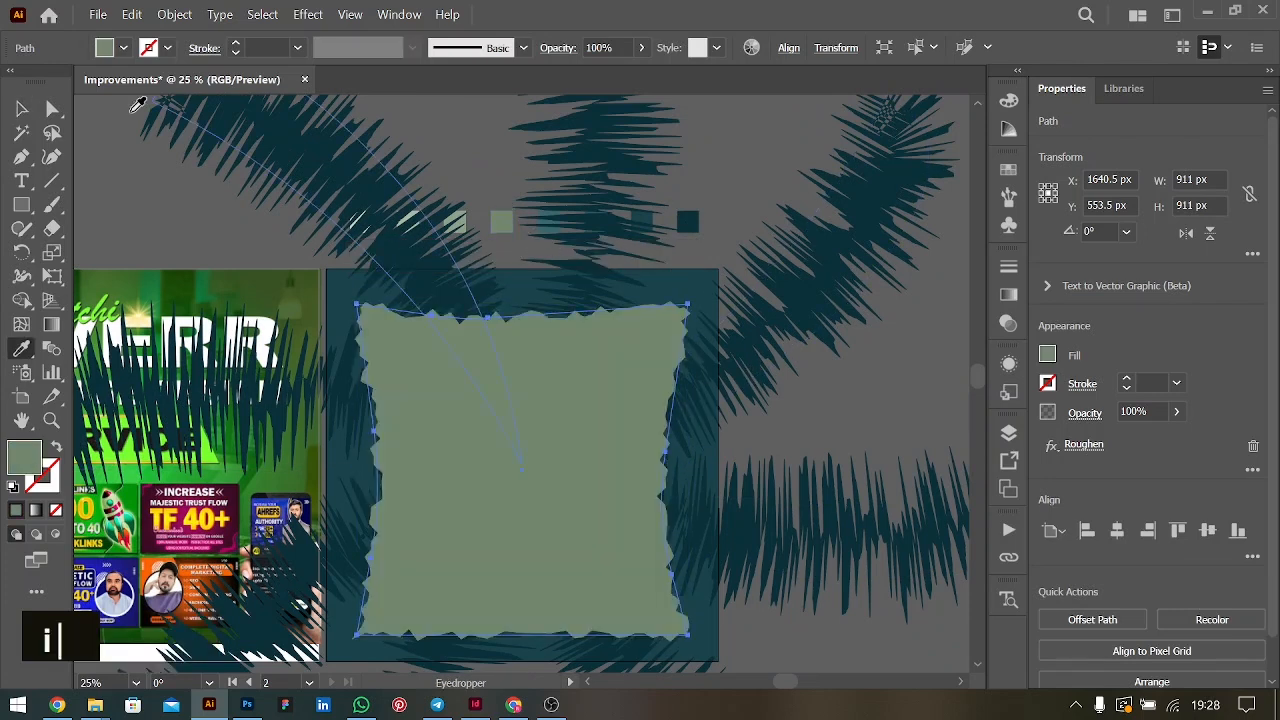
click(21, 110)
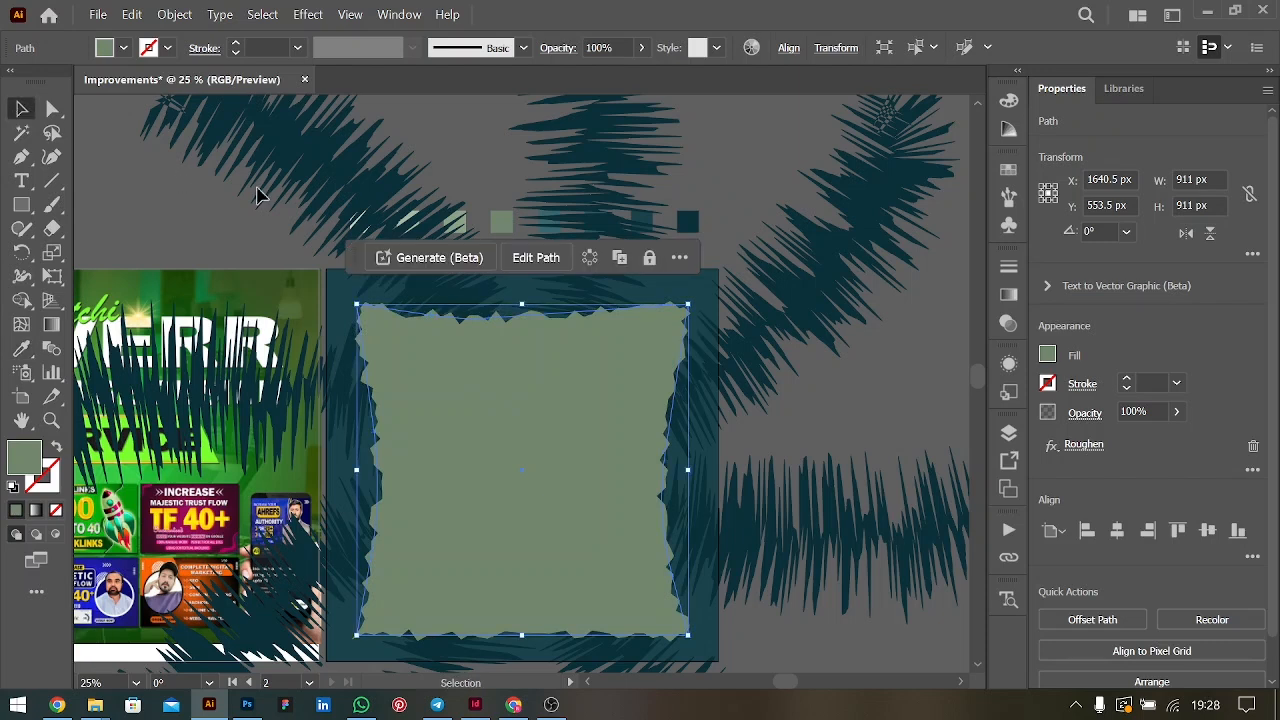
Bring the row of palette swatches to the front, above the pinwheel rays
drag(785, 244, 786, 244)
shift+click(825, 273)
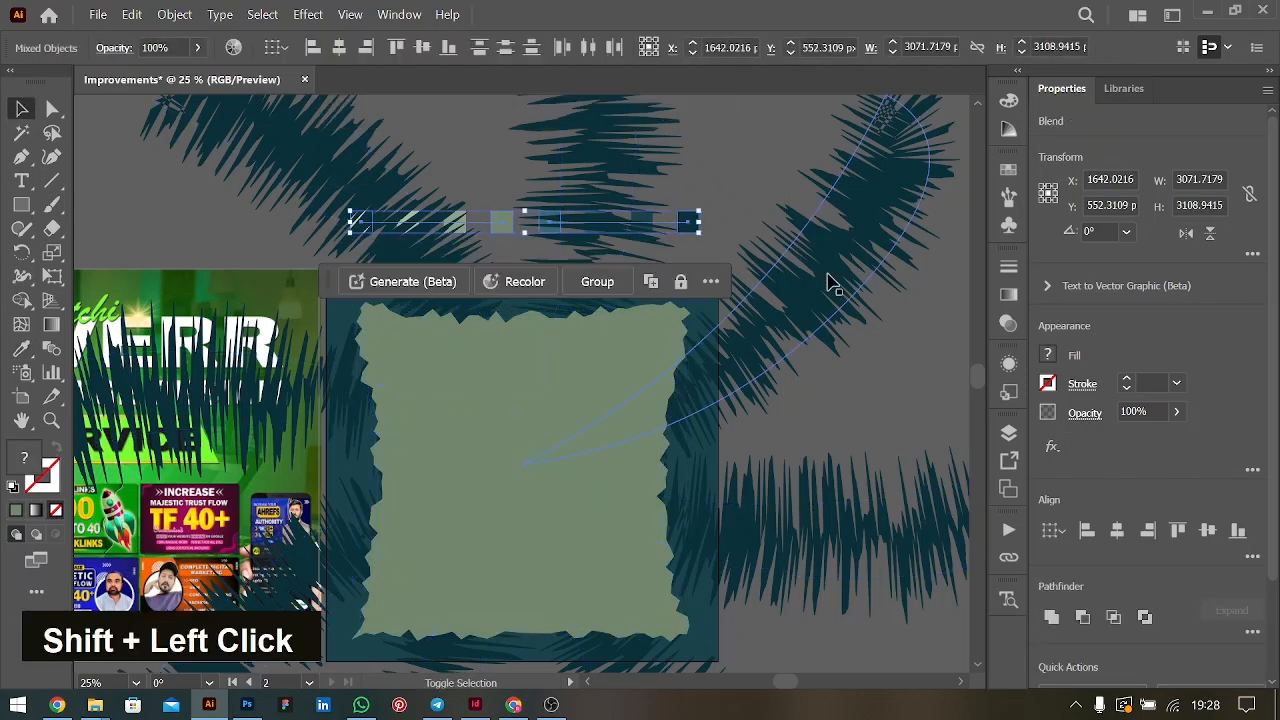
key(ctrl+shift+bracketright)
click(748, 167)
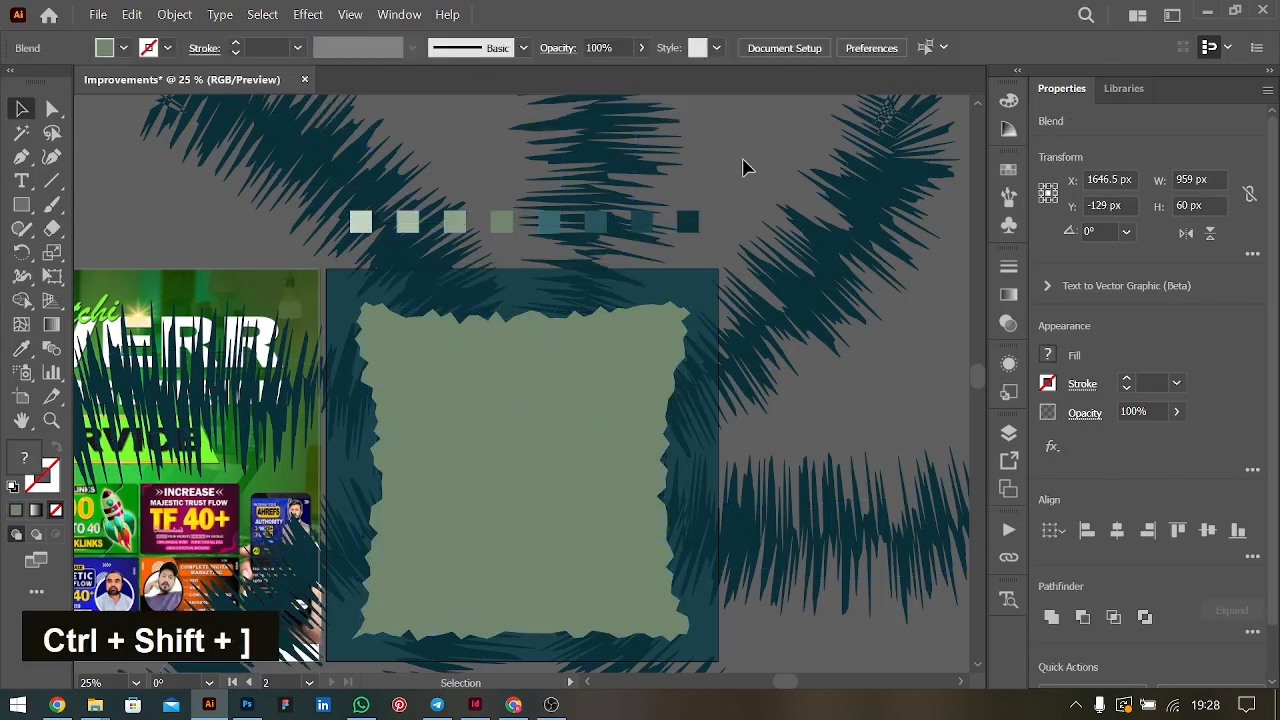
Try the lightest green swatch as the panel's fill and undo the colour change
click(668, 466)
key(i)
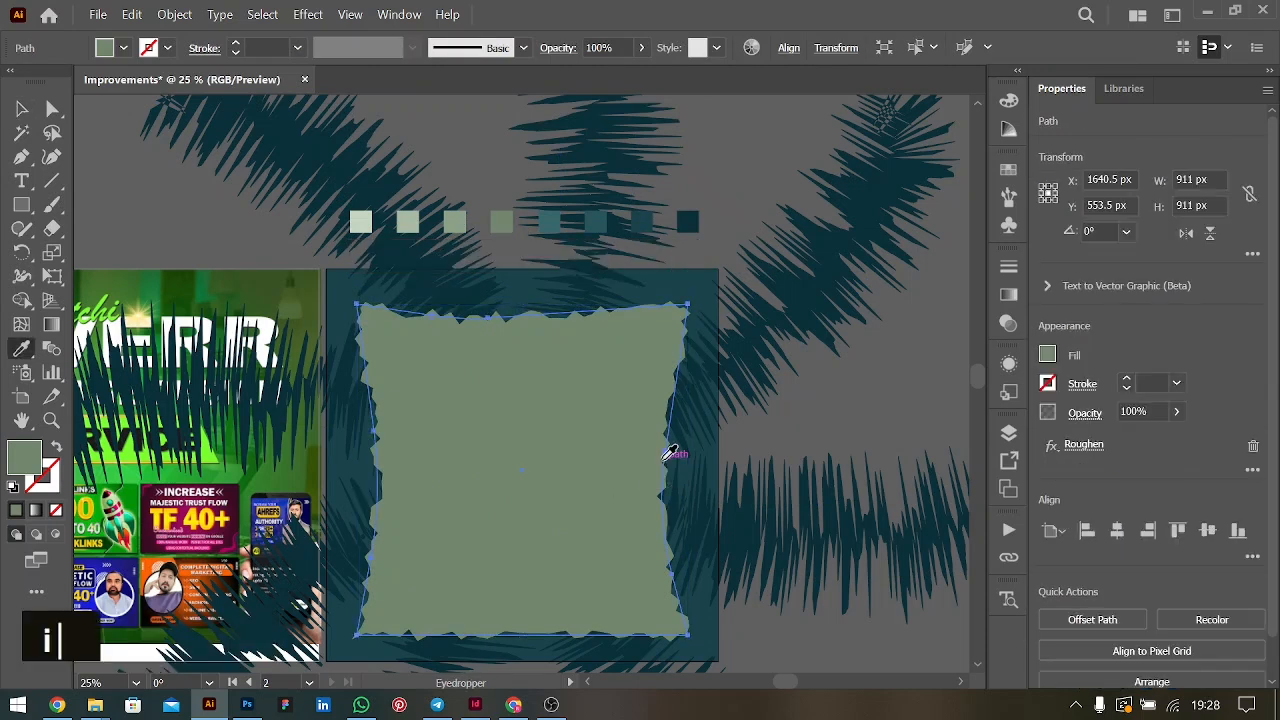
click(361, 222)
click(21, 108)
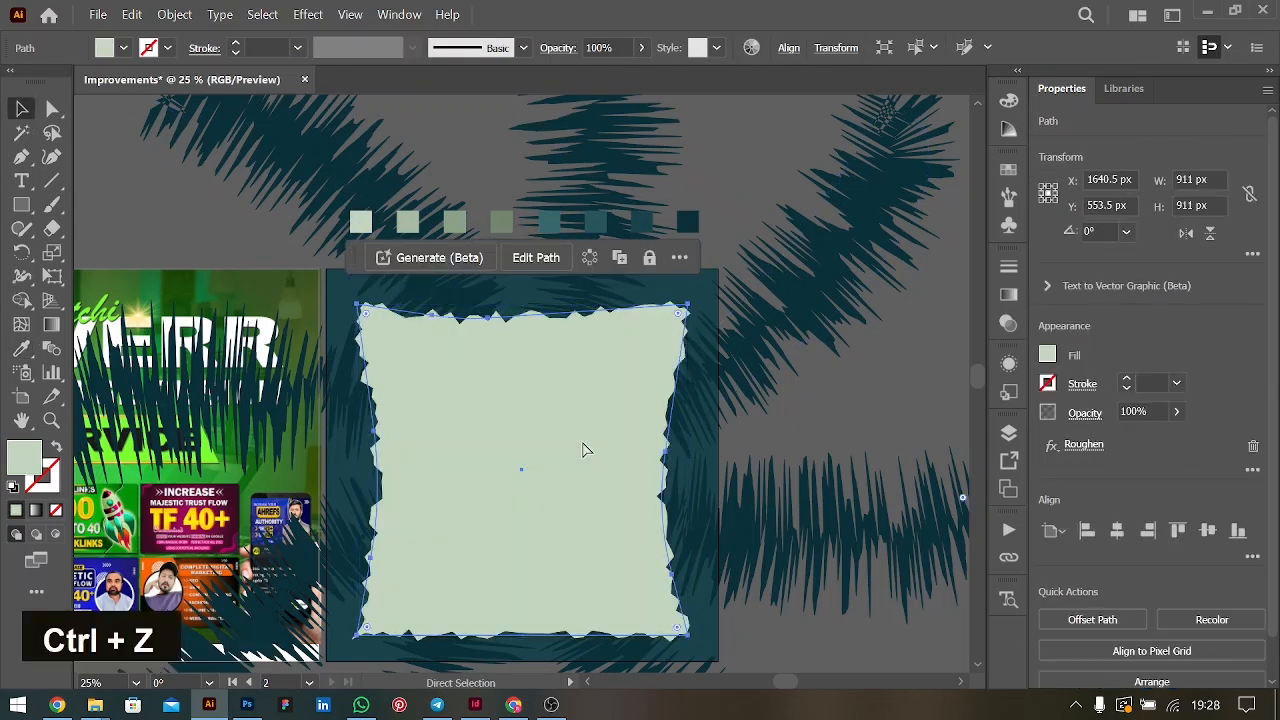
key(ctrl+z)
Duplicate the panel with a slight offset down and right, and send the copy one level backward
key(alt)
drag(526, 514, 531, 519)
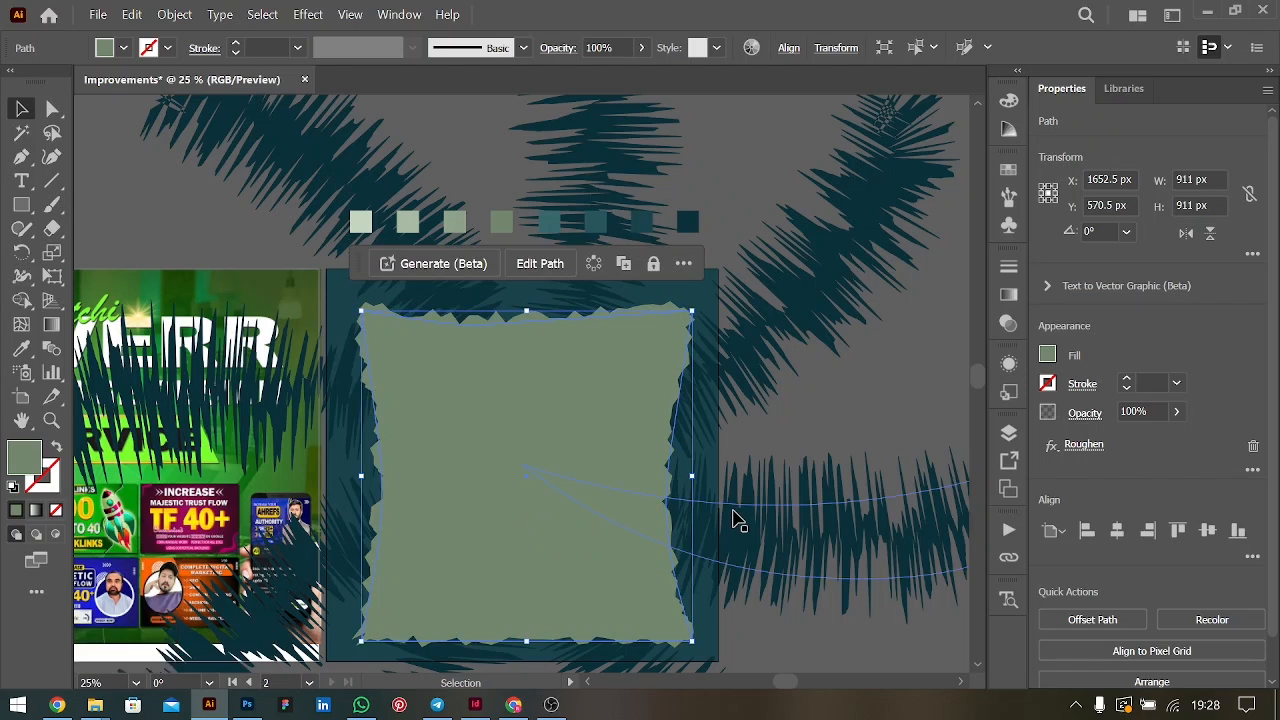
key(ctrl)
key(ctrl)
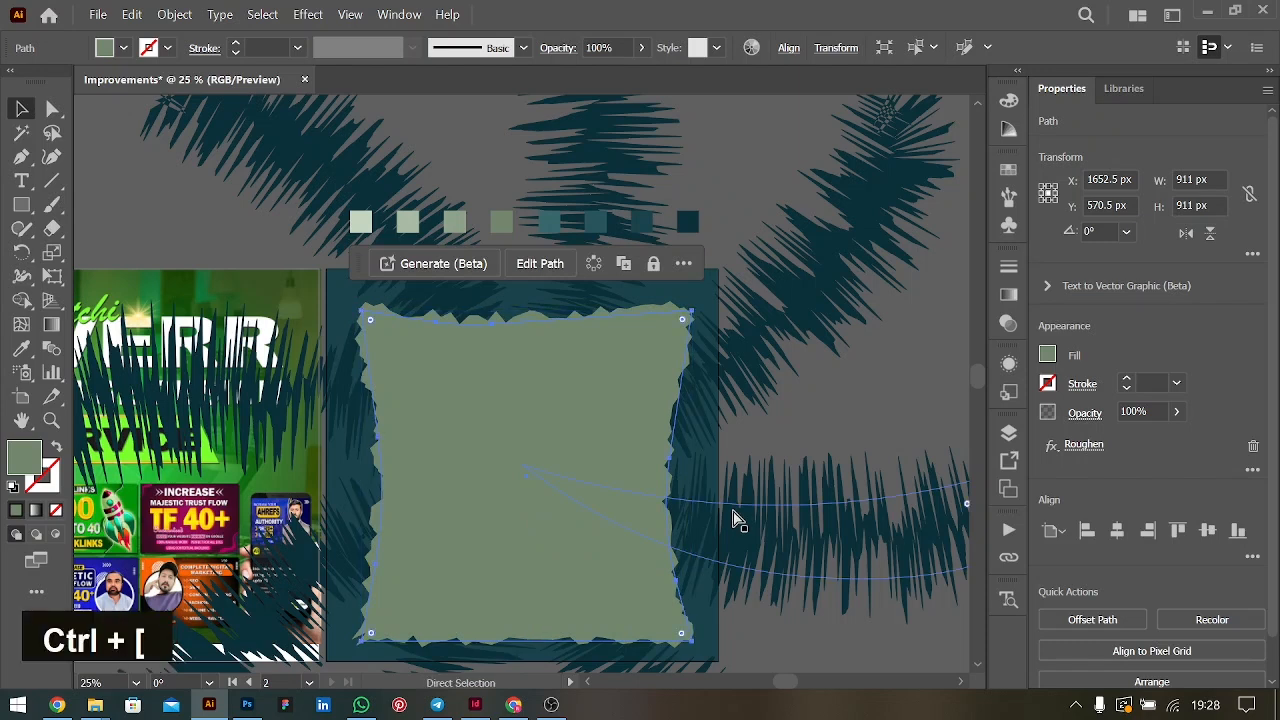
Fill the rear panel copy with the lightest green sampled from the first palette swatch
click(21, 348)
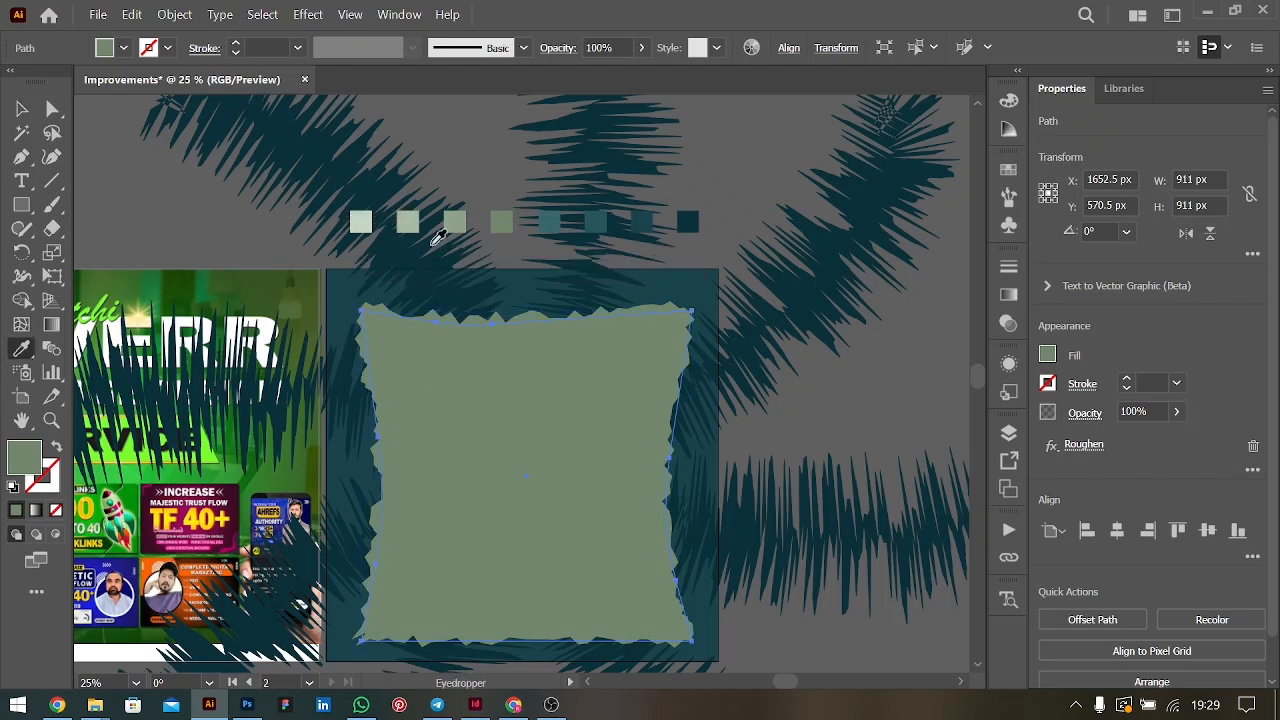
click(365, 217)
click(21, 108)
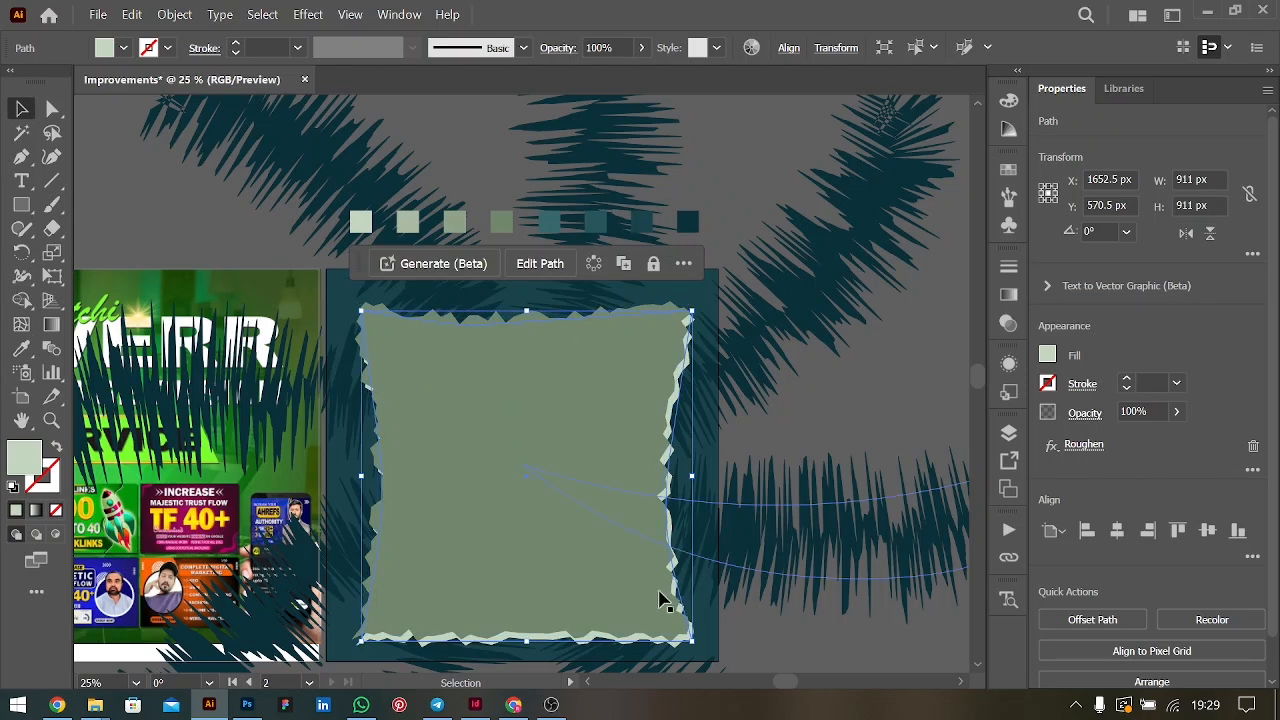
click(733, 444)
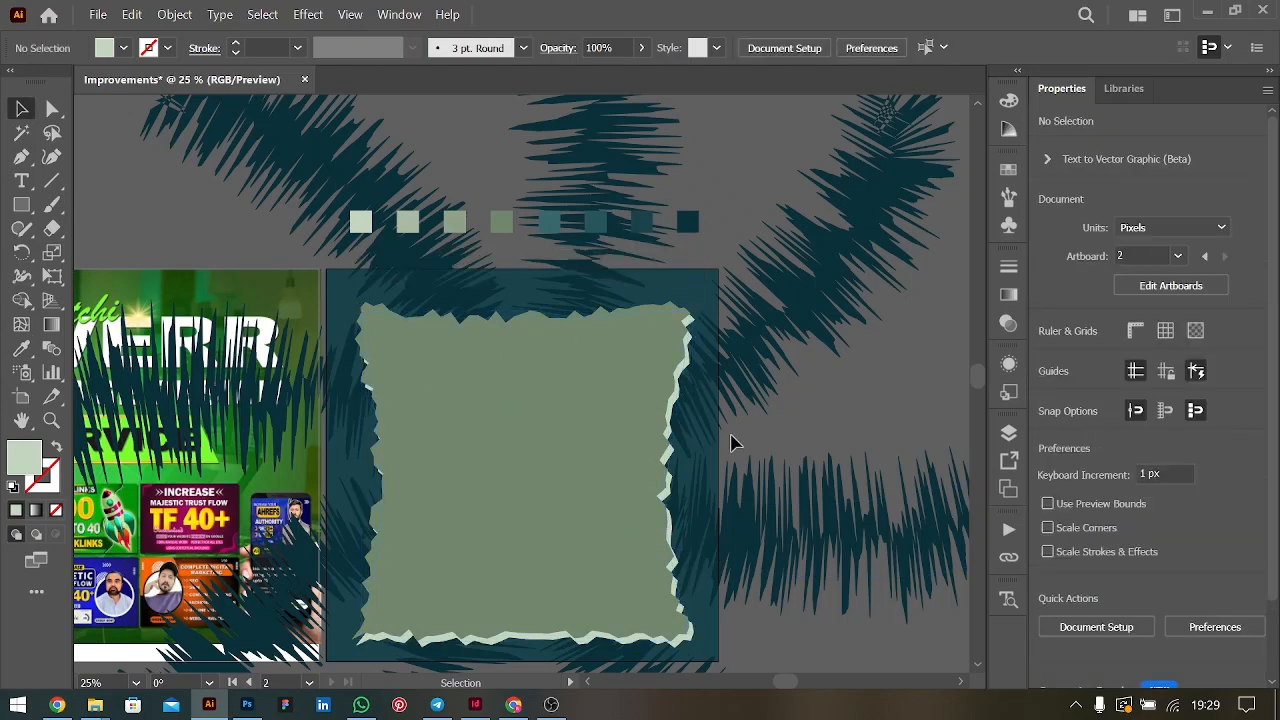
Nudge the light green rear copy left and up to X 1646.5 px so only a thin highlight edge shows
click(680, 405)
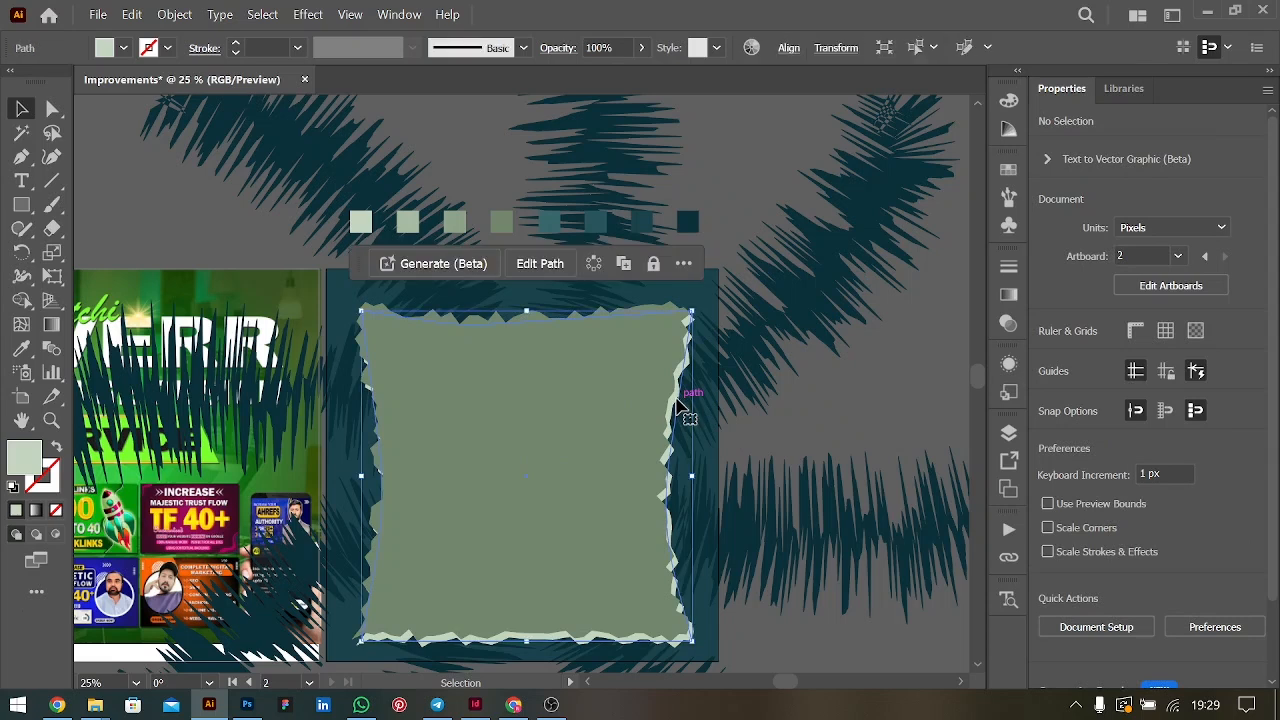
key(shift+Left)
key(Up)
key(shift+Left)
key(Right)
key(Right)
key(Right)
key(Right)
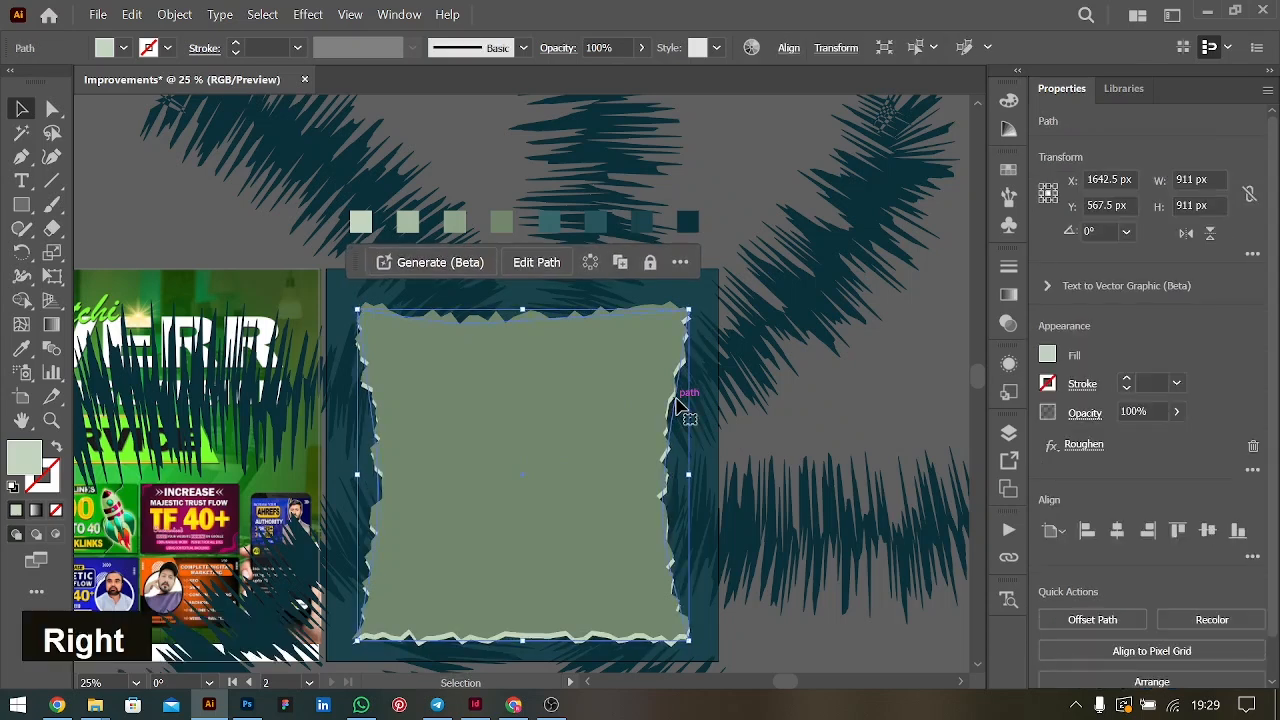
key(Up)
key(Up)
key(Up)
key(Up)
key(Up)
key(Up)
key(Up)
key(Up)
key(Up)
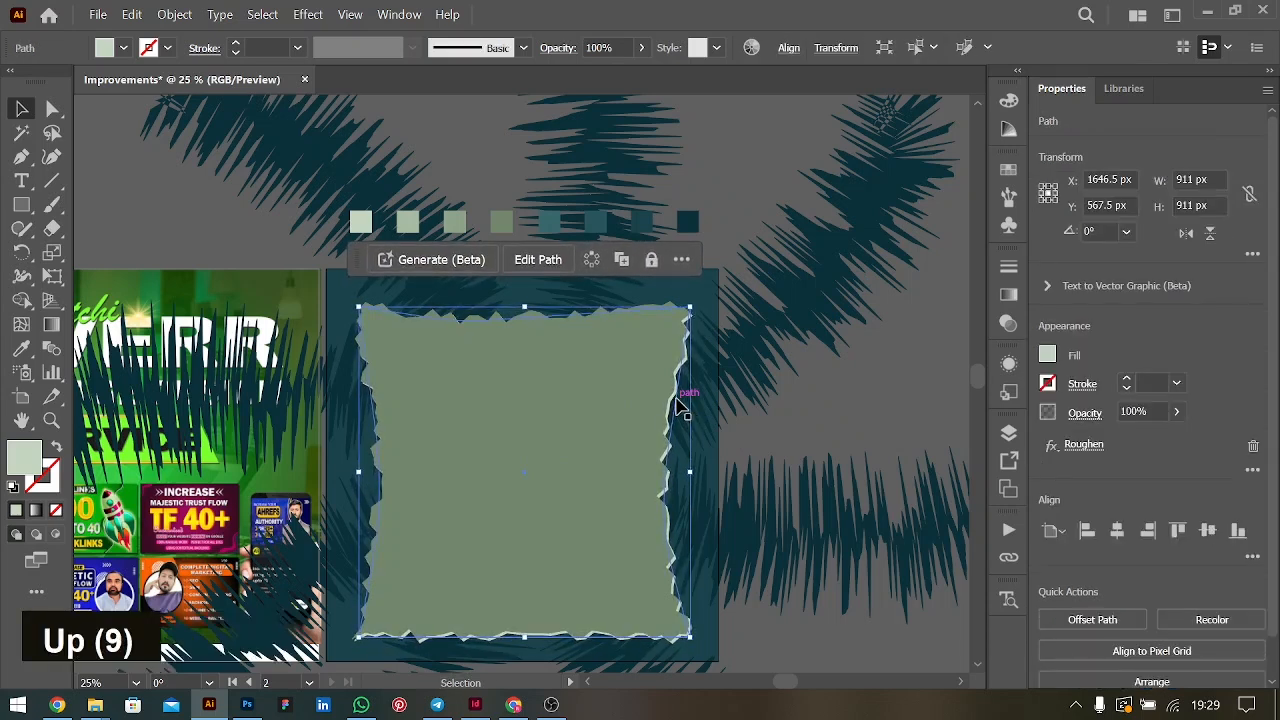
click(888, 433)
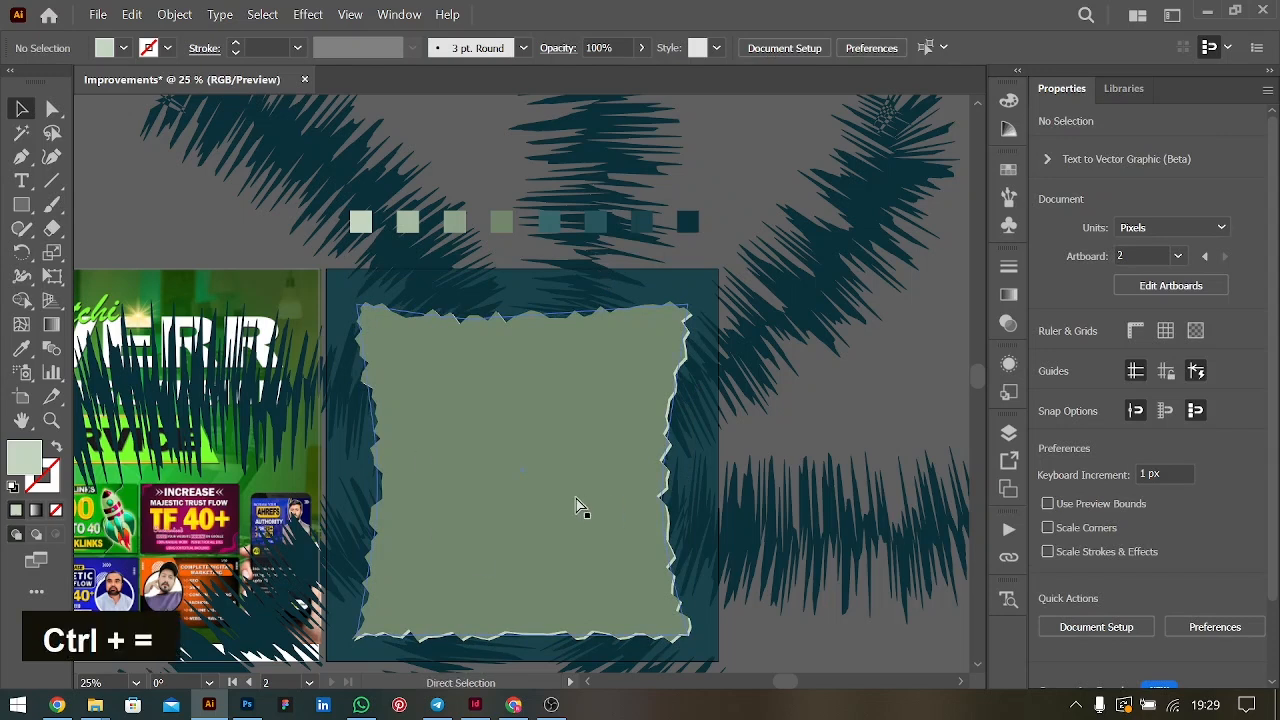
Bring the original flyer image on the first artboard to the front, above the pinwheel rays
key(ctrl+=)
scroll(575, 505, down, 2)
scroll(514, 381, left, 4)
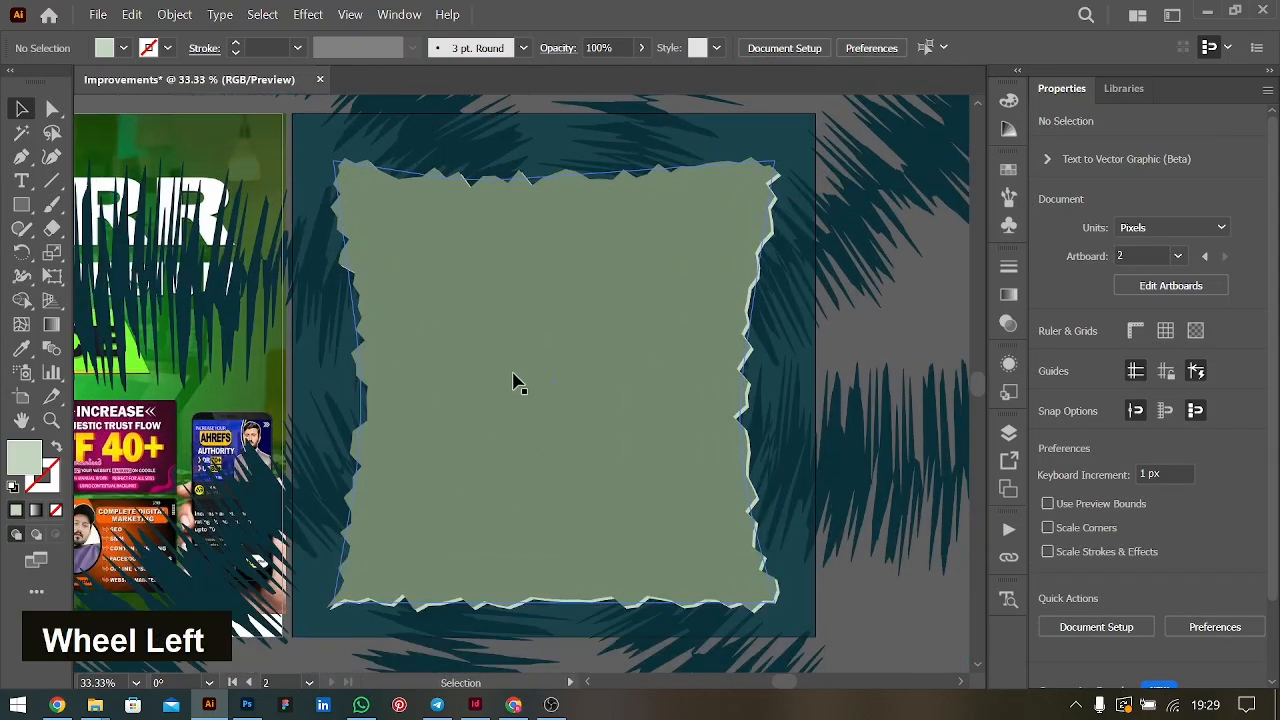
key(ctrl+minus)
key(ctrl+minus)
click(255, 340)
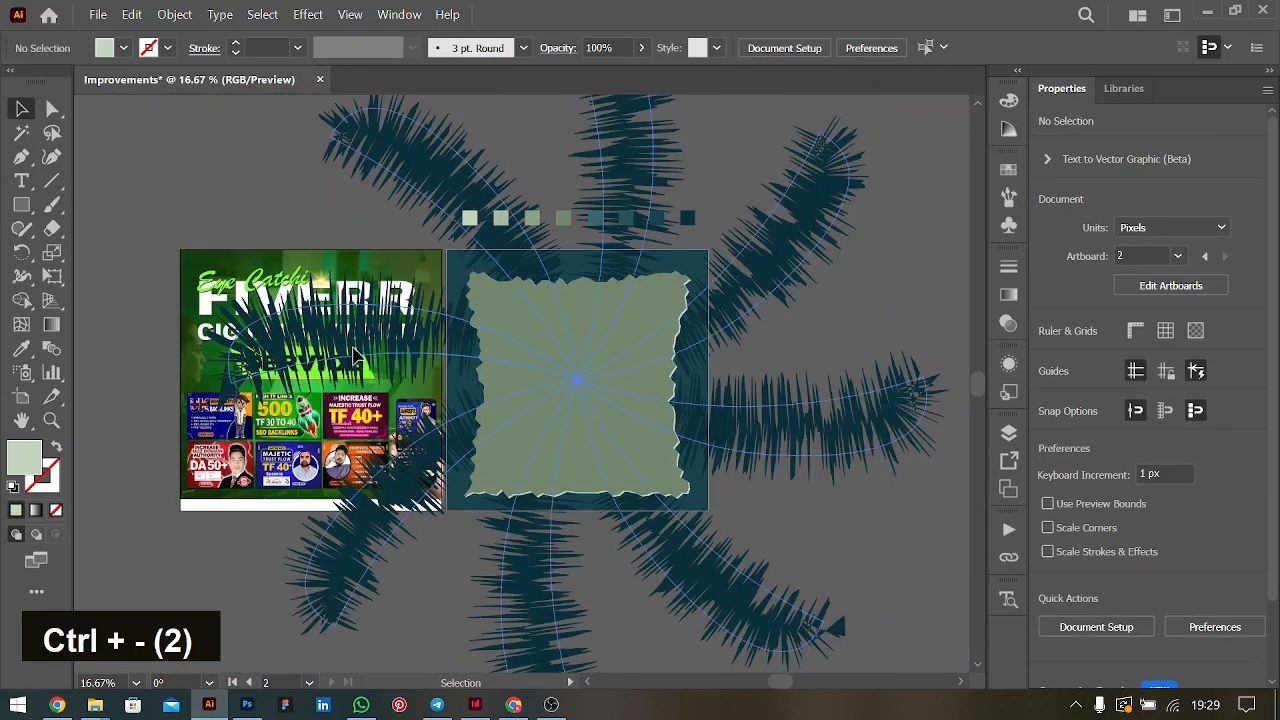
click(184, 330)
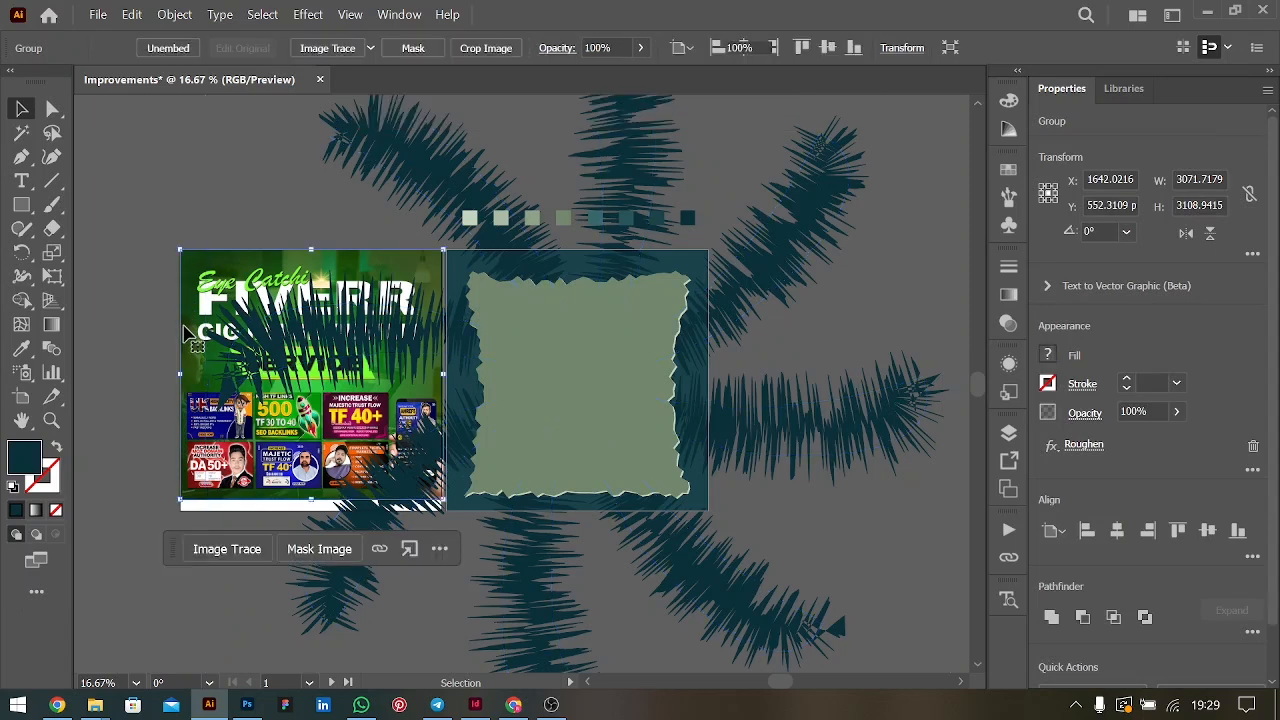
key(ctrl+shift+bracketright)
click(240, 215)
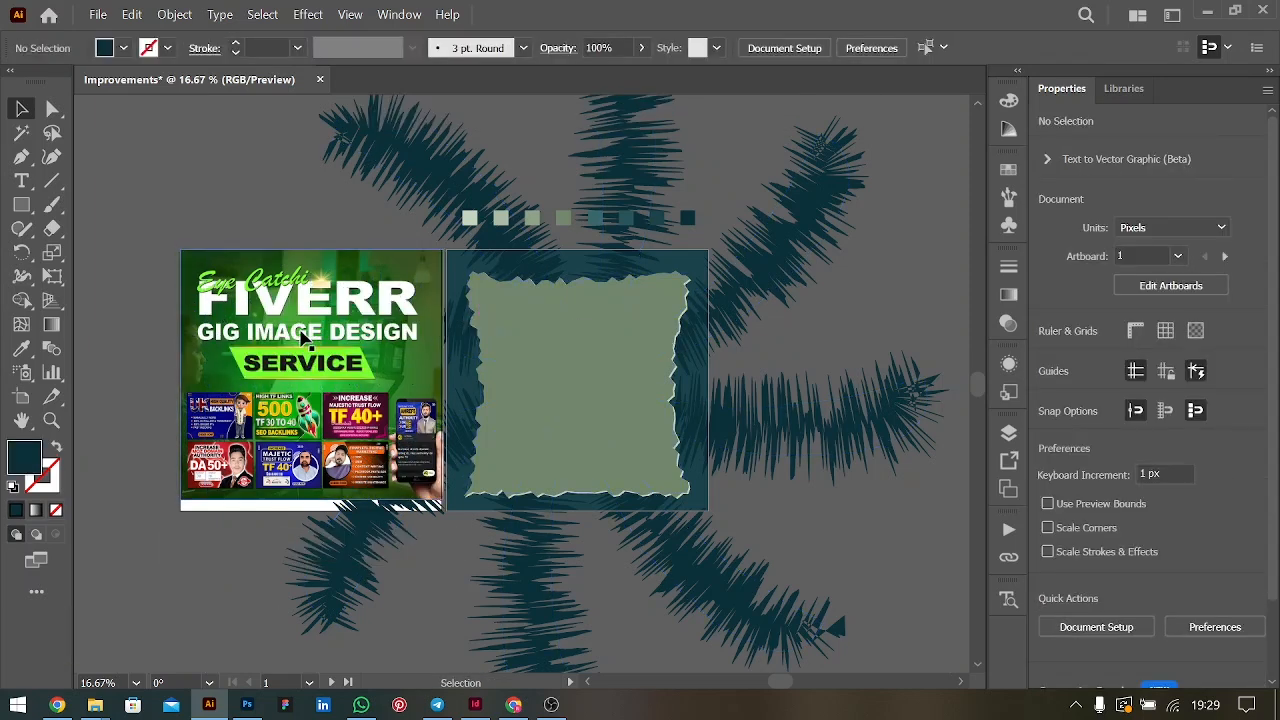
Place a point text object in the upper part of the green panel and set its font to Monument Extended Ultrabold
click(23, 181)
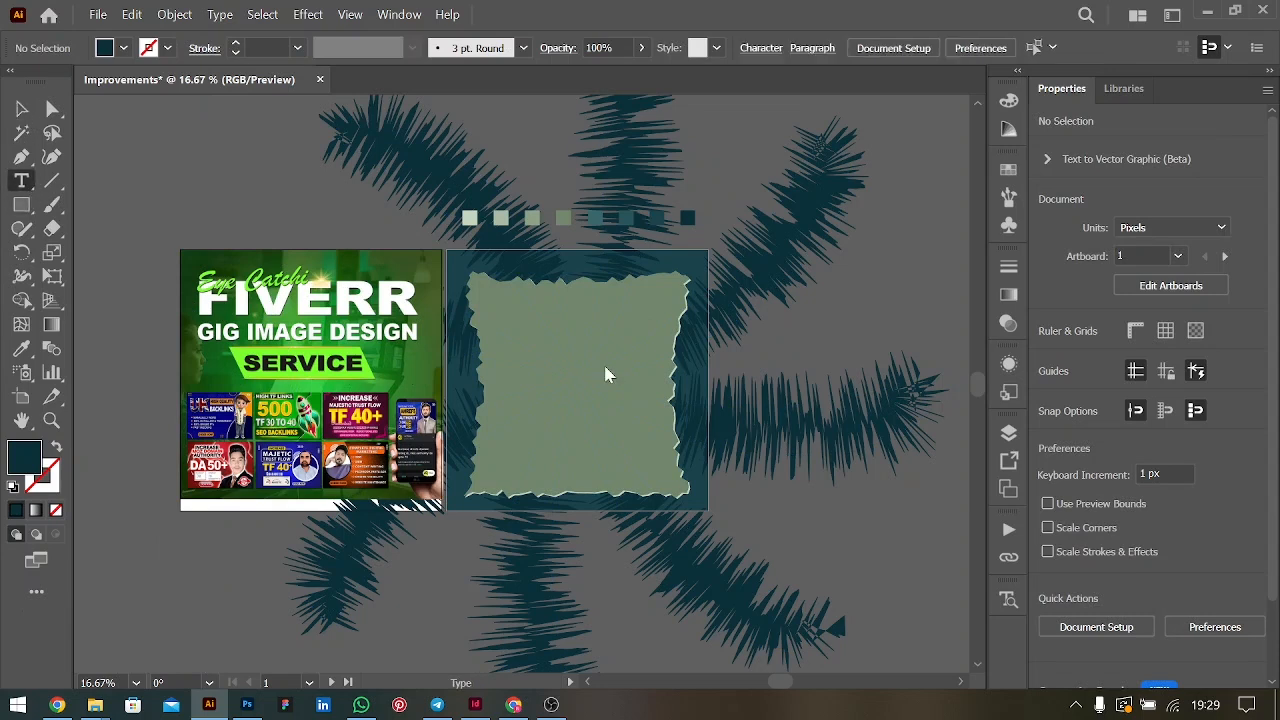
click(507, 344)
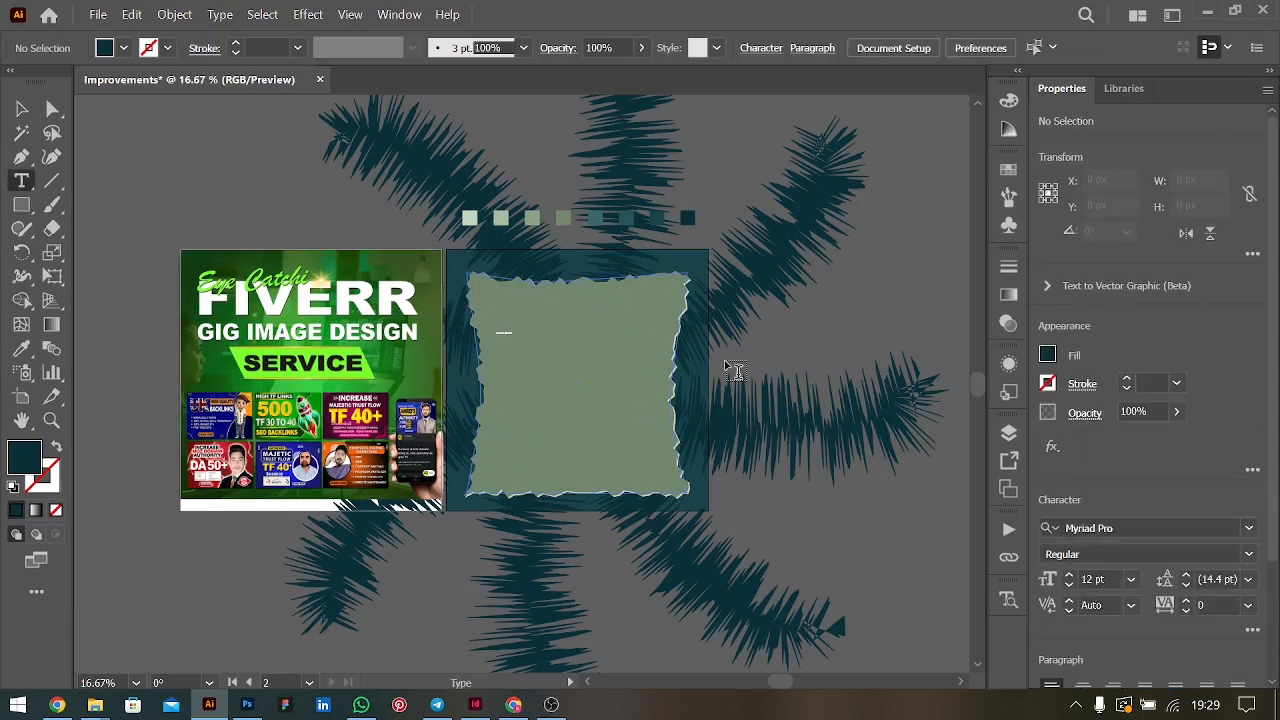
click(1140, 527)
text(monu)
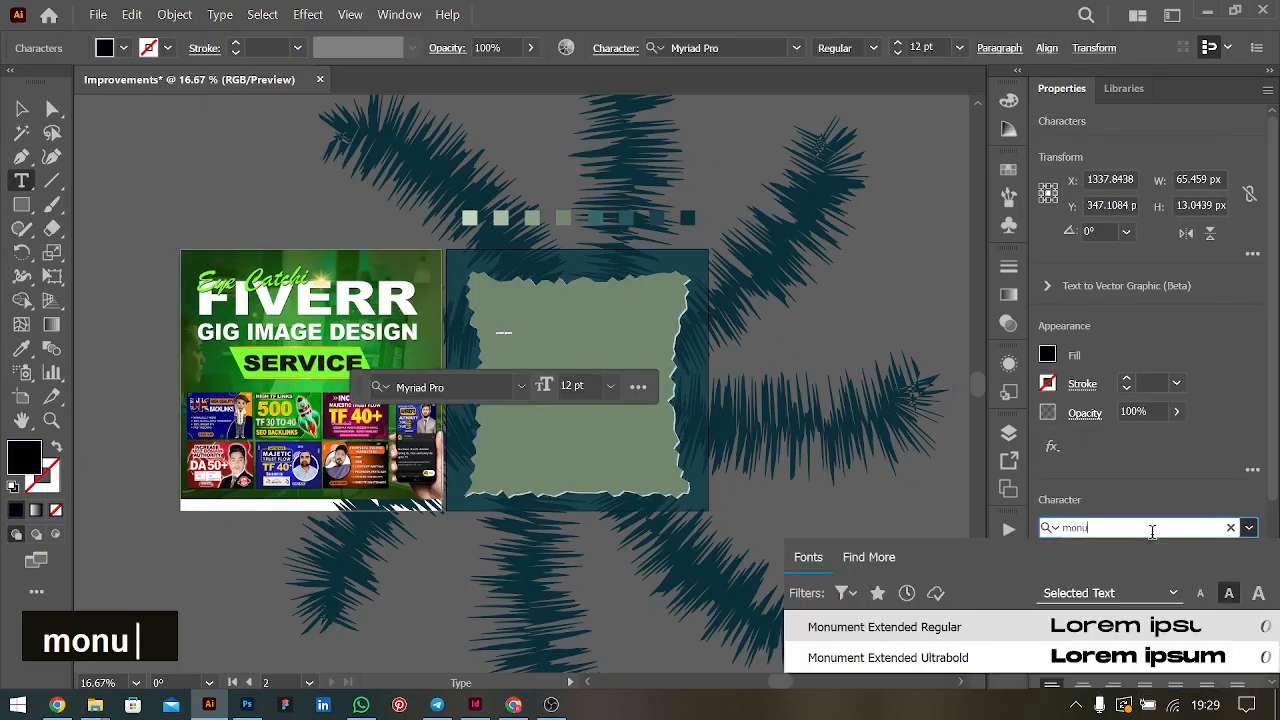
click(1090, 657)
click(1249, 554)
click(1251, 556)
click(1249, 529)
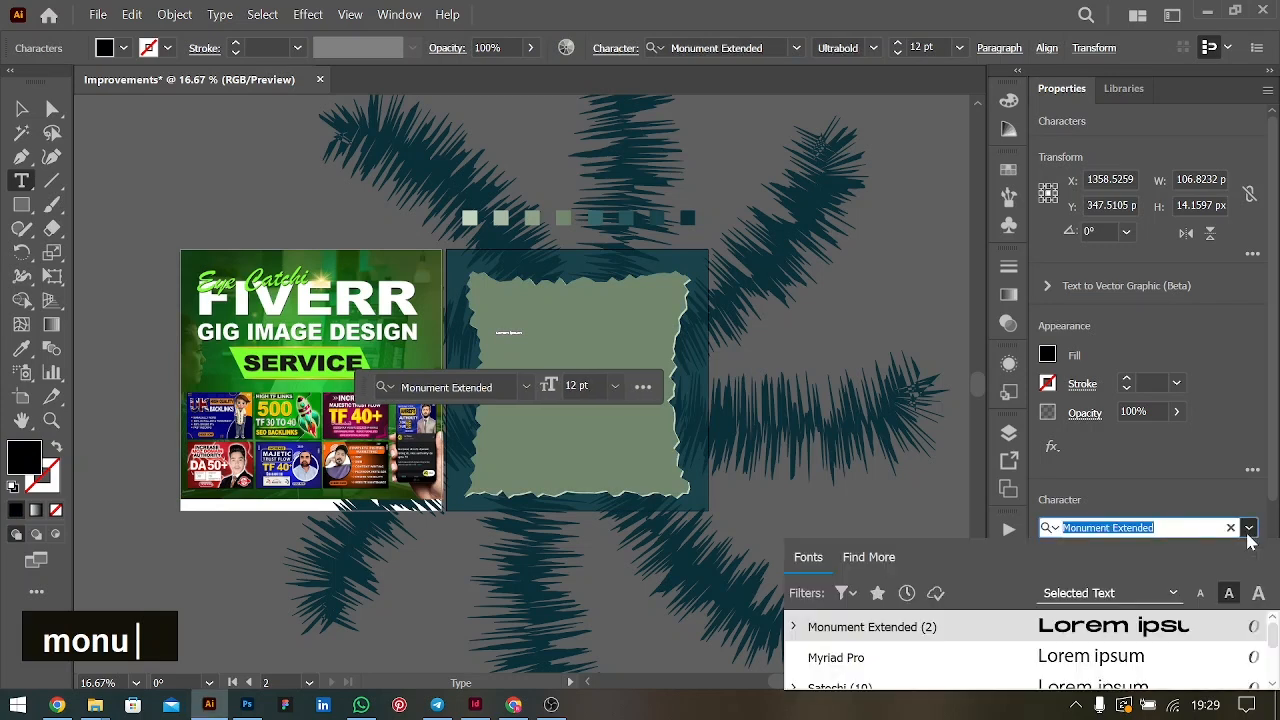
click(1121, 637)
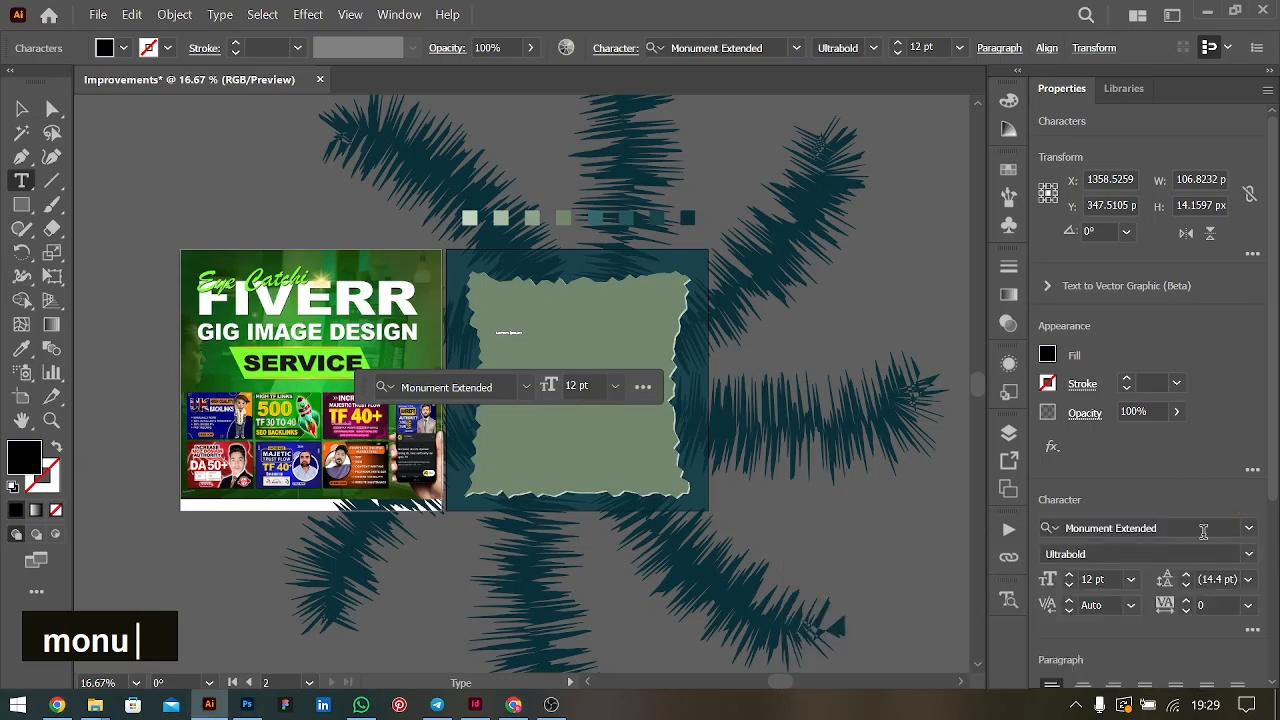
Set the text size to 72 pt and replace the placeholder text with FIVERR
click(1131, 579)
click(1150, 558)
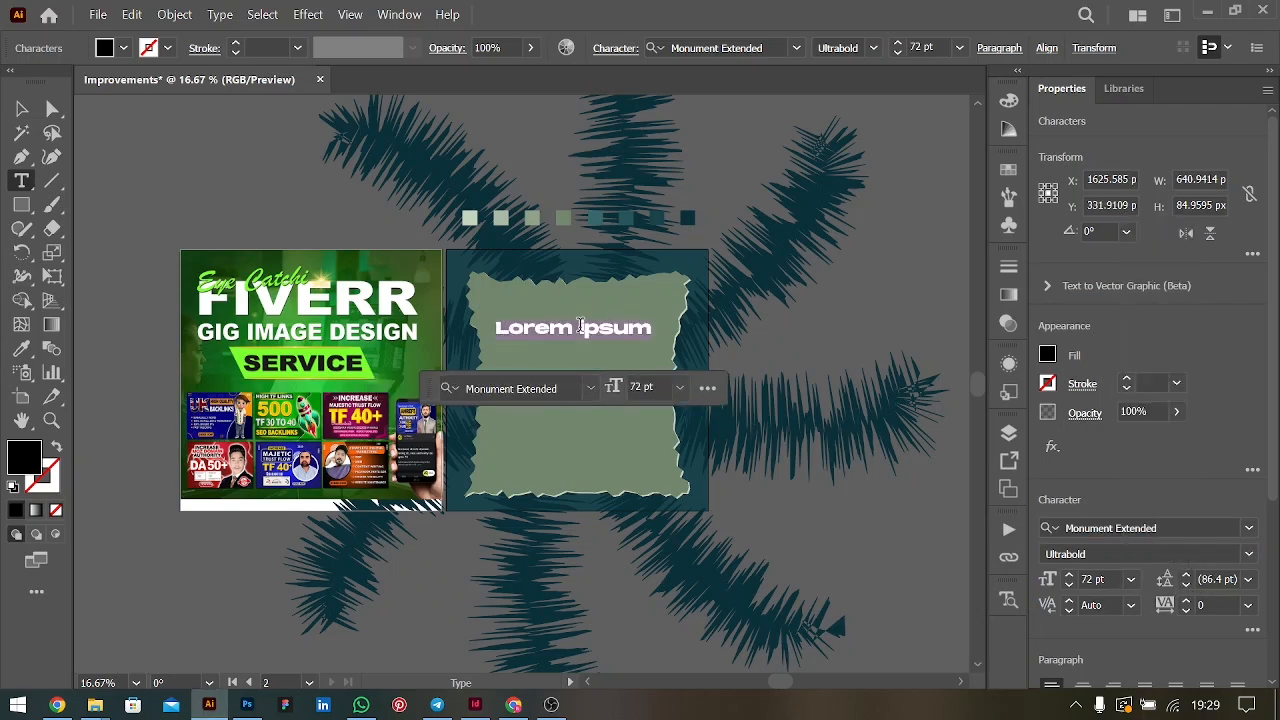
text(FIVE)
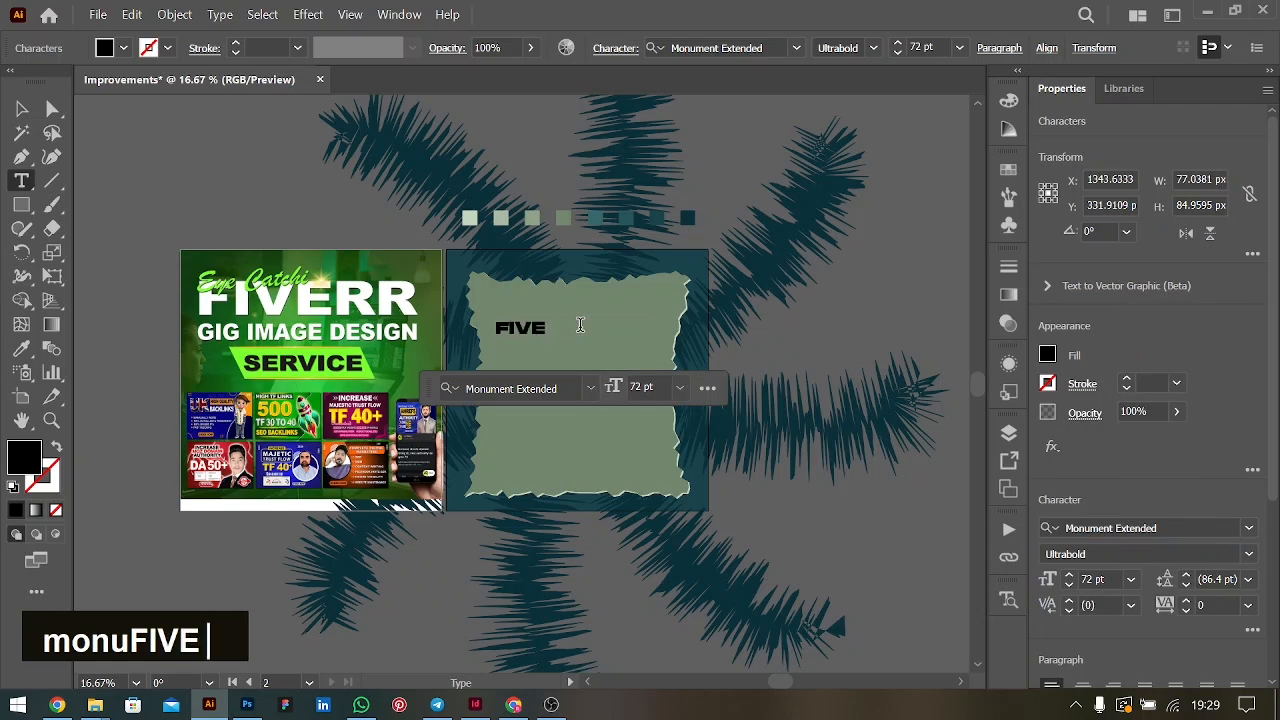
text(RR)
key(Return)
key(BackSpace)
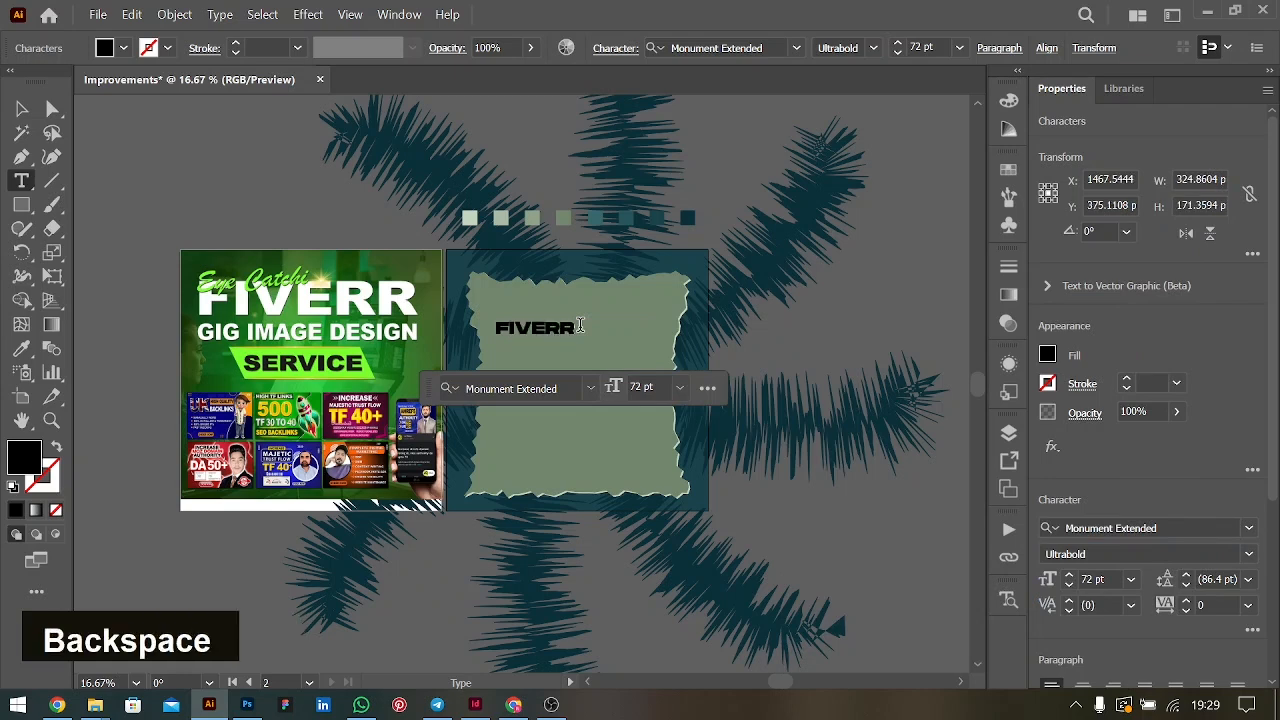
Scale the FIVERR headline up to about 144 pt, roughly 649 px wide, across the green panel
key(ctrl+a)
click(22, 108)
drag(576, 341, 655, 362)
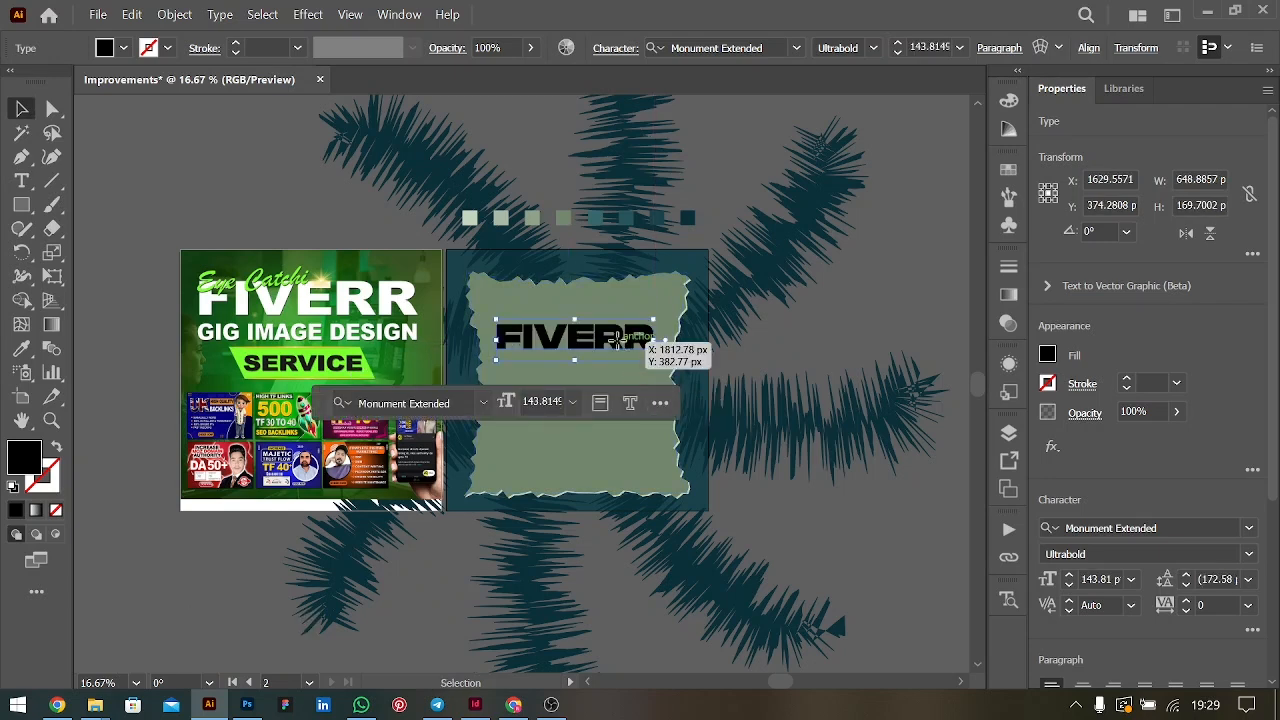
scroll(1191, 593, down, 3)
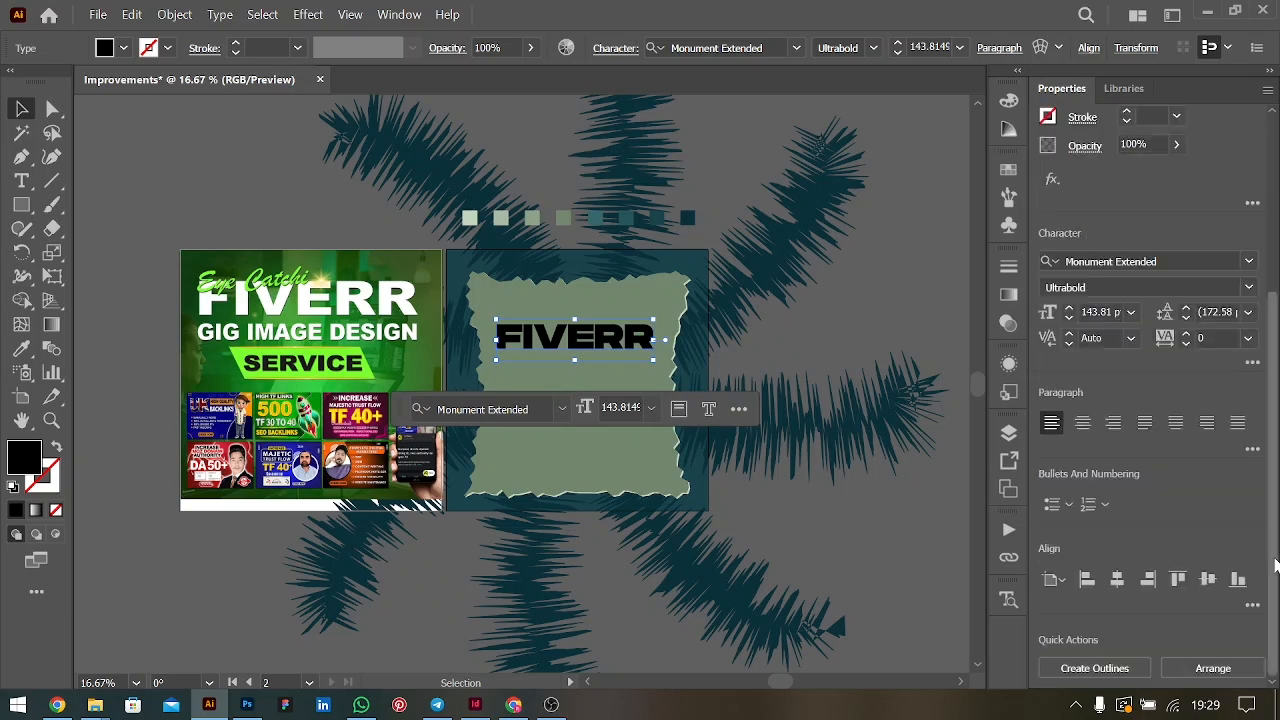
Centre-align the FIVERR headline and recolour it with the lightest sage green sampled from the colour squares above the artboard
key(ctrl+shift+c)
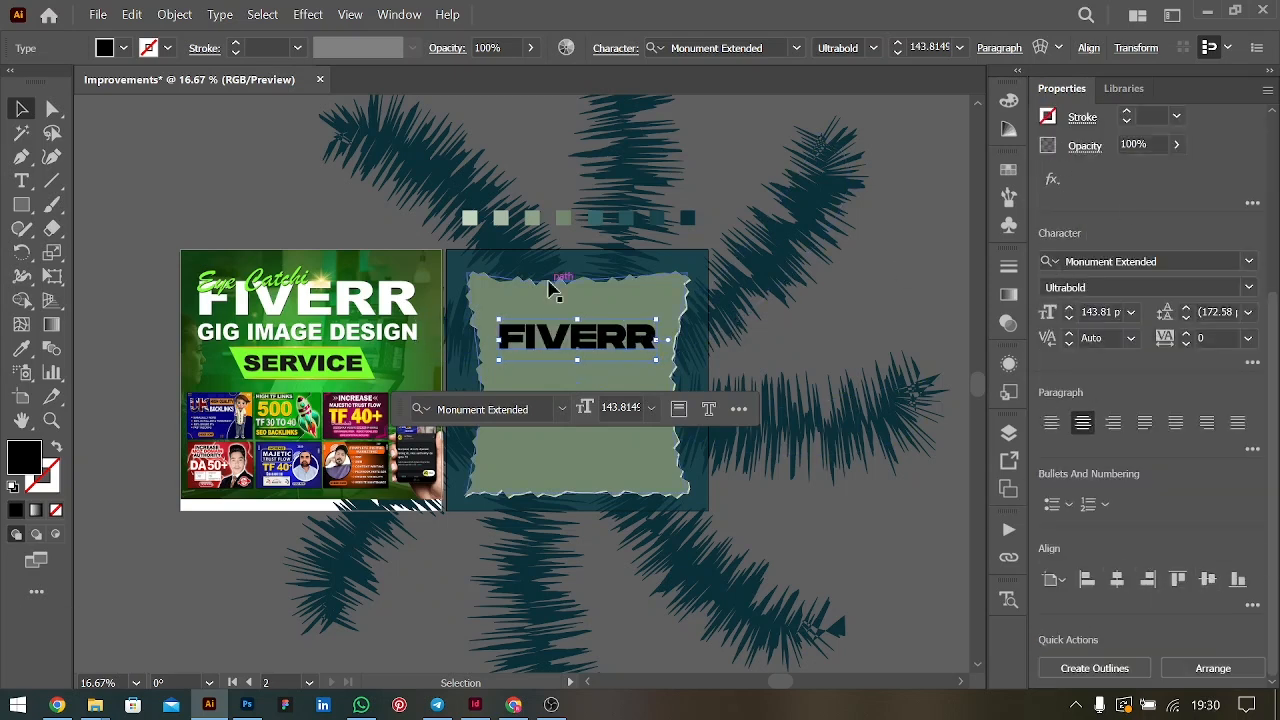
key(i)
click(470, 218)
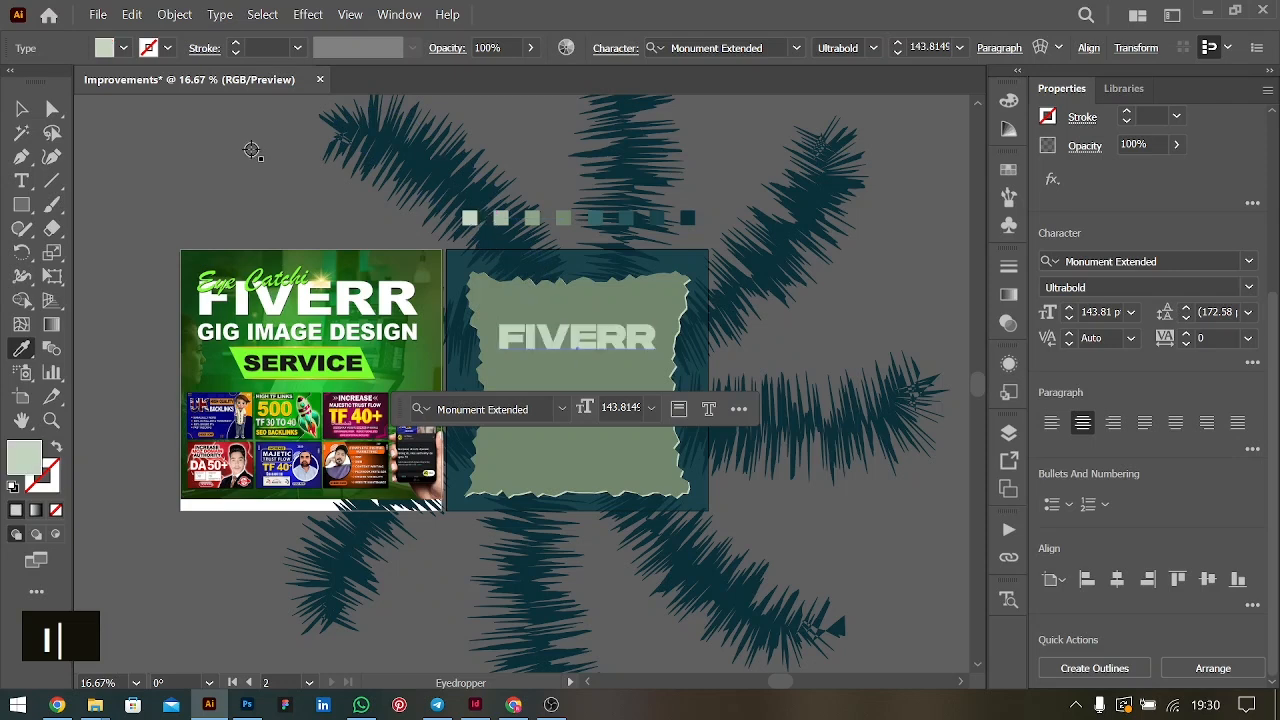
click(22, 108)
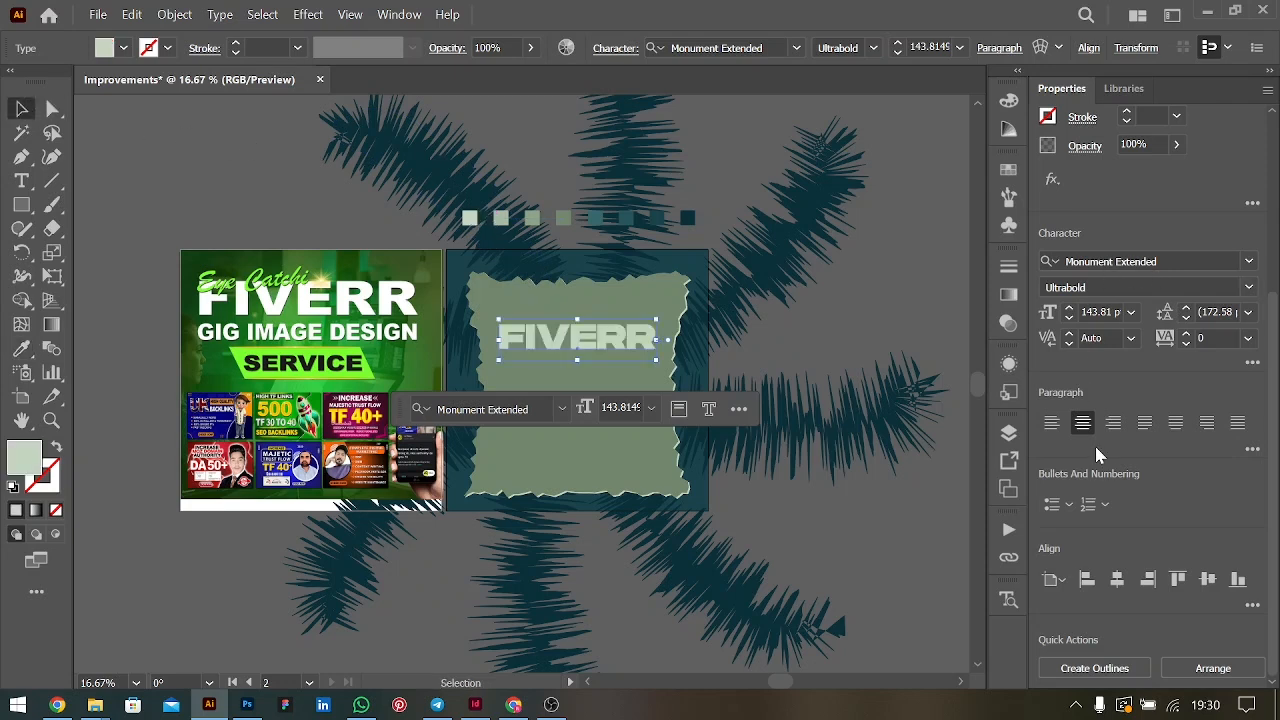
click(1052, 179)
mouse_move(1115, 334)
mouse_move(1120, 286)
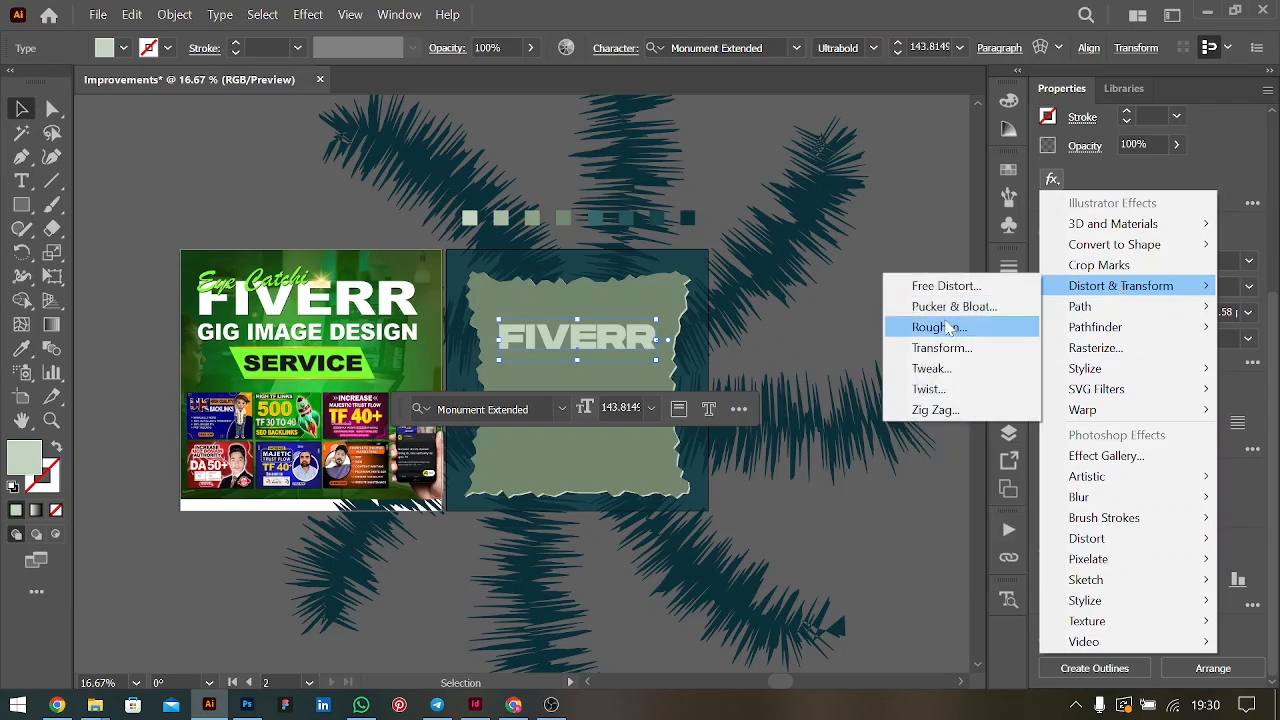
click(945, 349)
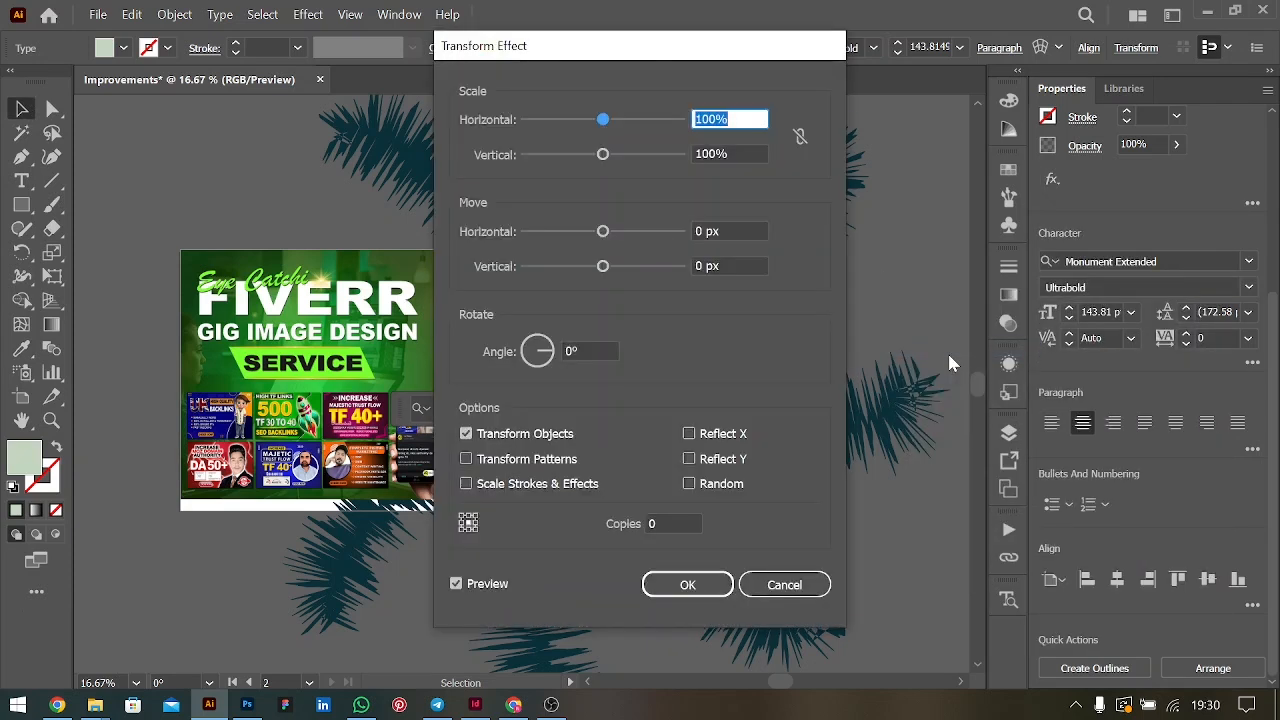
click(784, 584)
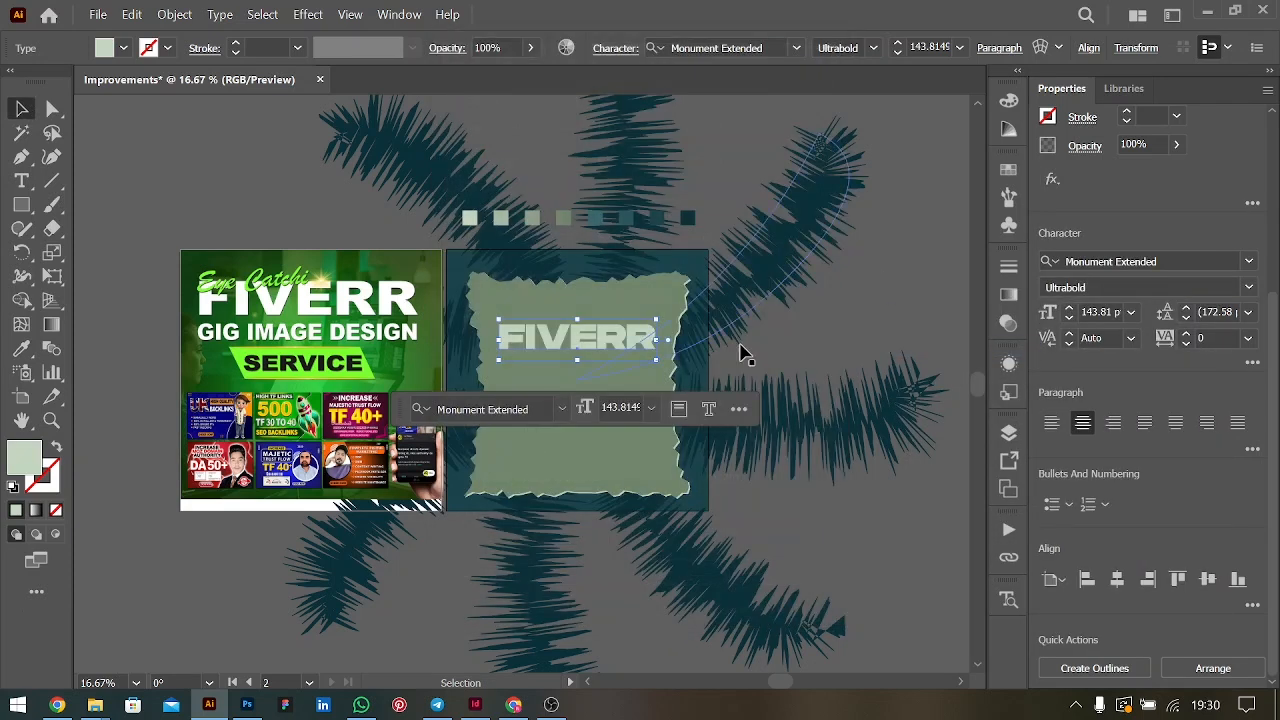
Add a new fill to the FIVERR headline's appearance and duplicate that fill
click(1010, 366)
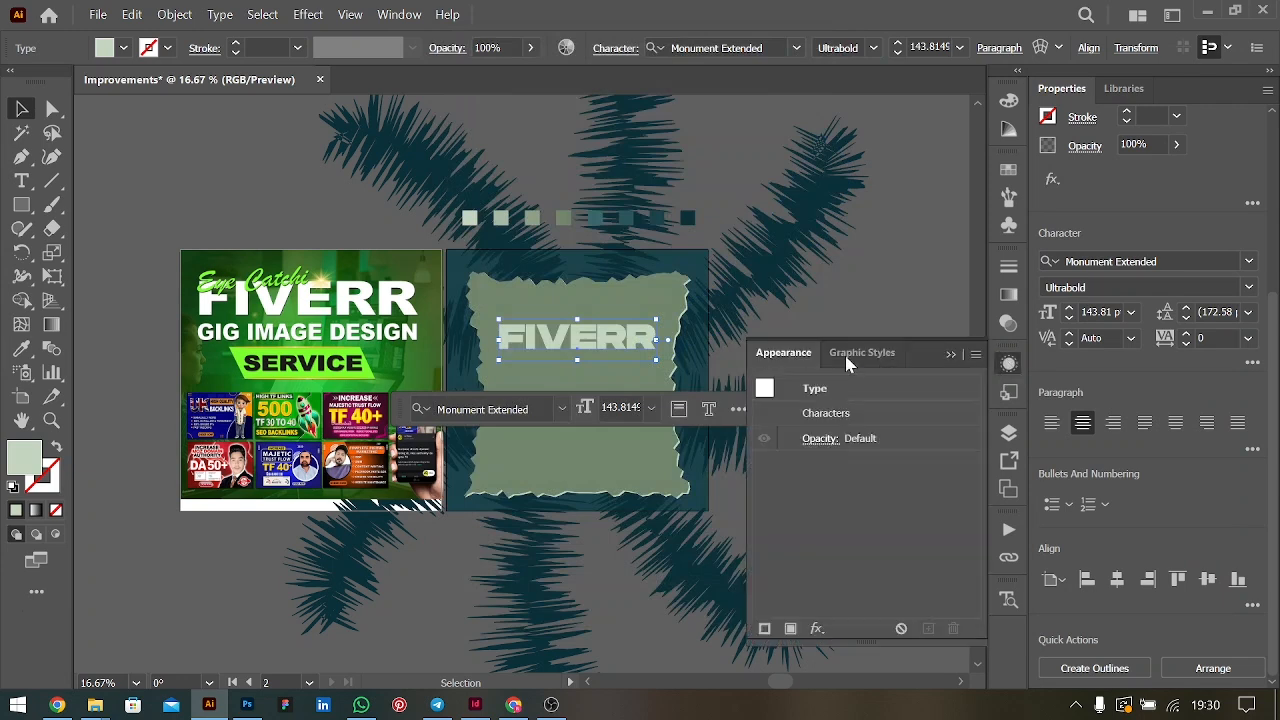
click(790, 630)
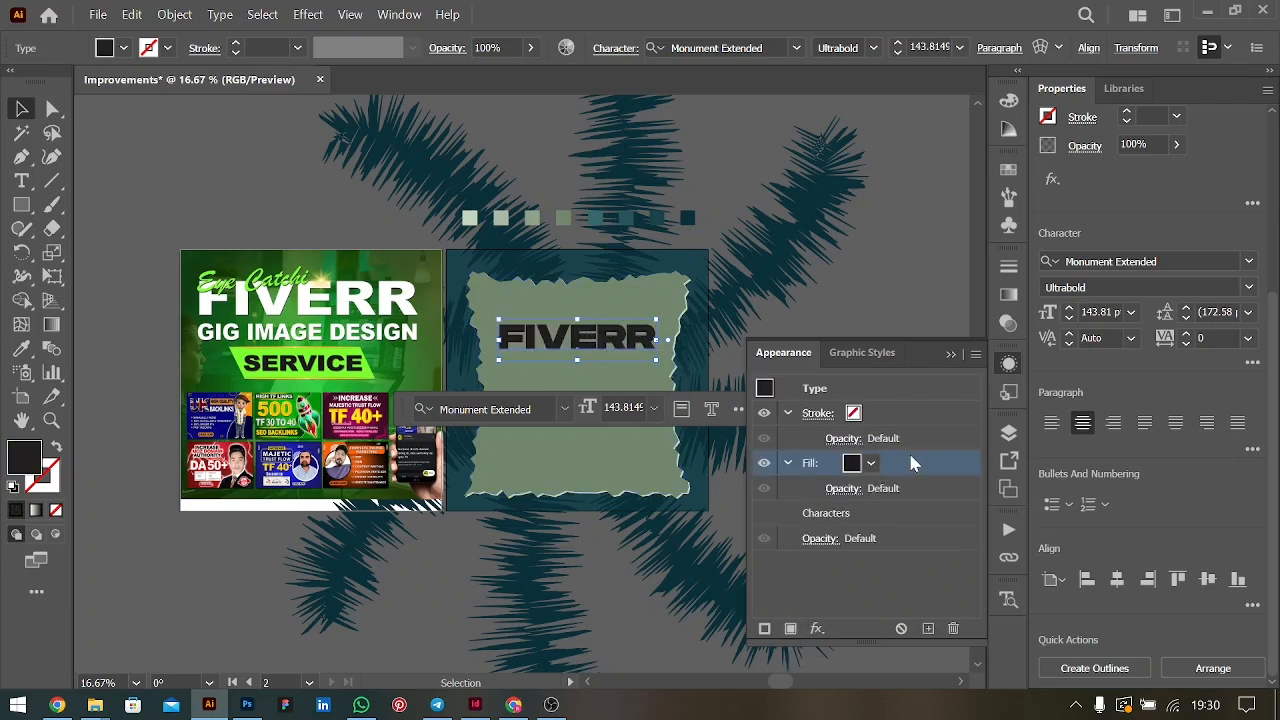
click(925, 629)
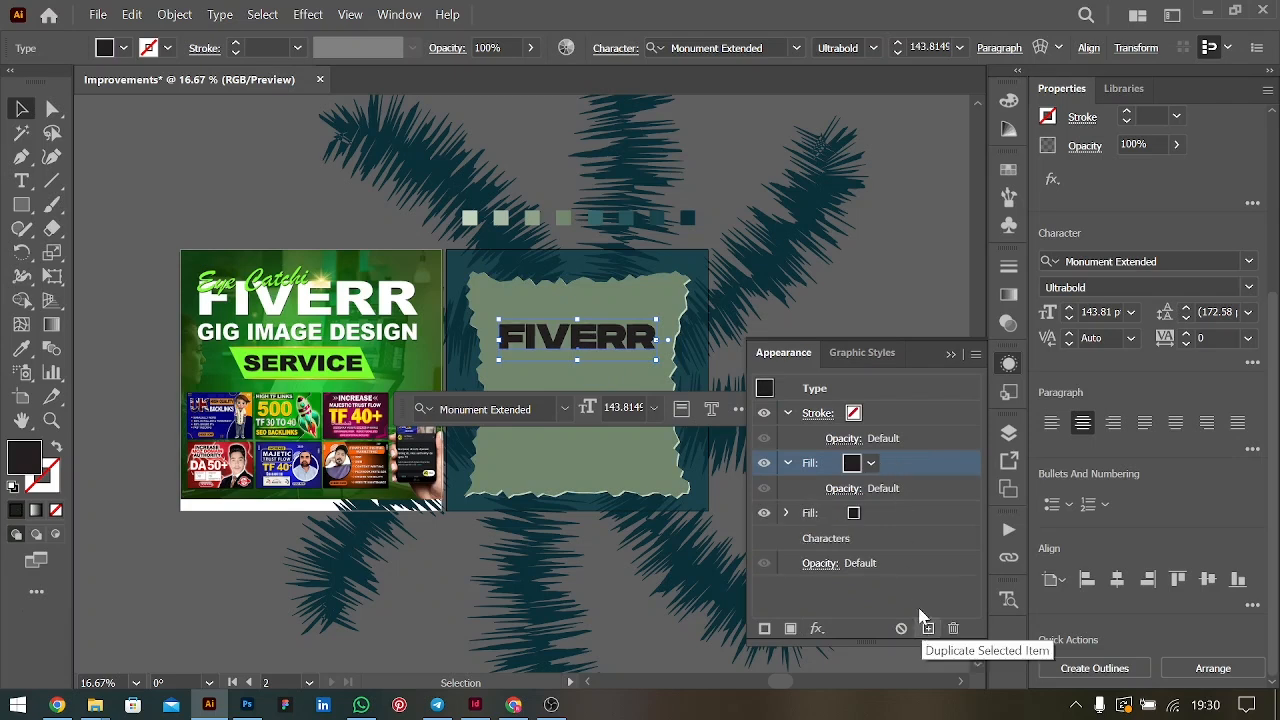
click(871, 513)
click(870, 465)
click(870, 465)
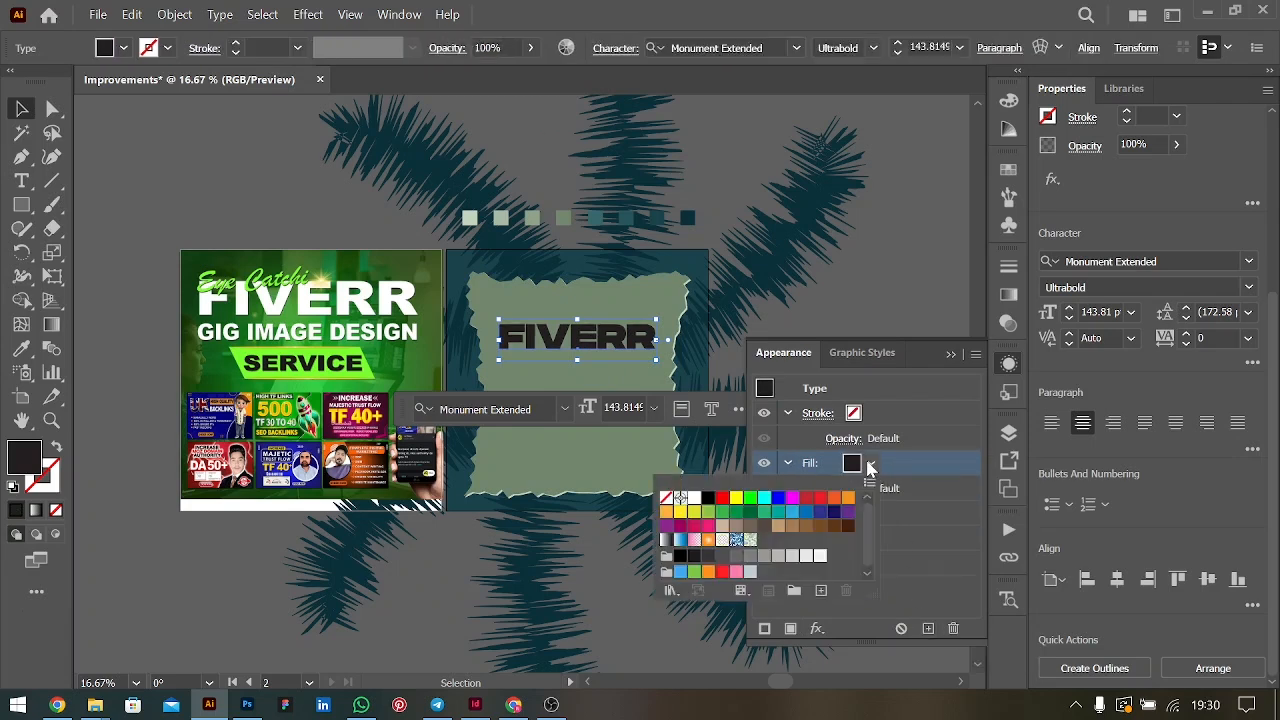
Save the colours of the blended row of squares above the artboard as a new swatch colour group
click(470, 218)
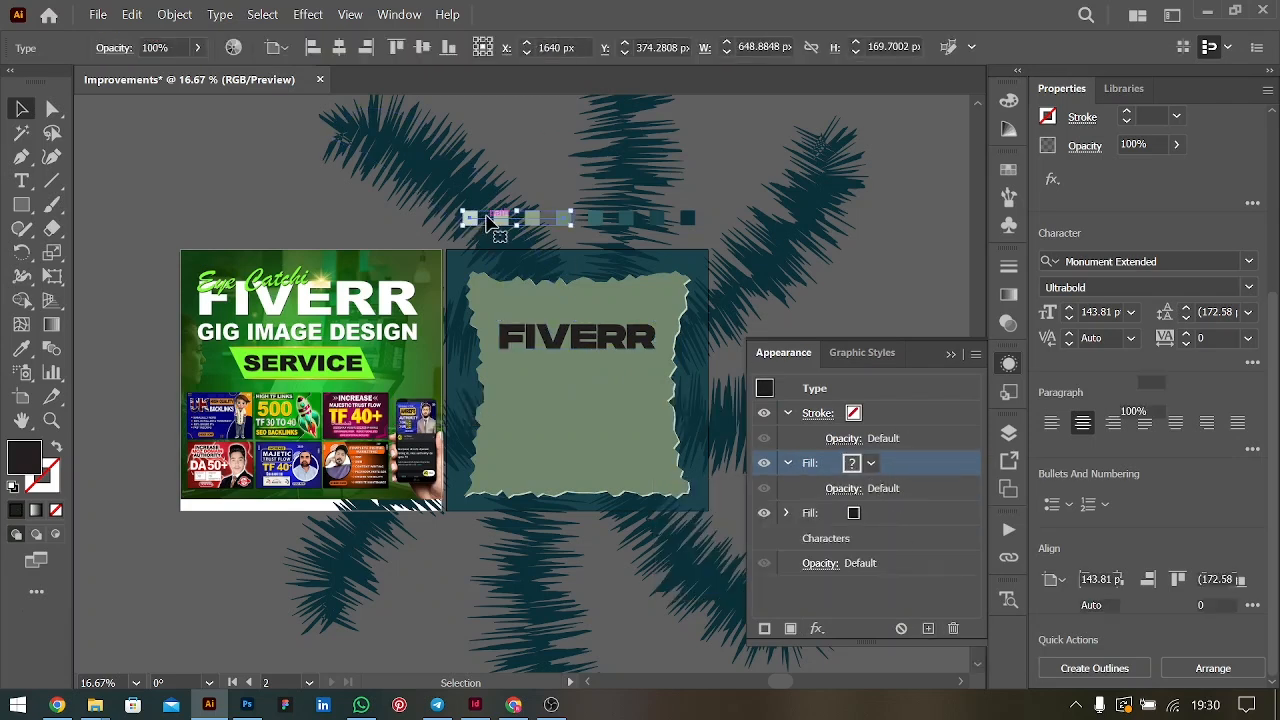
shift+click(636, 220)
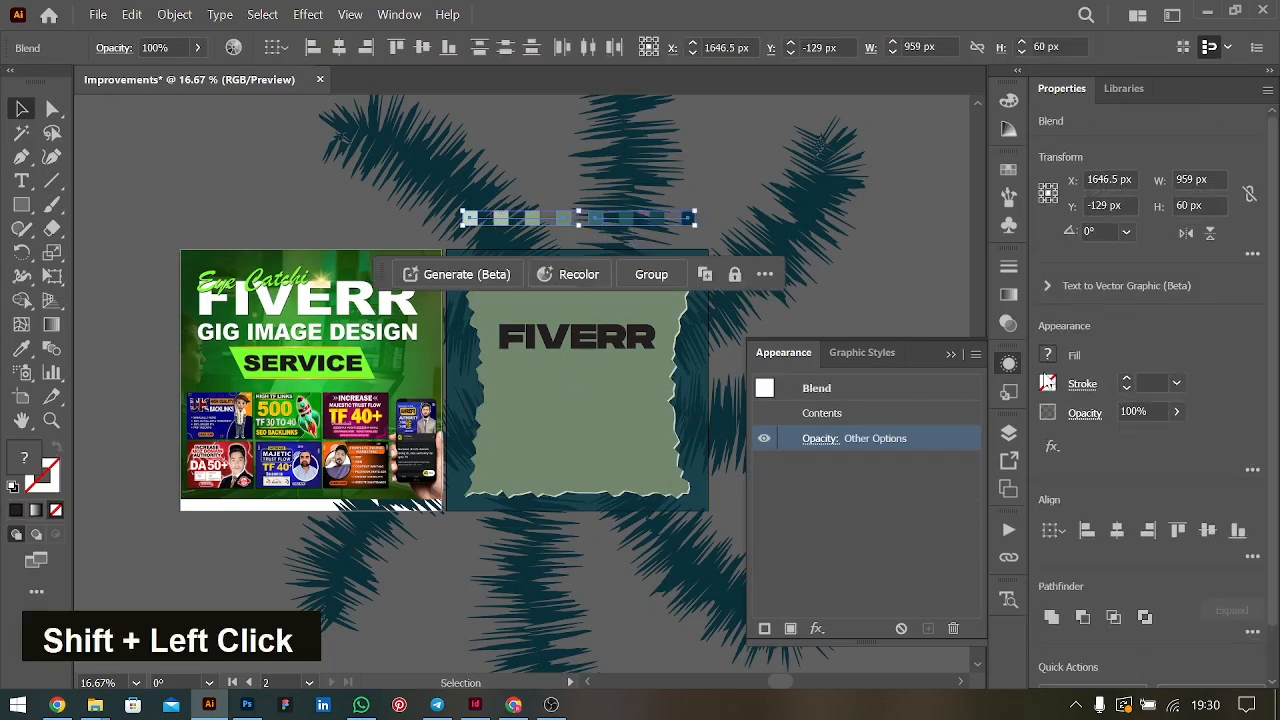
click(1046, 380)
click(966, 584)
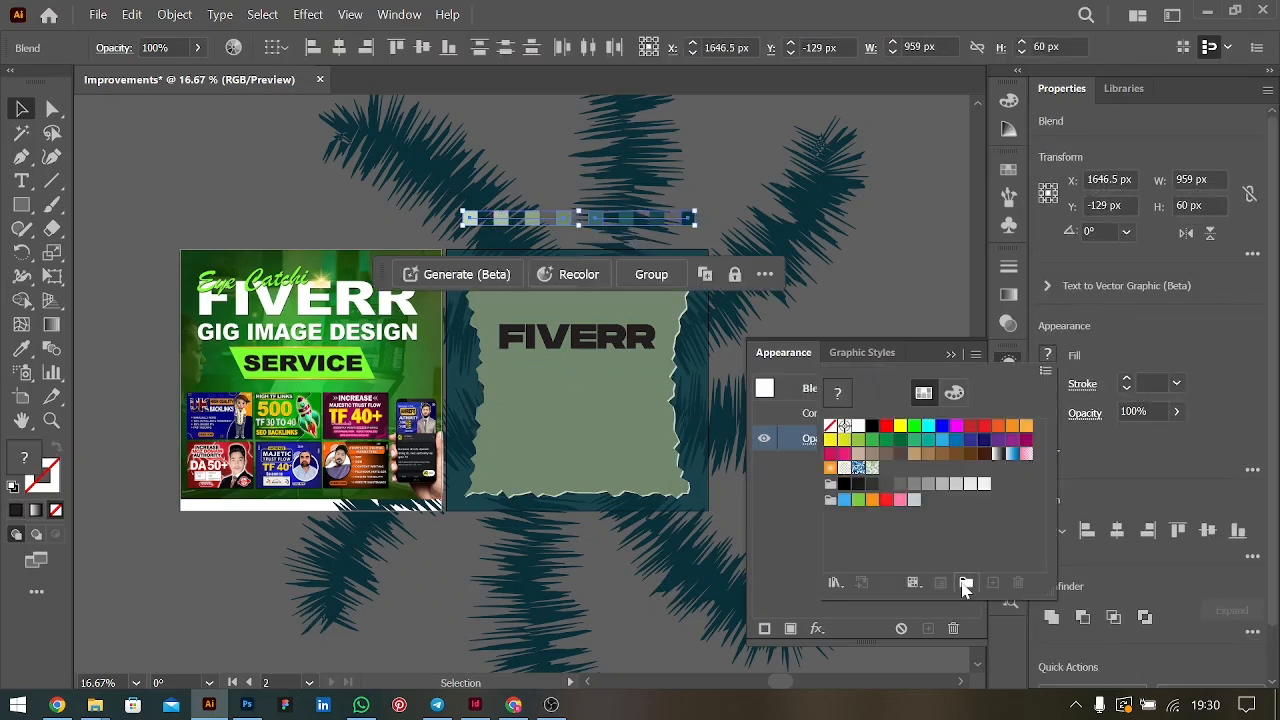
key(Return)
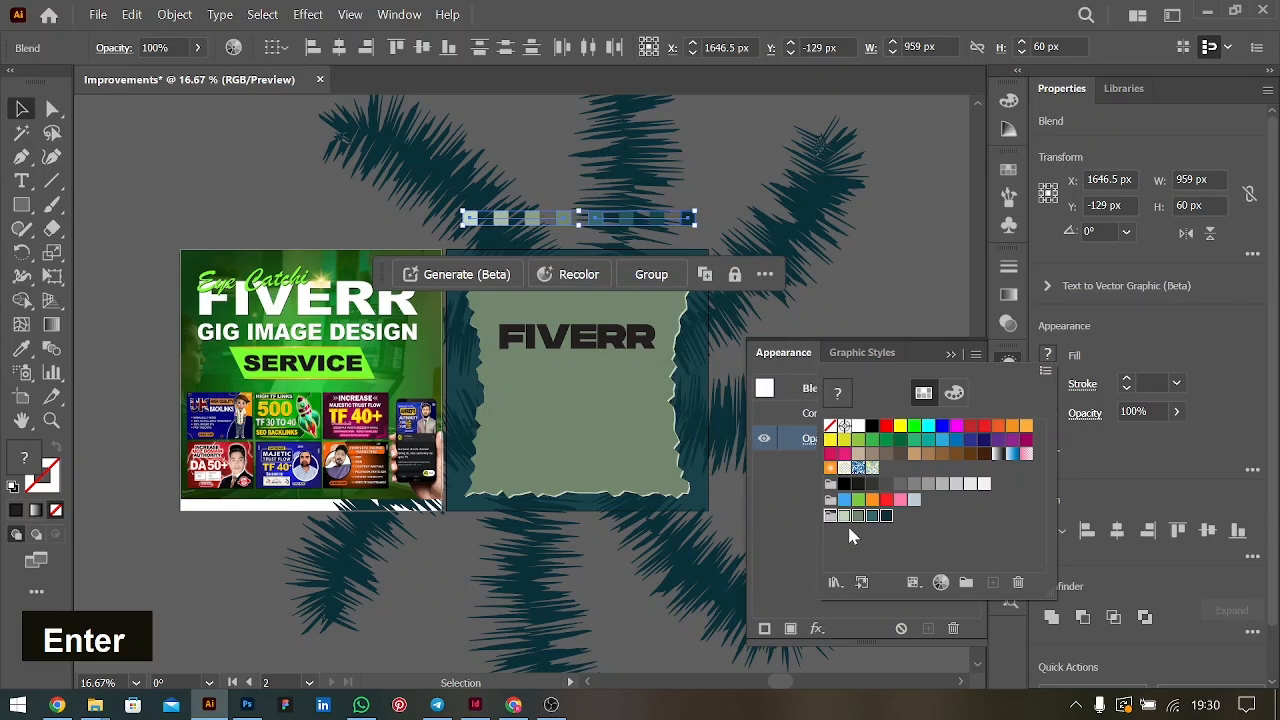
key(Escape)
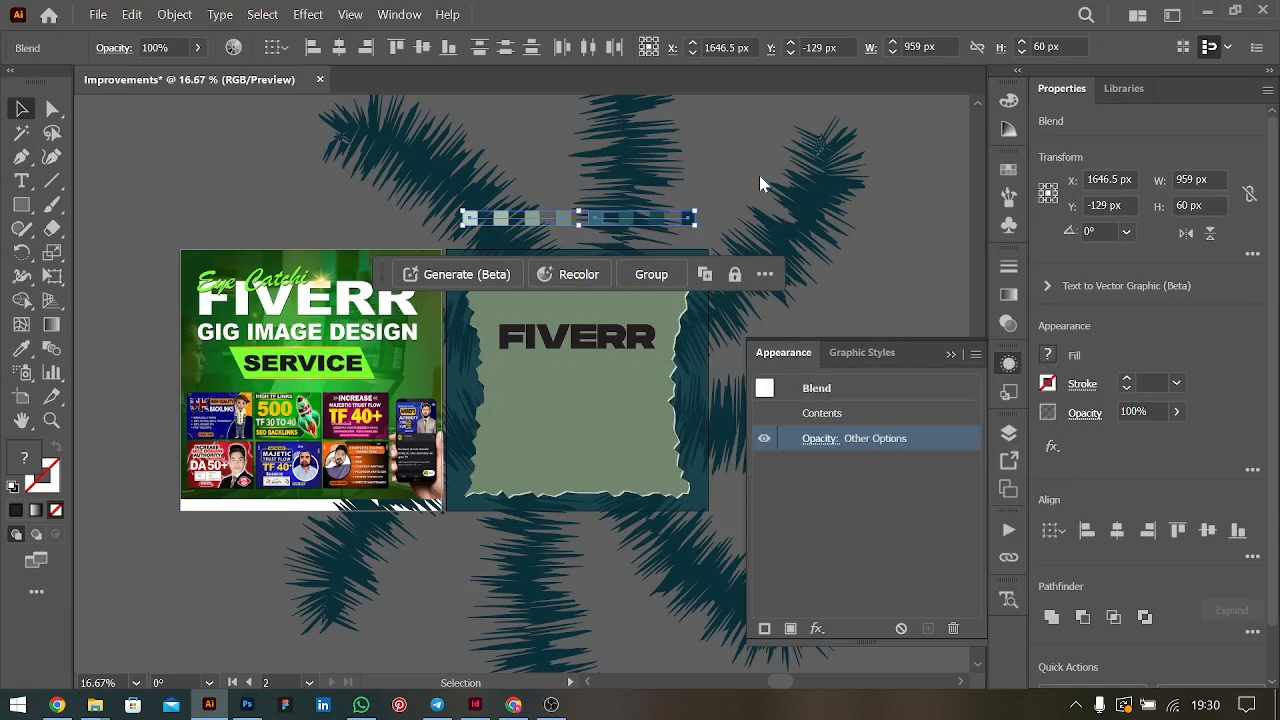
click(726, 179)
click(660, 218)
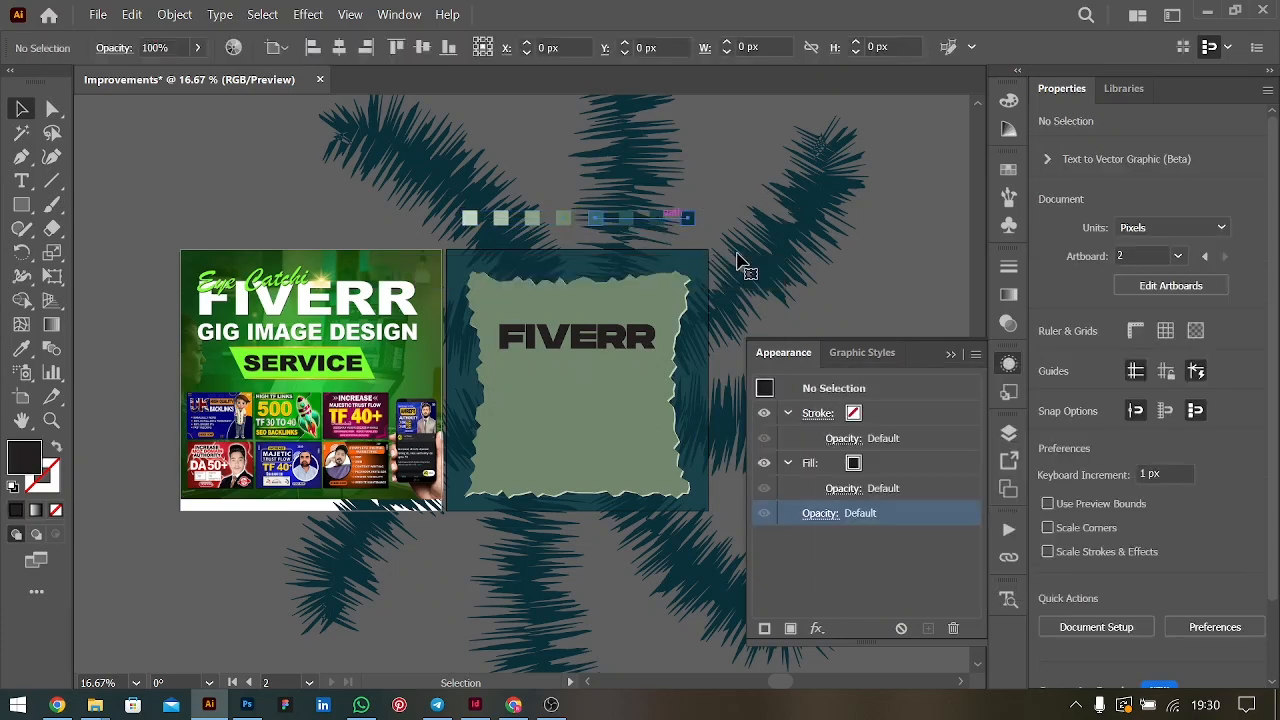
click(788, 156)
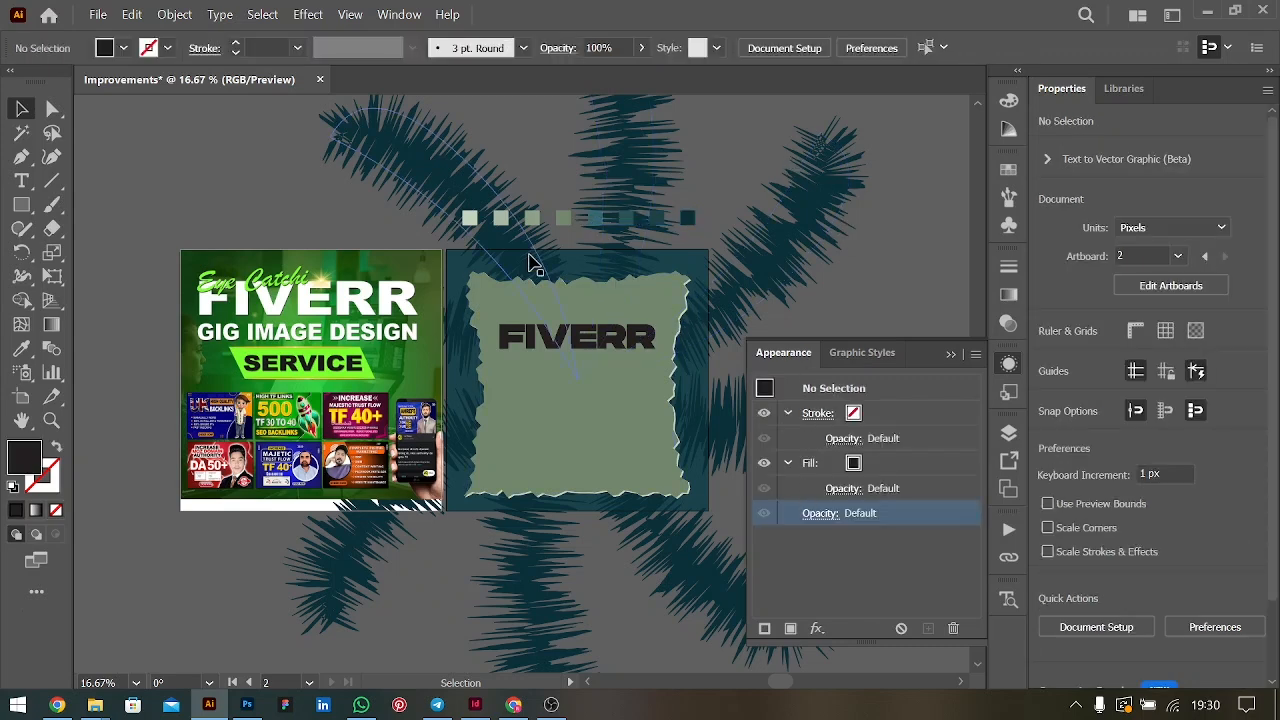
Set the upper fill of the FIVERR headline to the lightest sage green from the new colour group
click(576, 336)
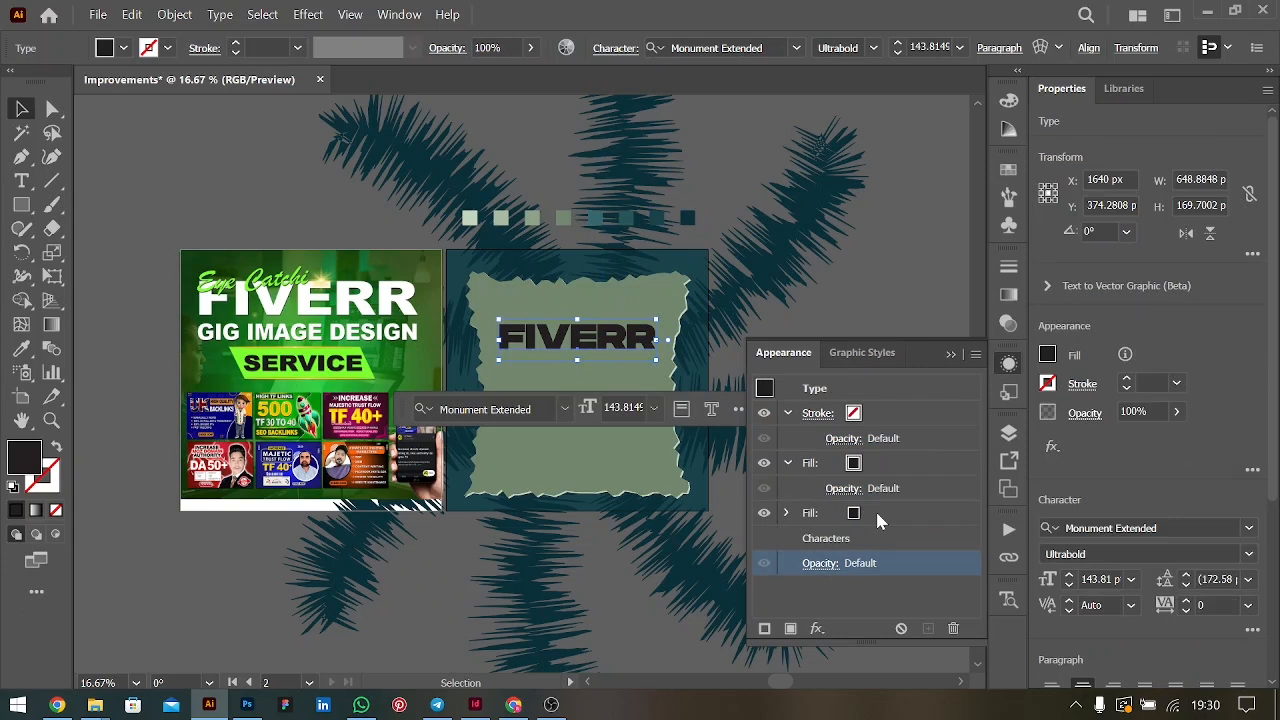
click(866, 513)
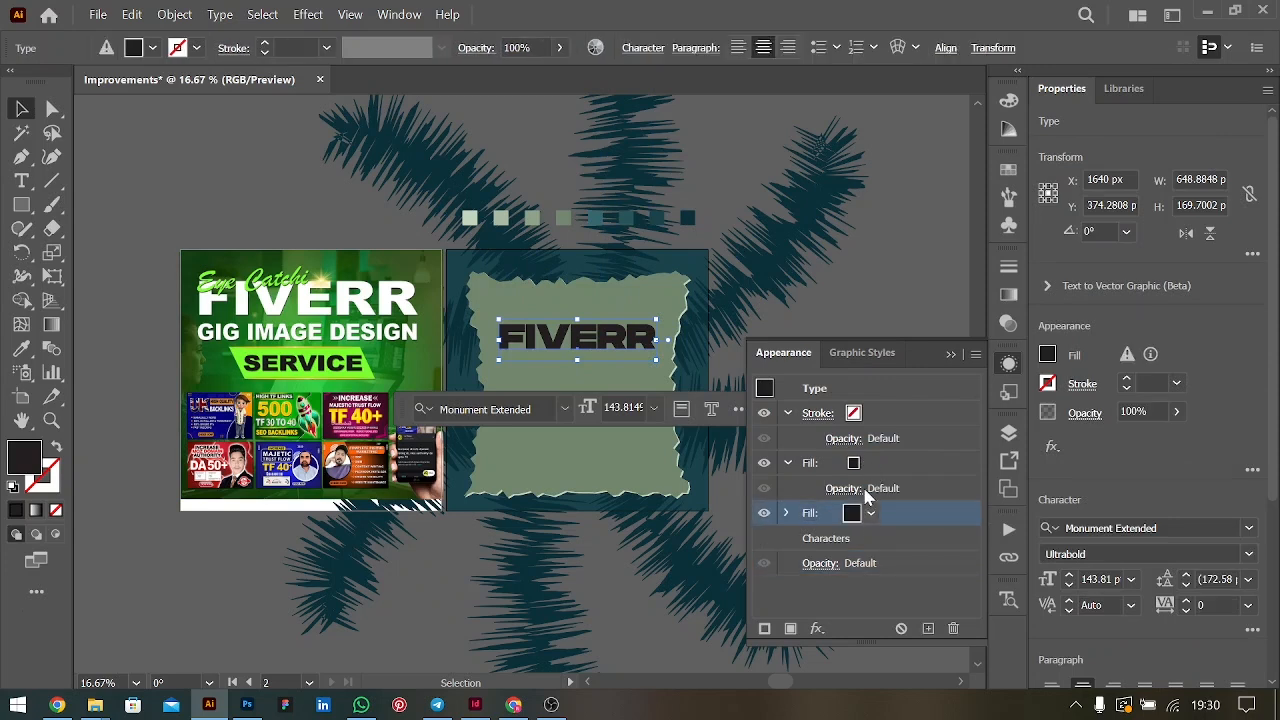
click(866, 463)
click(871, 464)
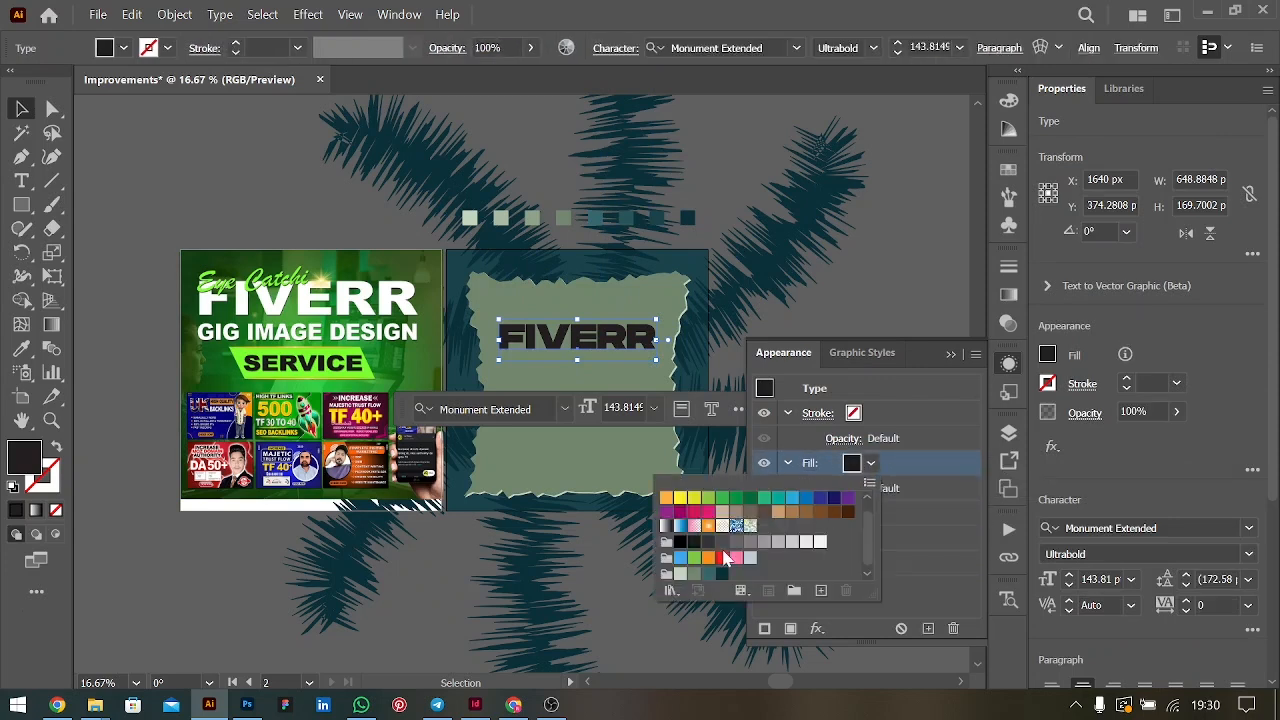
click(678, 575)
click(882, 510)
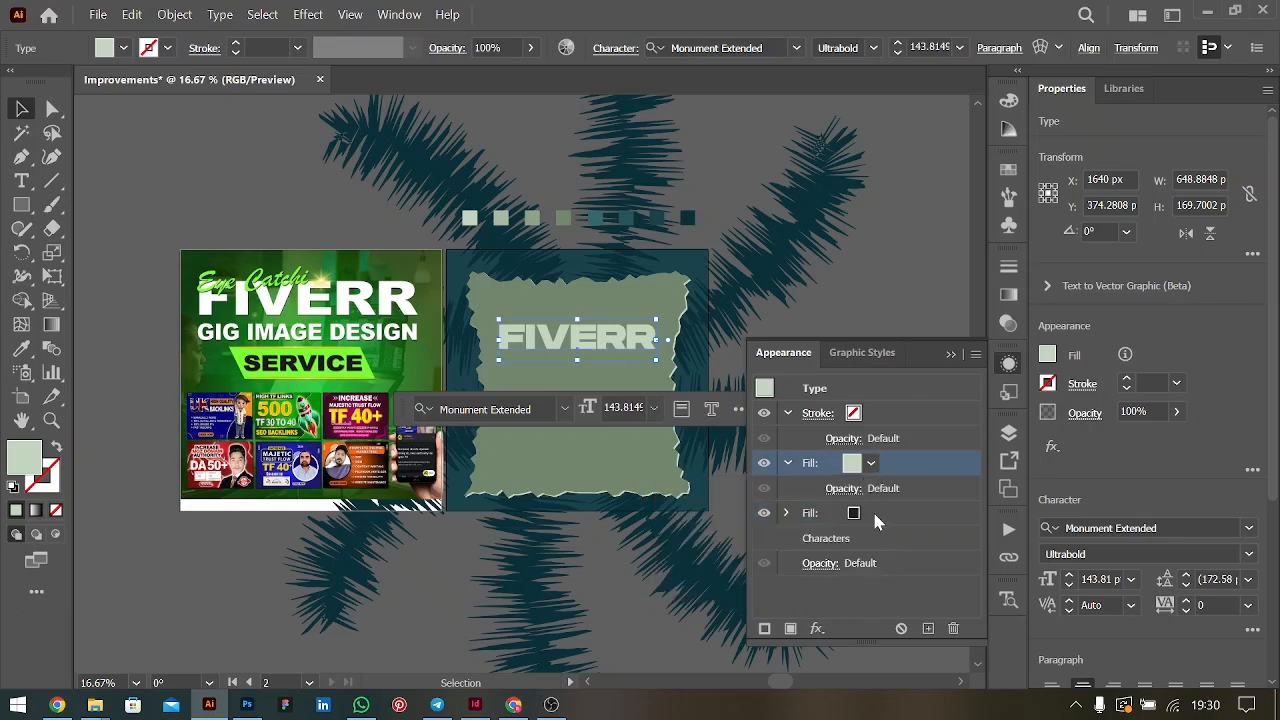
Give the headline's lower black fill a Transform effect with a move of 1 px horizontally and 1 px vertically
click(863, 509)
click(868, 515)
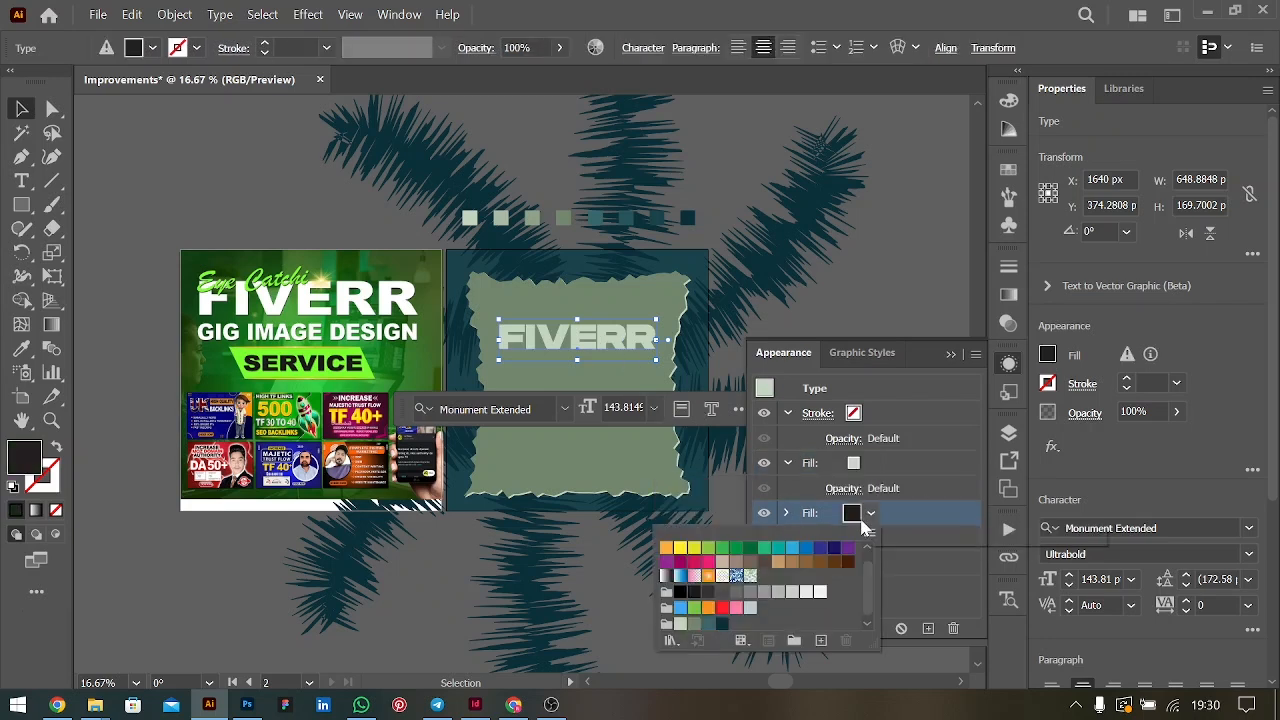
click(906, 558)
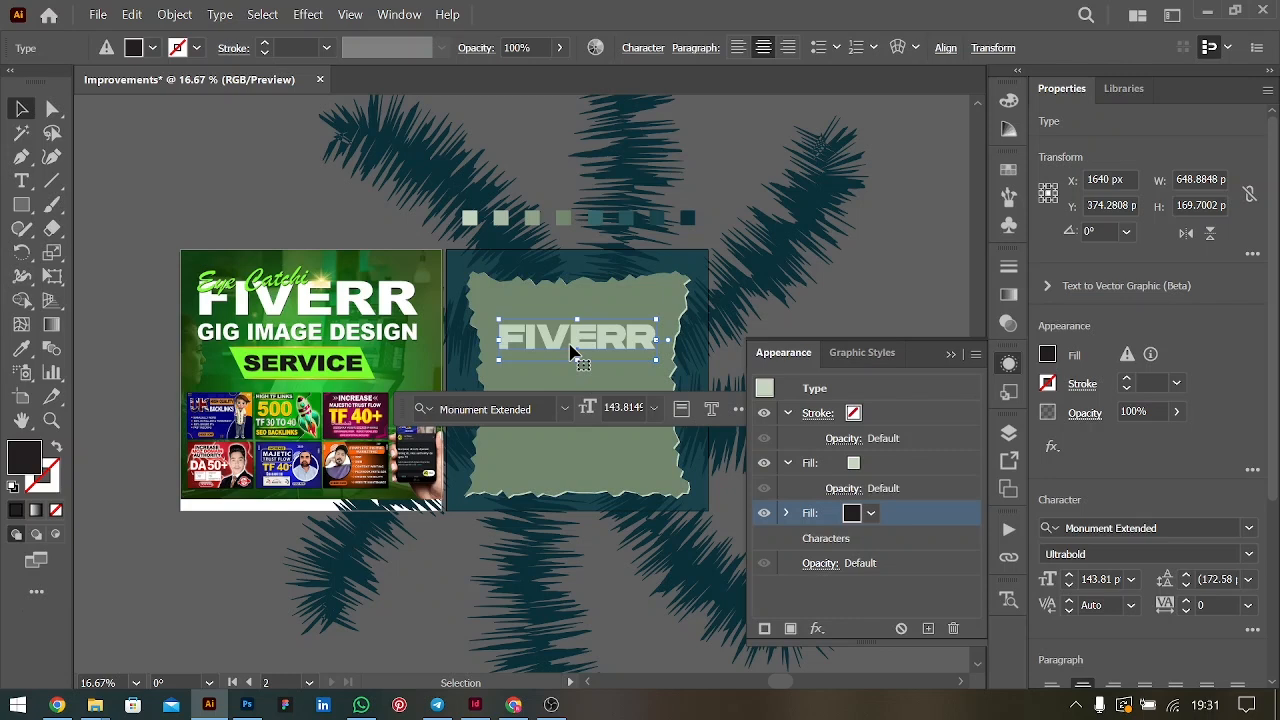
click(817, 628)
mouse_move(918, 249)
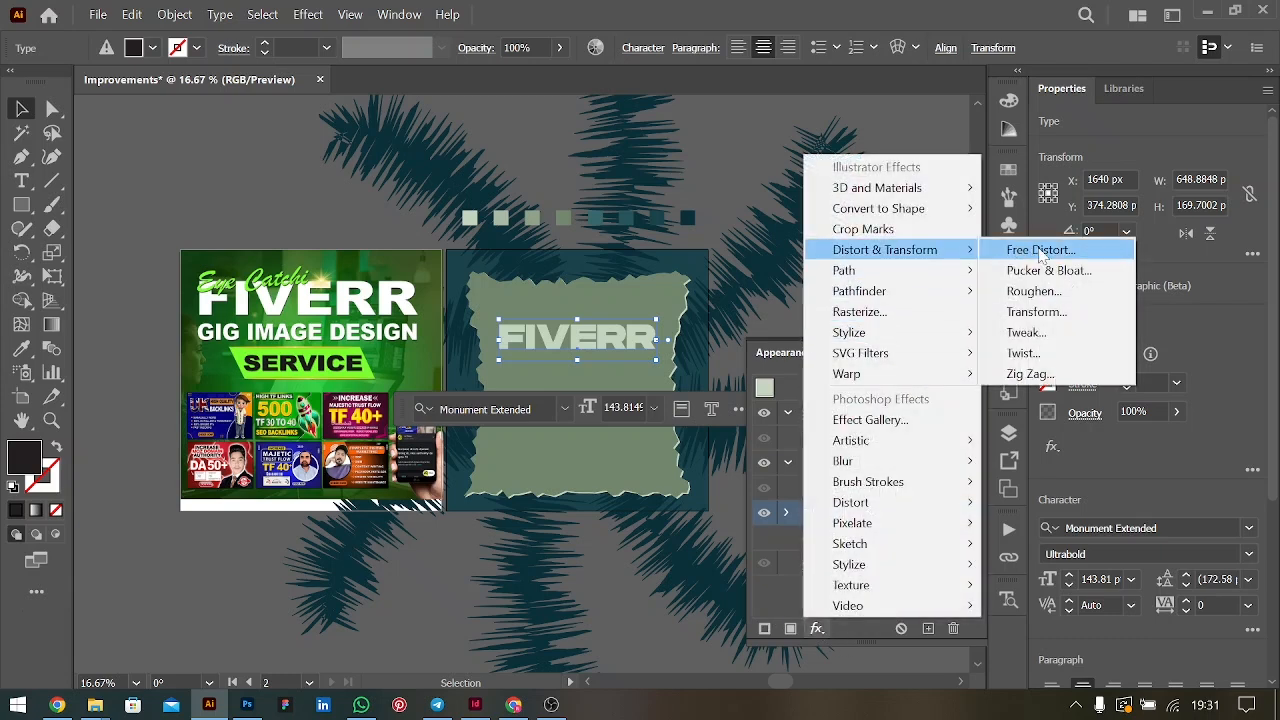
click(1036, 311)
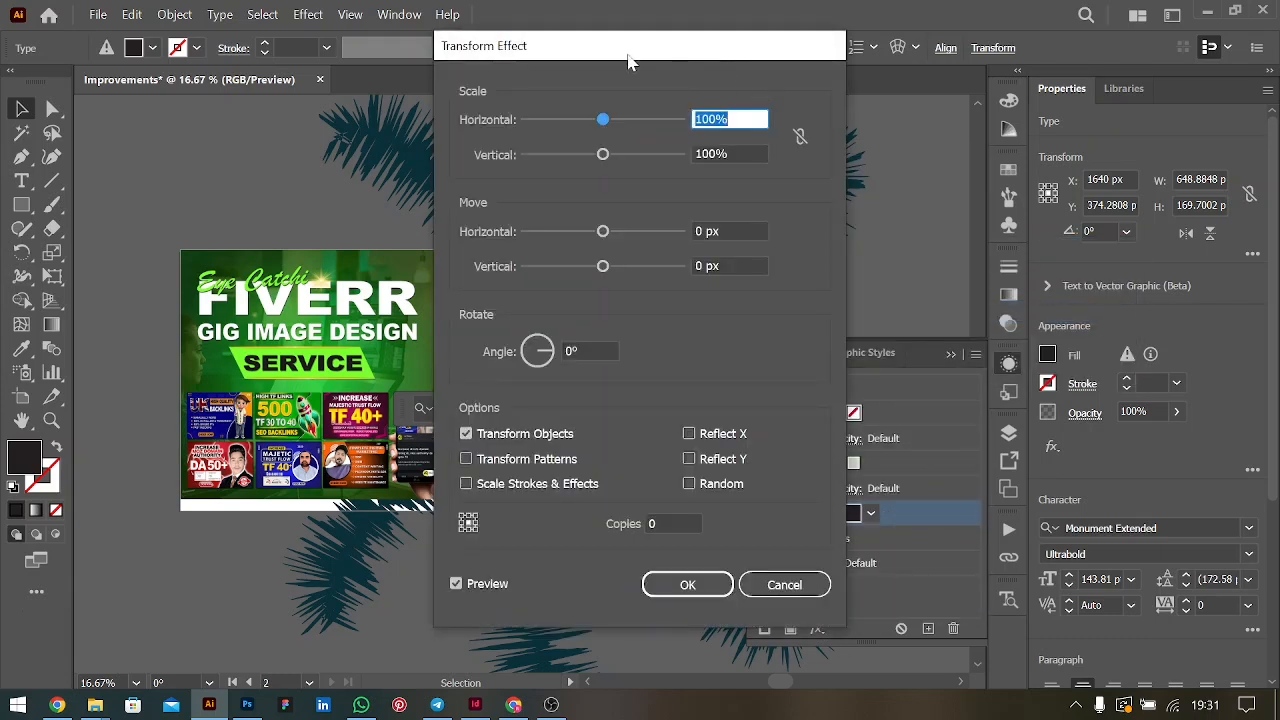
drag(629, 57, 986, 65)
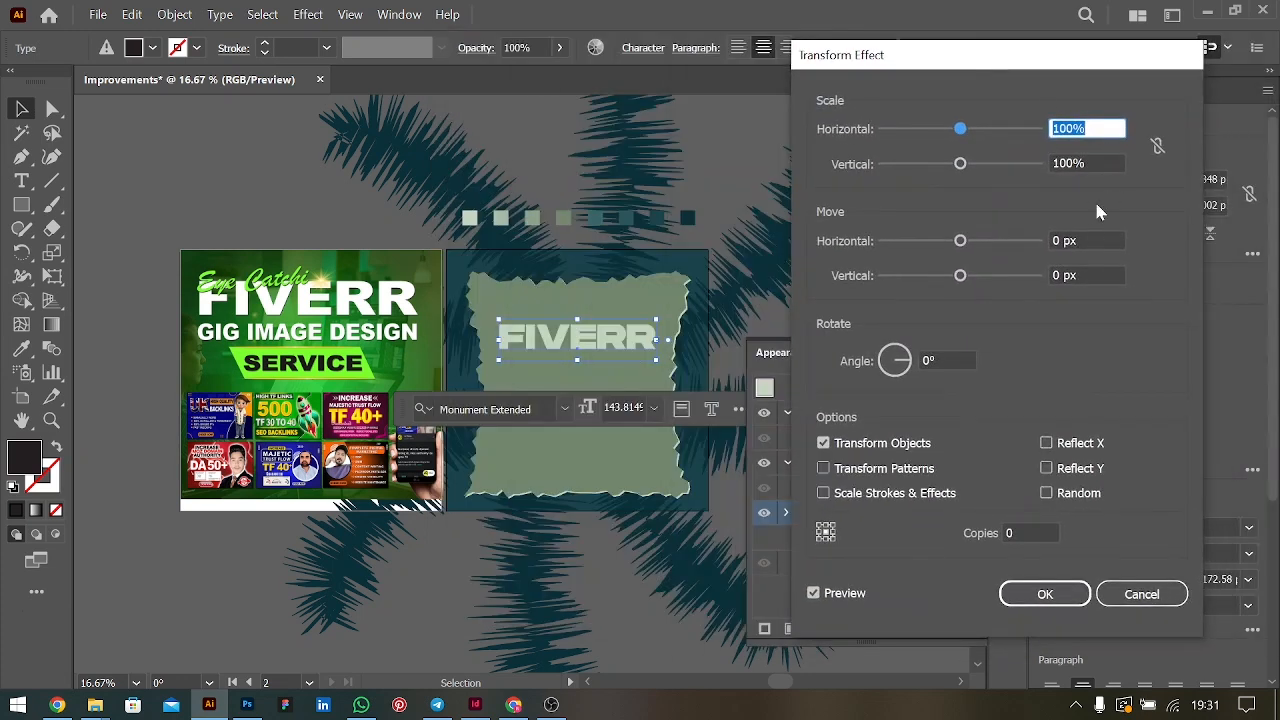
click(1085, 240)
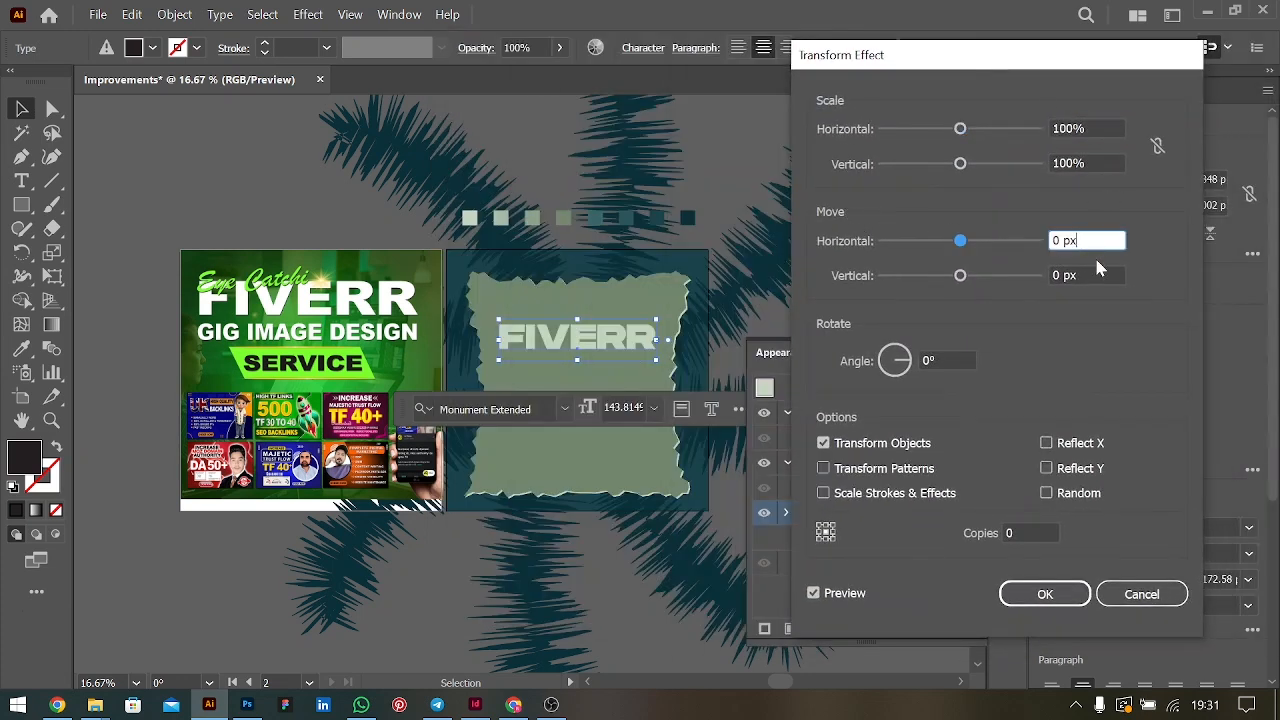
key(Up)
key(Tab)
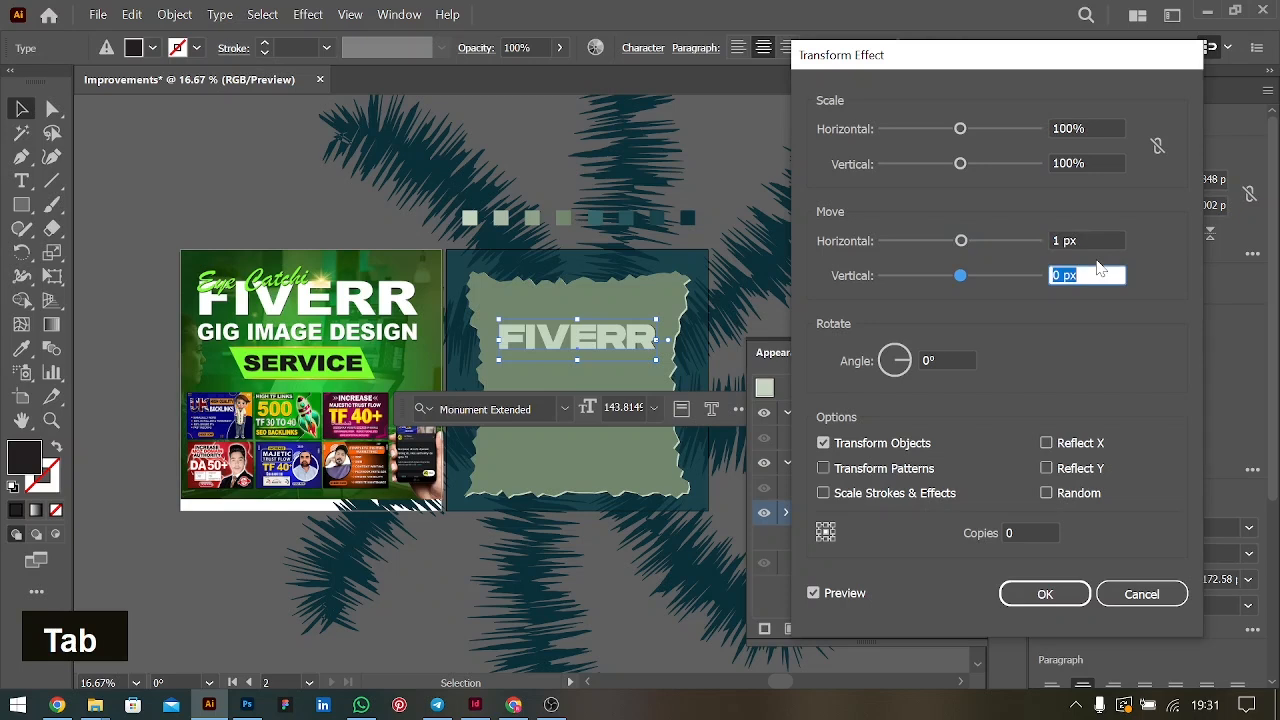
key(Up)
key(Tab)
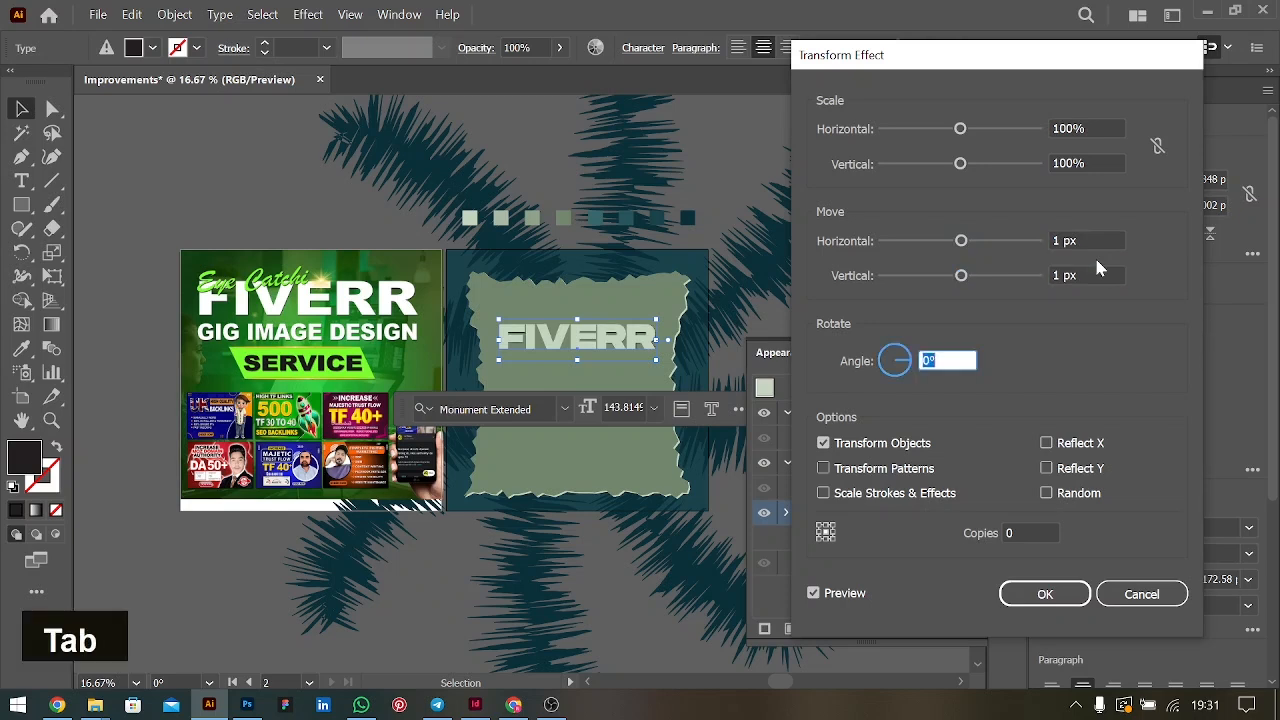
Set the Transform effect to 10 copies and apply it to the lower fill
click(1032, 526)
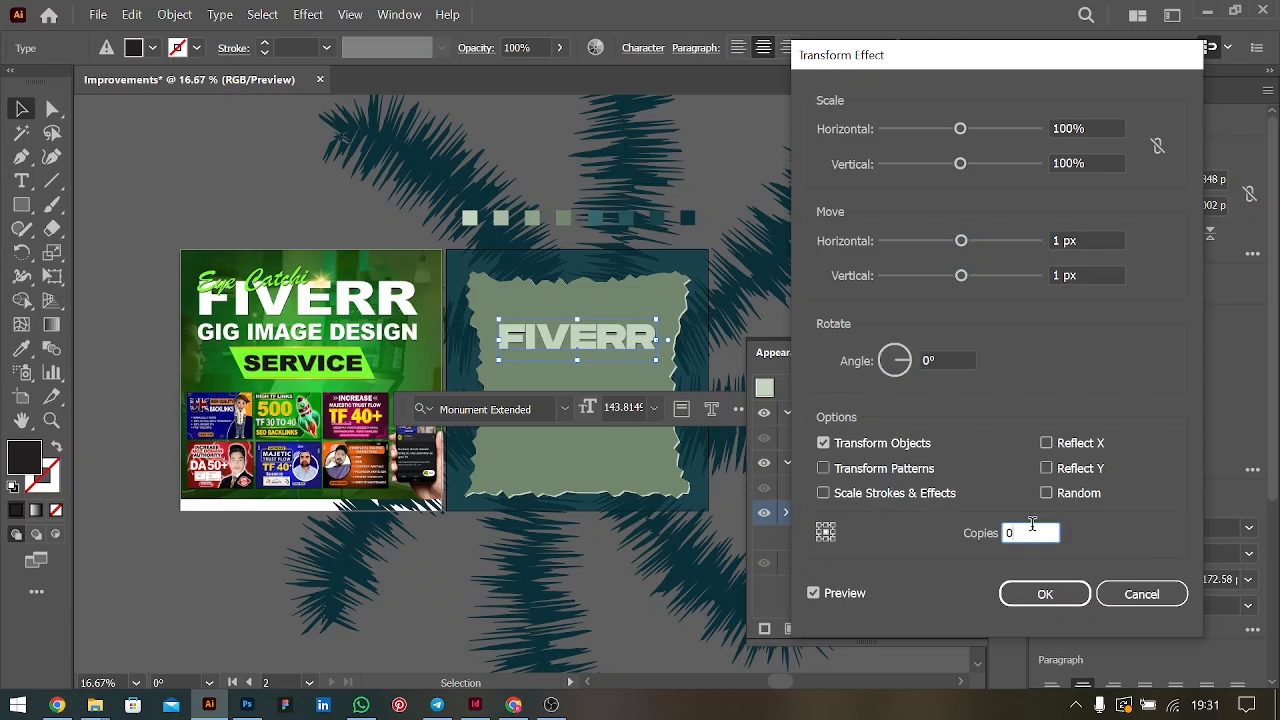
key(shift+Up)
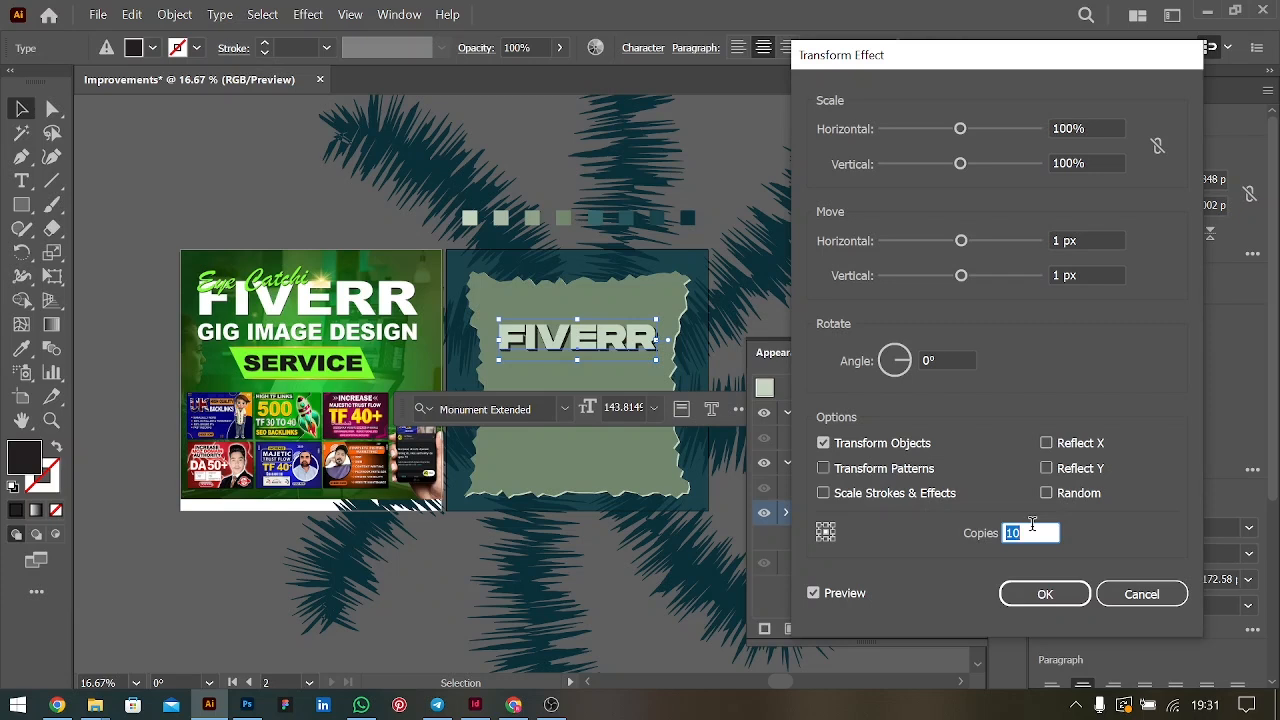
click(1045, 596)
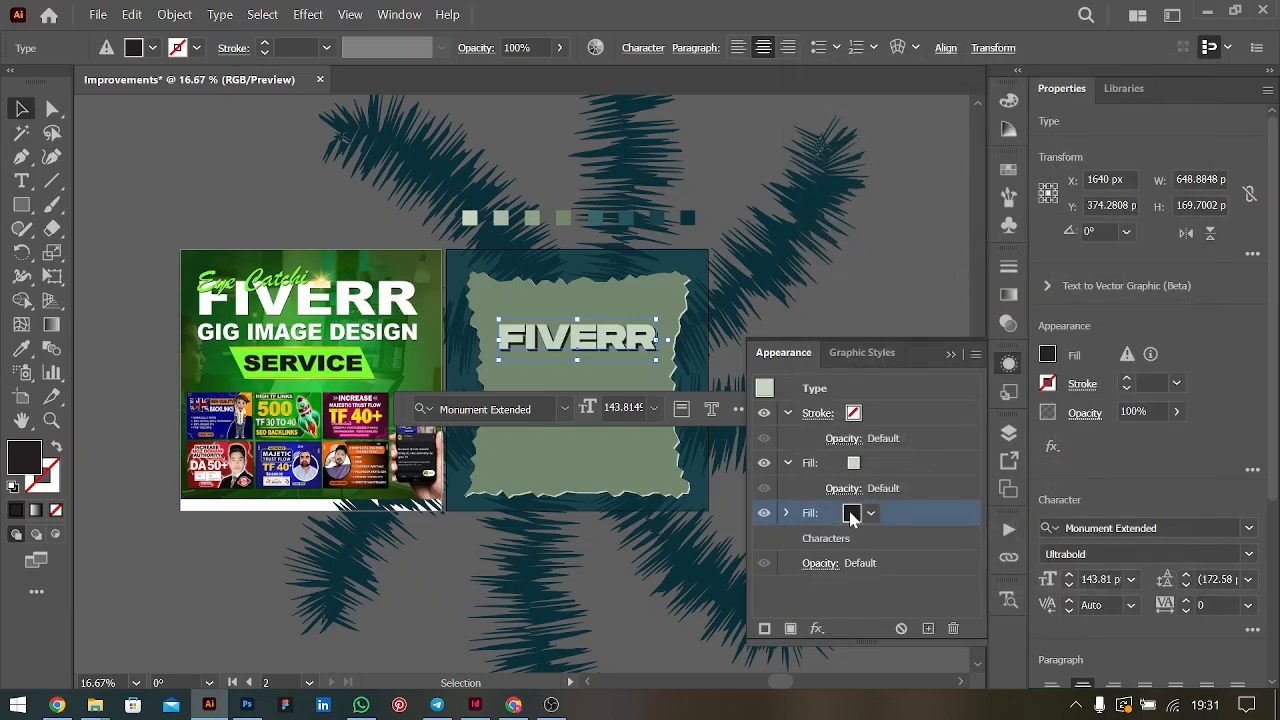
Change the lower fill that forms the FIVERR headline's extrusion to red
click(851, 513)
click(720, 612)
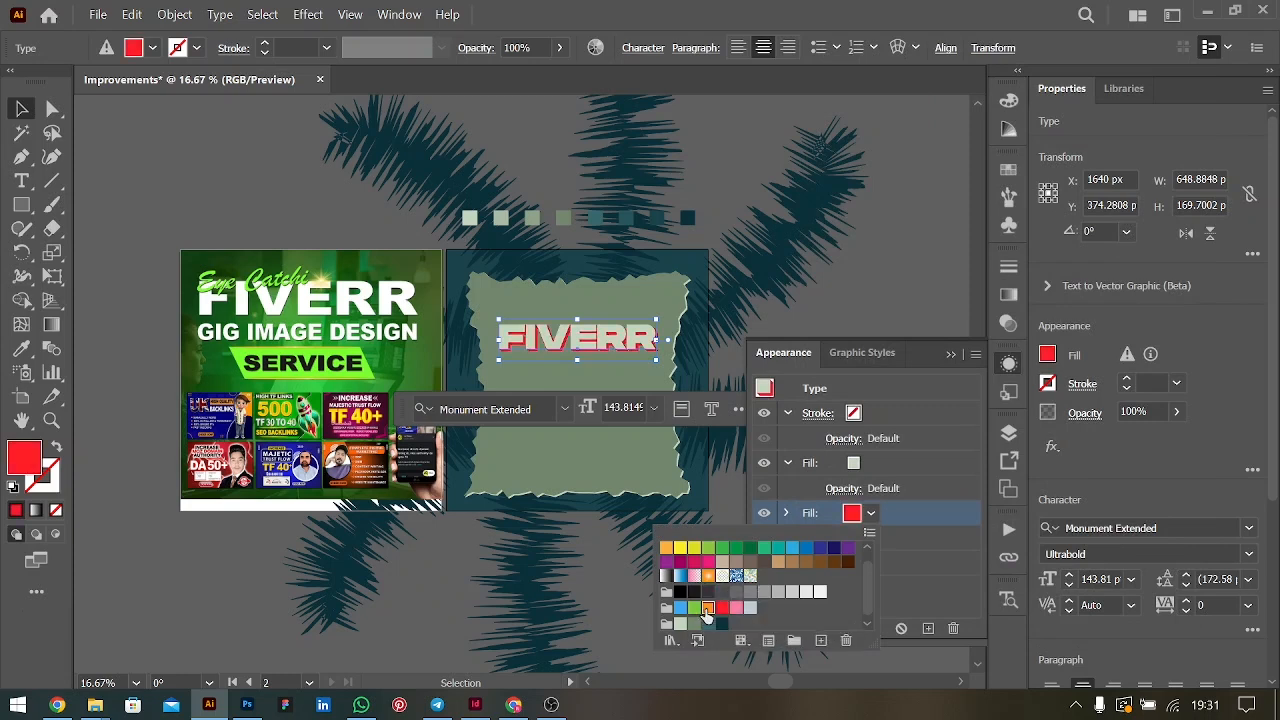
Try orange for the headline's lower fill and undo that colour change
click(707, 610)
click(900, 288)
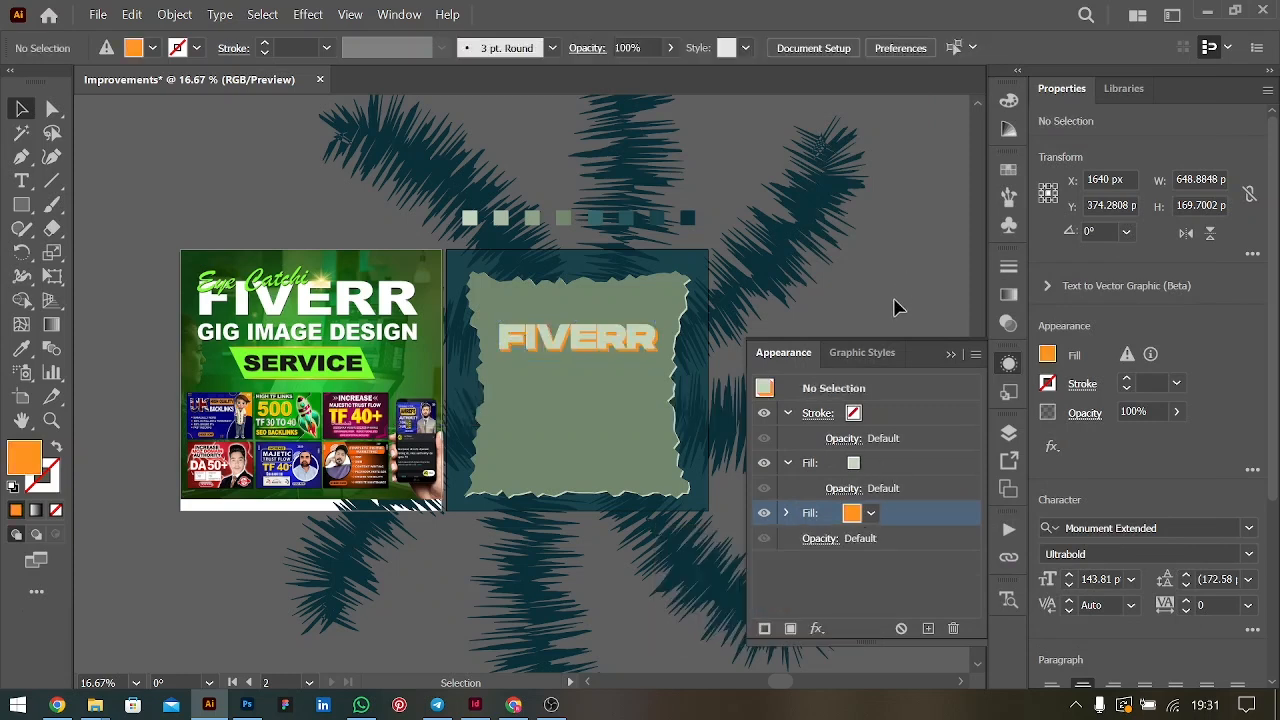
key(ctrl+z)
key(ctrl+z)
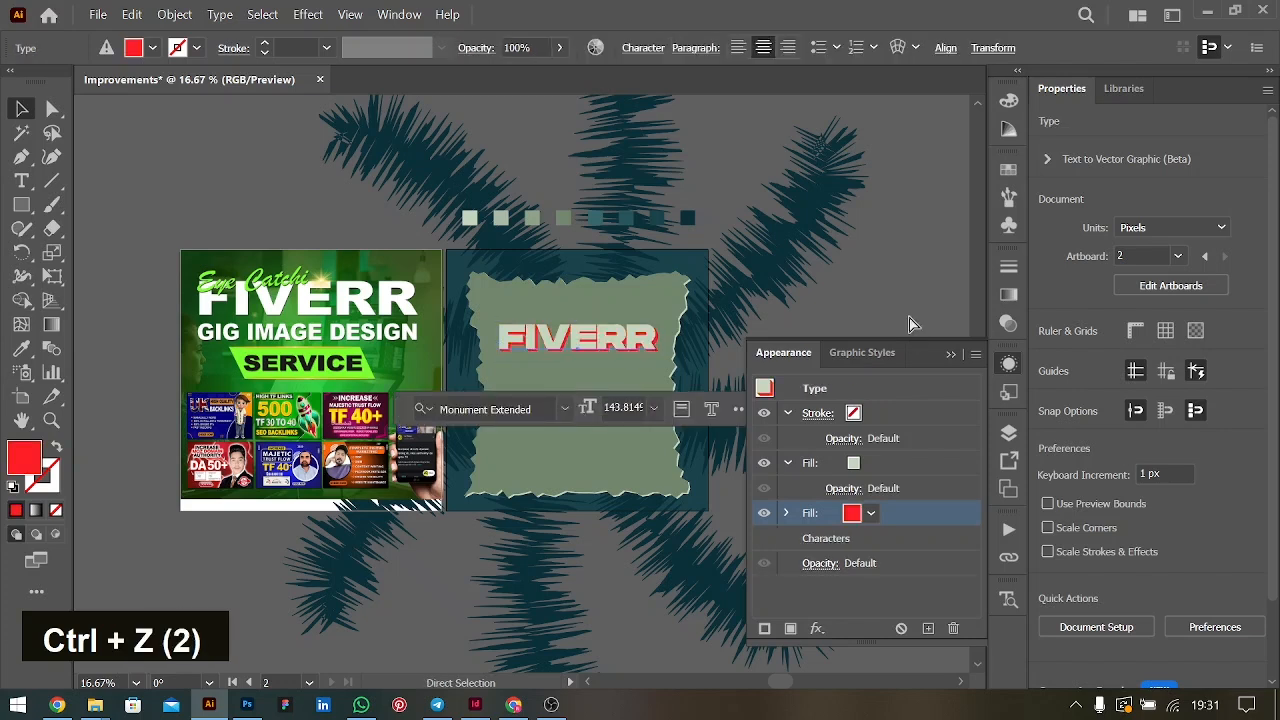
Undo the red colour change on the FIVERR headline's lower fill, collapse its appearance settings and deselect the text
key(ctrl+z)
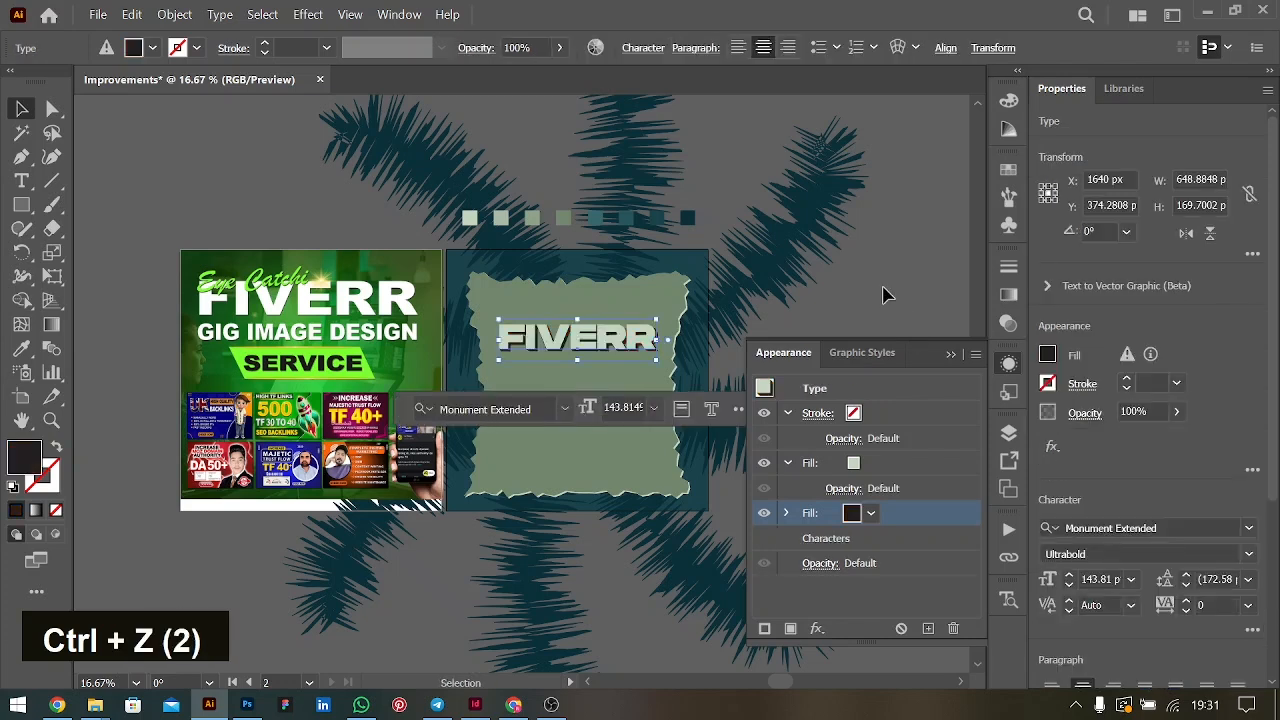
click(950, 353)
click(894, 297)
drag(583, 348, 584, 358)
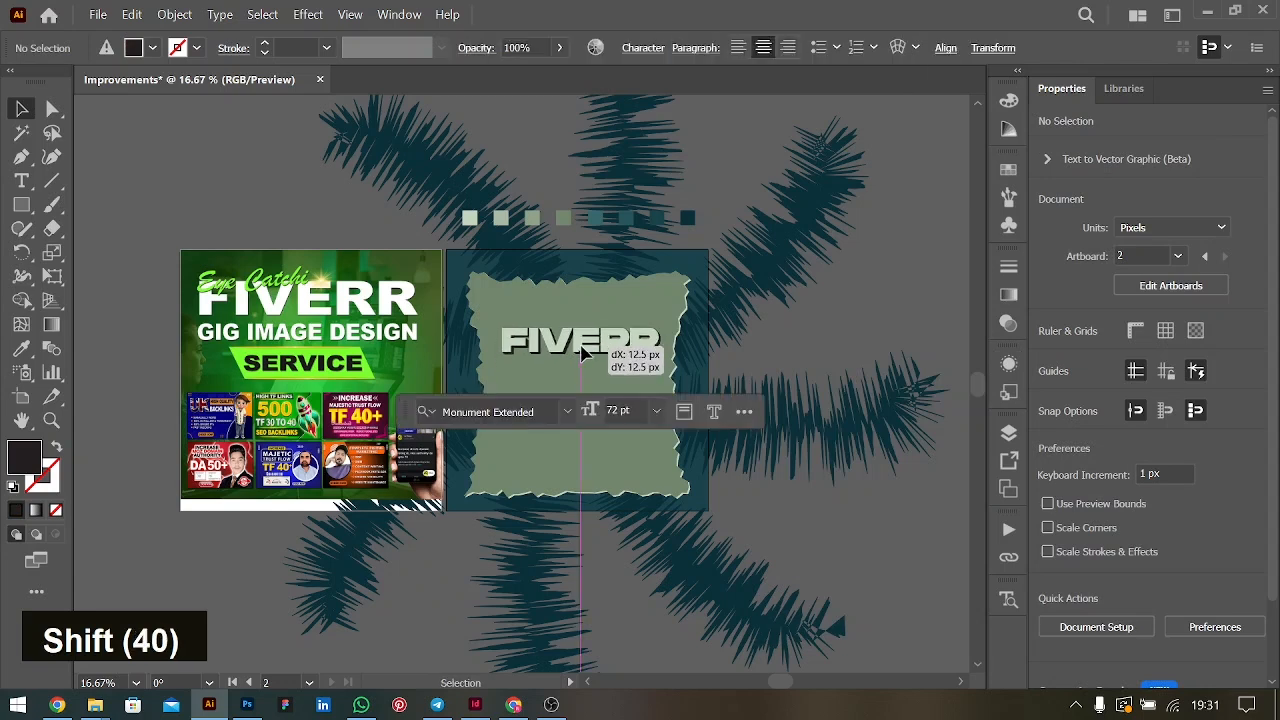
key(ctrl+z)
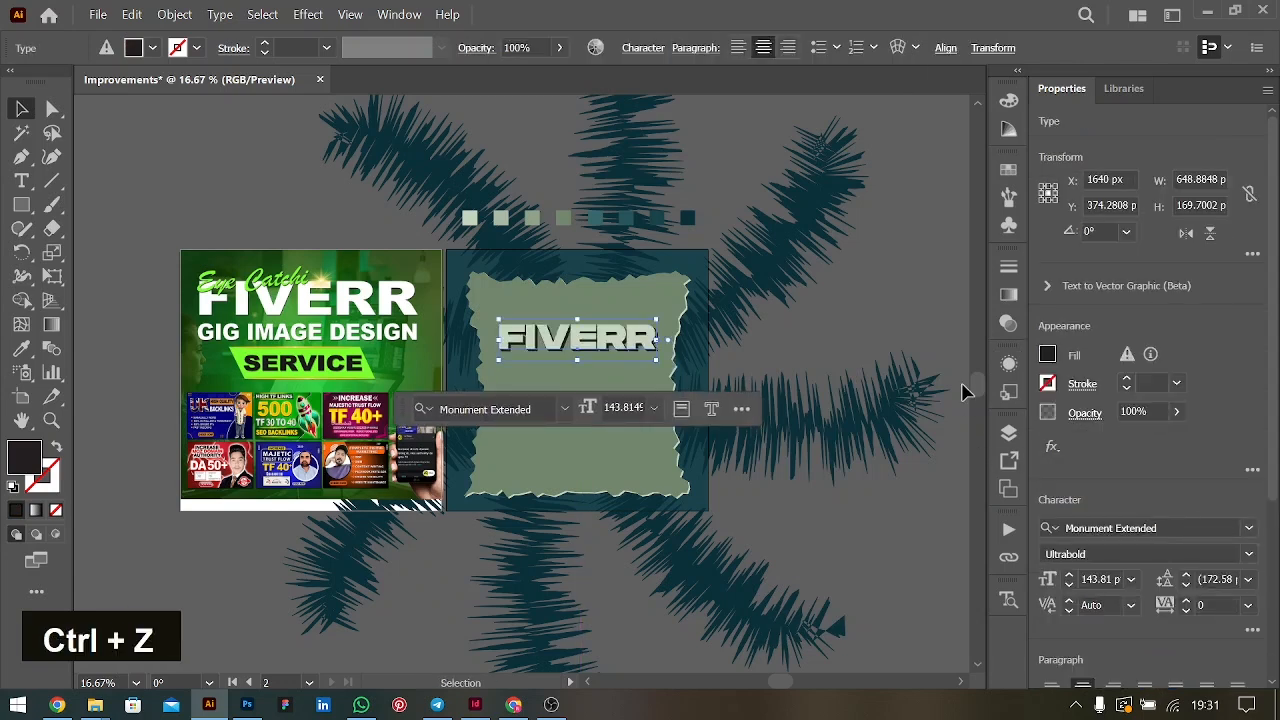
click(831, 326)
key(ctrl+equal)
scroll(678, 318, left, 2)
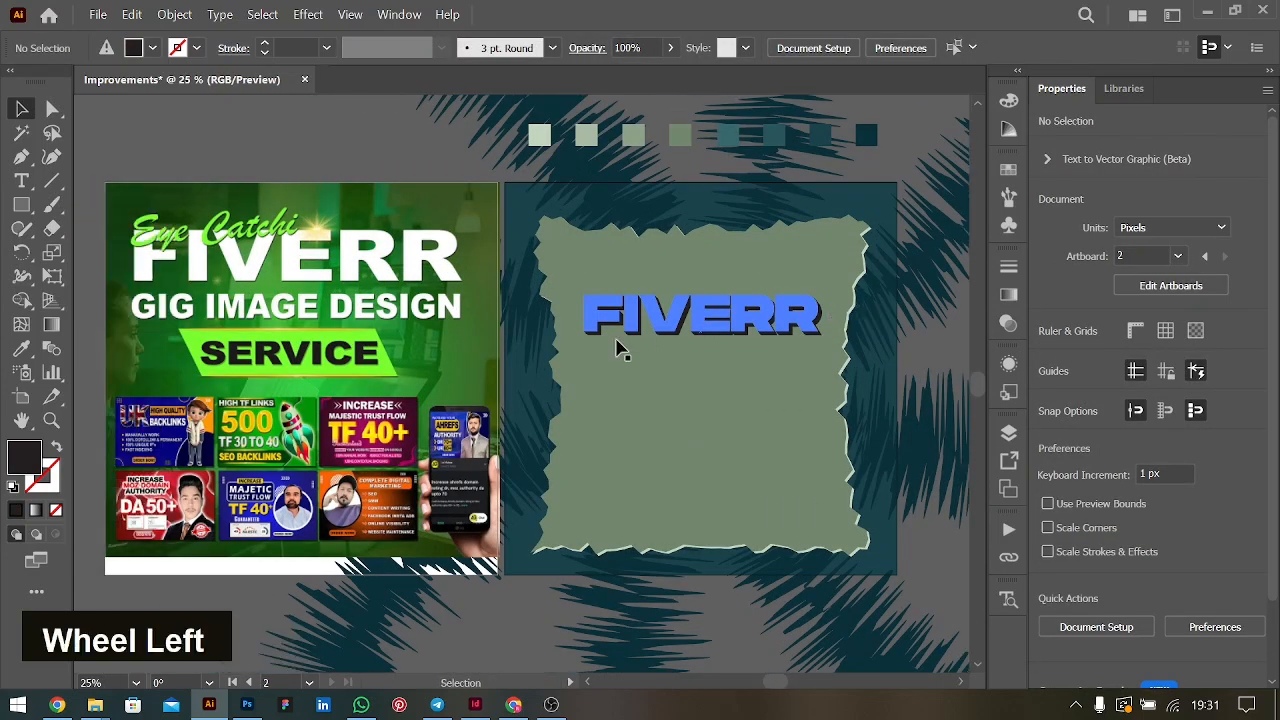
key(alt)
drag(733, 318, 733, 318)
Add the text "Get Catchy" on the green panel and centre it just above the FIVERR headline
click(22, 181)
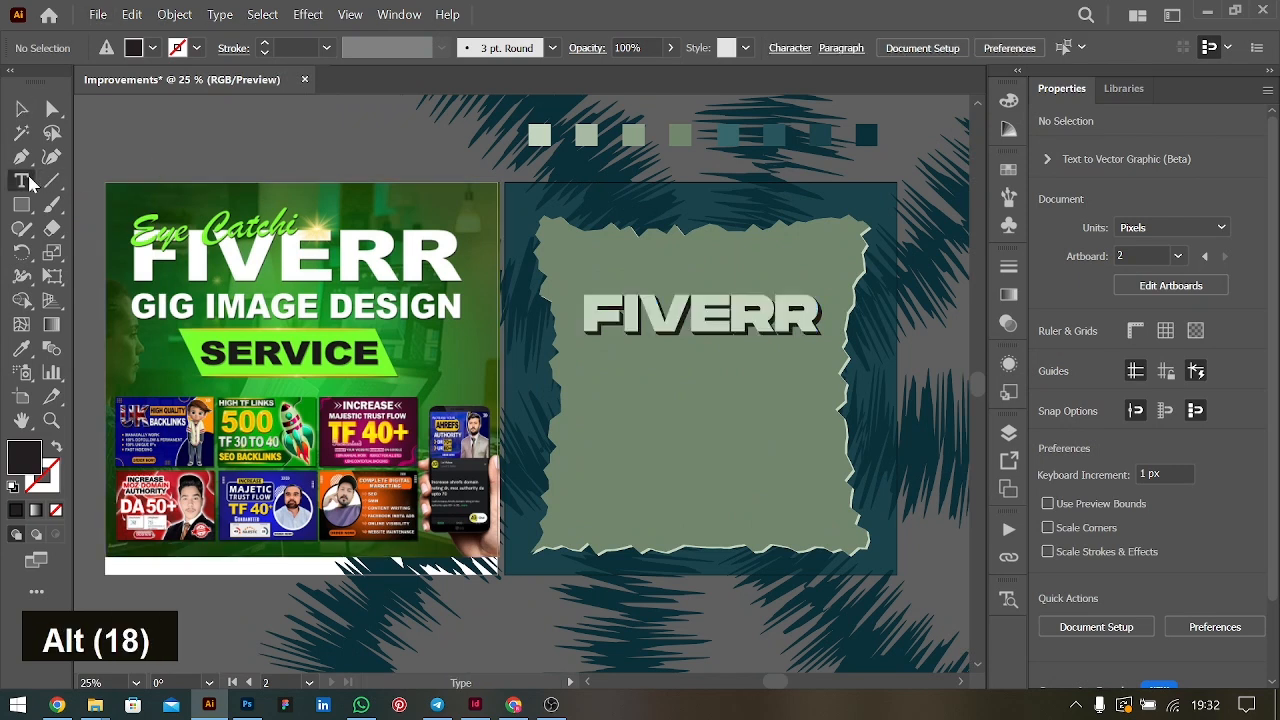
click(614, 268)
key(Caps_Lock)
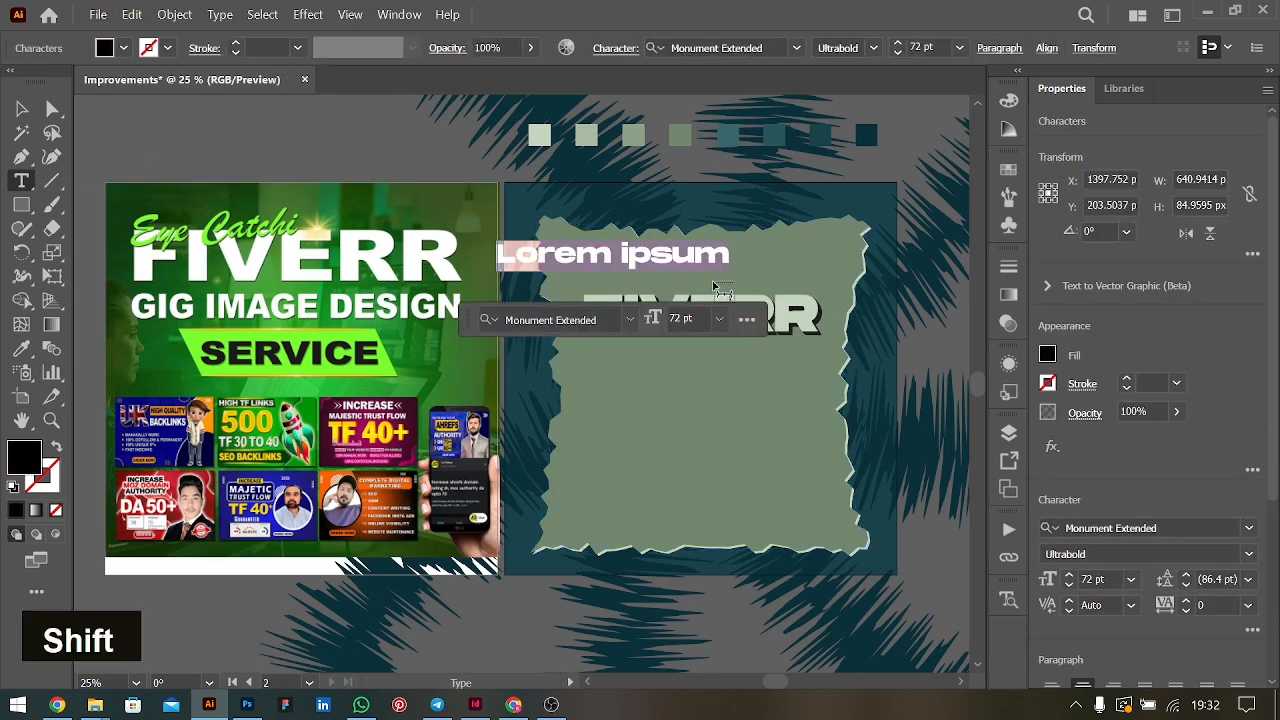
text(Get Catchy)
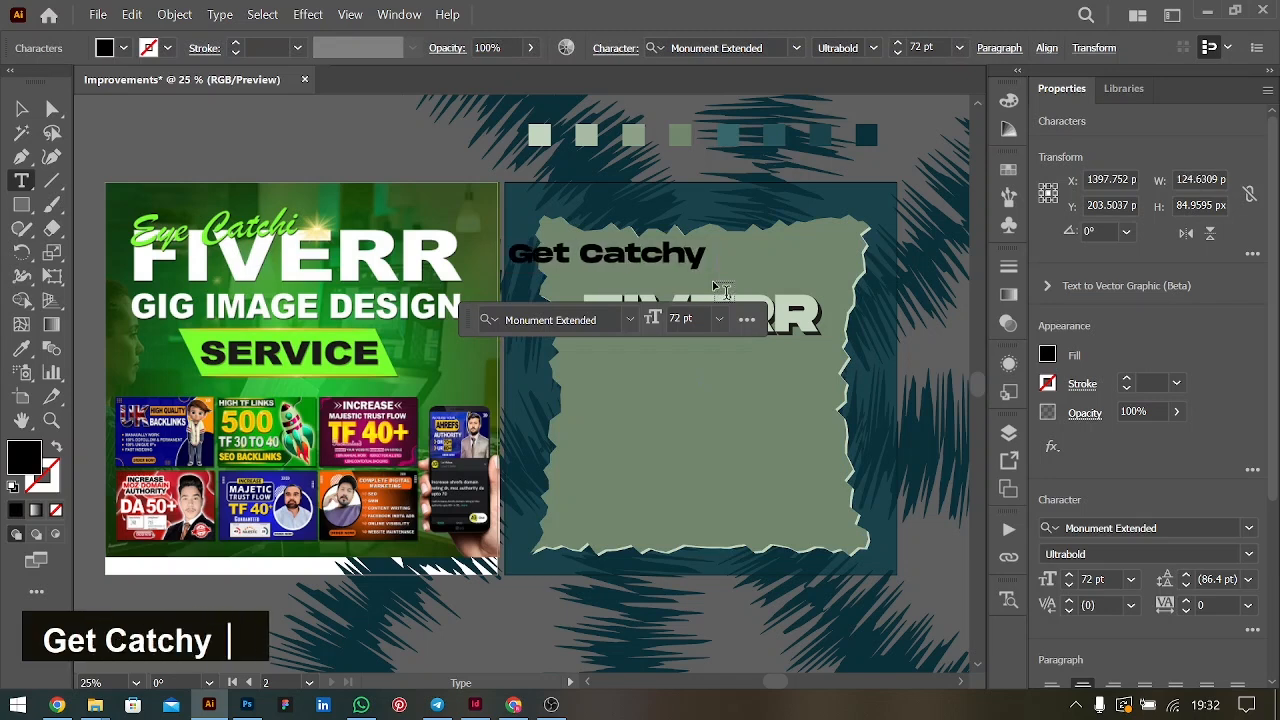
key(BackSpace)
key(shift+Home)
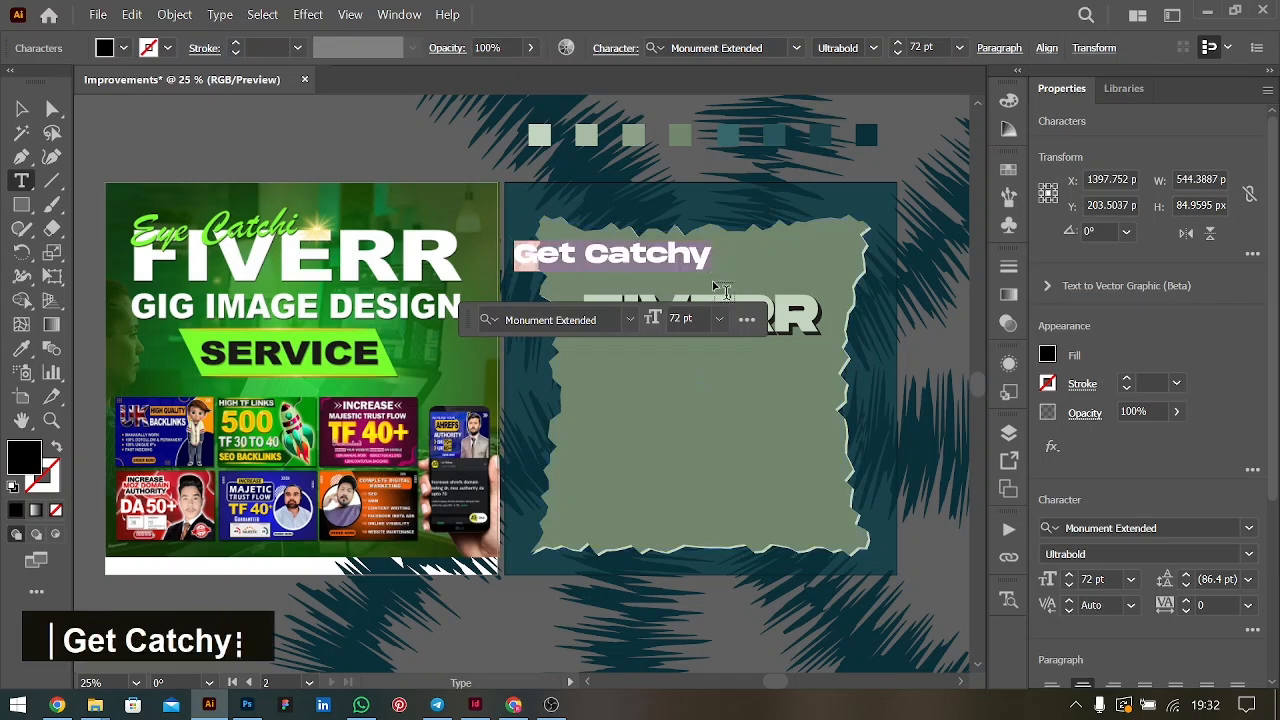
click(22, 109)
drag(672, 258, 727, 283)
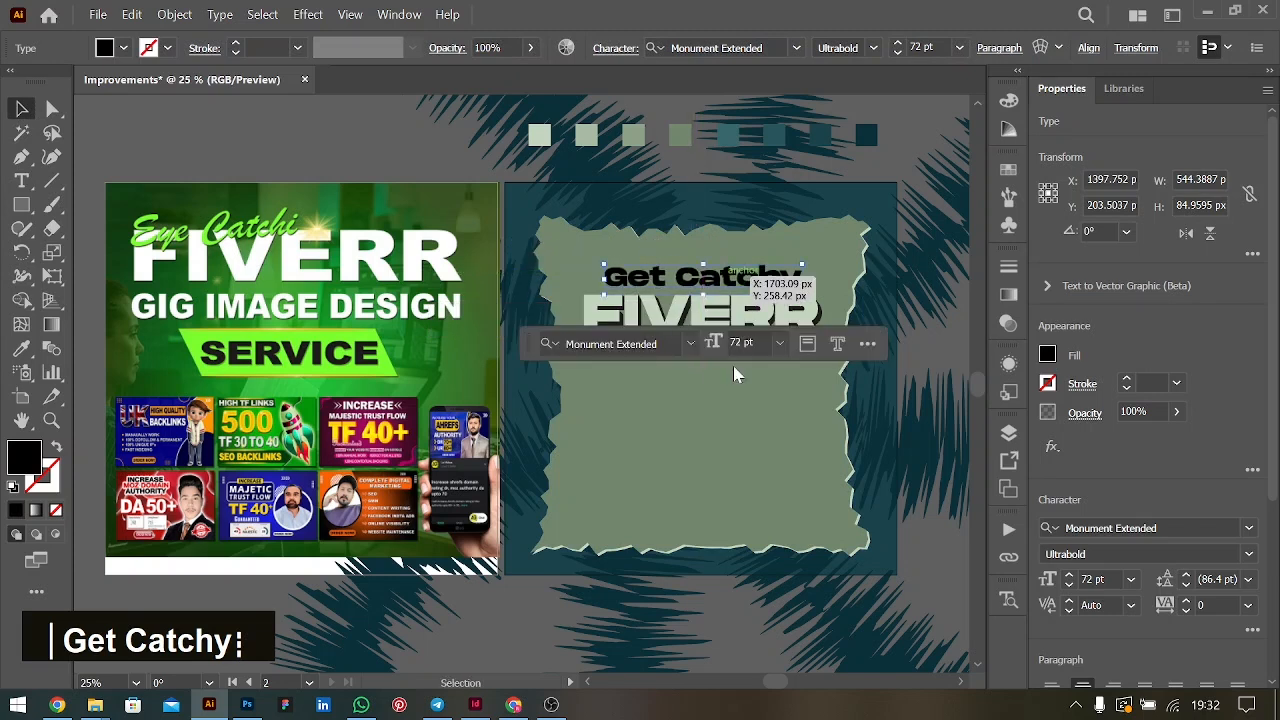
Set the "Get Catchy" text in Satoshi Bold and convert it to uppercase
click(1170, 527)
text(satosh)
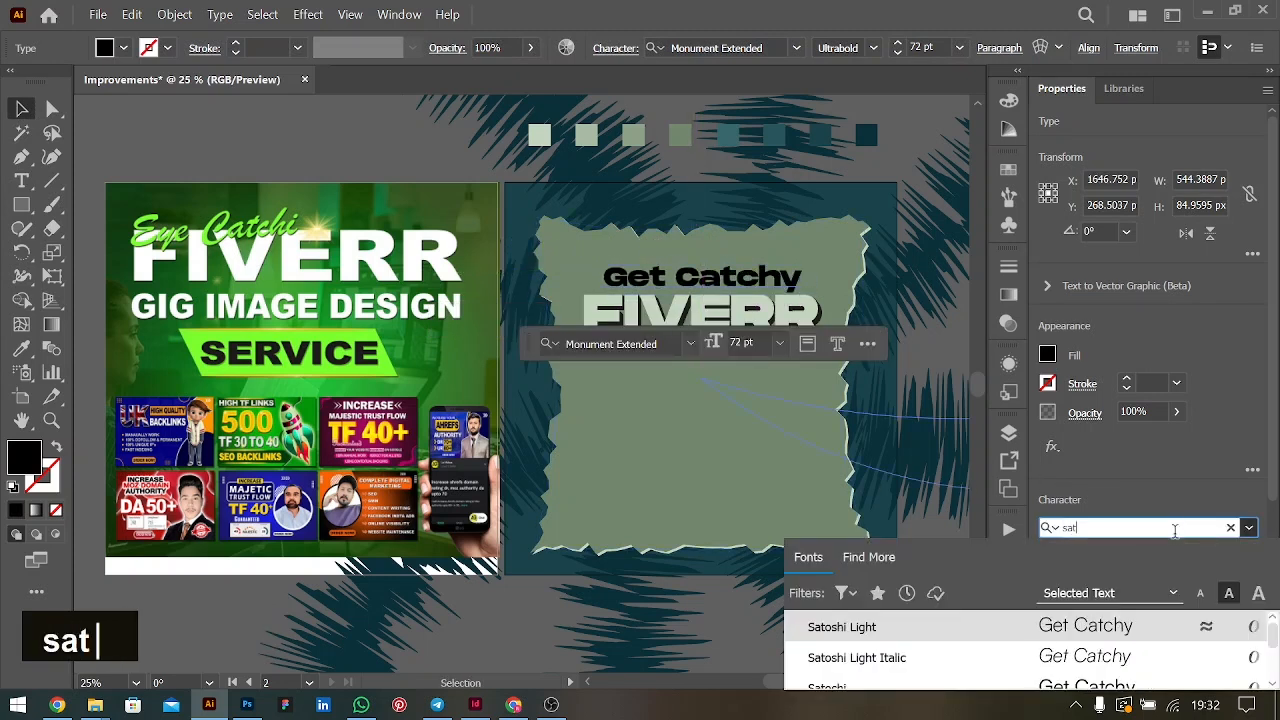
click(1104, 630)
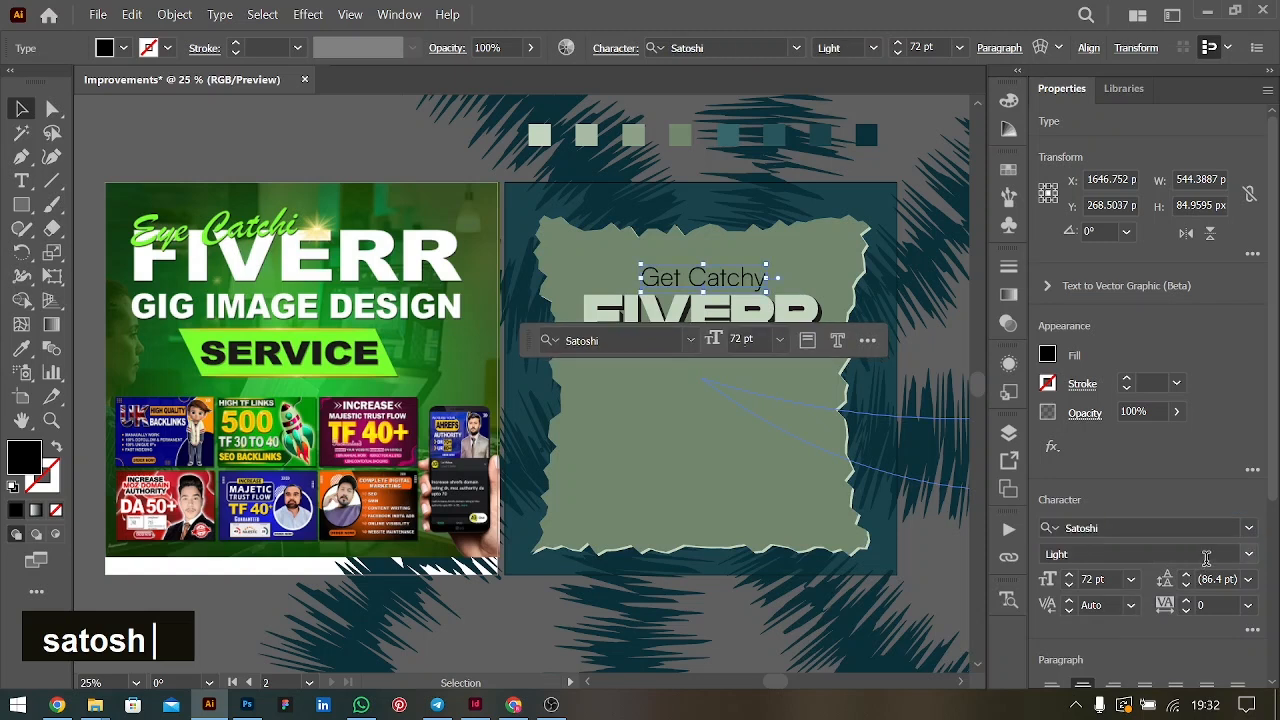
click(1247, 558)
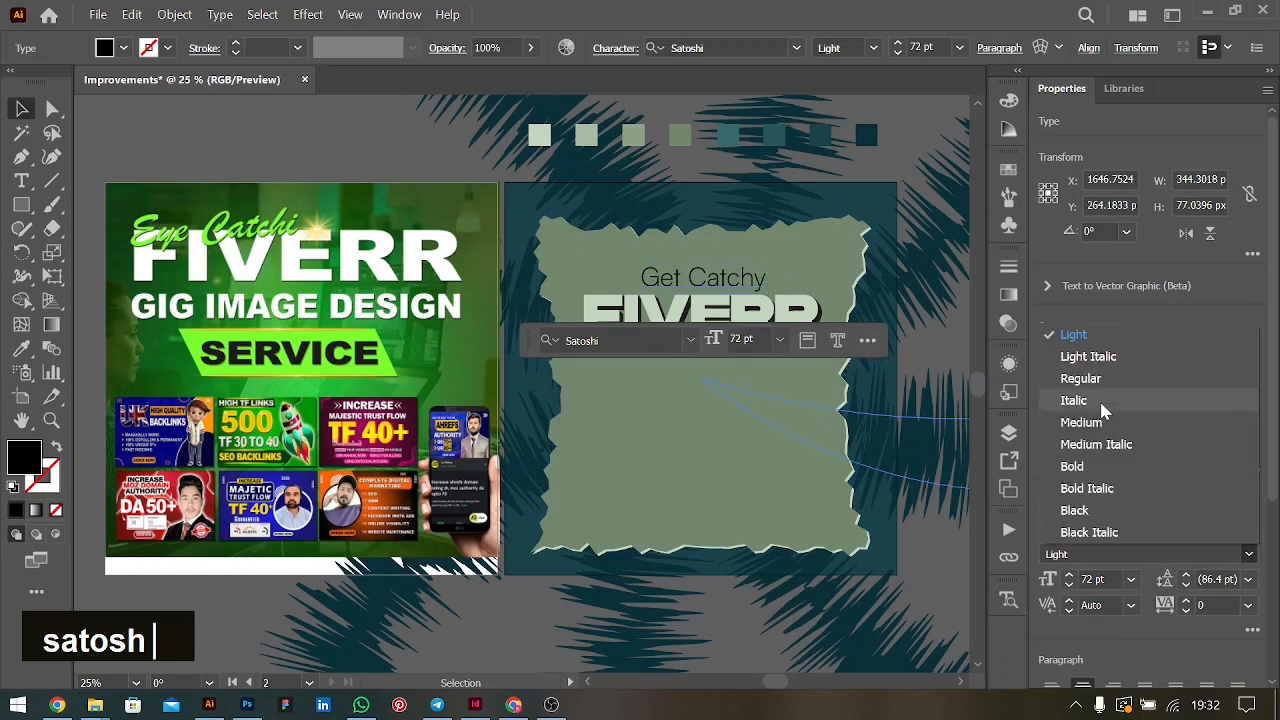
click(1074, 466)
click(220, 14)
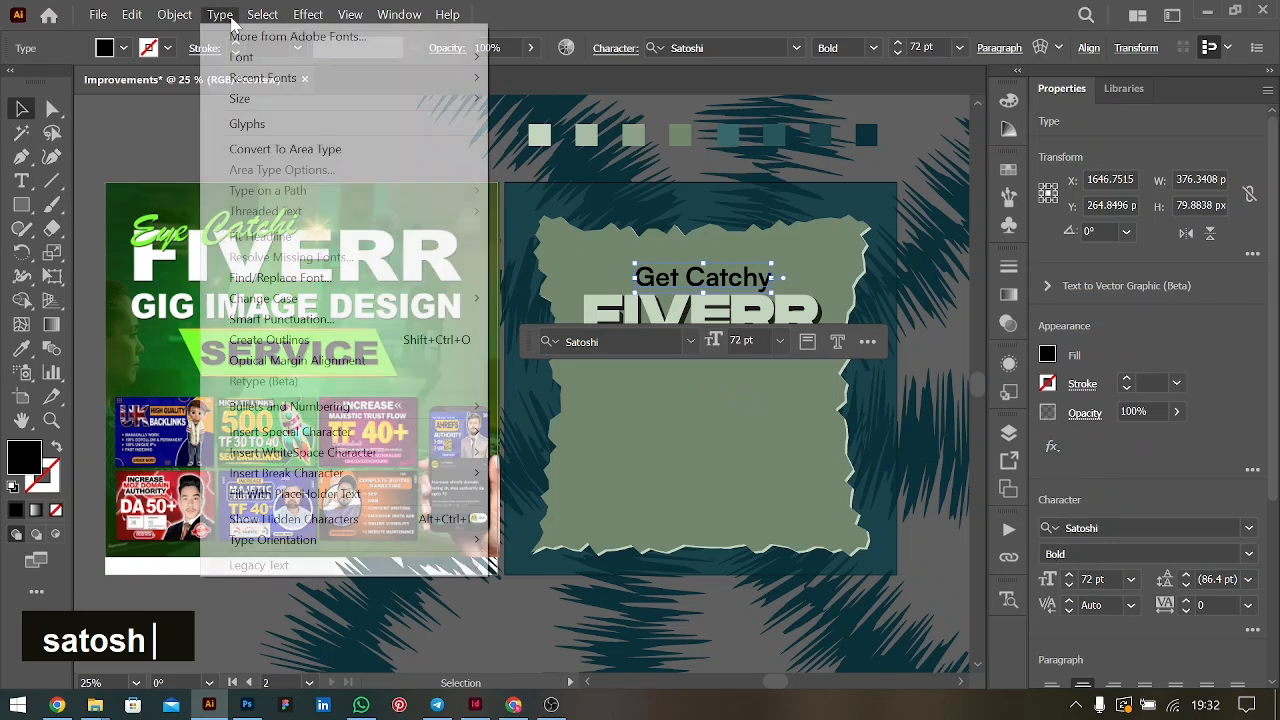
mouse_move(416, 300)
click(578, 302)
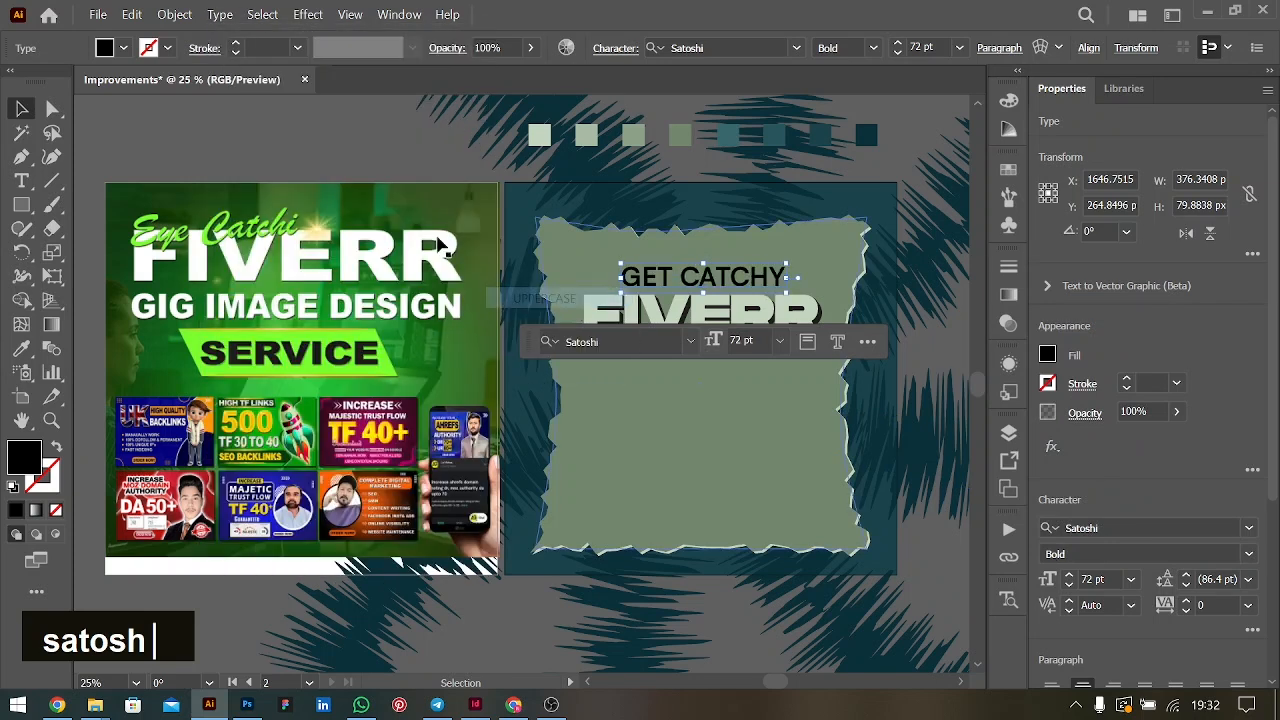
Scale the GET CATCHY text down to about 37.78 pt, make it white and nudge it down 2 px towards the headline
drag(787, 279, 747, 284)
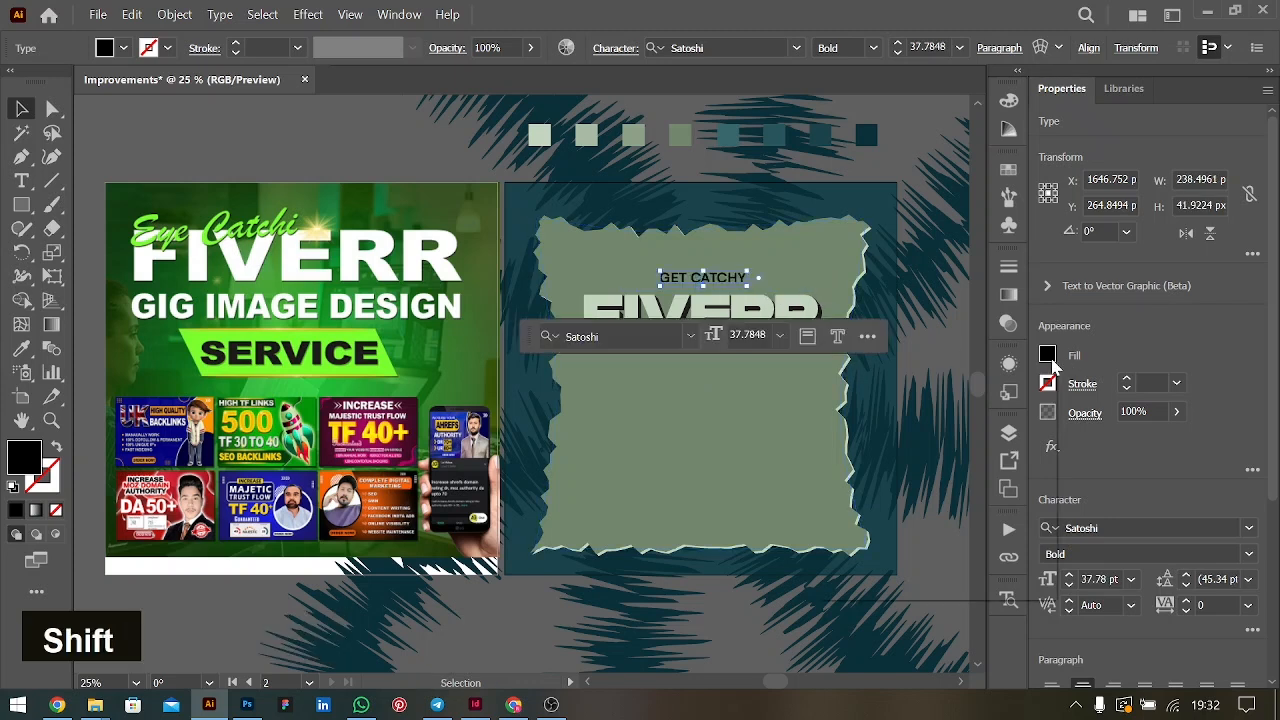
click(1047, 354)
double_click(858, 428)
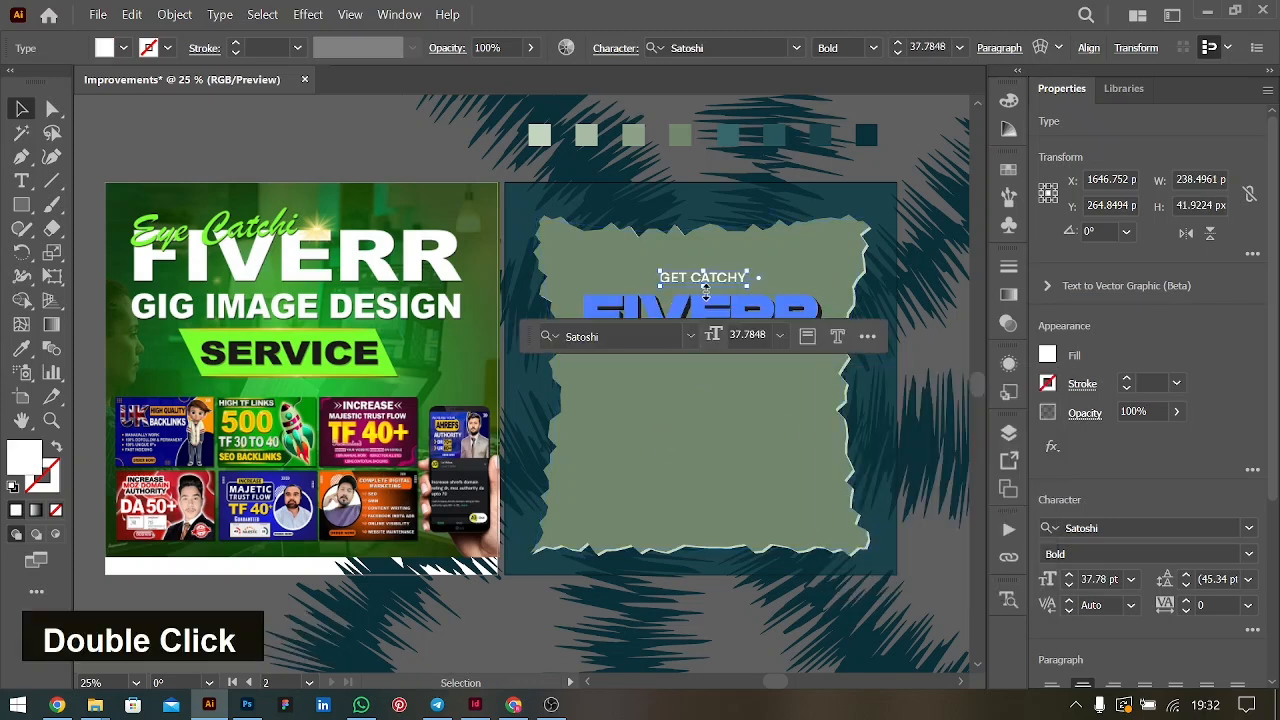
key(Down)
key(Down)
click(779, 313)
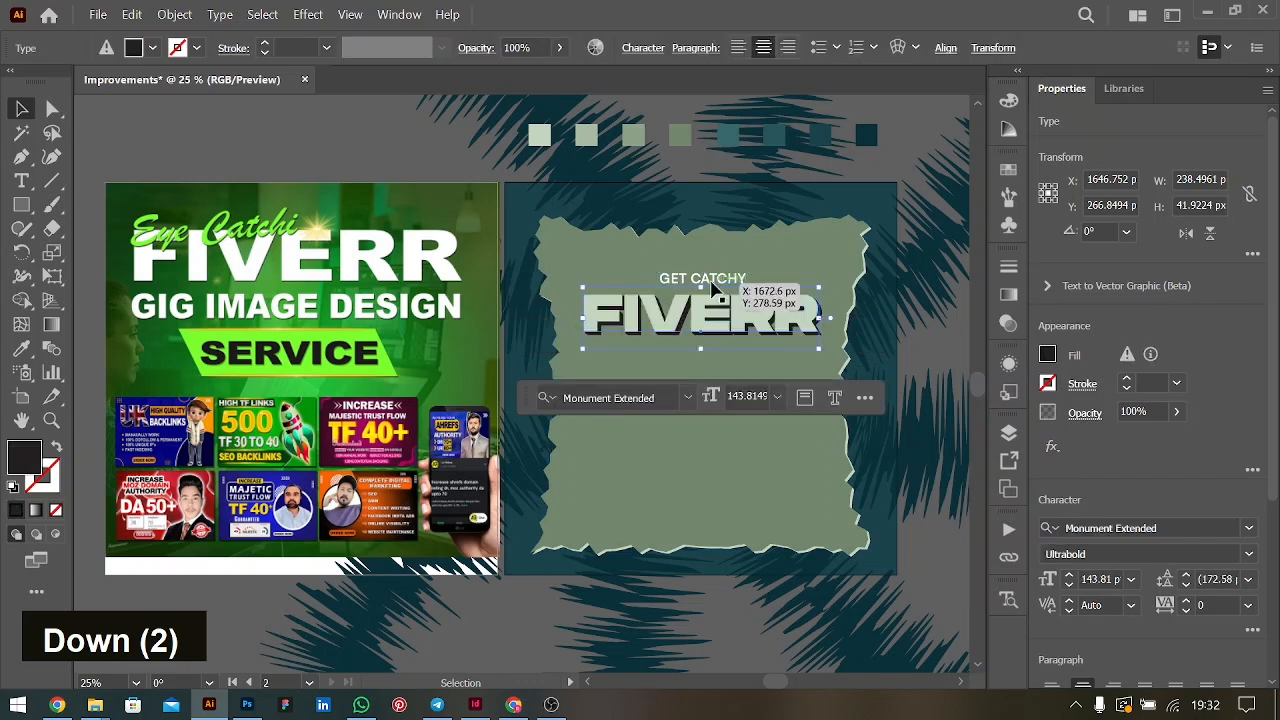
key(m)
drag(577, 349, 657, 447)
click(32, 110)
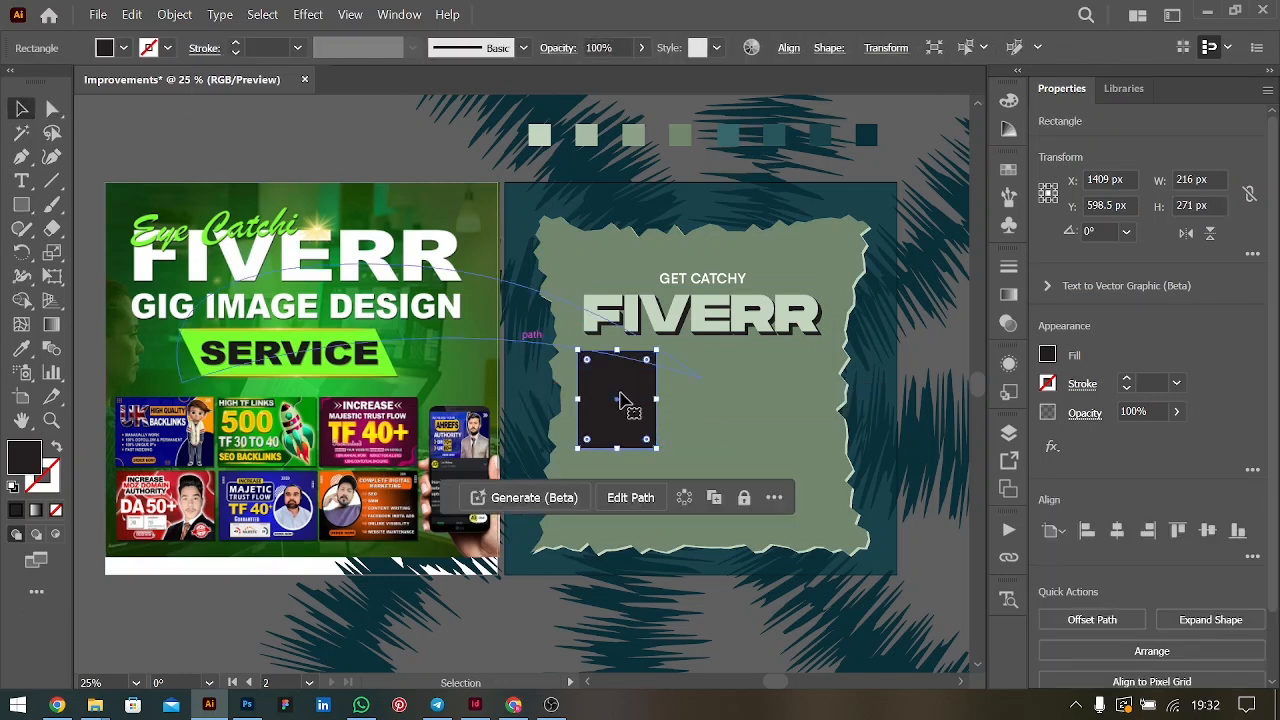
key(BackSpace)
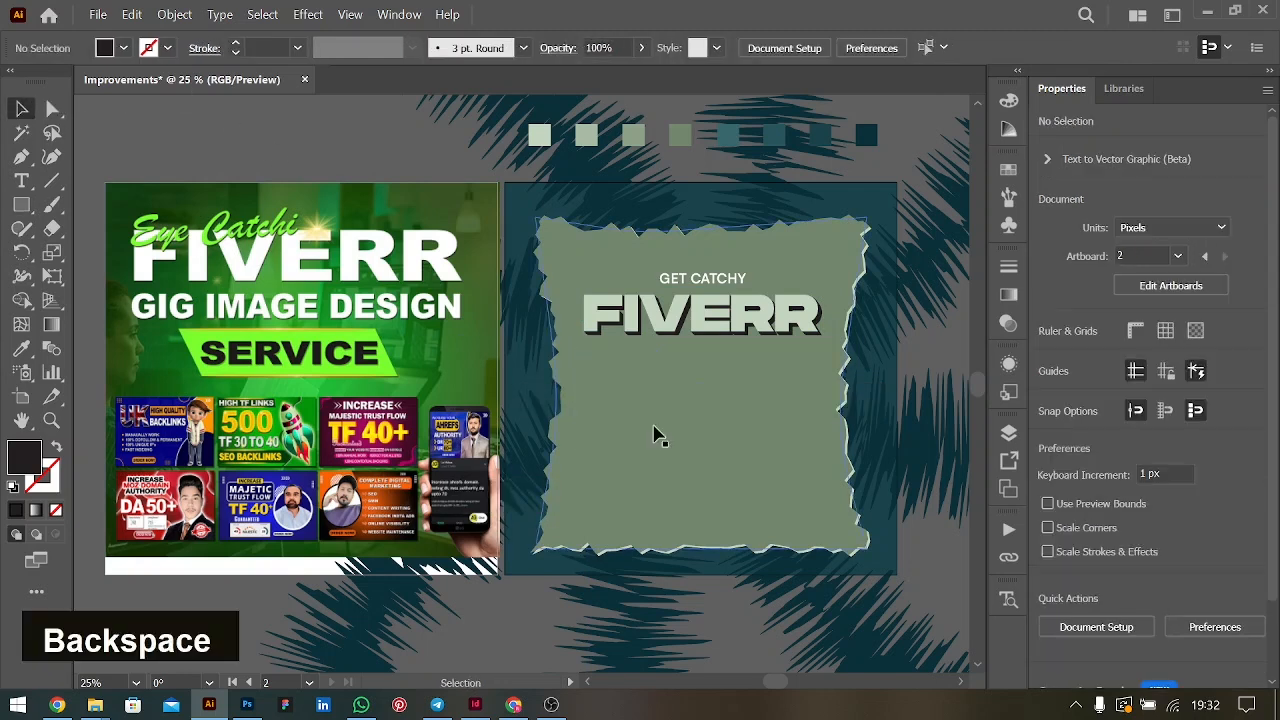
Draw a dark square of about 193 px below the FIVERR headline and duplicate it into an evenly spaced row of three
key(m)
drag(584, 350, 702, 407)
key(v)
key(ctrl+d)
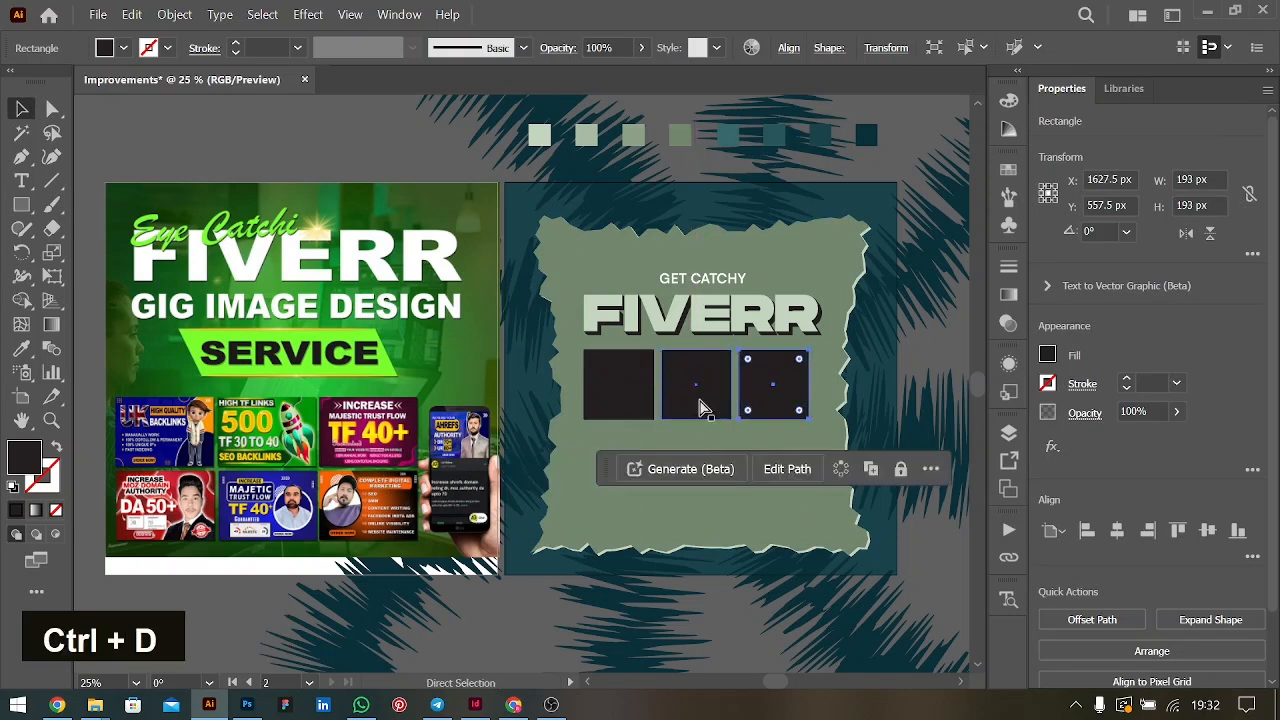
Centre the row of three squares under the headline and duplicate it below as a second row
shift+click(697, 380)
shift+click(617, 389)
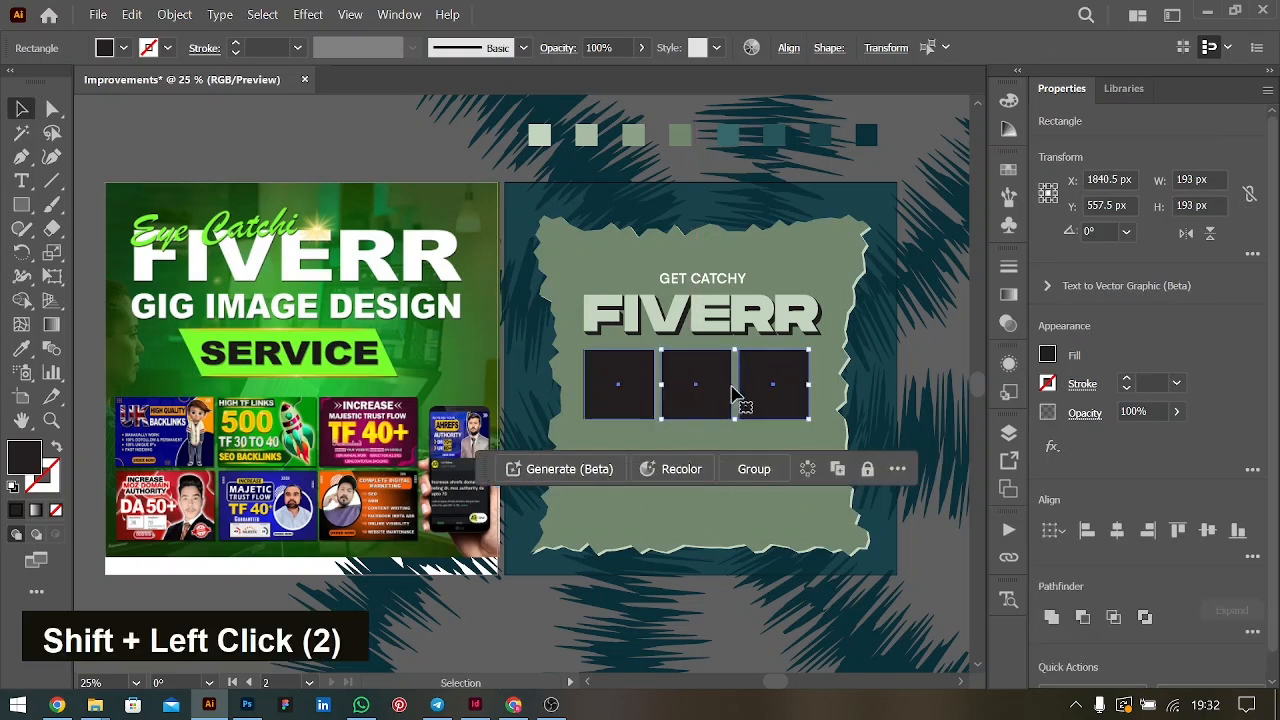
drag(733, 393, 729, 393)
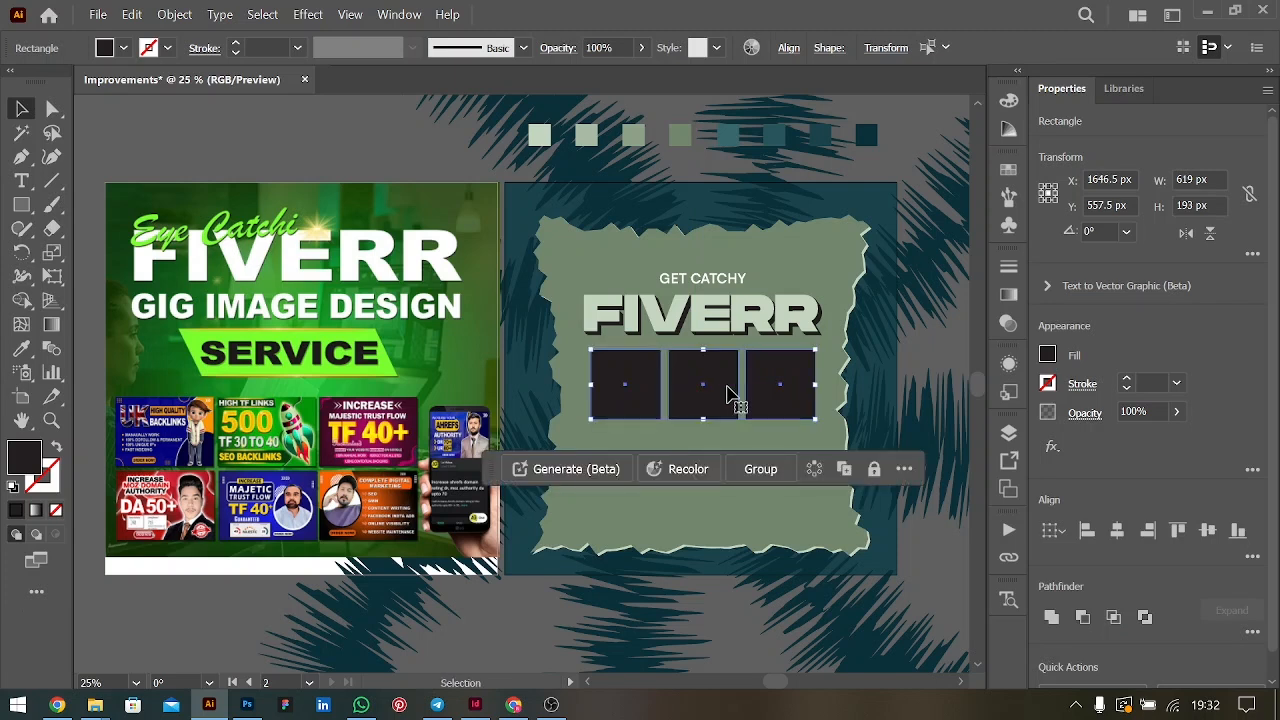
drag(729, 393, 728, 477)
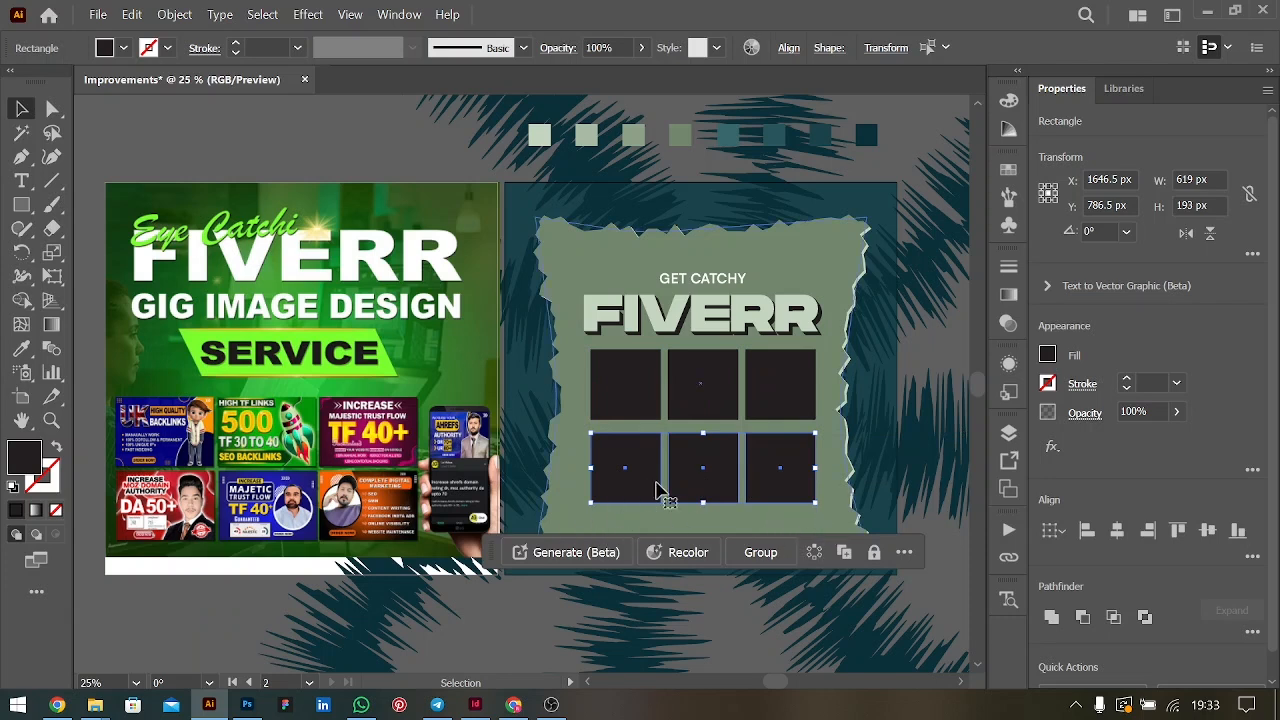
Select the first square of the upper row and start placing images from the May 24 folder
click(633, 382)
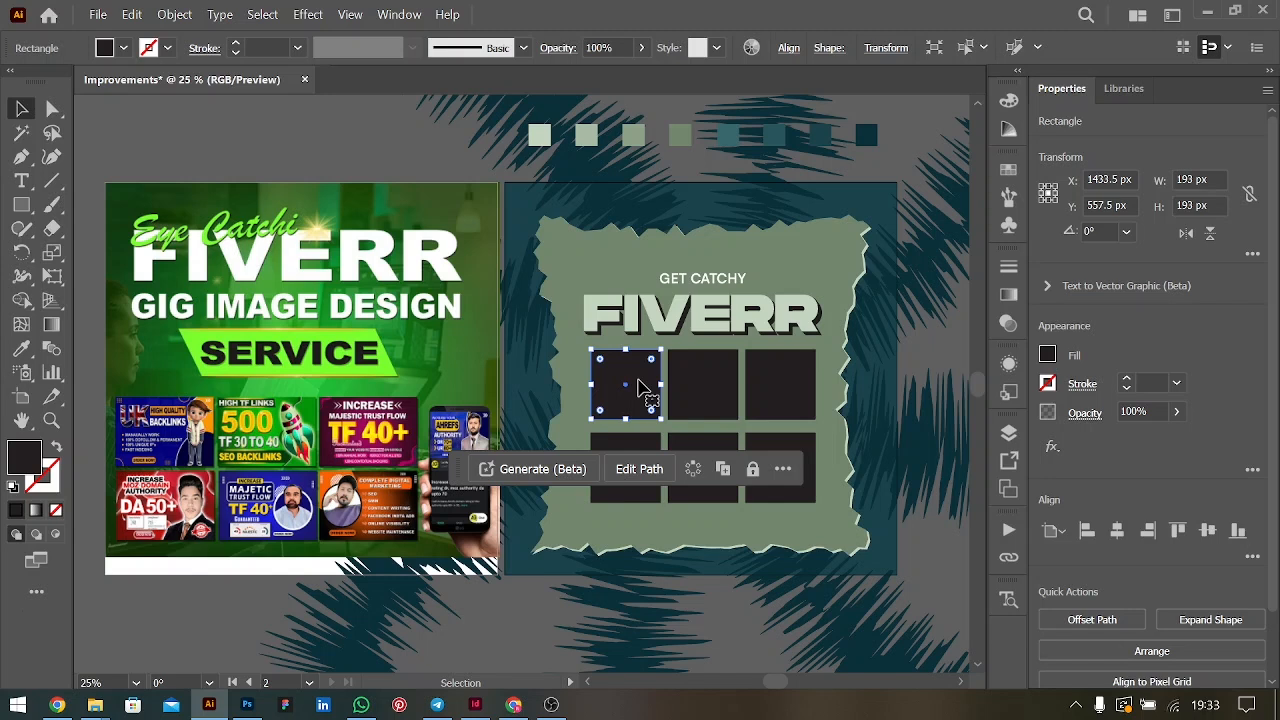
key(ctrl+shift+p)
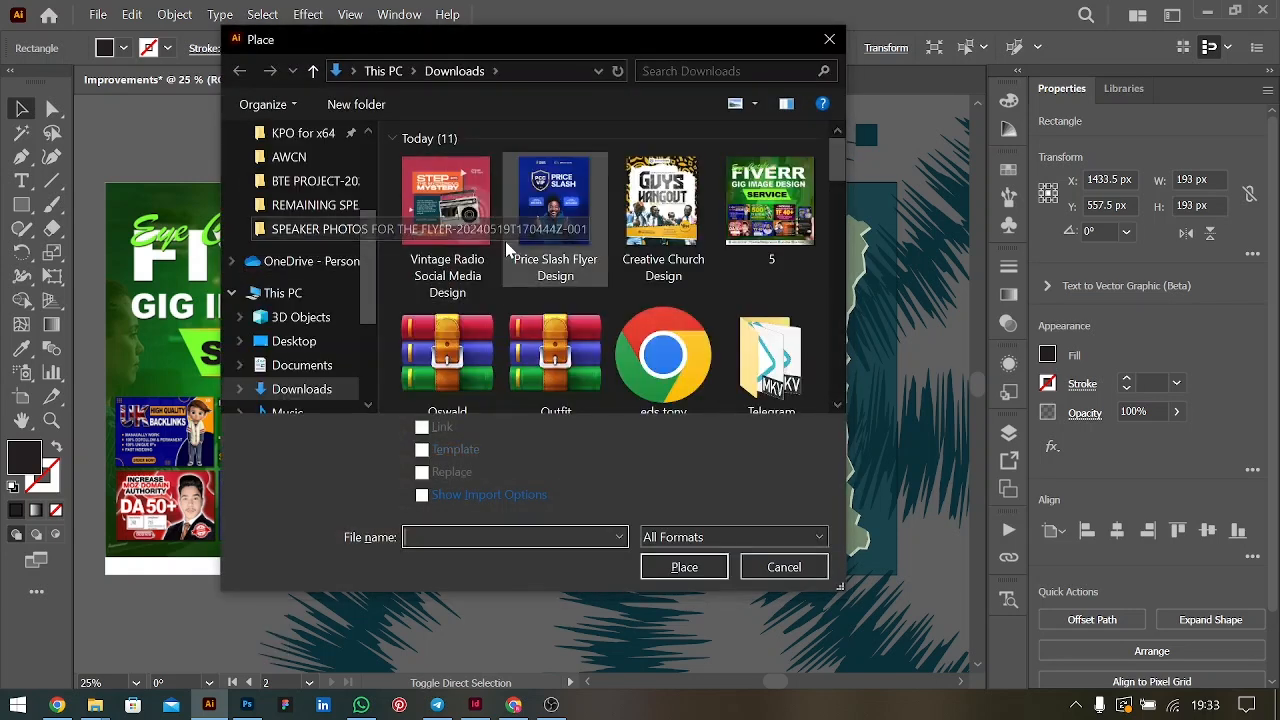
scroll(279, 229, up, 3)
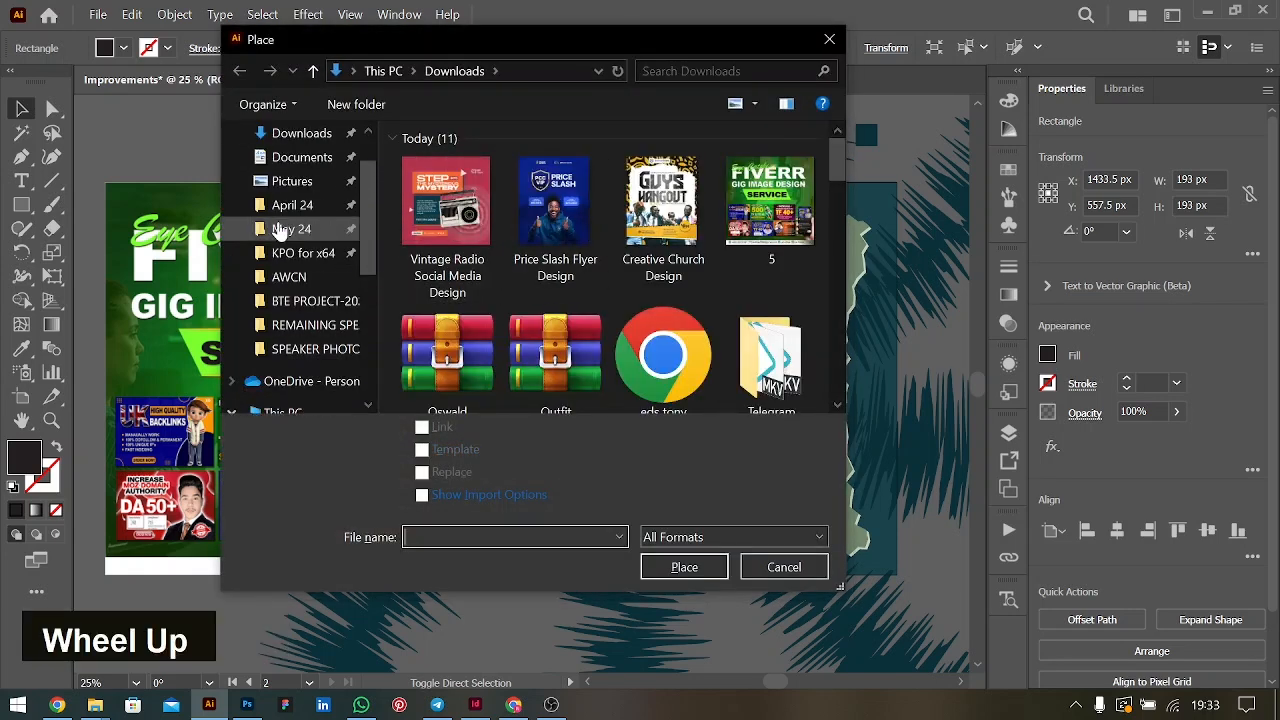
click(300, 230)
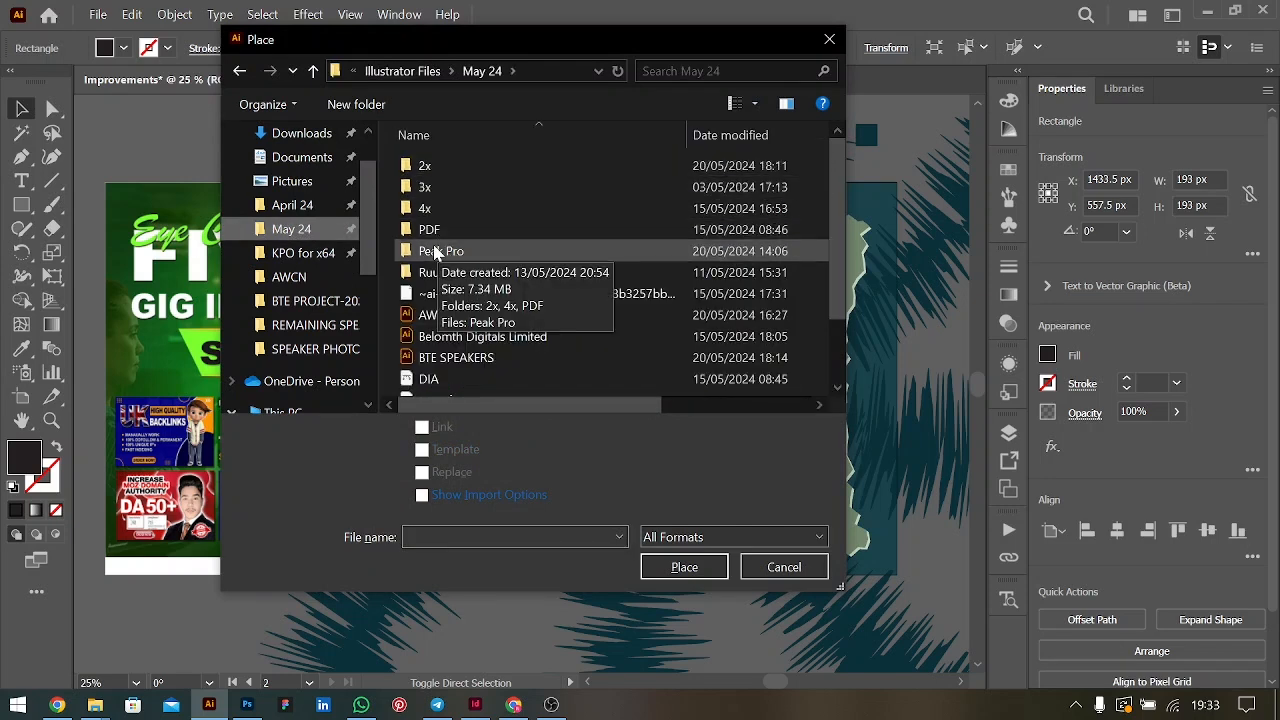
double_click(420, 166)
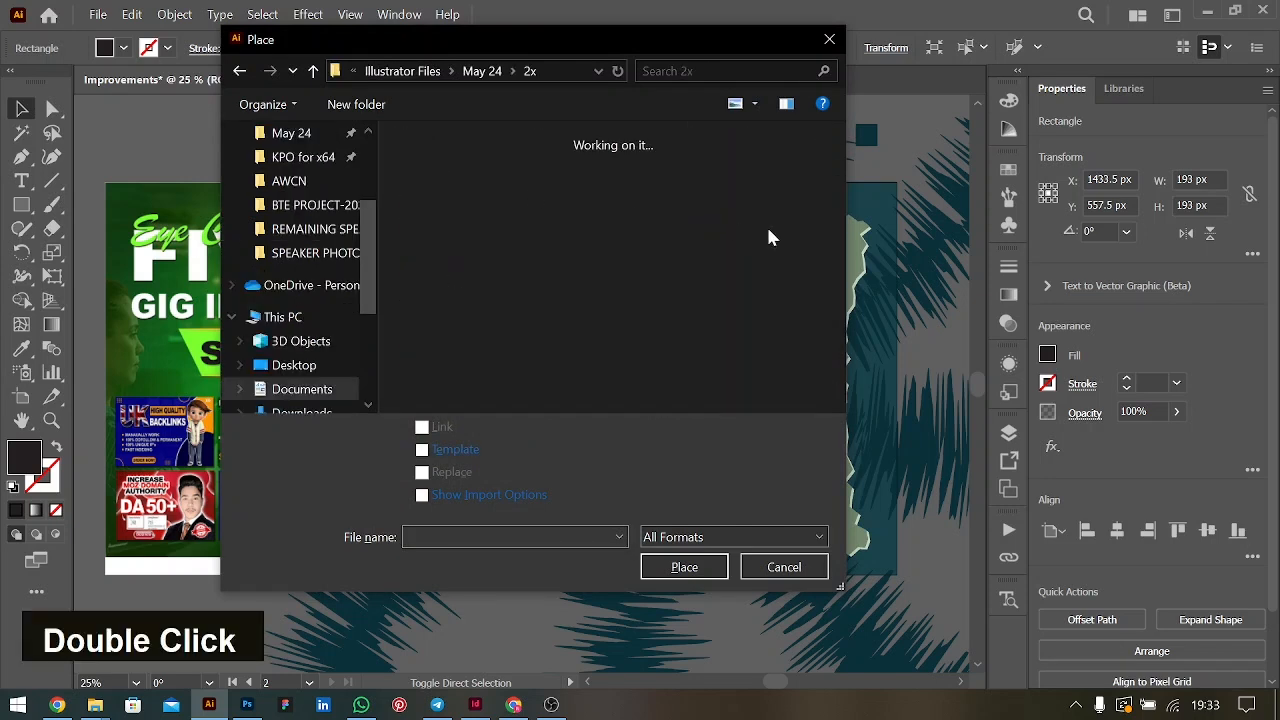
drag(833, 160, 821, 399)
scroll(820, 395, up, 6)
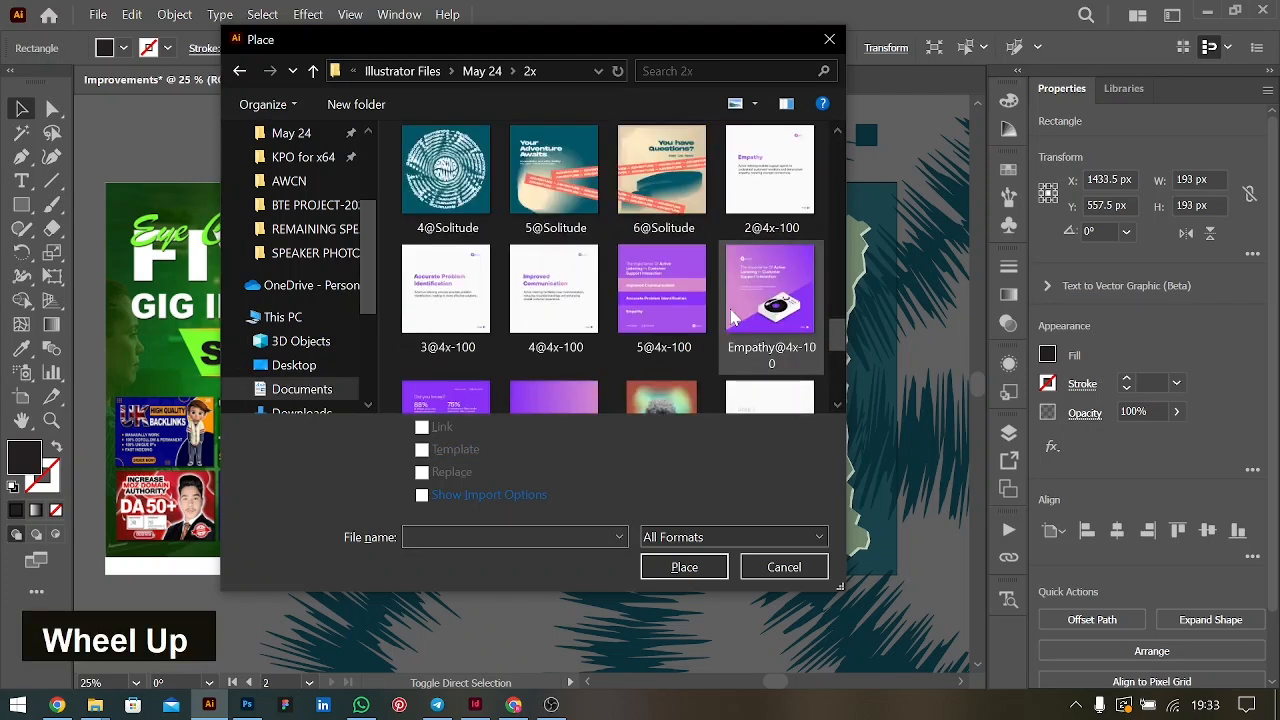
scroll(829, 330, up, 3)
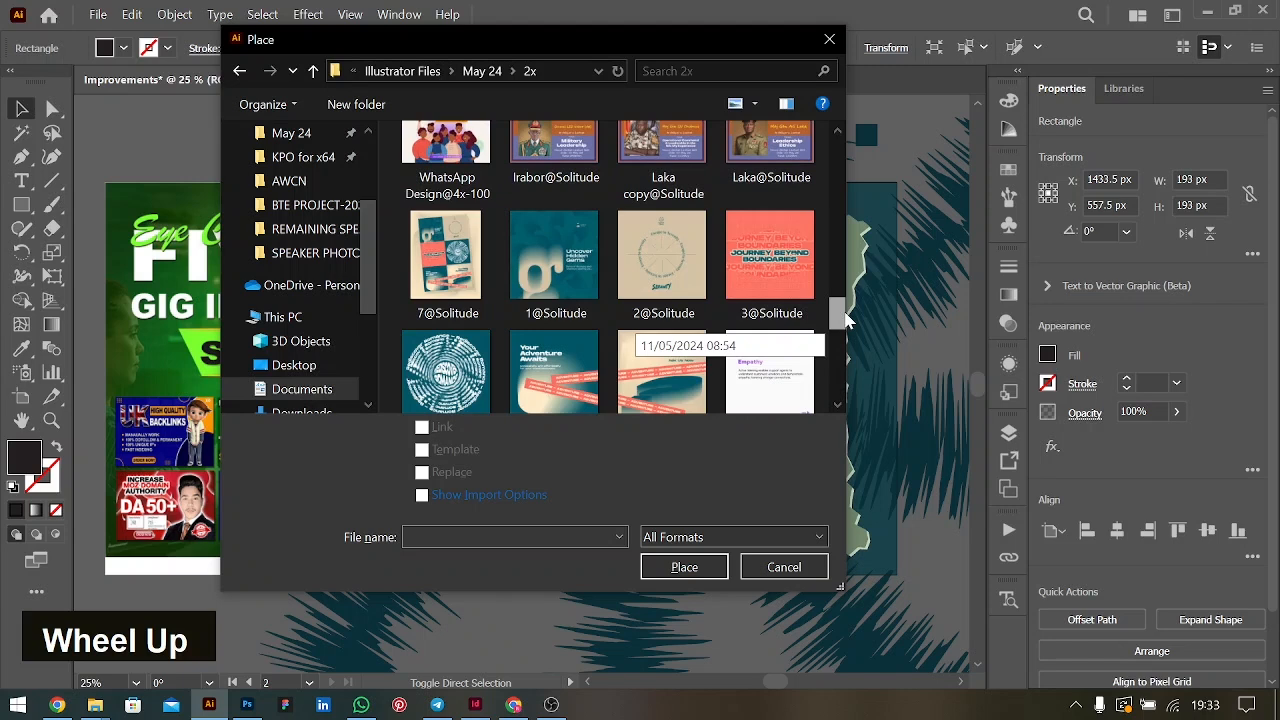
drag(845, 312, 846, 316)
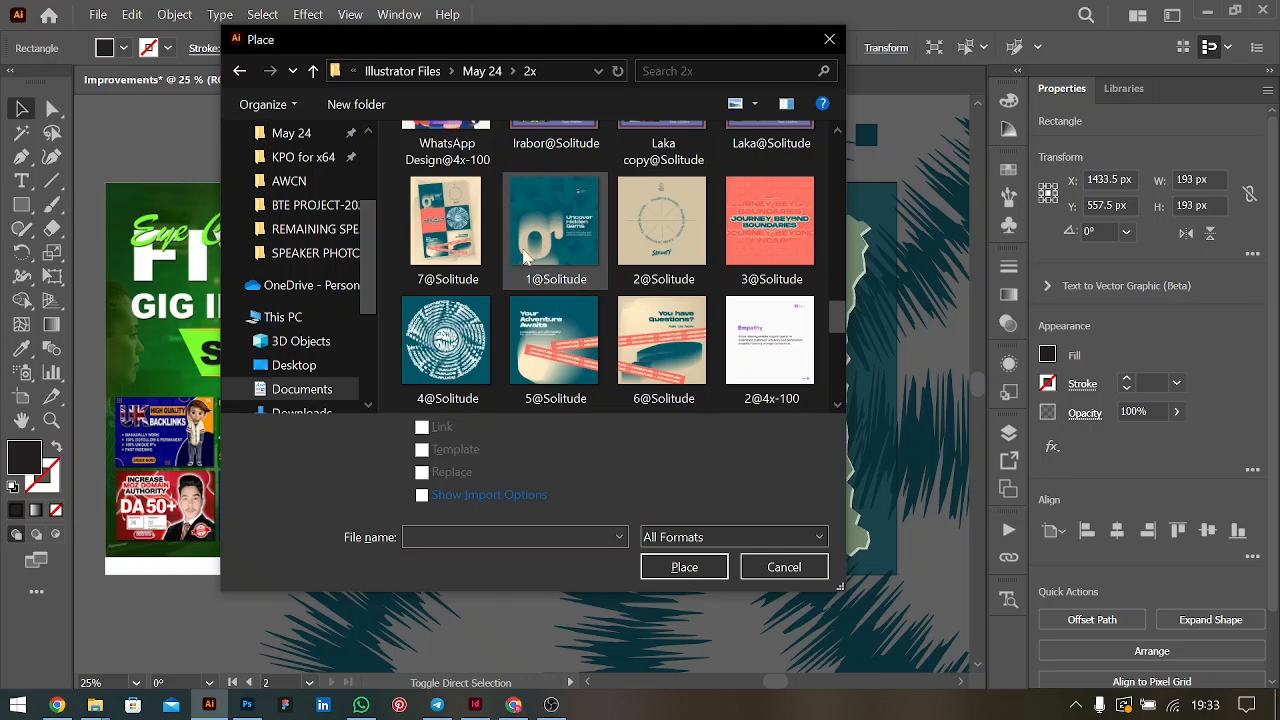
click(567, 219)
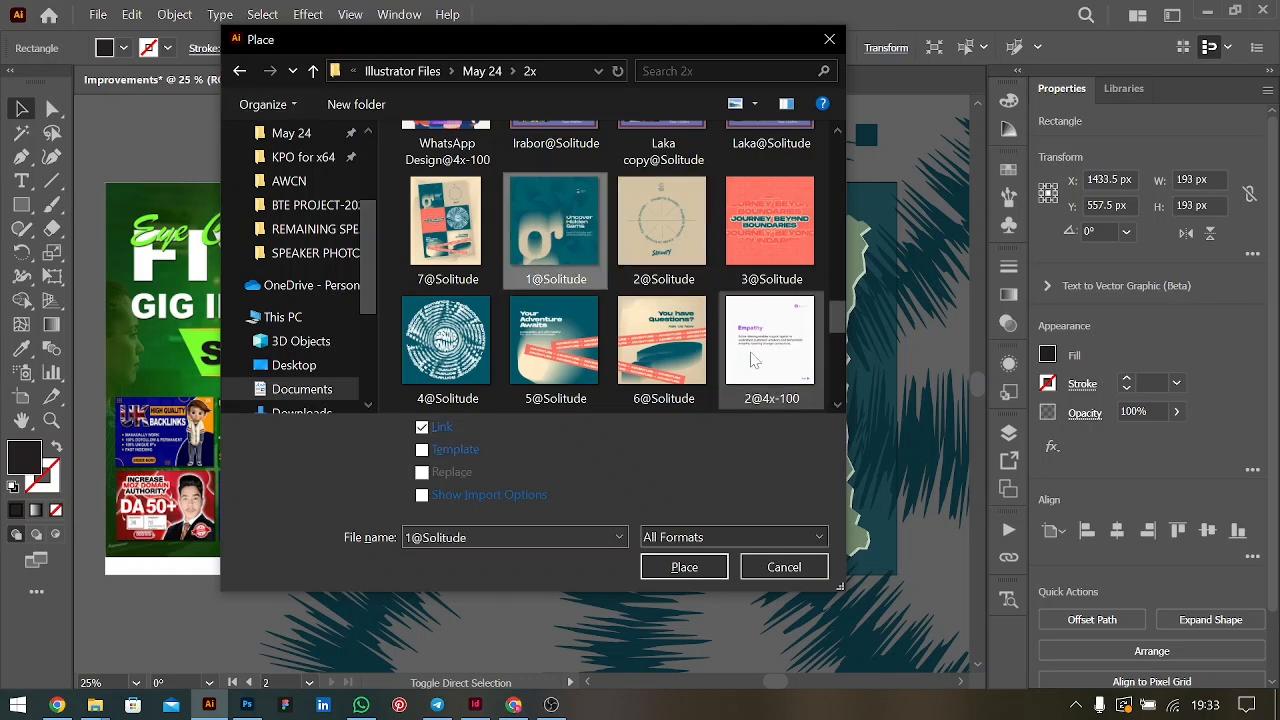
shift+click(683, 349)
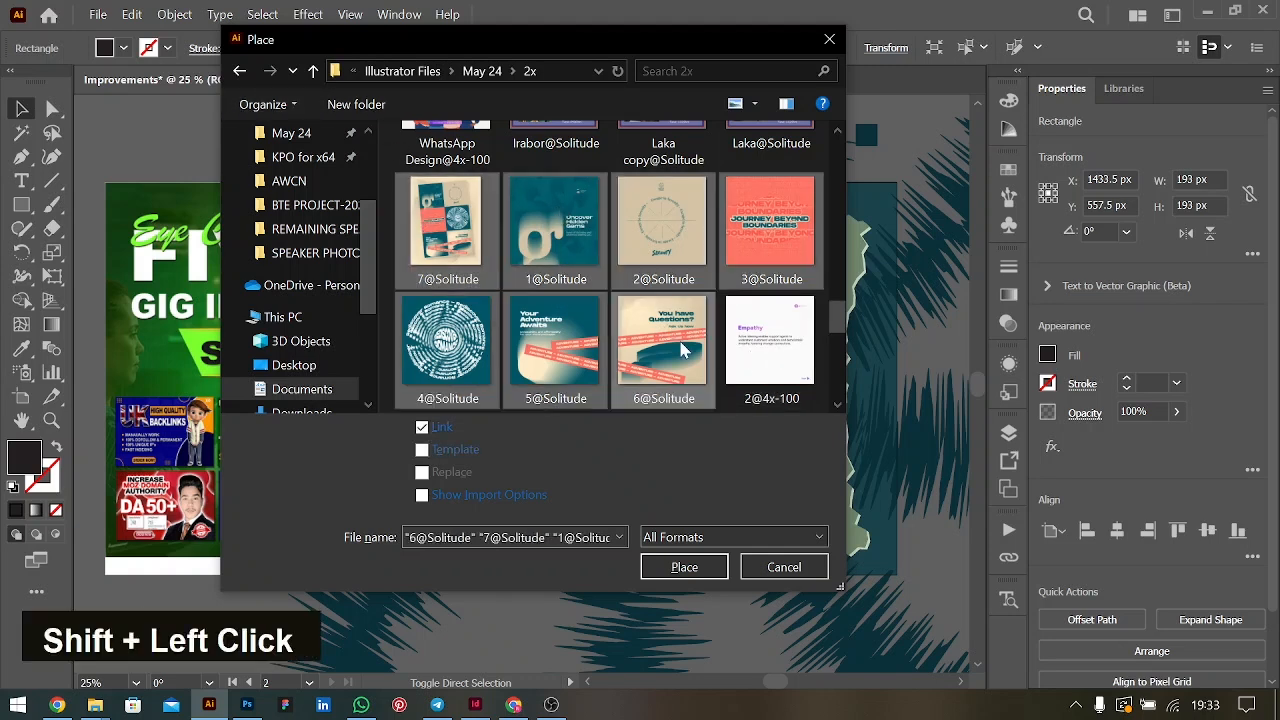
drag(544, 232, 478, 72)
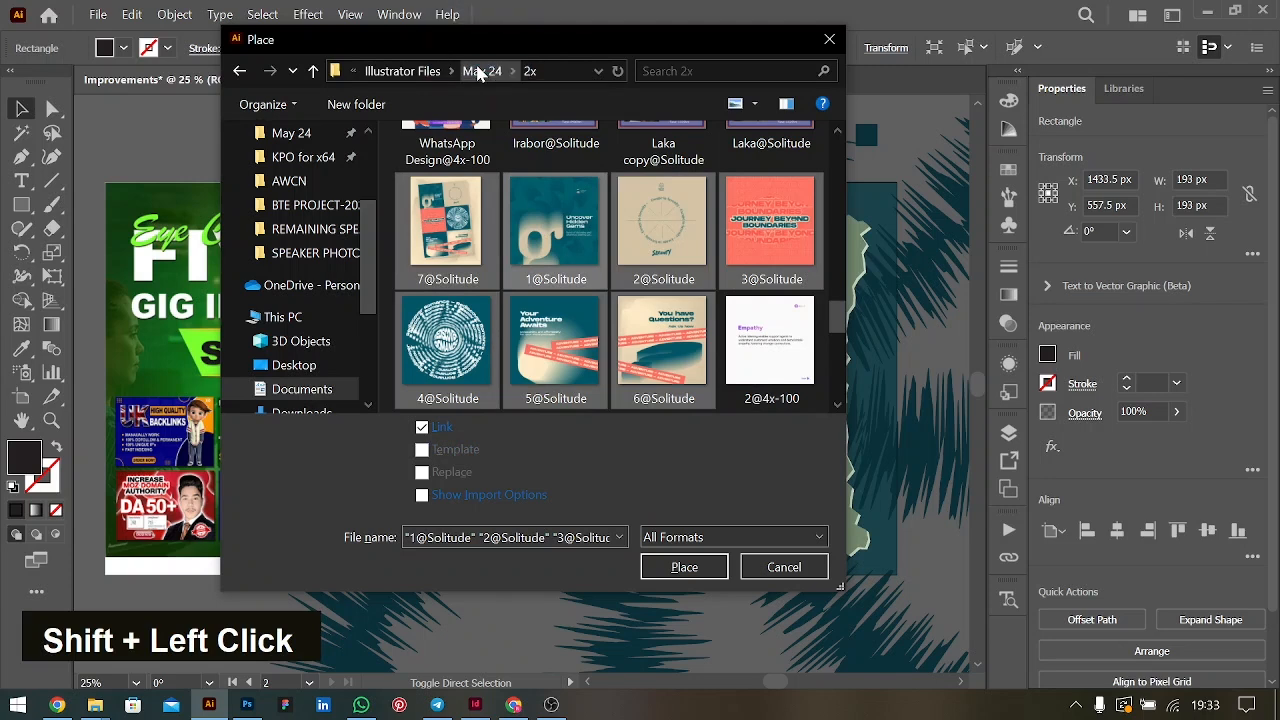
click(480, 72)
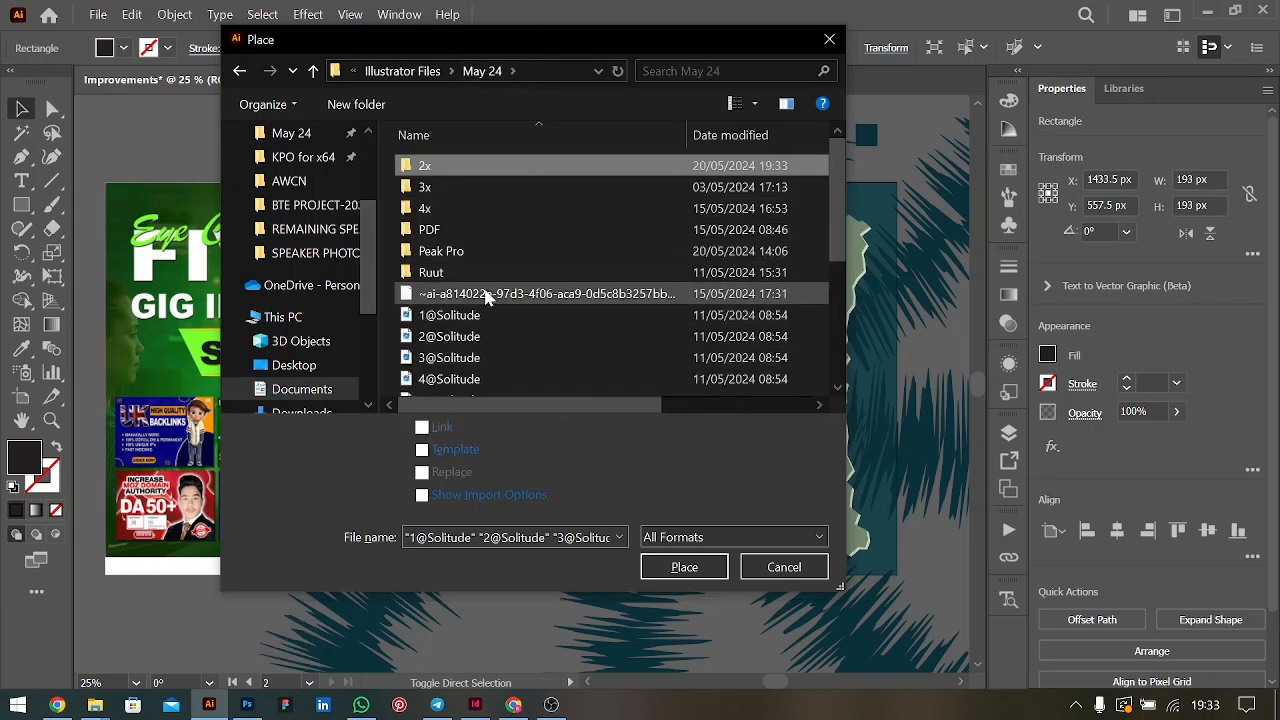
Open the Peak Pro folder inside May 24 and delete its 4x subfolder
click(458, 315)
scroll(458, 315, down, 1)
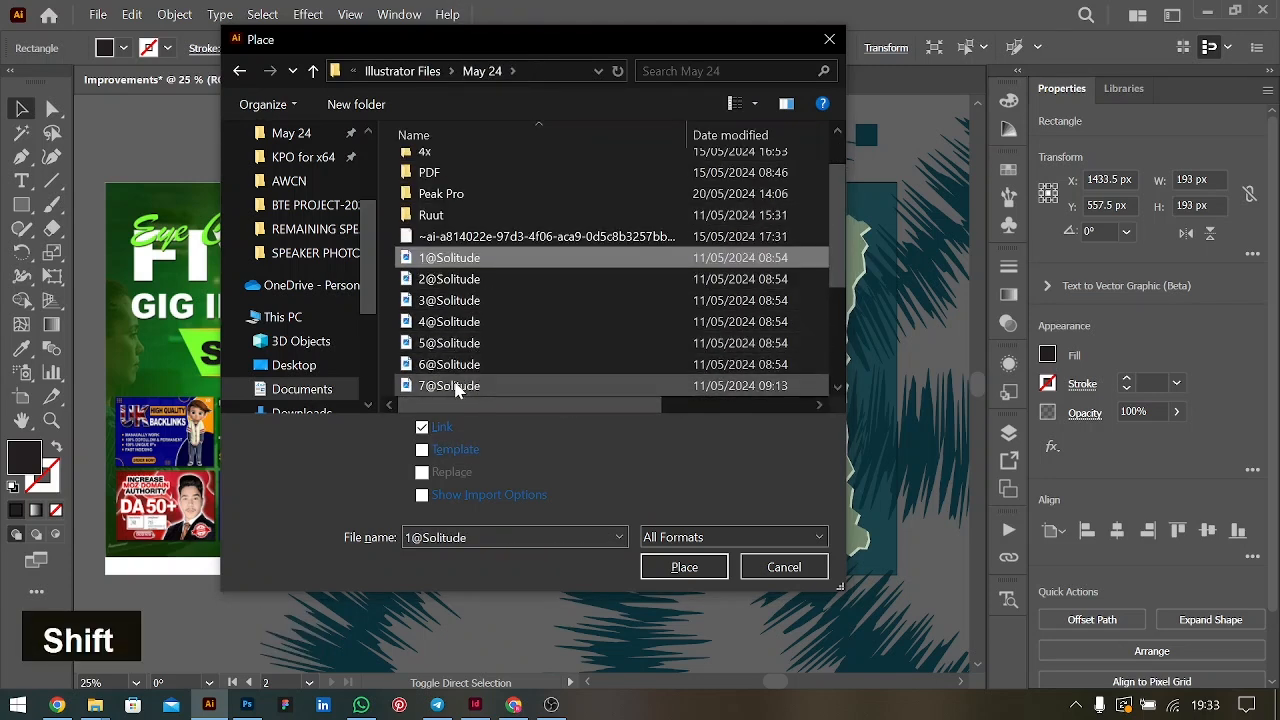
shift+click(455, 386)
drag(450, 283, 458, 195)
double_click(457, 194)
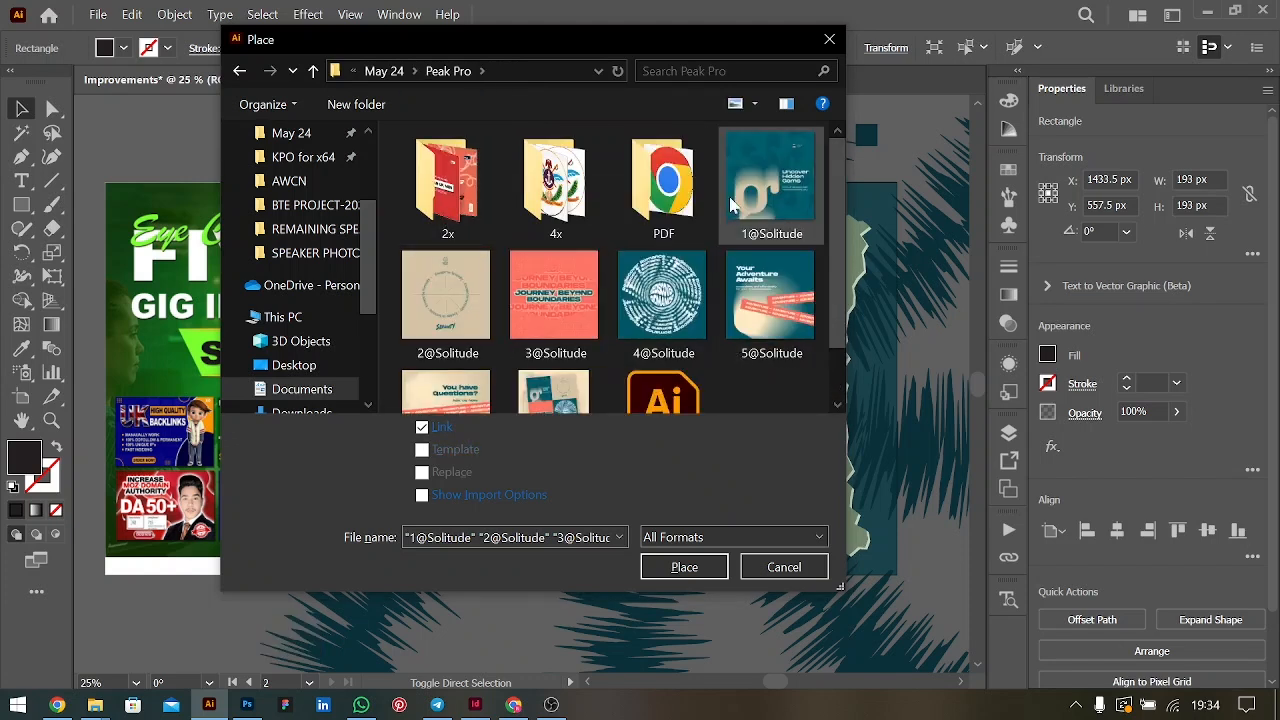
scroll(728, 253, down, 2)
scroll(731, 205, up, 2)
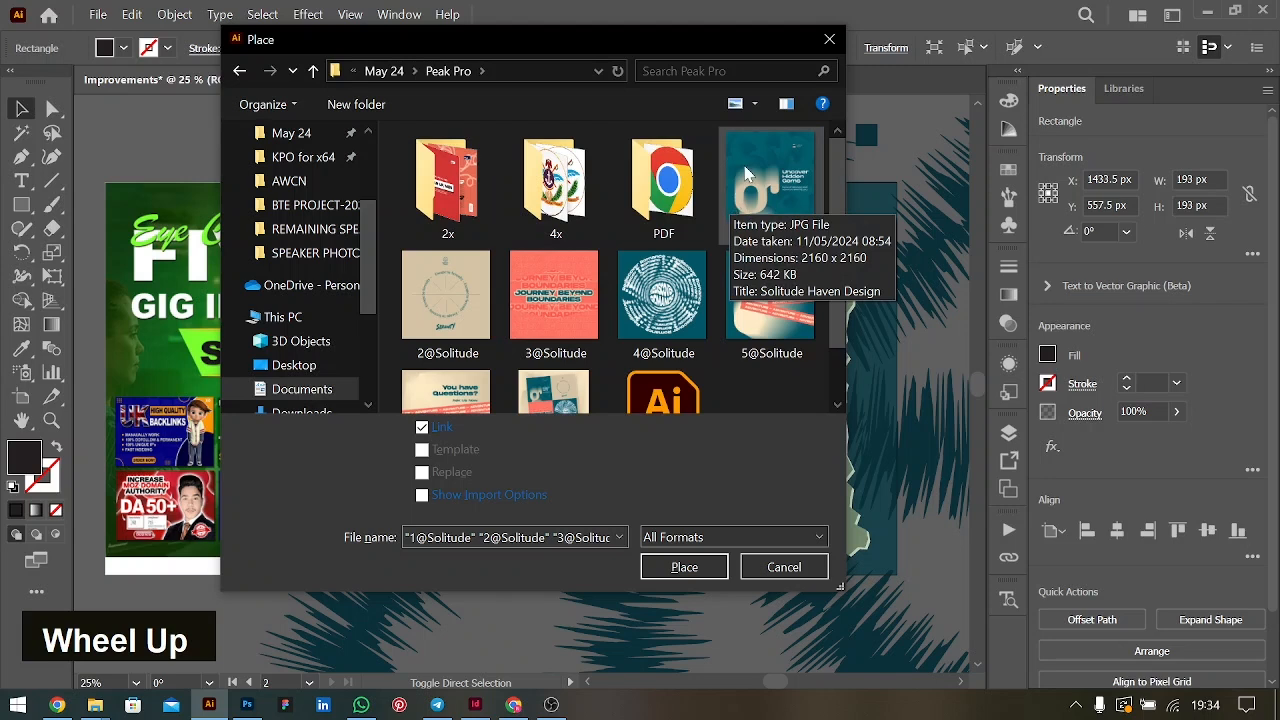
click(776, 186)
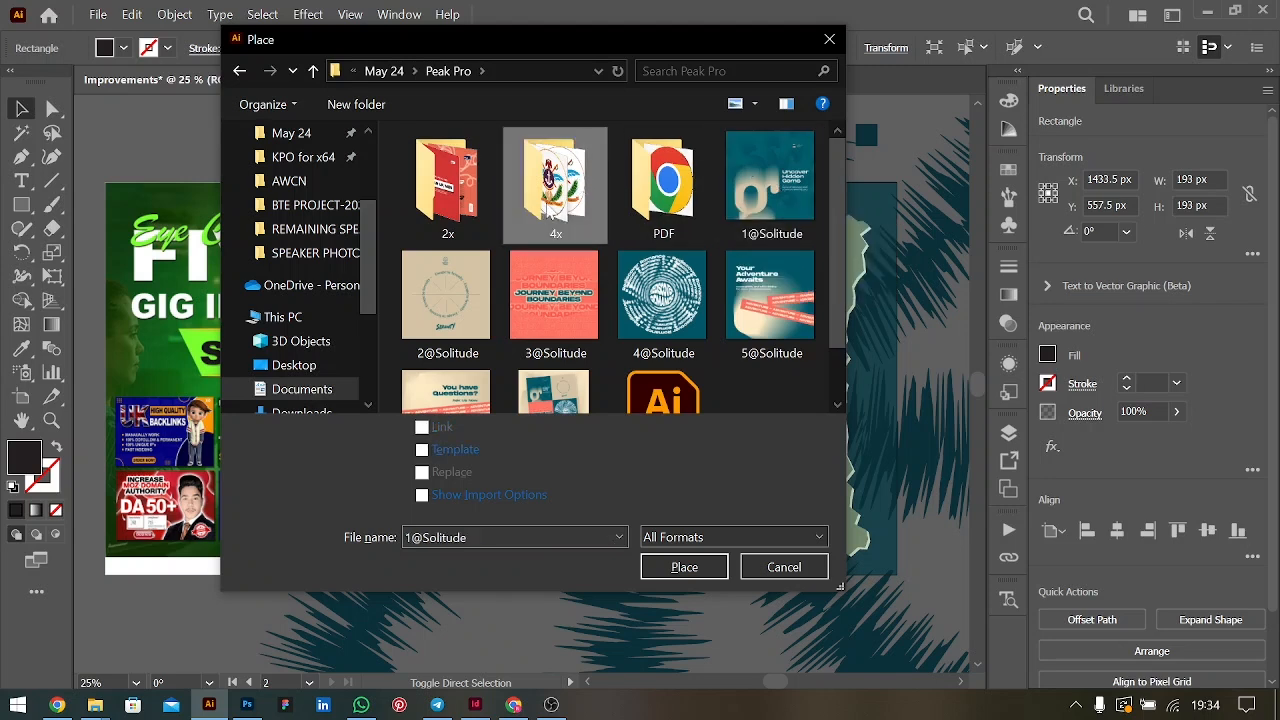
key(Delete)
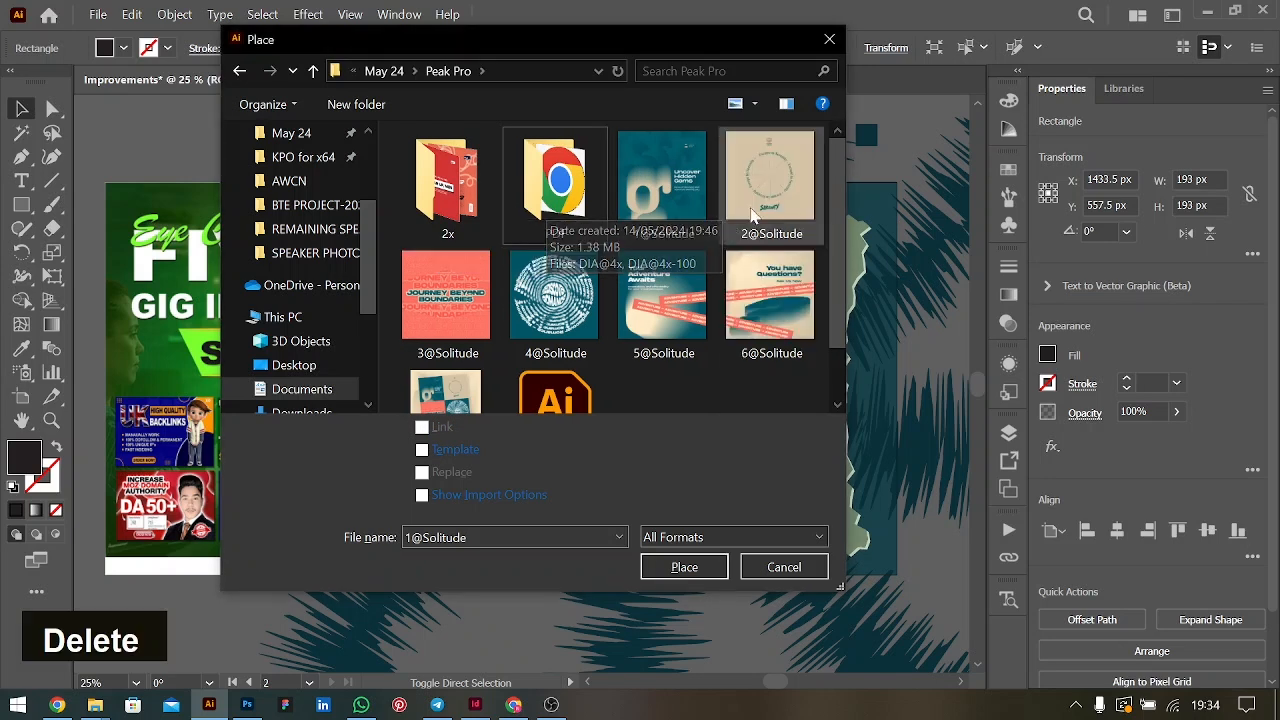
Place 1@Solitude from the Peak Pro folder at about 189 px, offset slightly up and left over the first square
scroll(648, 272, down, 1)
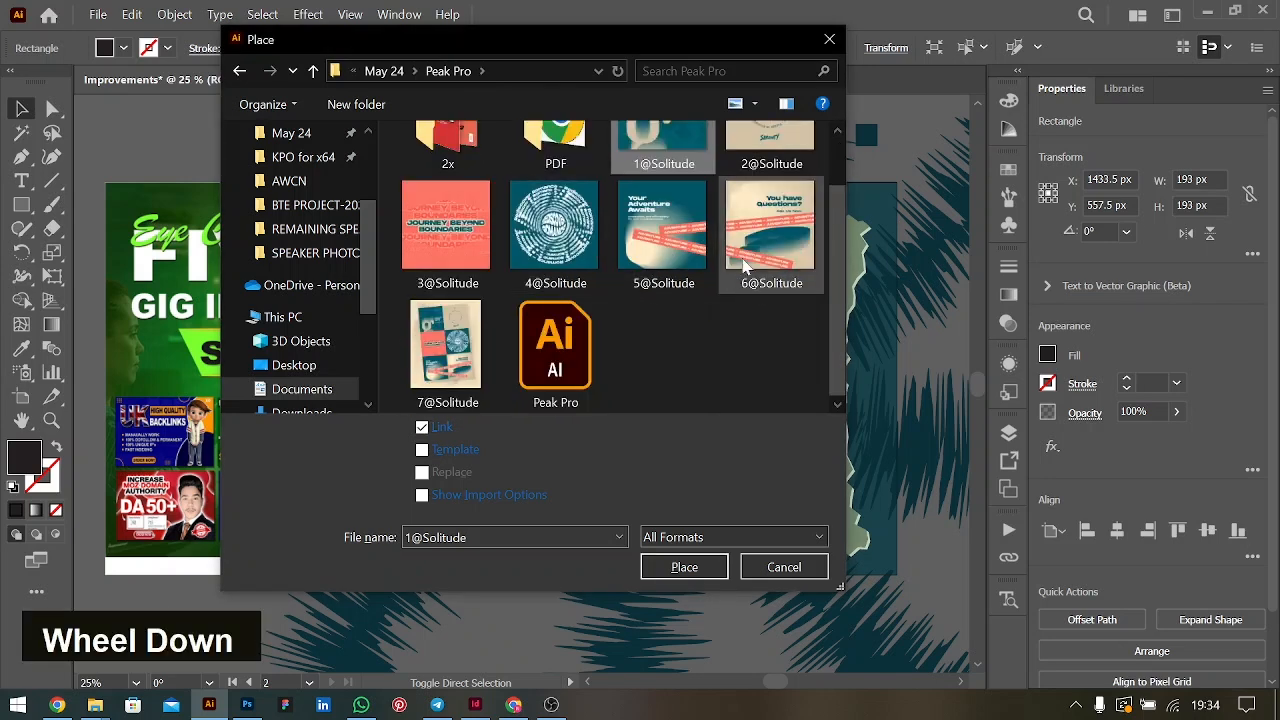
scroll(677, 218, up, 1)
double_click(668, 200)
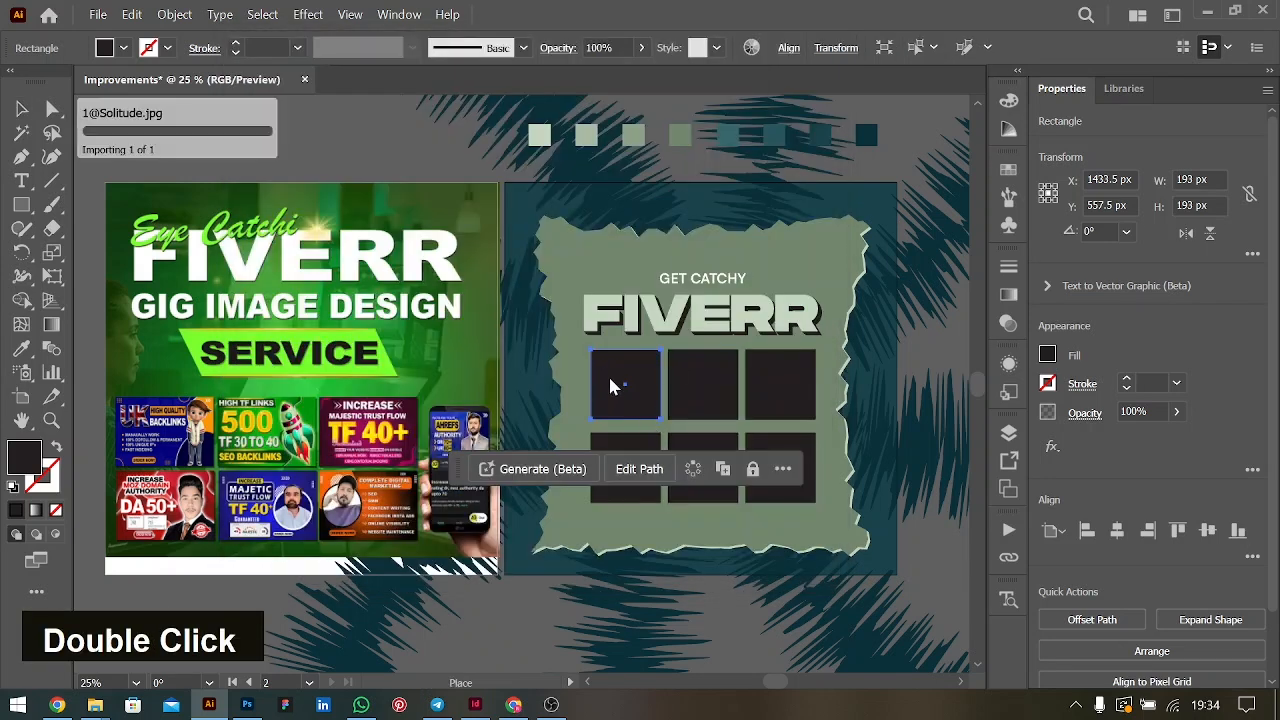
drag(648, 386, 671, 415)
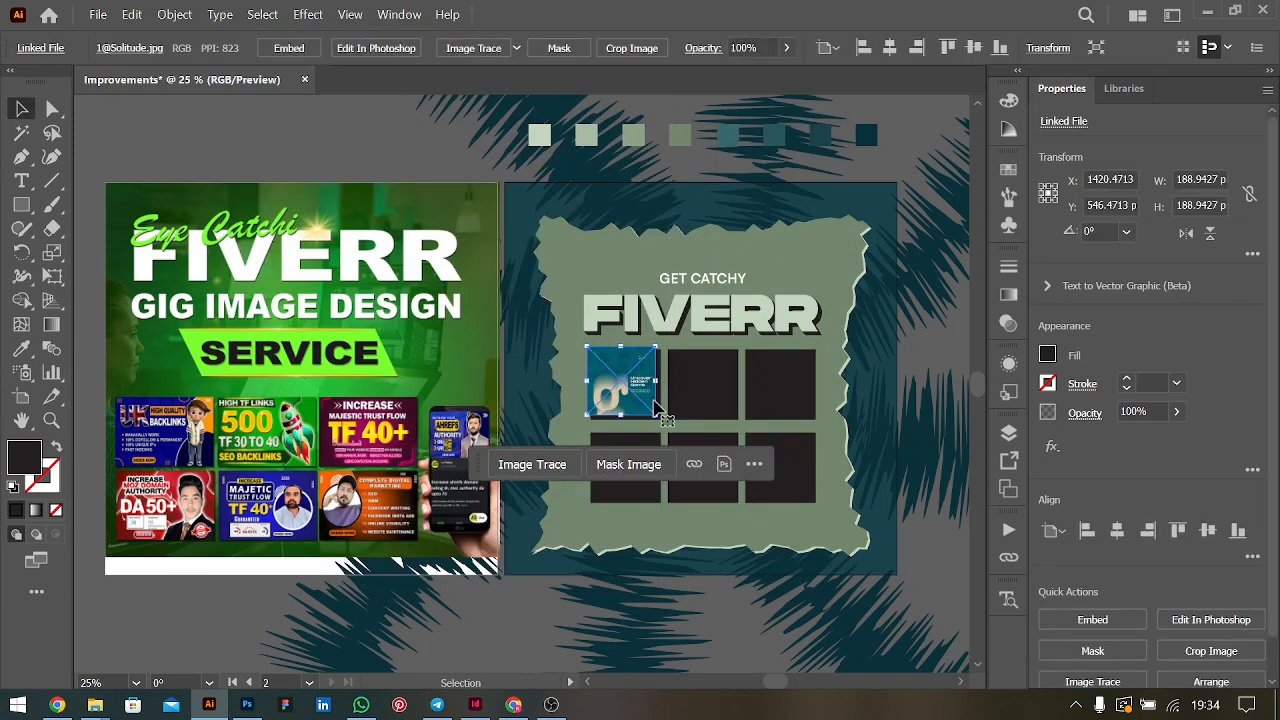
Duplicate the placed image across the other two squares of the upper row at equal spacing
key(ctrl+equal)
alt+drag(530, 392, 628, 392)
key(ctrl+d)
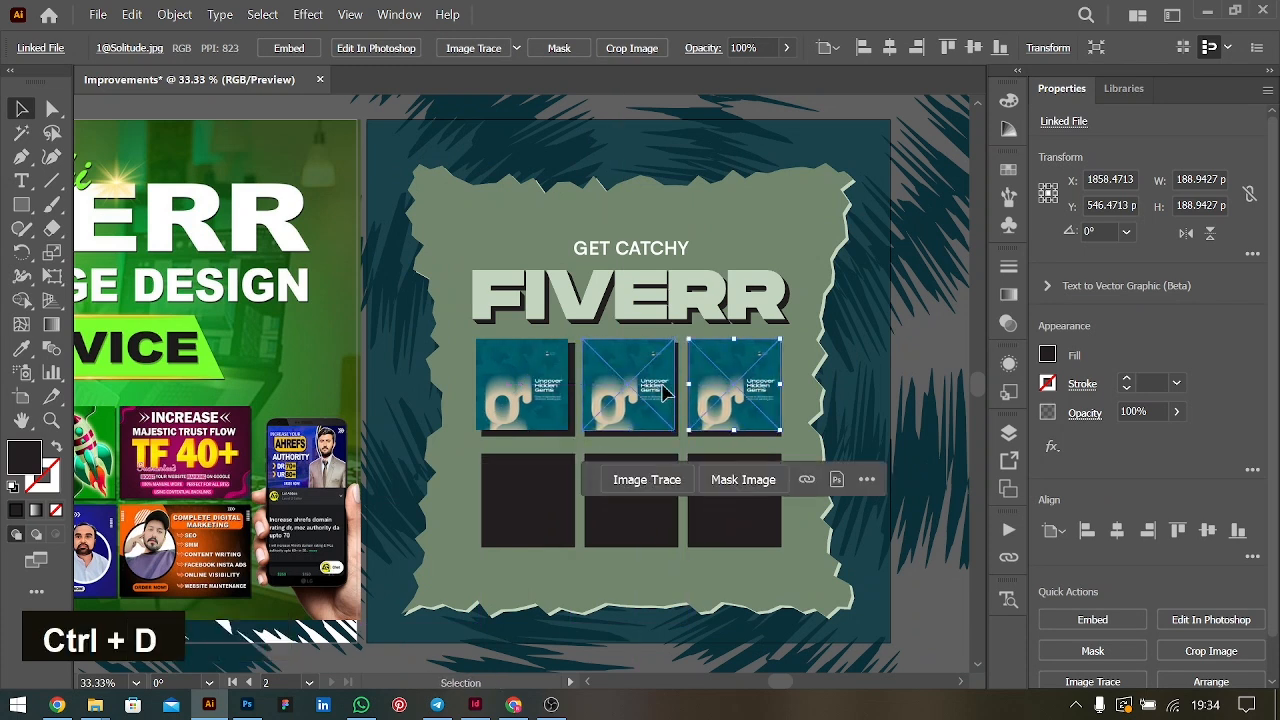
Nudge the upper row's third image 8 px left and its first image 4 px right to even out their dark edges
key(Left)
key(Left)
key(Left)
key(Left)
key(Left)
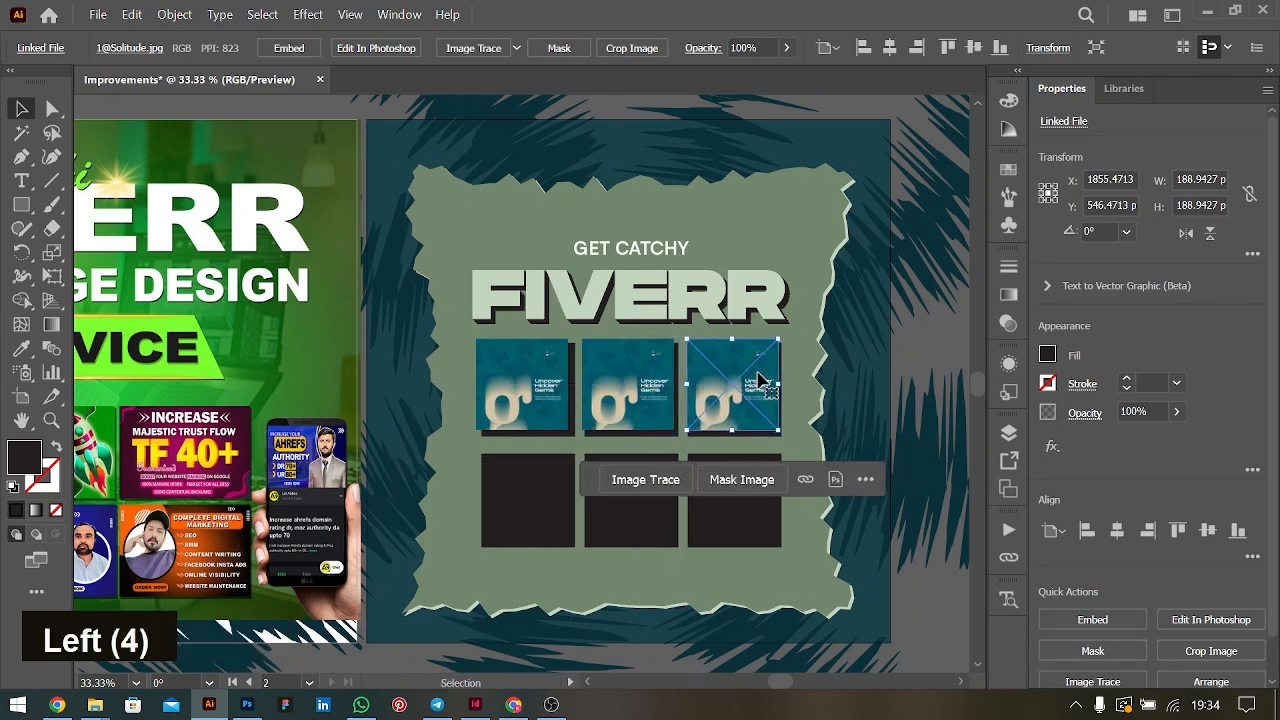
shift+click(660, 390)
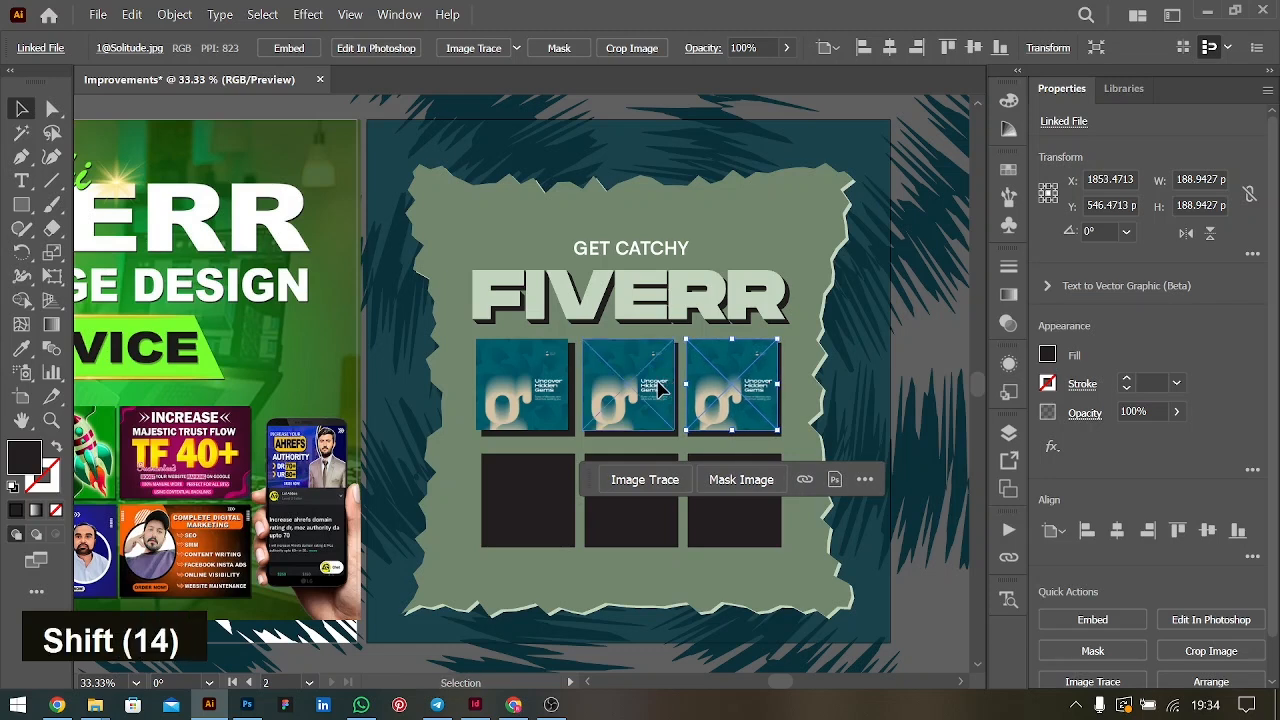
key(Left)
key(Left)
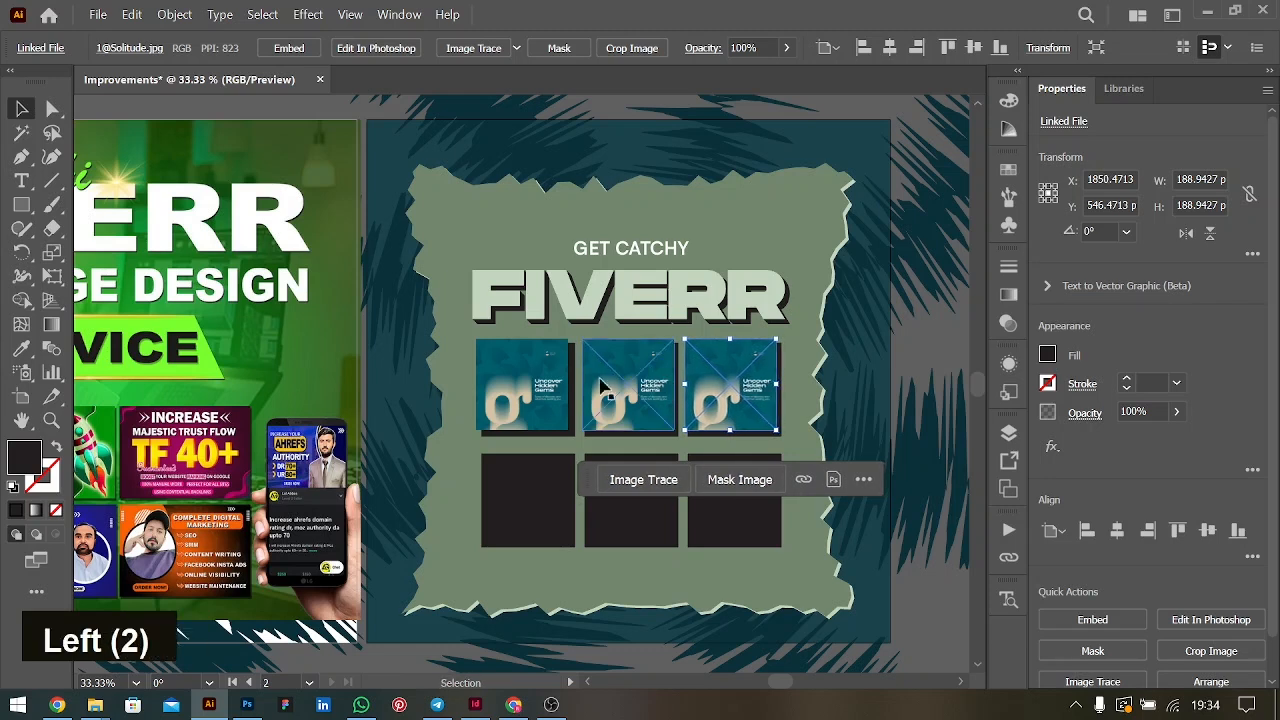
click(558, 380)
key(Right)
key(Right)
key(Right)
key(Right)
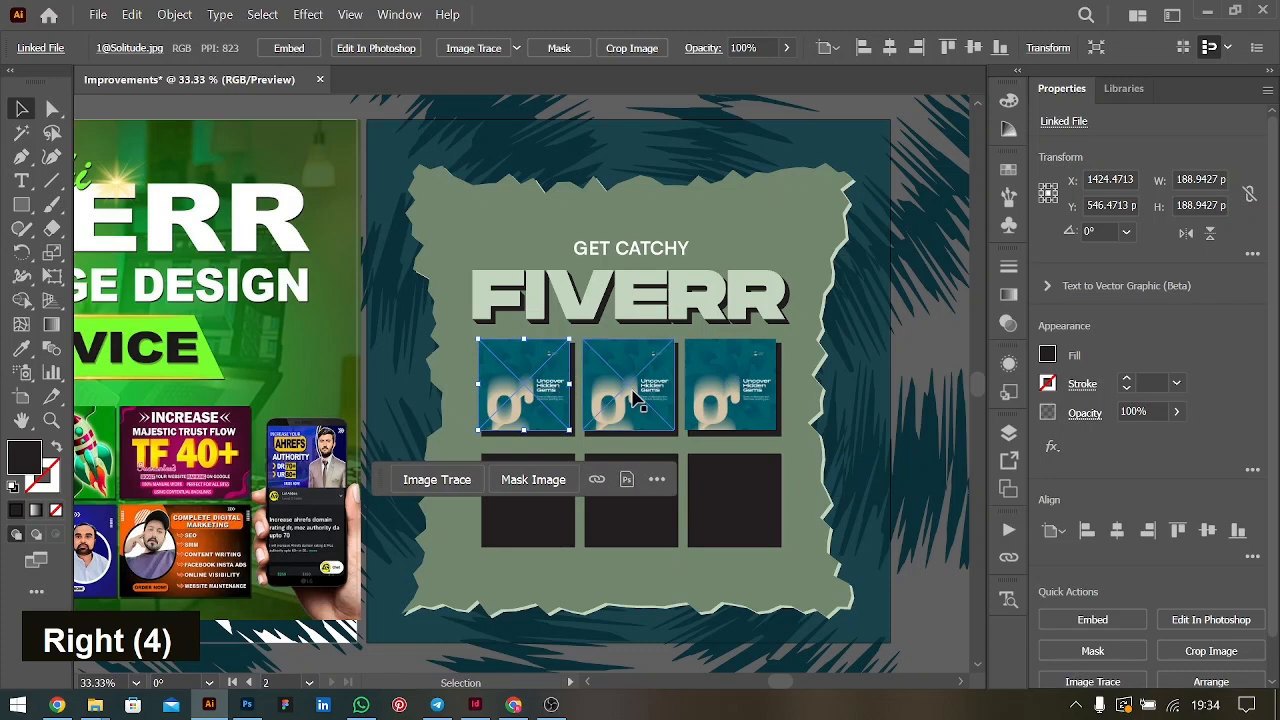
Duplicate the three upper images straight down onto the second row of squares and nudge the copies 1 px down
shift+click(634, 395)
shift+click(726, 393)
drag(726, 393, 726, 502)
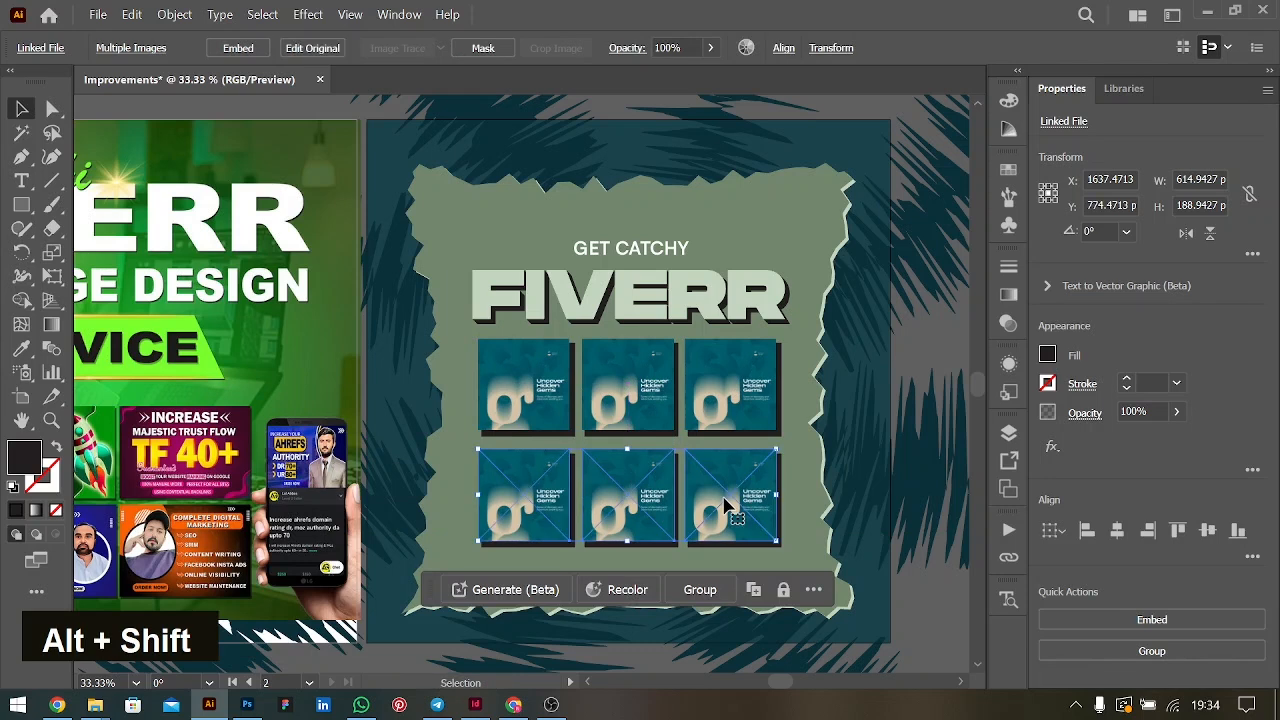
key(Down)
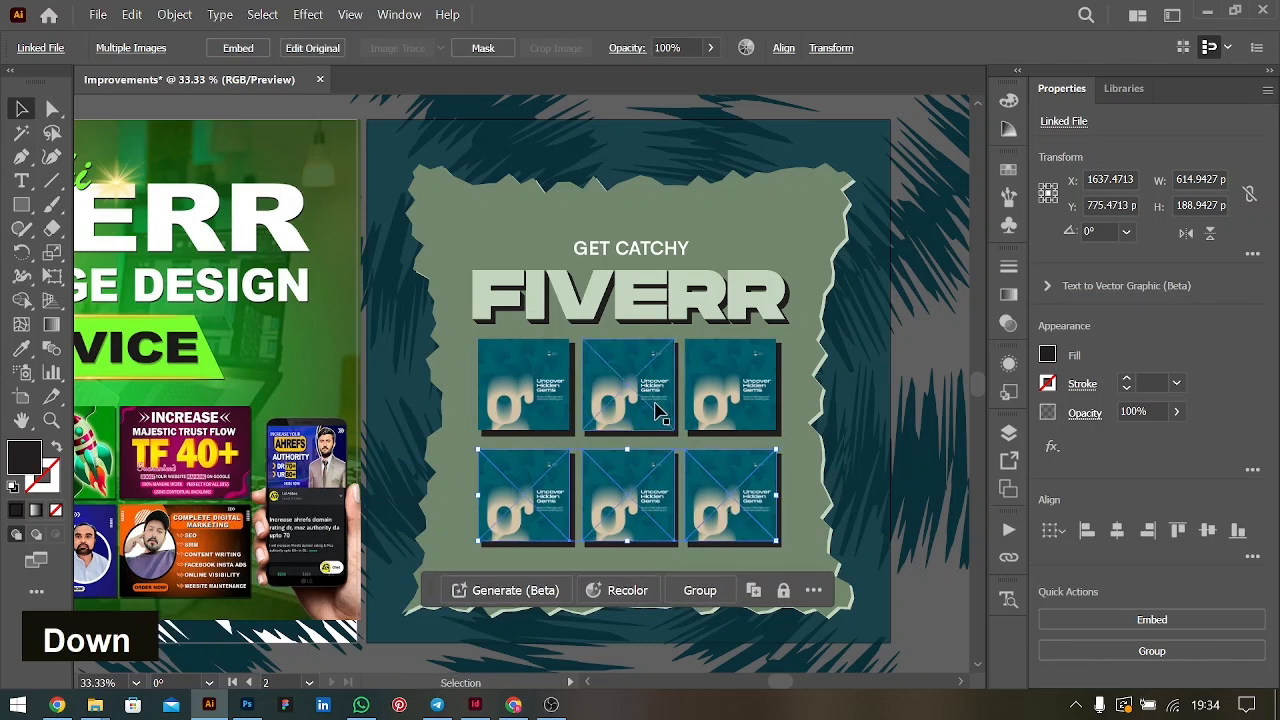
Select the upper row's middle image and bring up the document's list of linked images, checking the embedded one
click(590, 378)
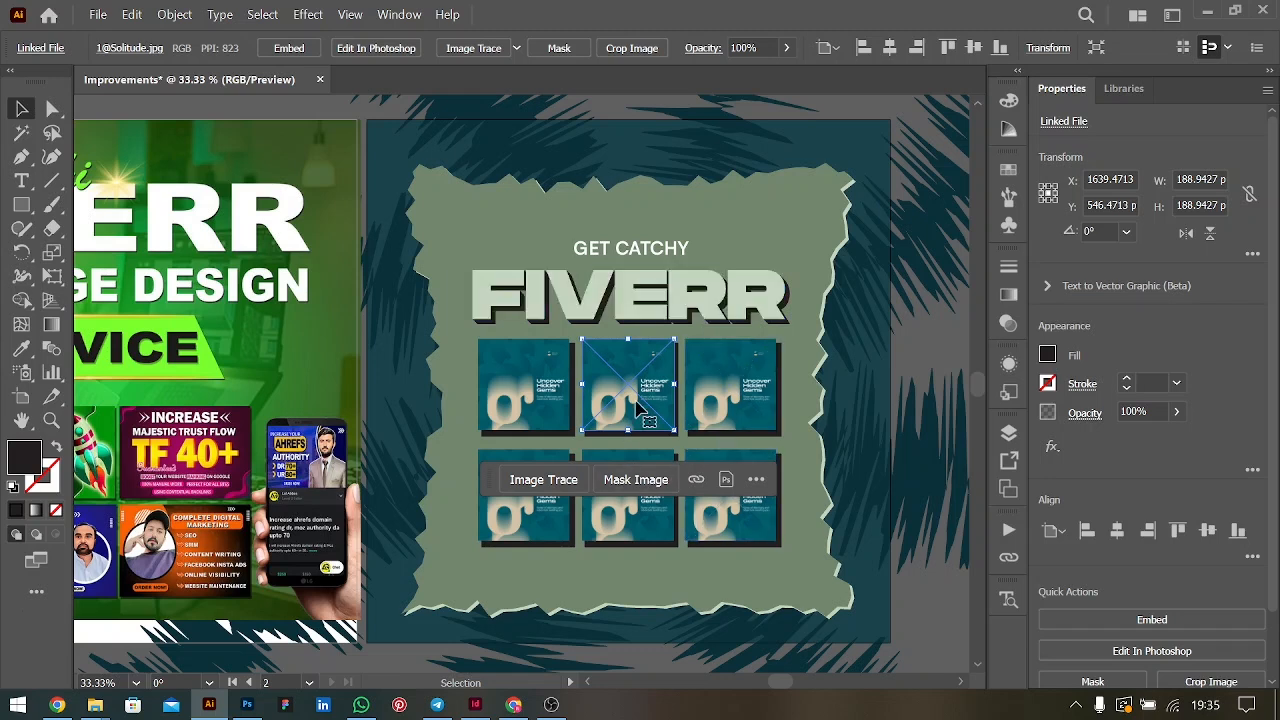
click(400, 14)
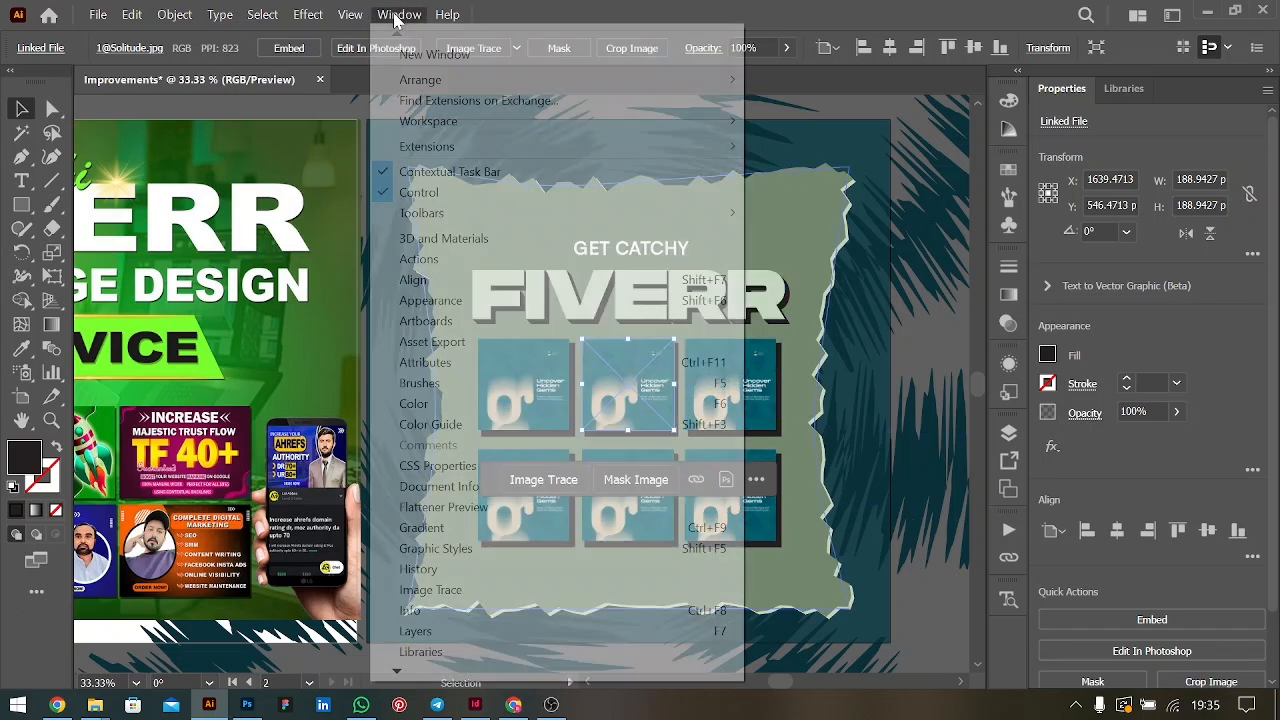
mouse_move(396, 672)
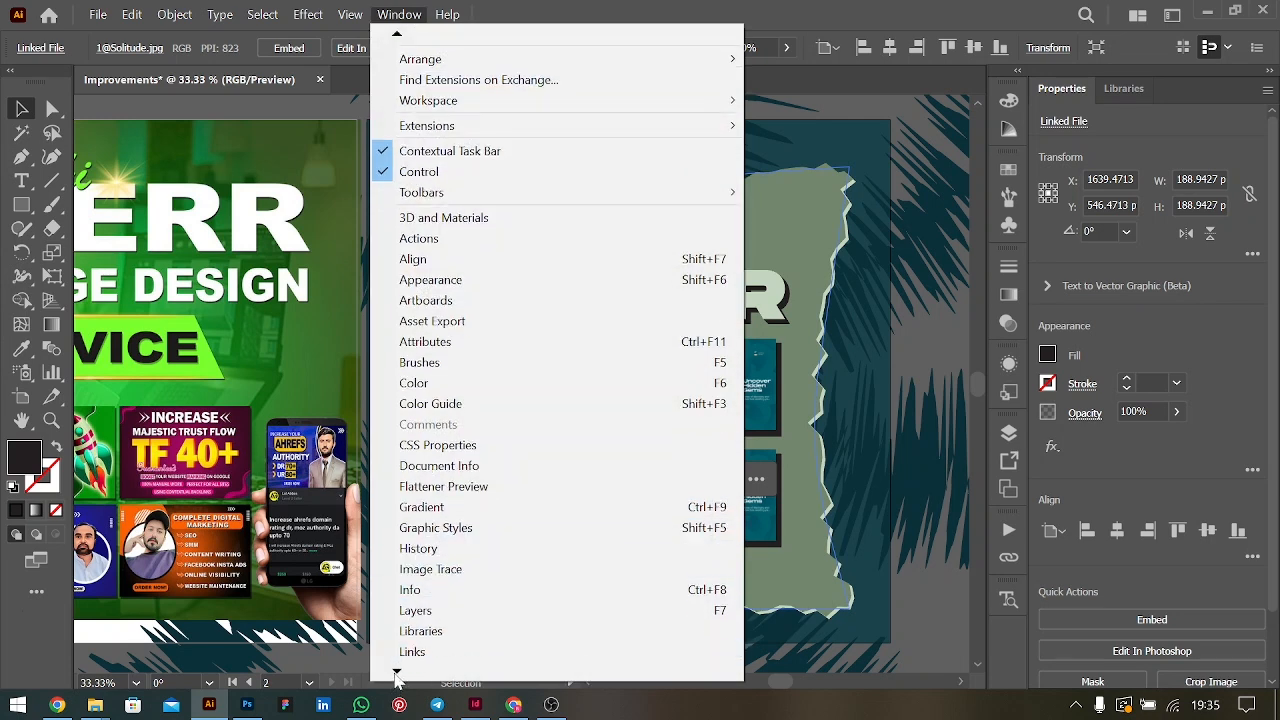
click(420, 607)
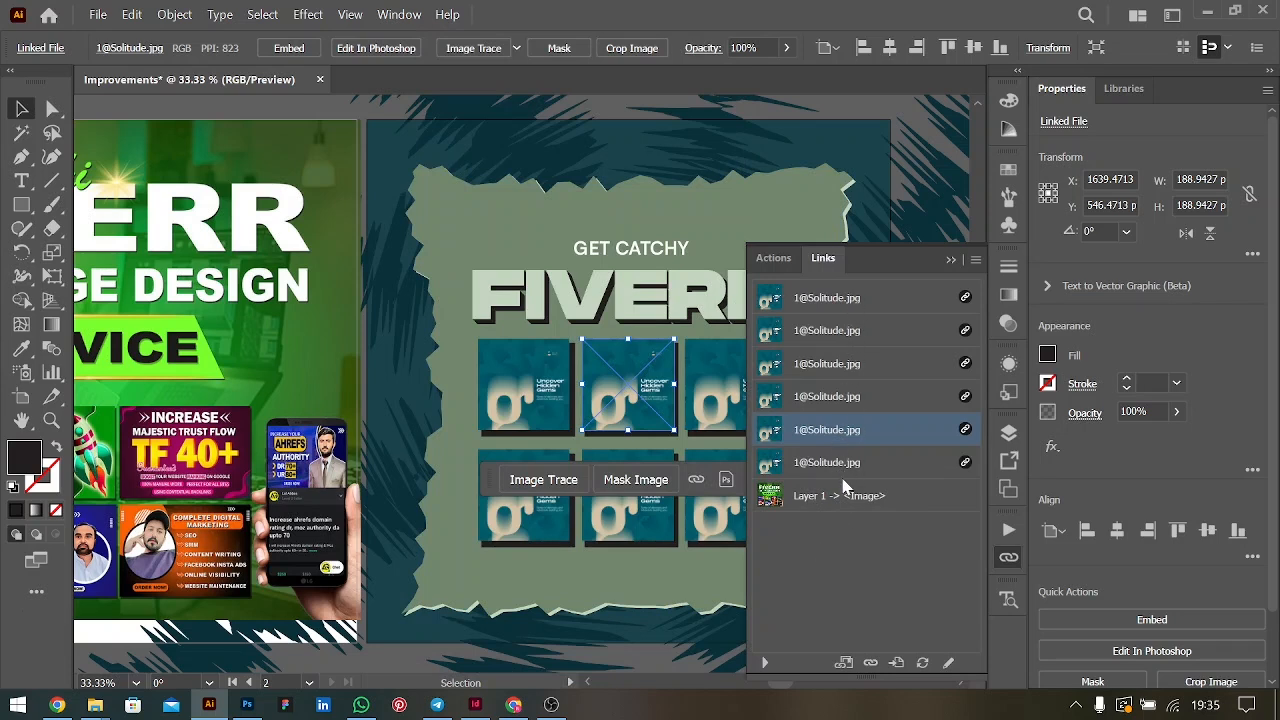
click(812, 505)
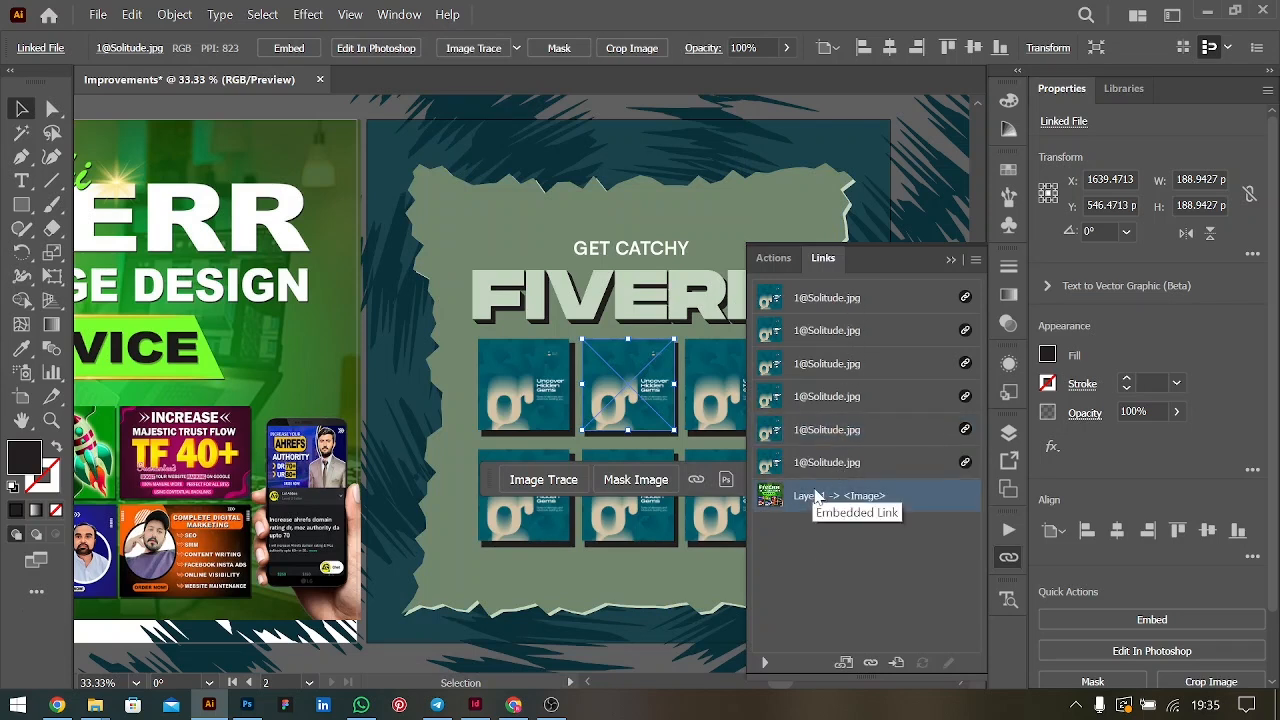
scroll(620, 510, right, 2)
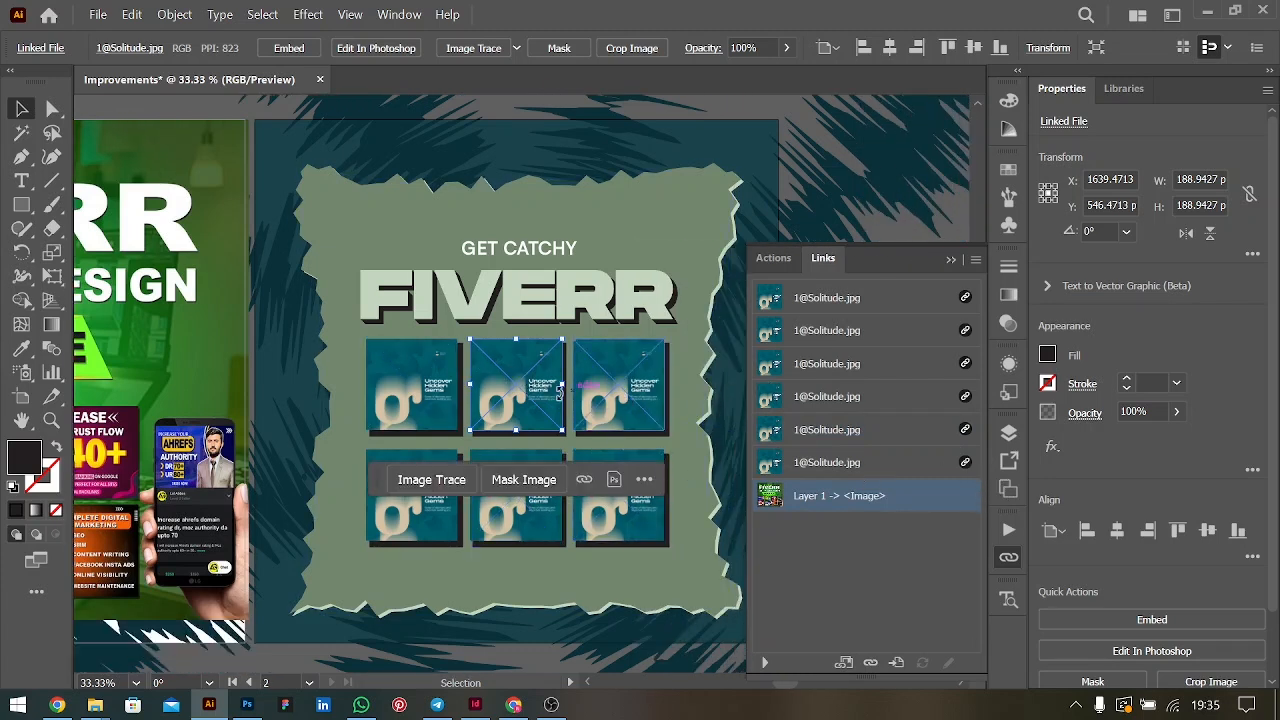
Relink the upper row's middle image to 2@Solitude from the Peak Pro folder
click(537, 520)
click(537, 408)
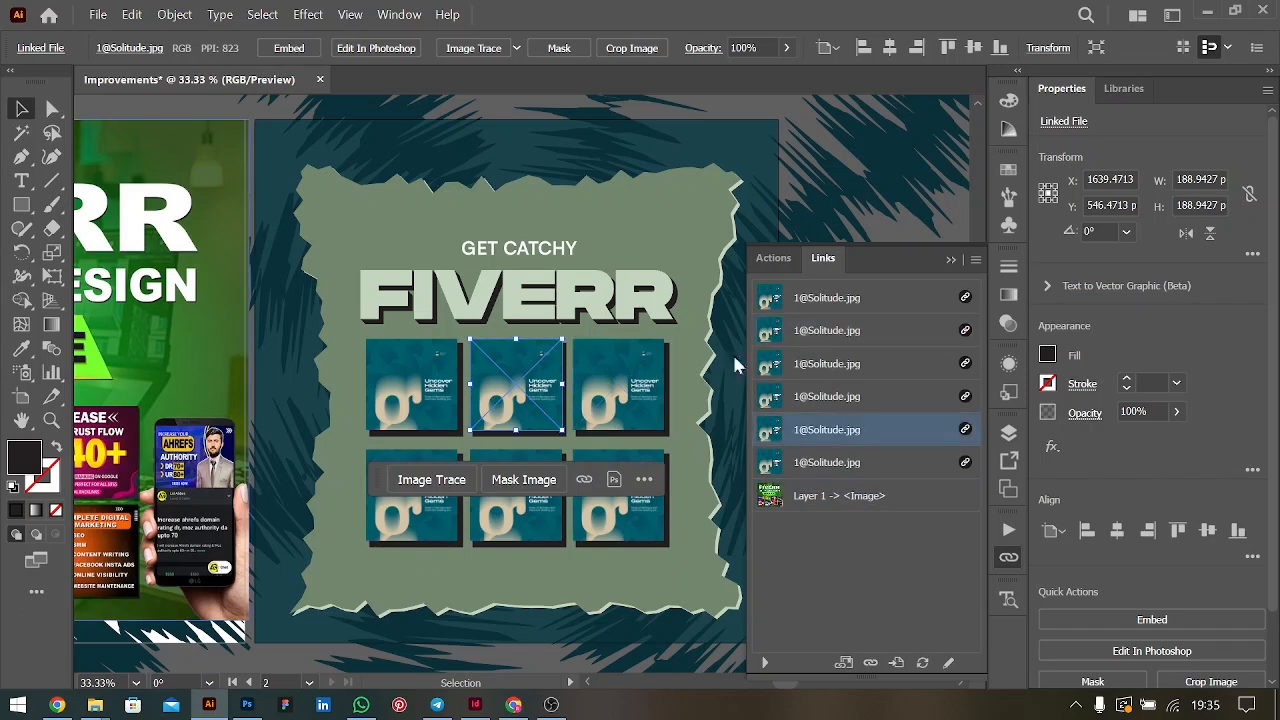
click(871, 665)
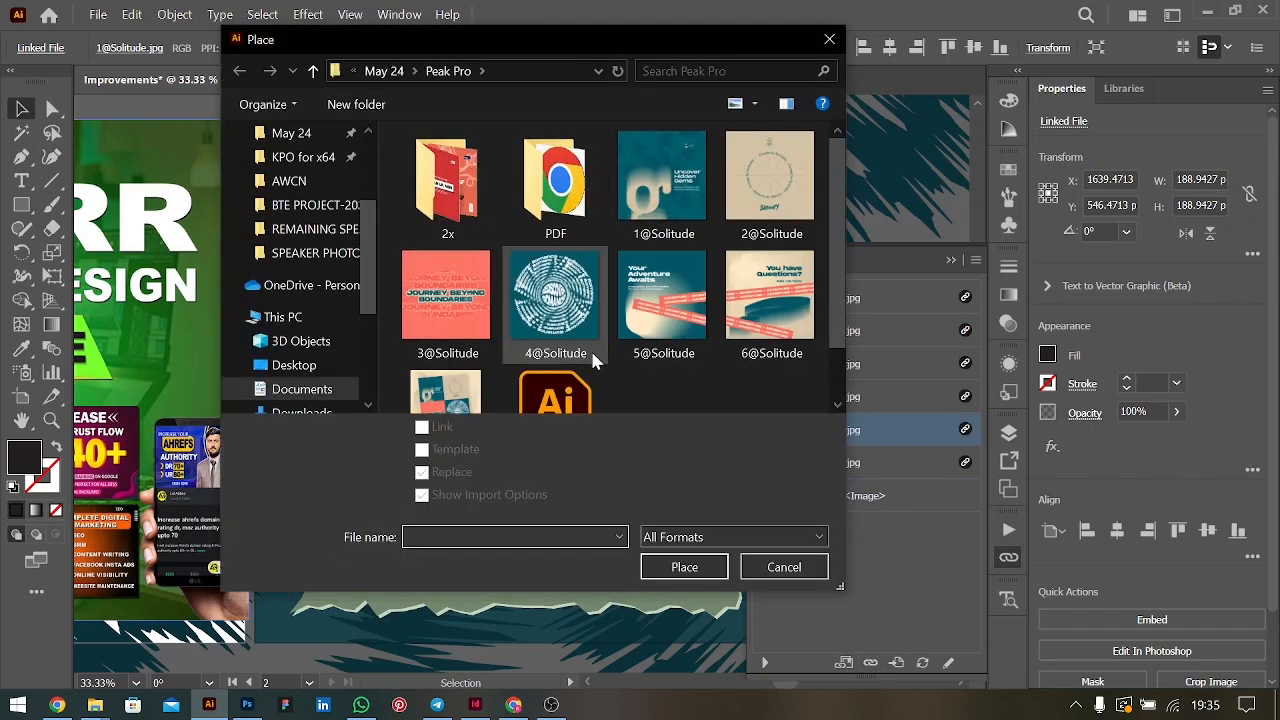
double_click(767, 174)
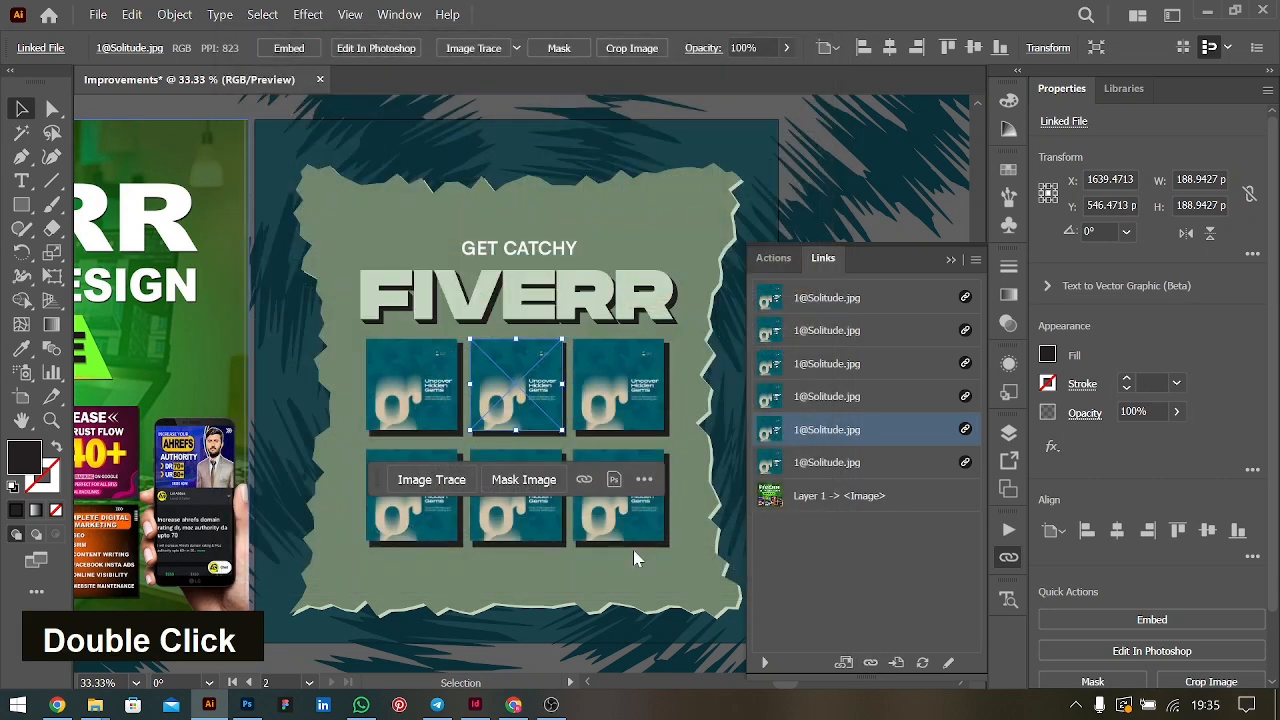
Relink the upper row's third image to 3@Solitude
click(624, 405)
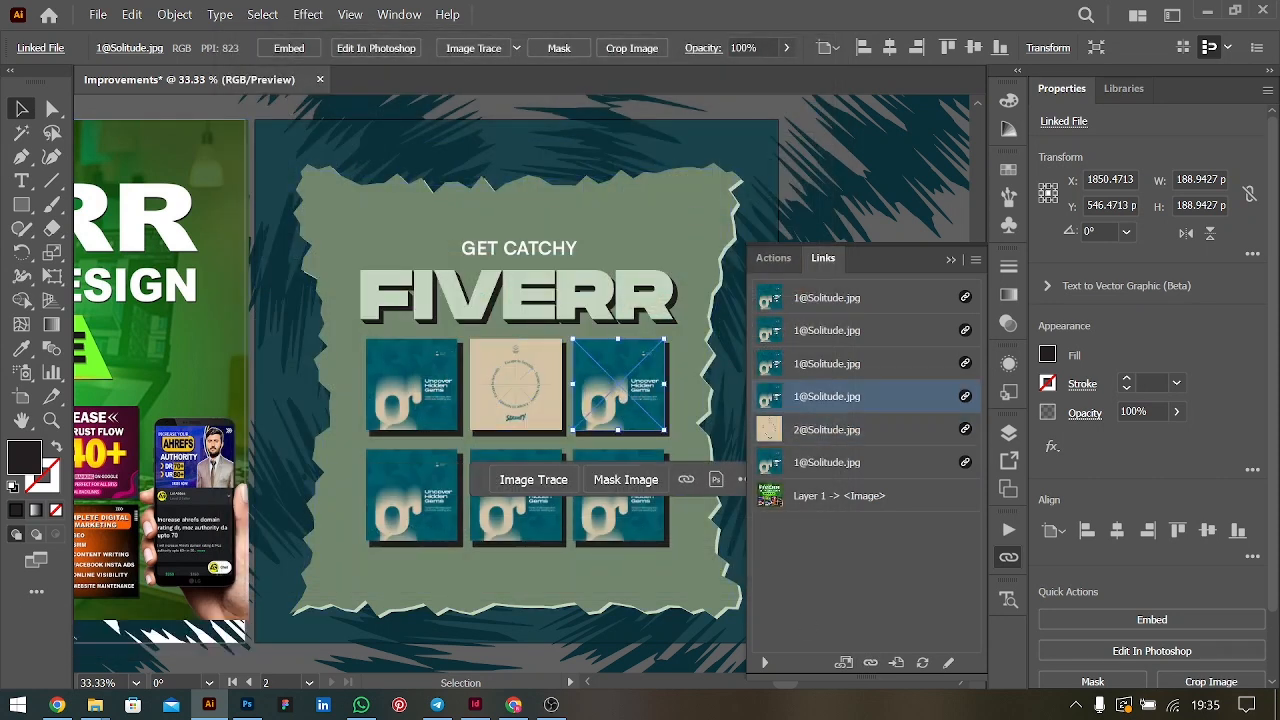
click(871, 665)
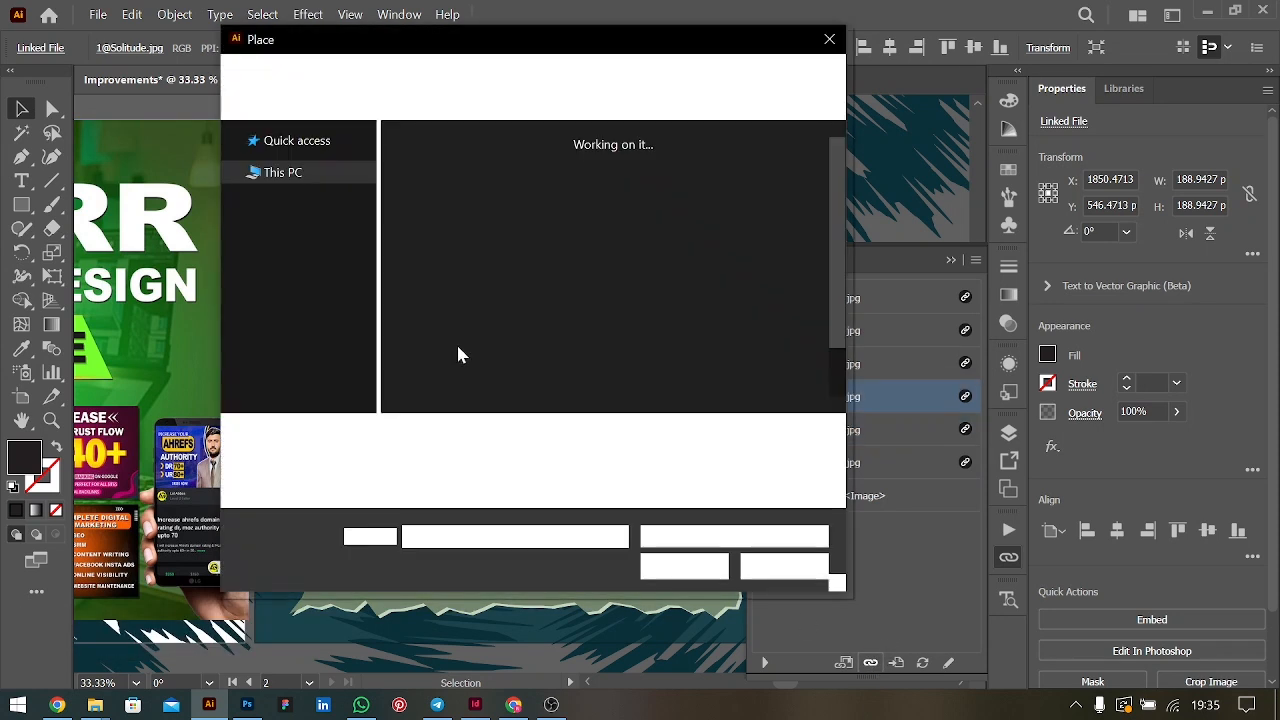
click(441, 289)
double_click(441, 289)
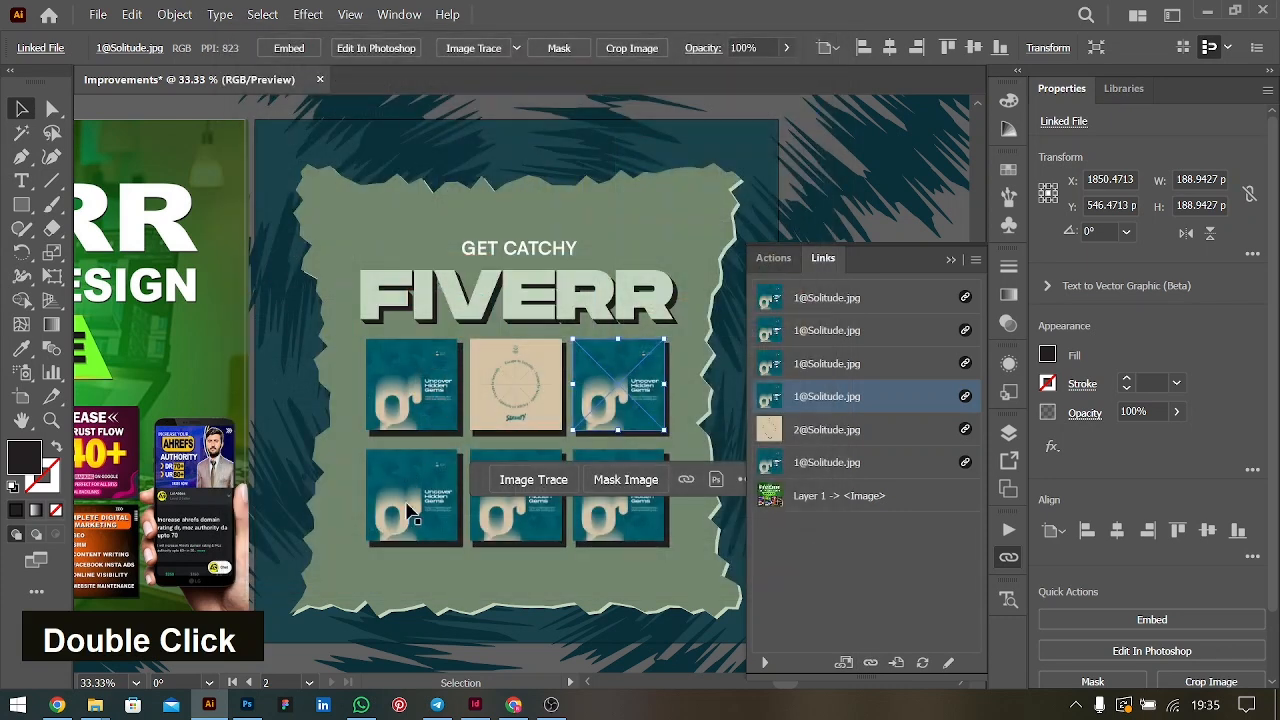
Relink the lower row's first image to 4@Solitude and its middle image to 6@Solitude
click(437, 497)
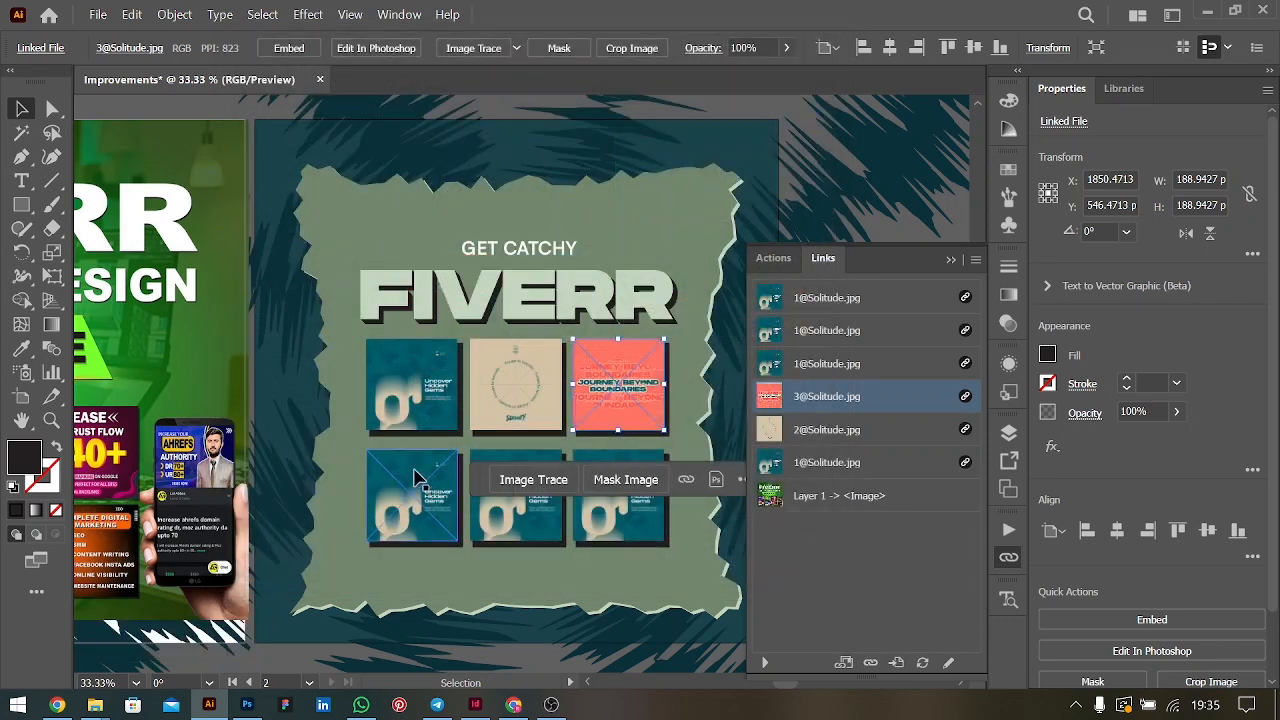
click(871, 665)
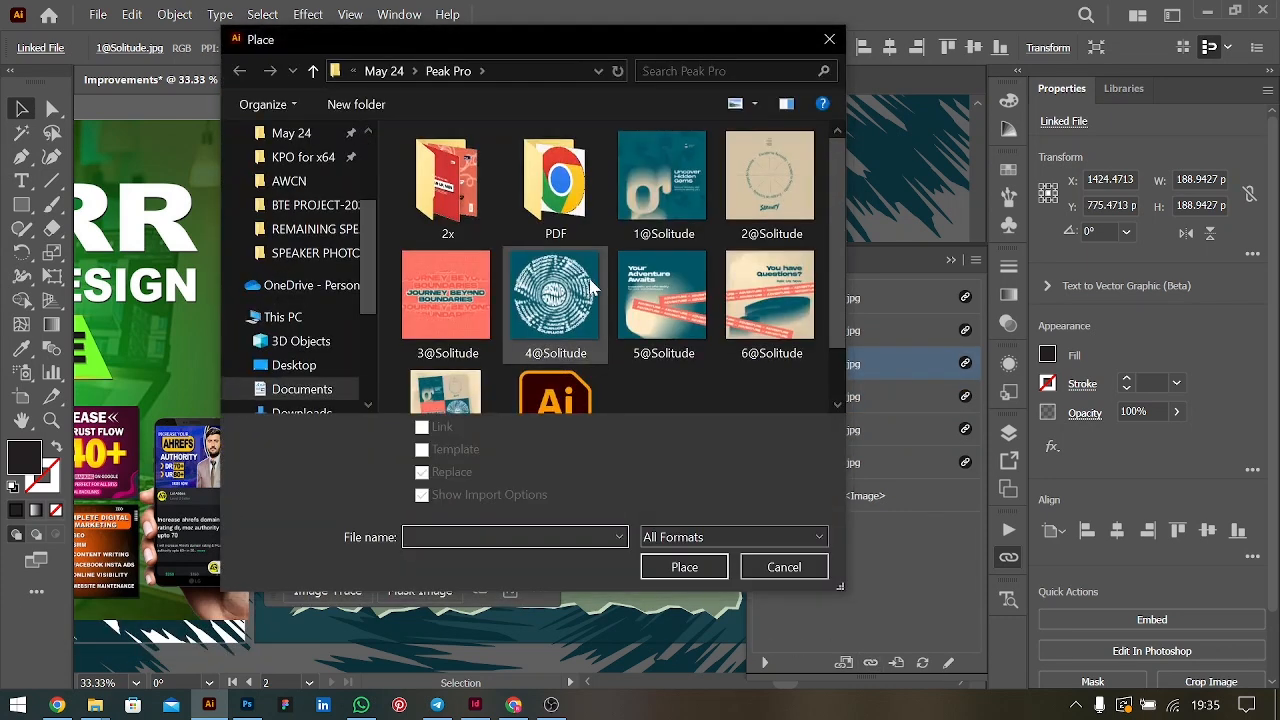
double_click(600, 298)
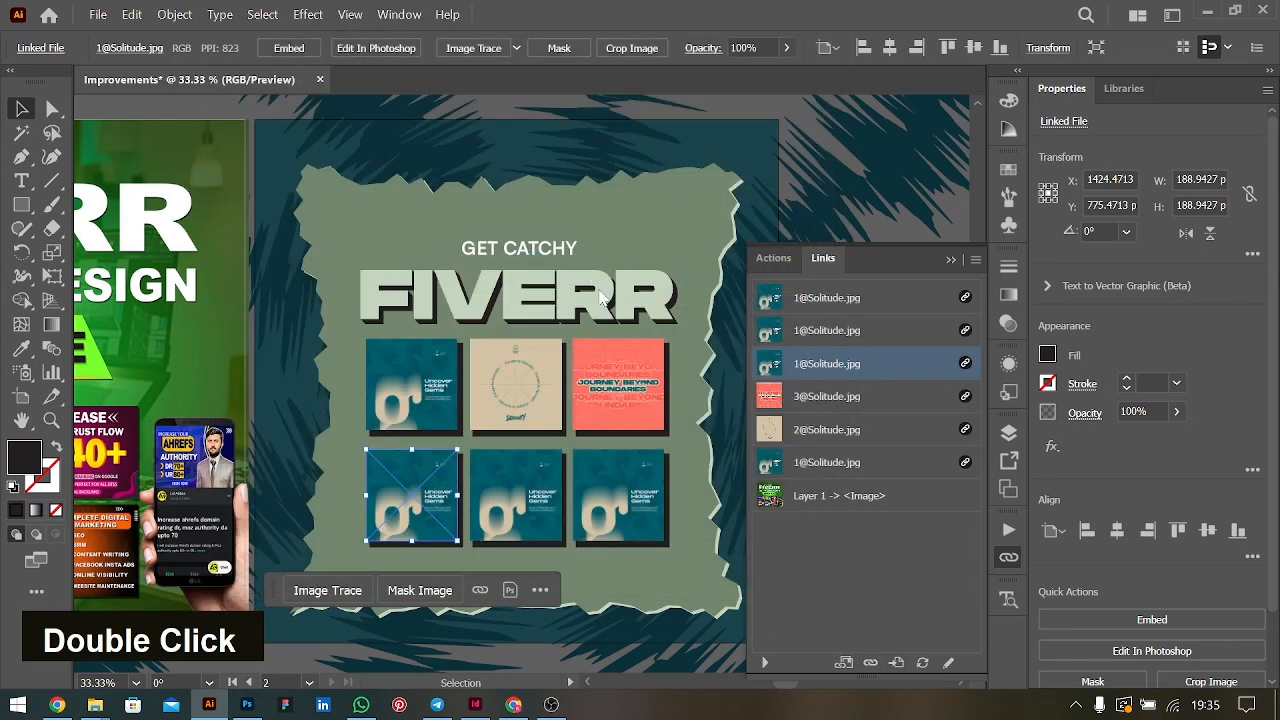
click(525, 497)
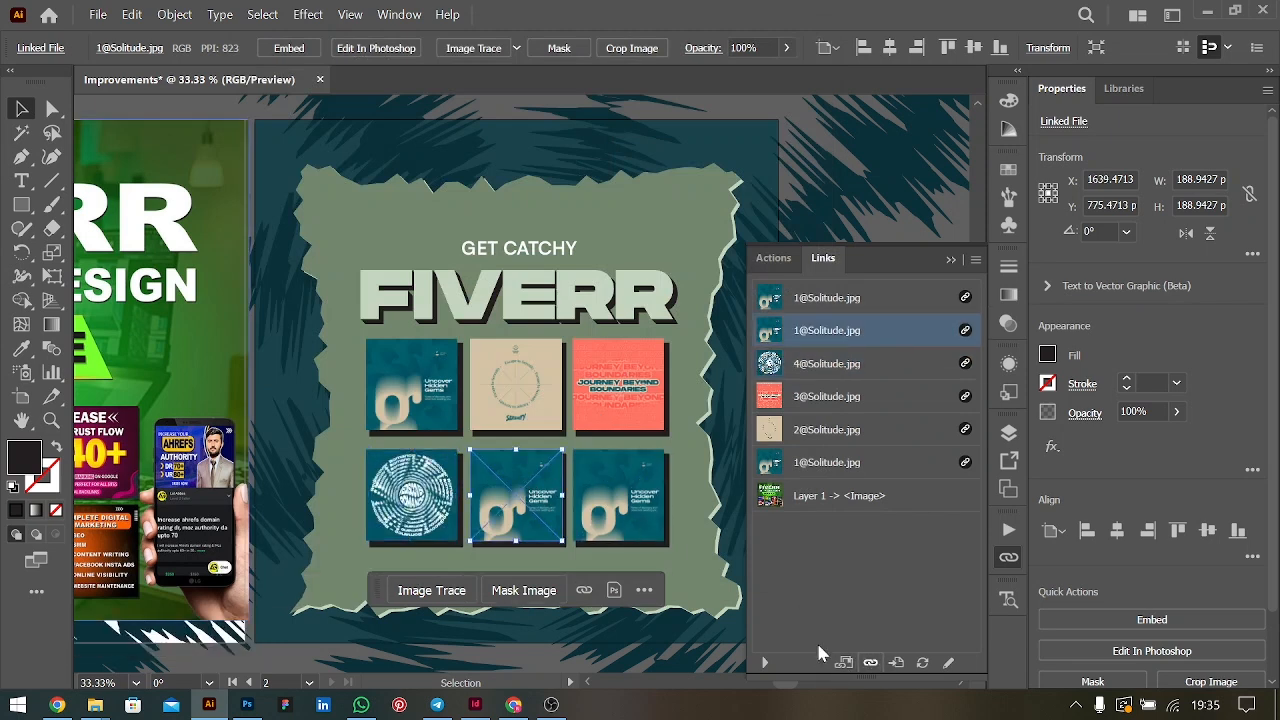
click(871, 662)
double_click(738, 295)
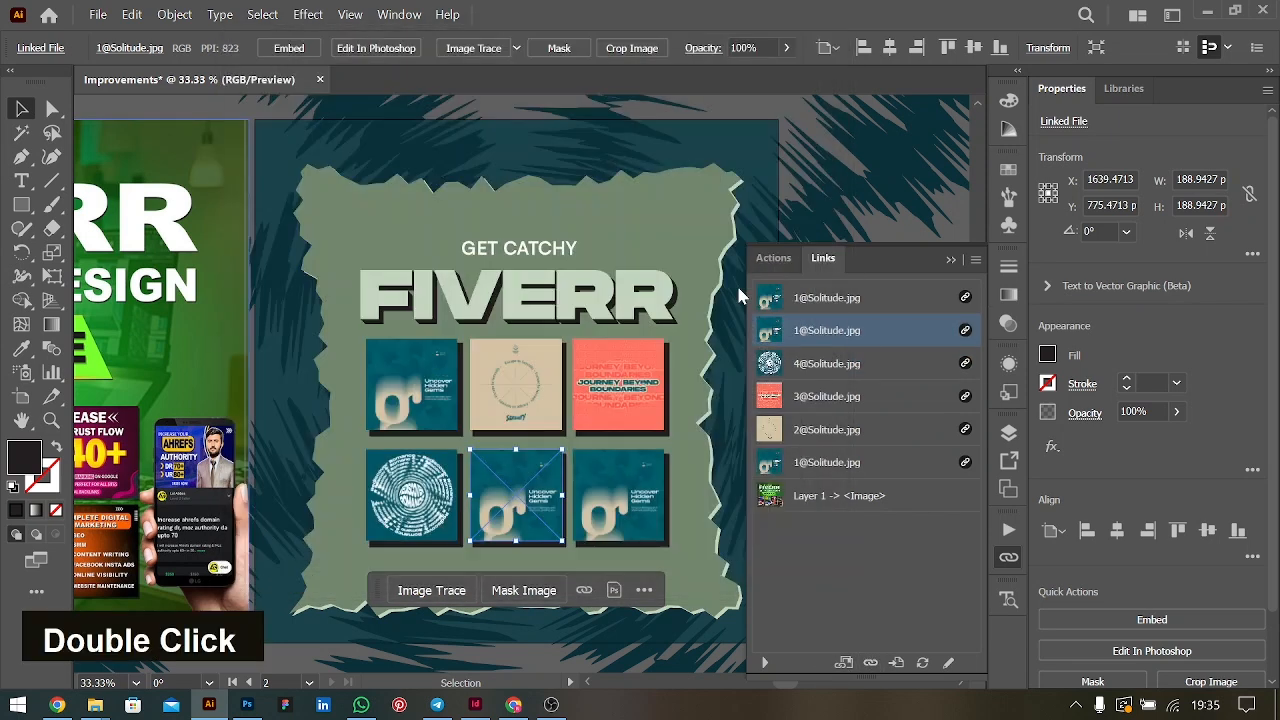
Relink the lower row's last image to 5@Solitude and clear the selection
click(615, 505)
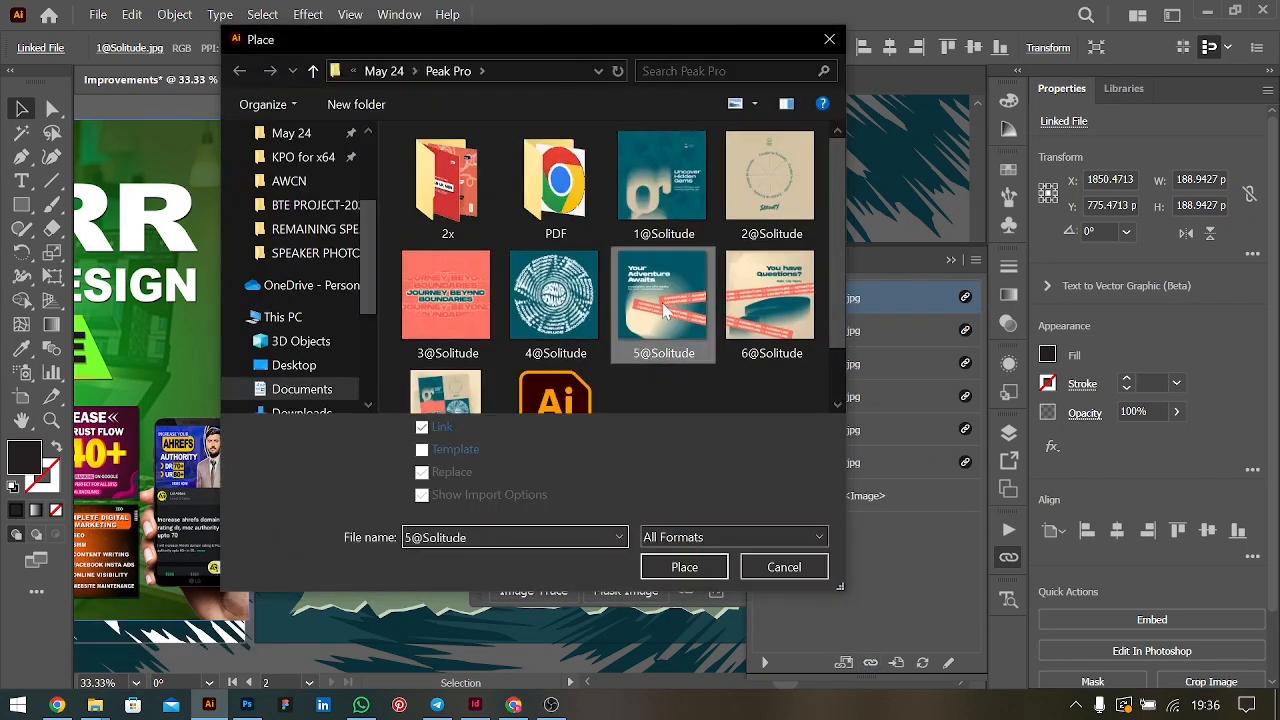
double_click(663, 290)
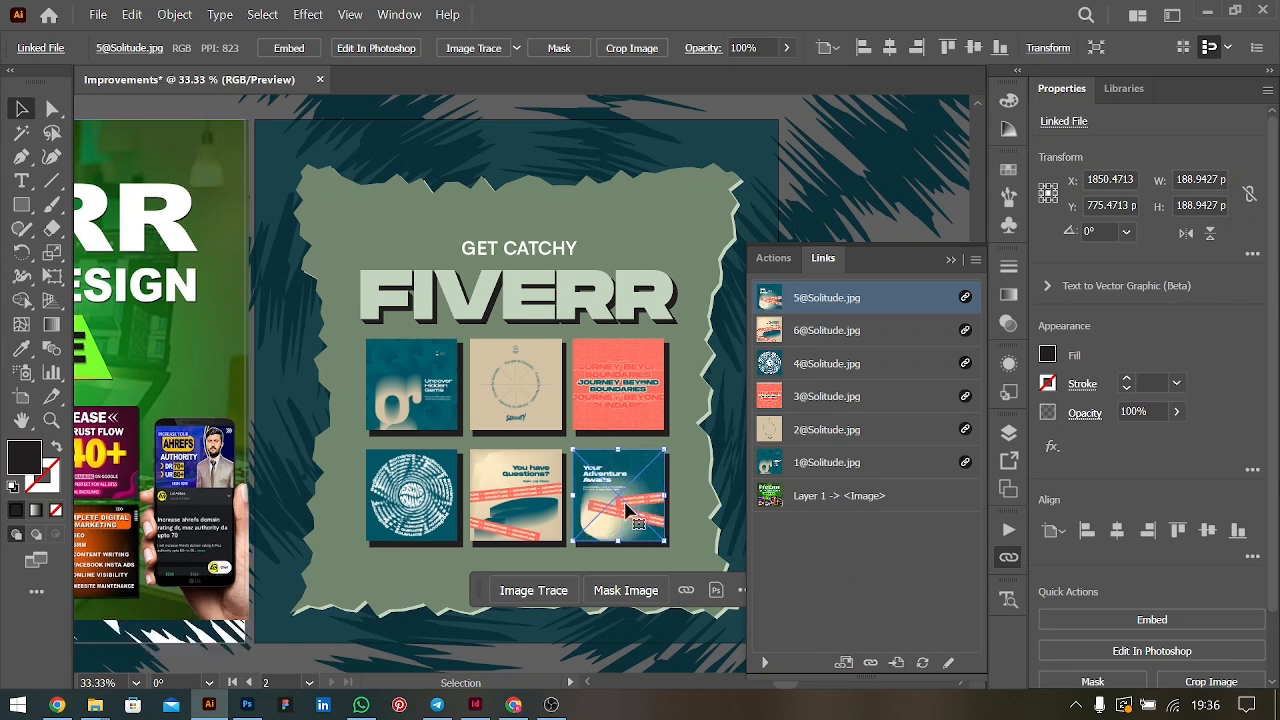
click(833, 182)
click(793, 127)
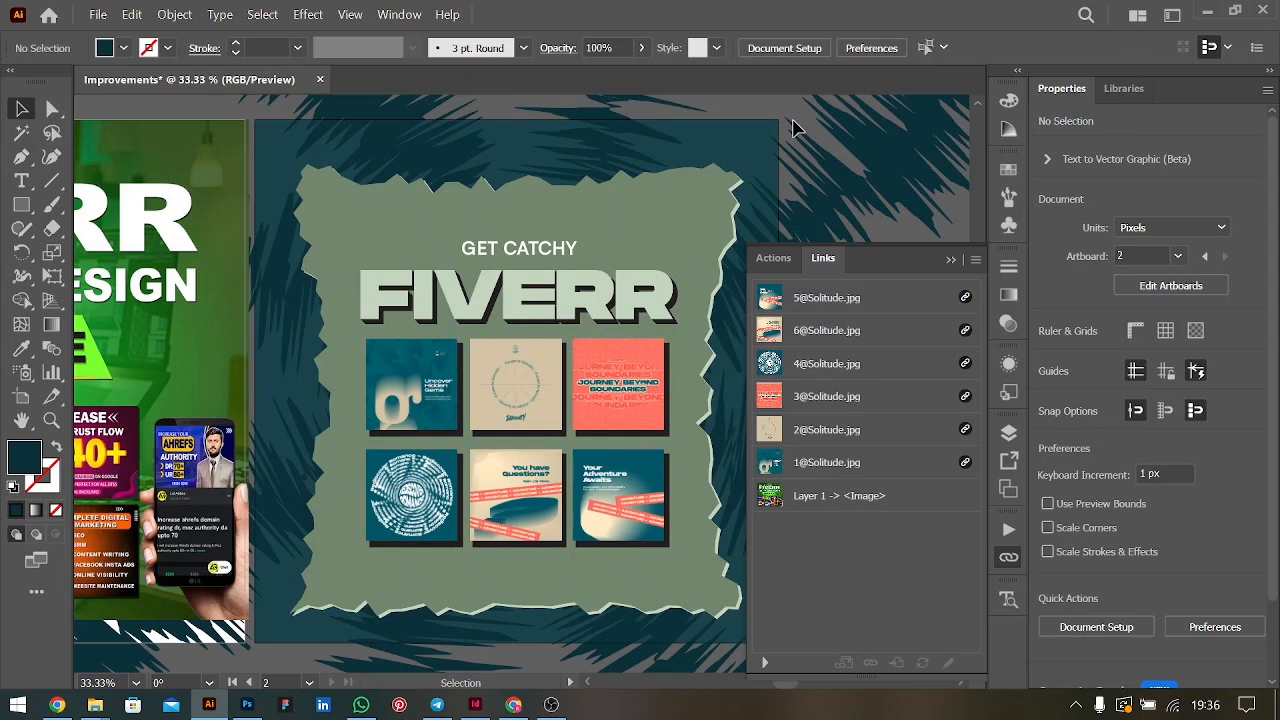
Move the FIVERR headline and the GET CATCHY line above it upward to open a gap above the image grid
scroll(505, 250, down, 2)
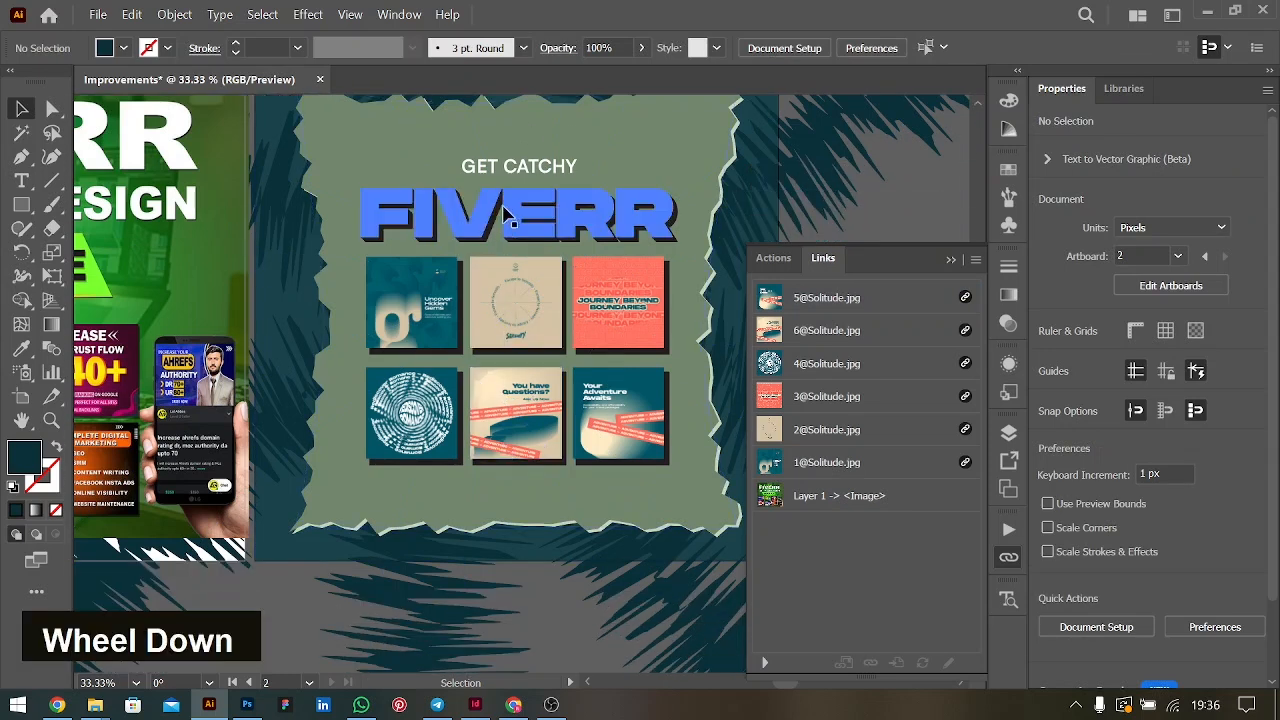
click(505, 215)
key(shift+Up)
key(shift+Up)
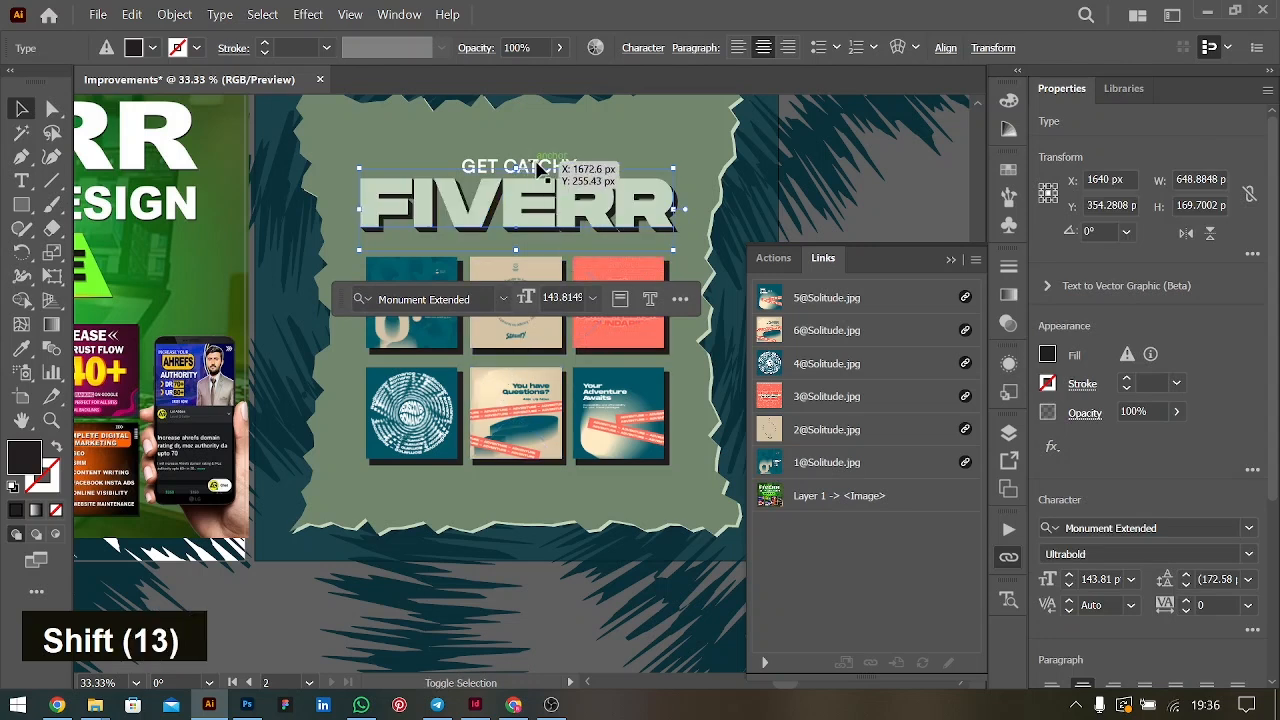
shift+click(537, 170)
key(shift+Up)
key(ctrl+minus)
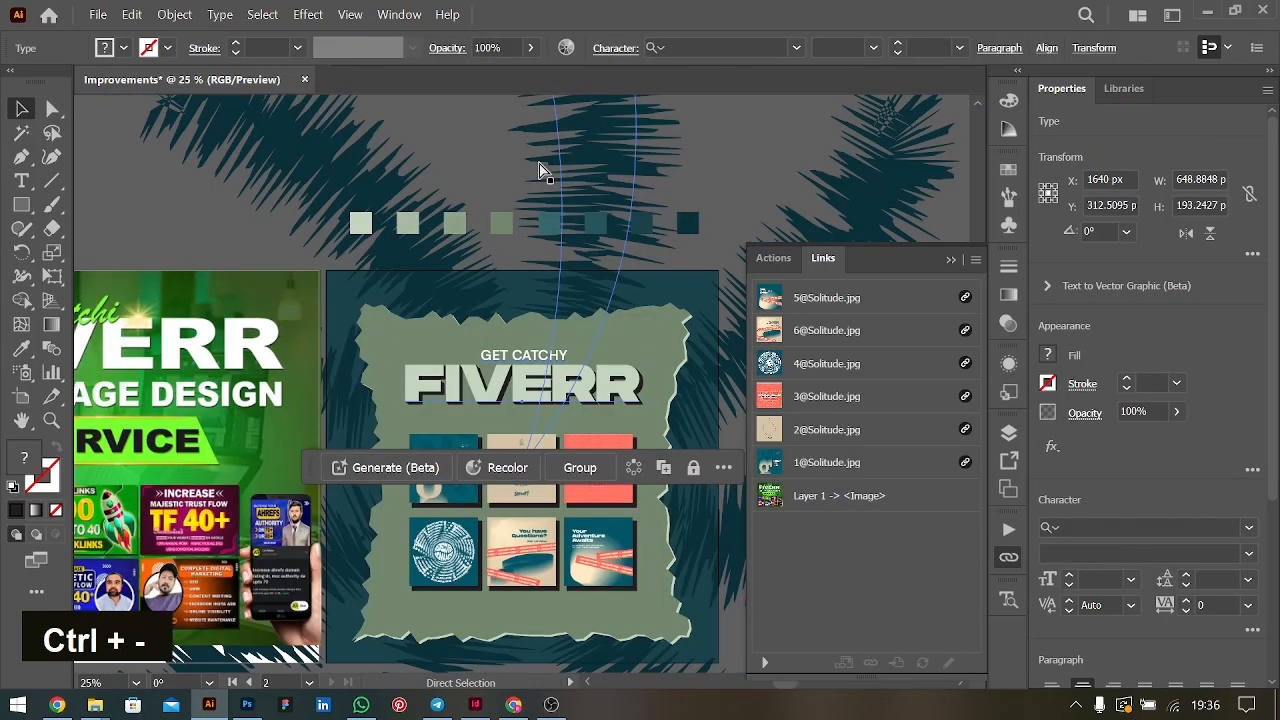
scroll(512, 368, left, 4)
click(314, 214)
Duplicate the GET CATCHY line directly below the FIVERR headline and change the copy's text to GIG IMAGE DESIGN SERVICE
drag(652, 350, 652, 410)
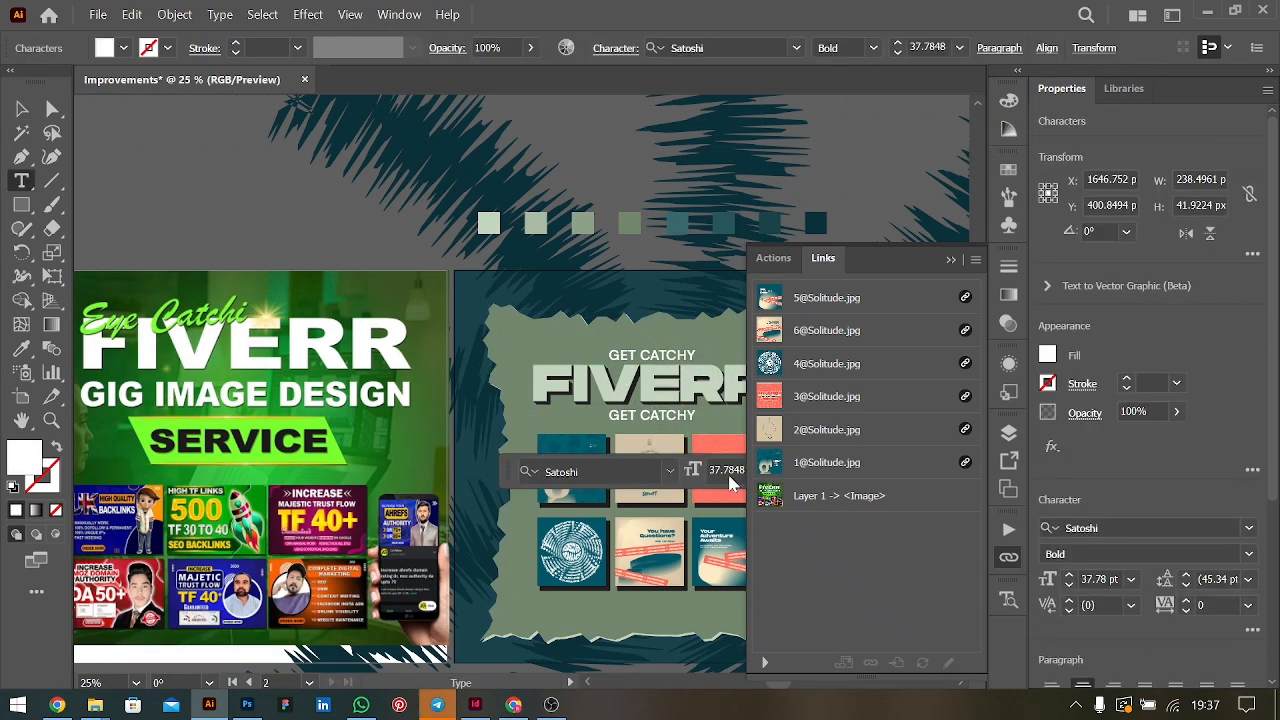
key(ctrl+a)
text(gig)
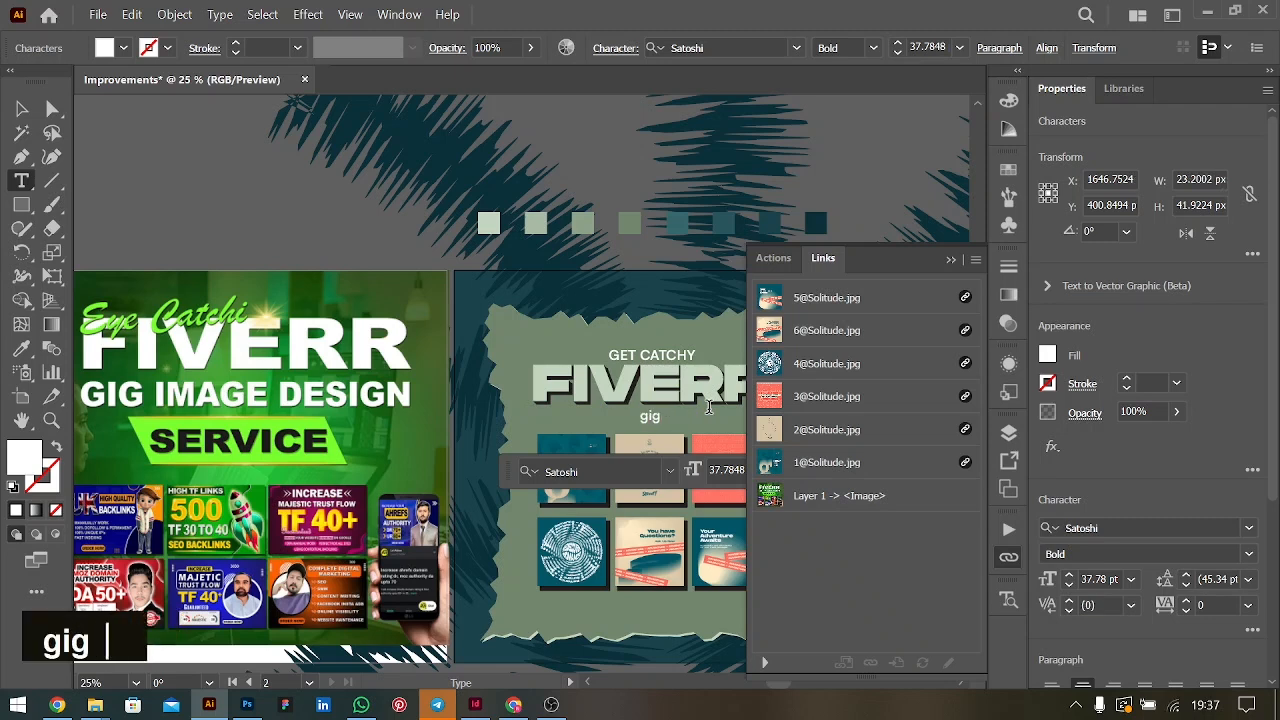
key(ctrl+a)
key(Caps_Lock)
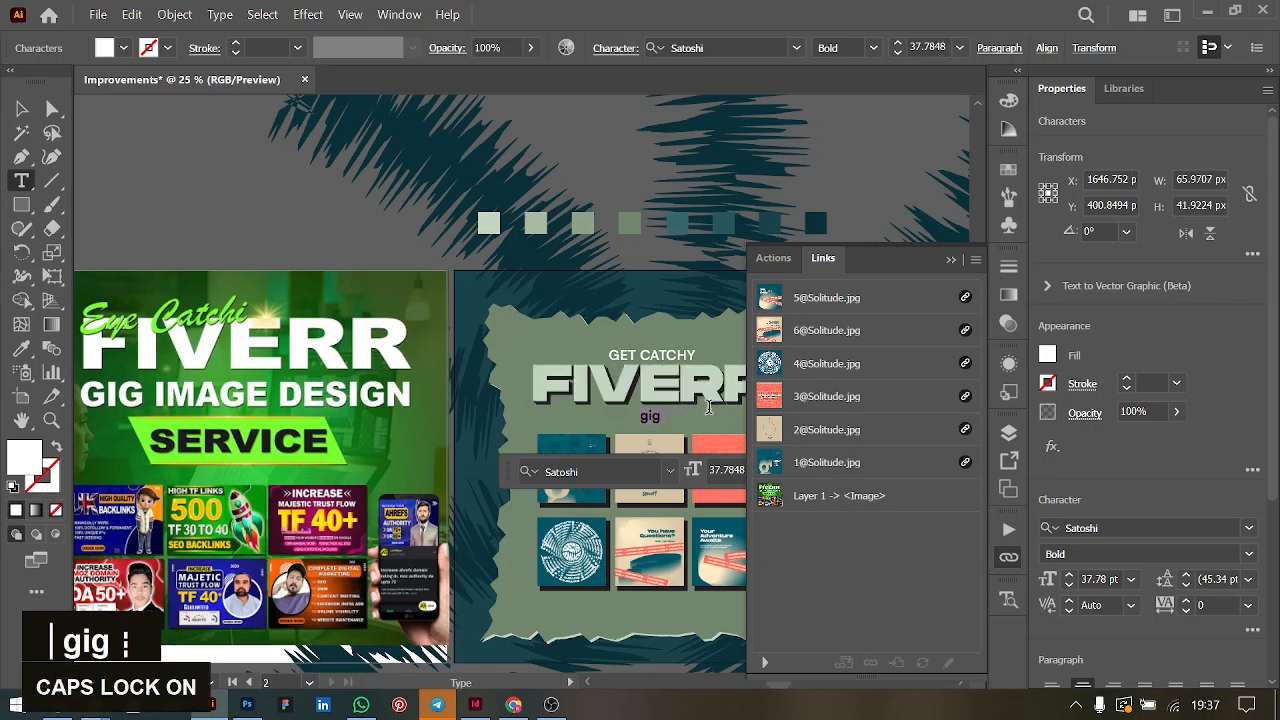
text(GIG I)
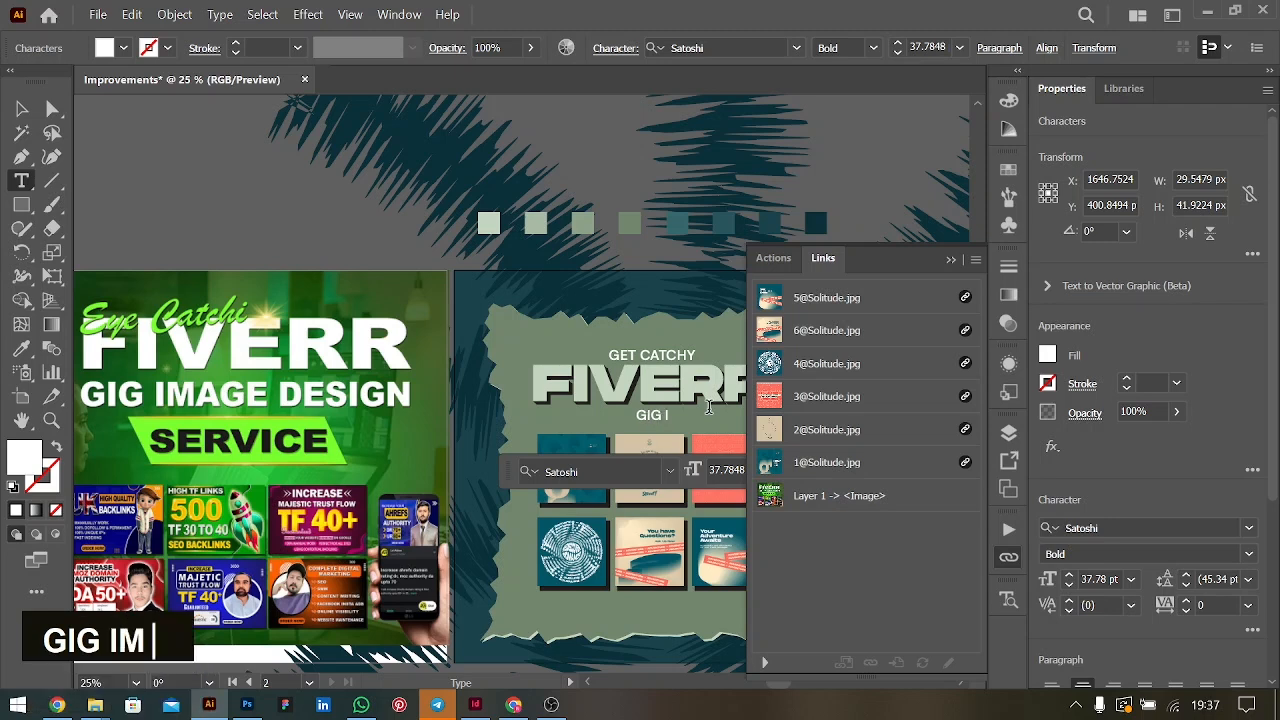
text(MAGE DESIG)
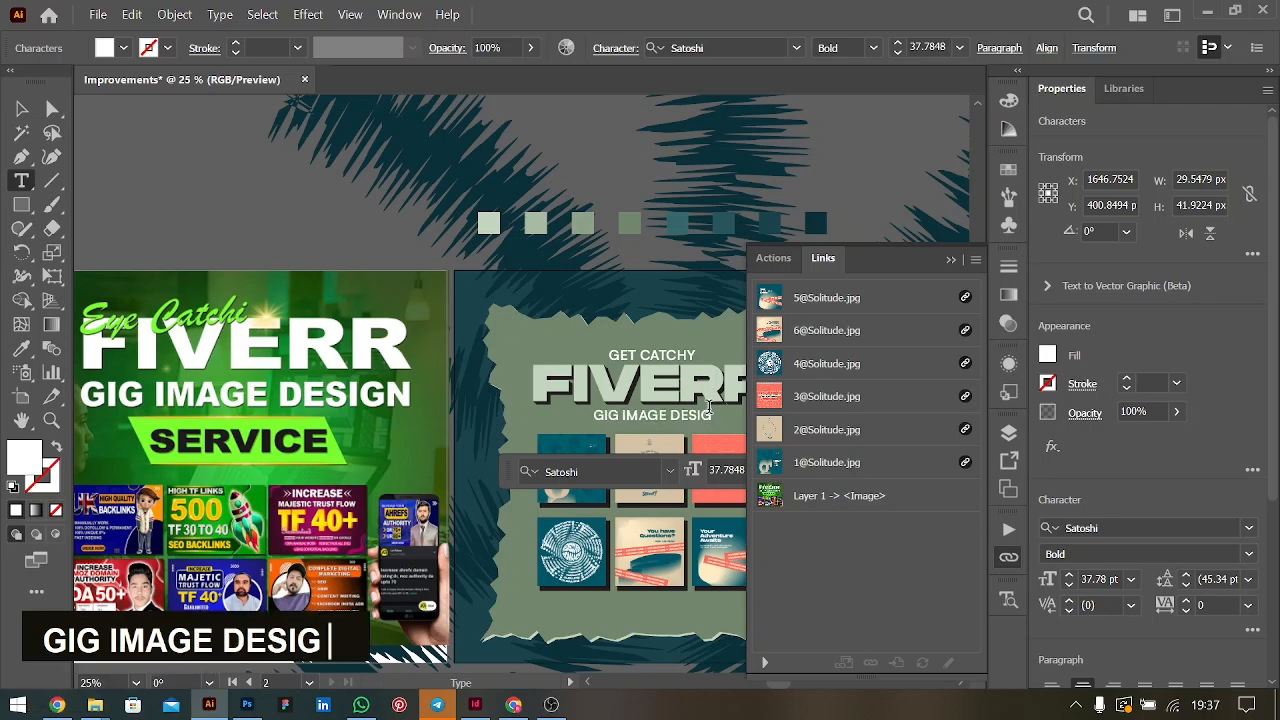
text(N S)
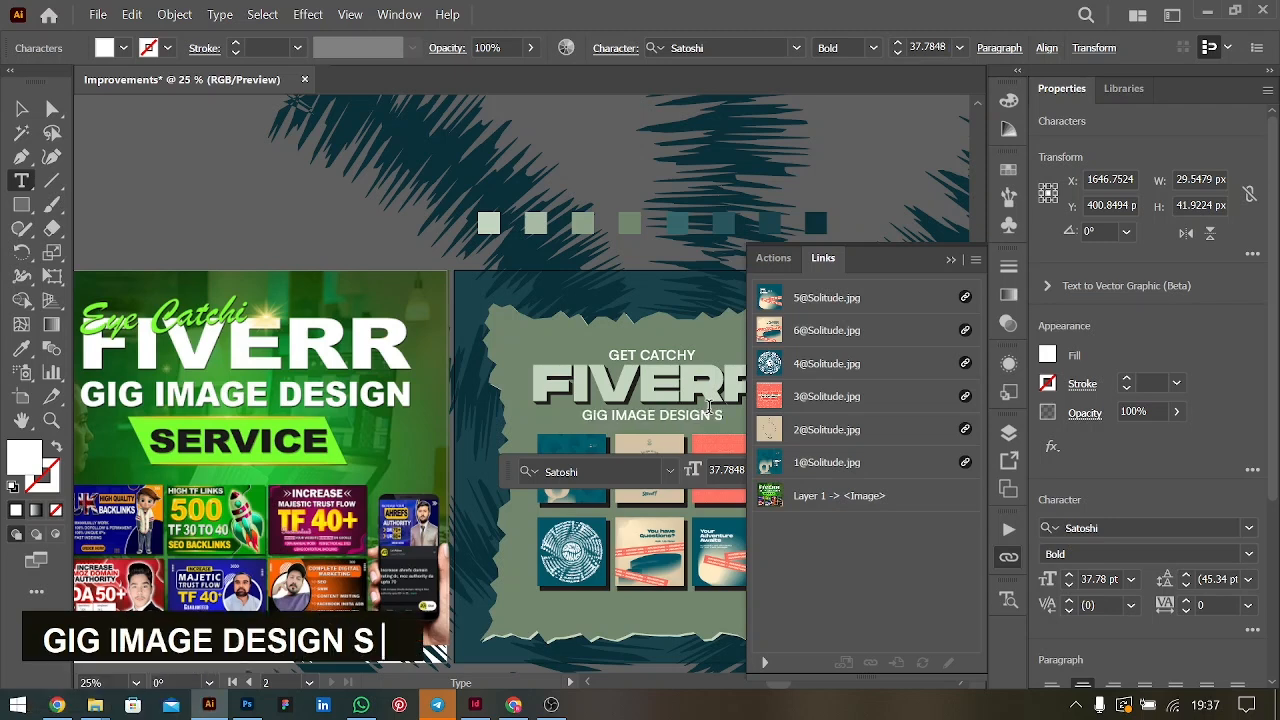
text(ERVICE)
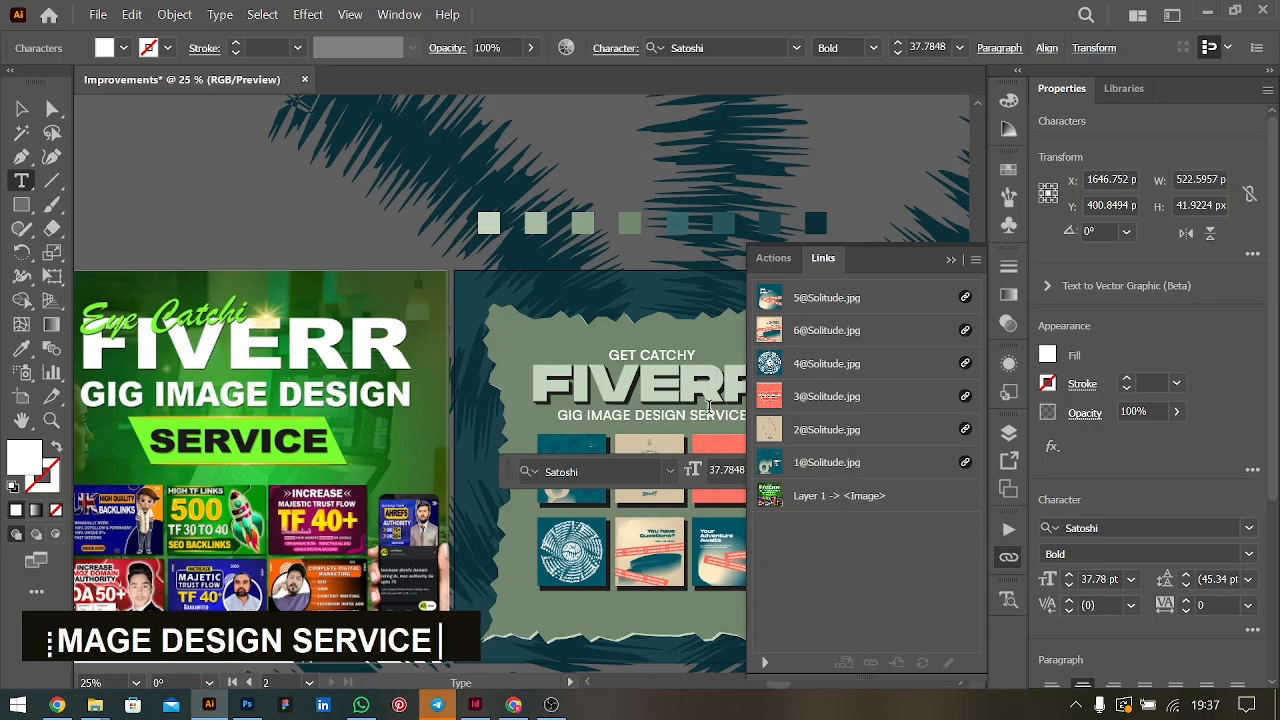
click(22, 112)
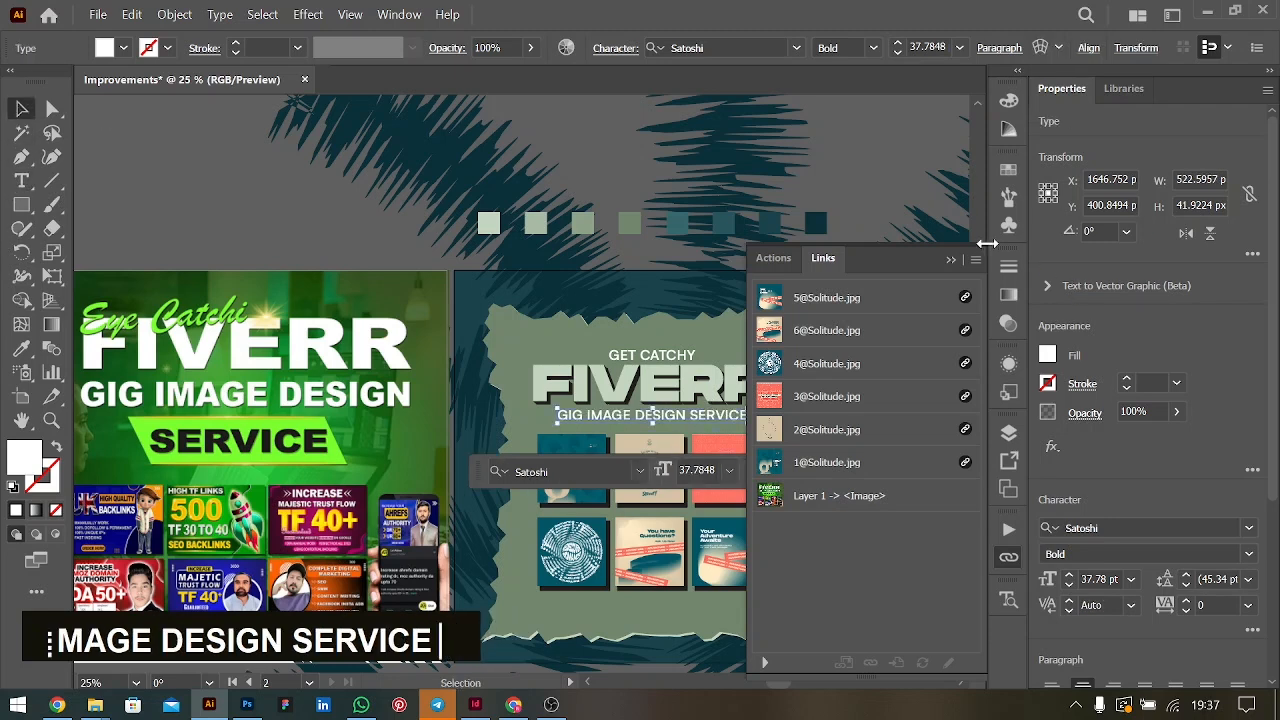
Shift the GIG IMAGE DESIGN SERVICE line about 7 px left to centre it under the FIVERR headline
click(950, 262)
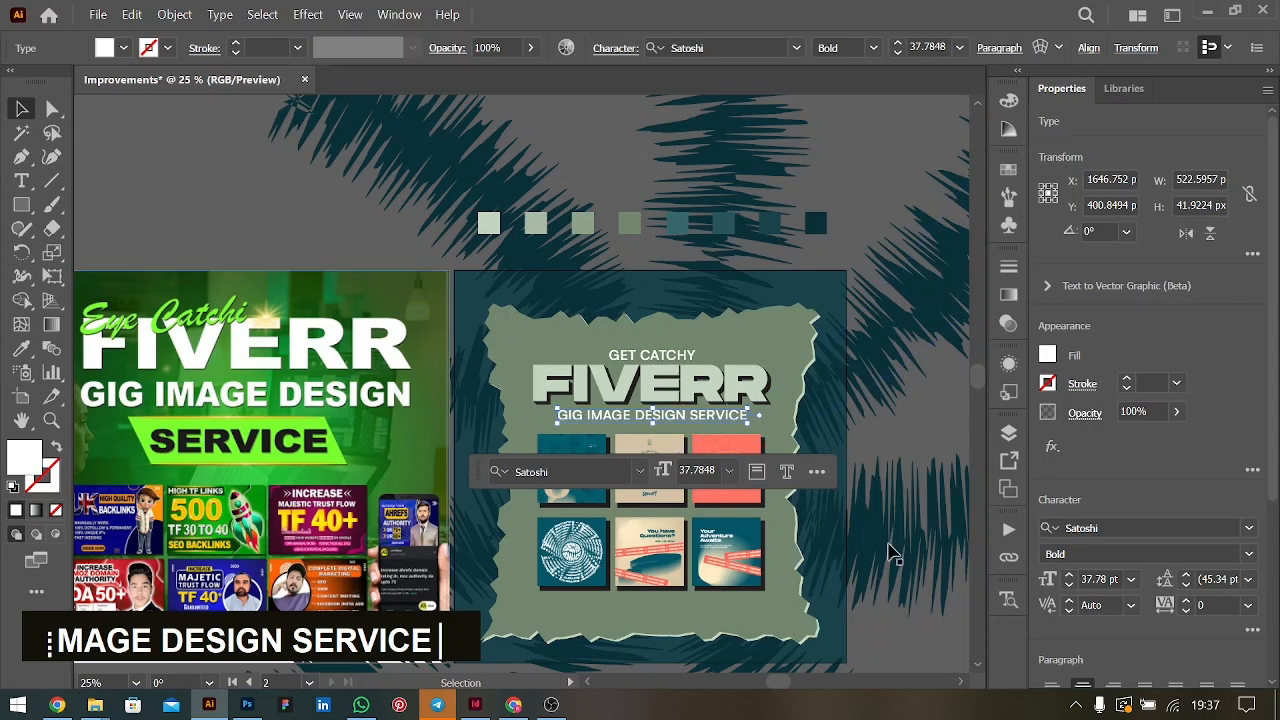
scroll(893, 553, down, 2)
click(722, 382)
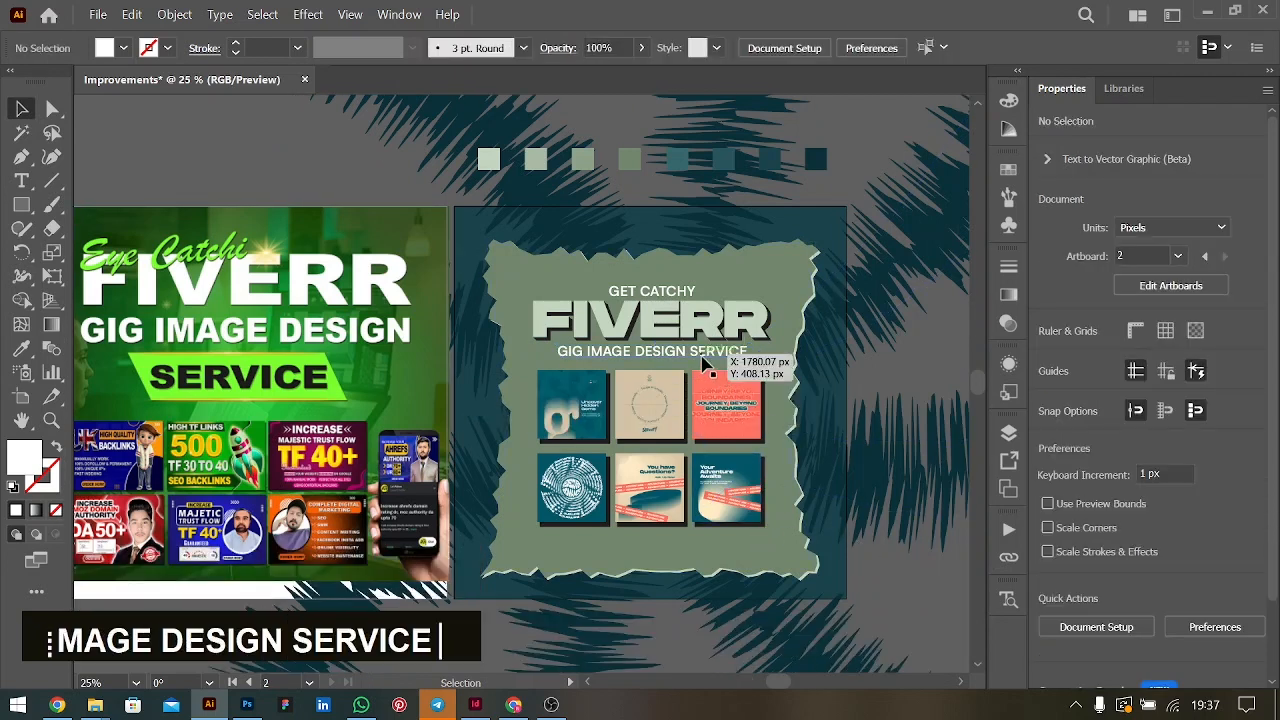
key(ctrl+equal)
scroll(697, 425, down, 4)
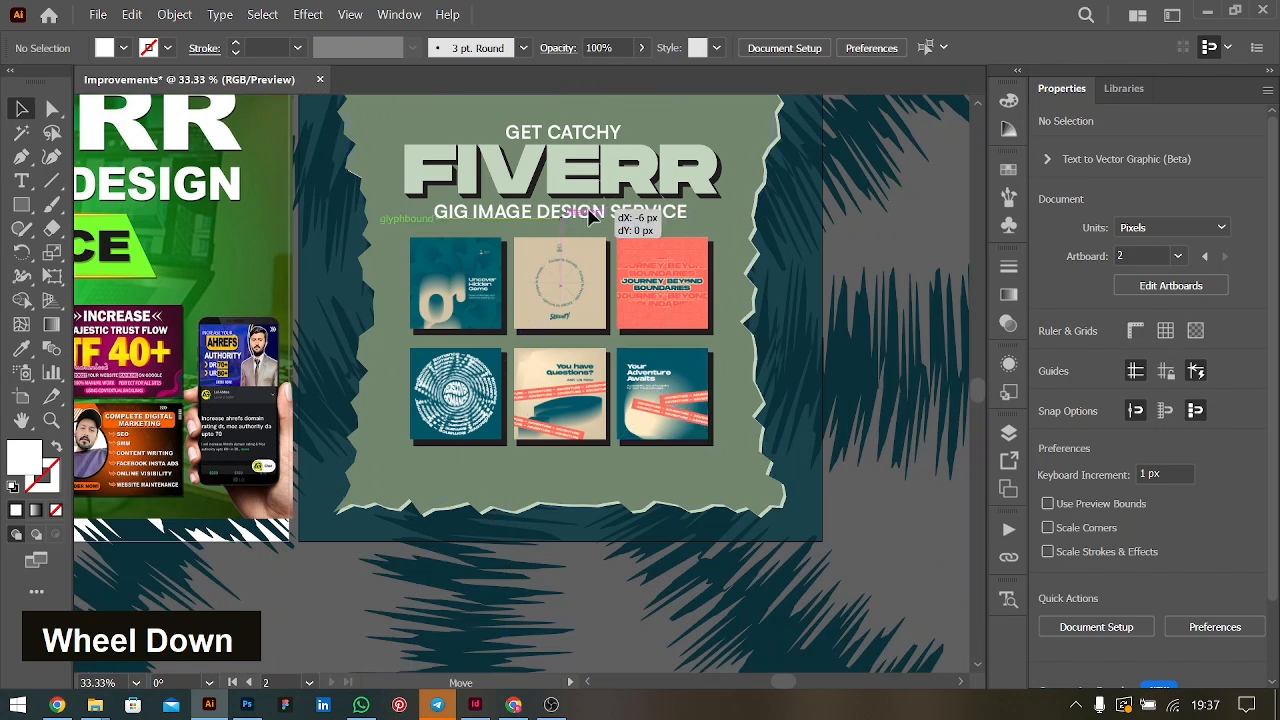
click(597, 214)
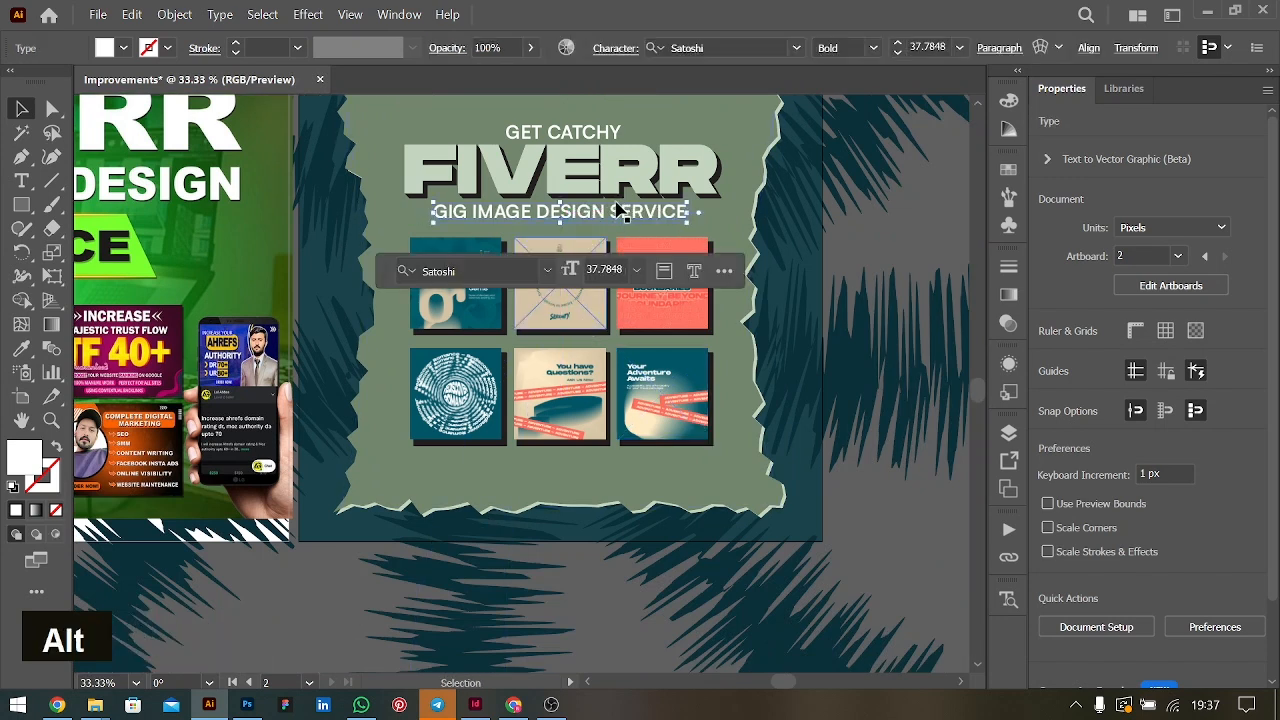
alt+click(617, 208)
Draw a rectangle of about 600 by 45 px beneath the lower row of the image grid
click(22, 206)
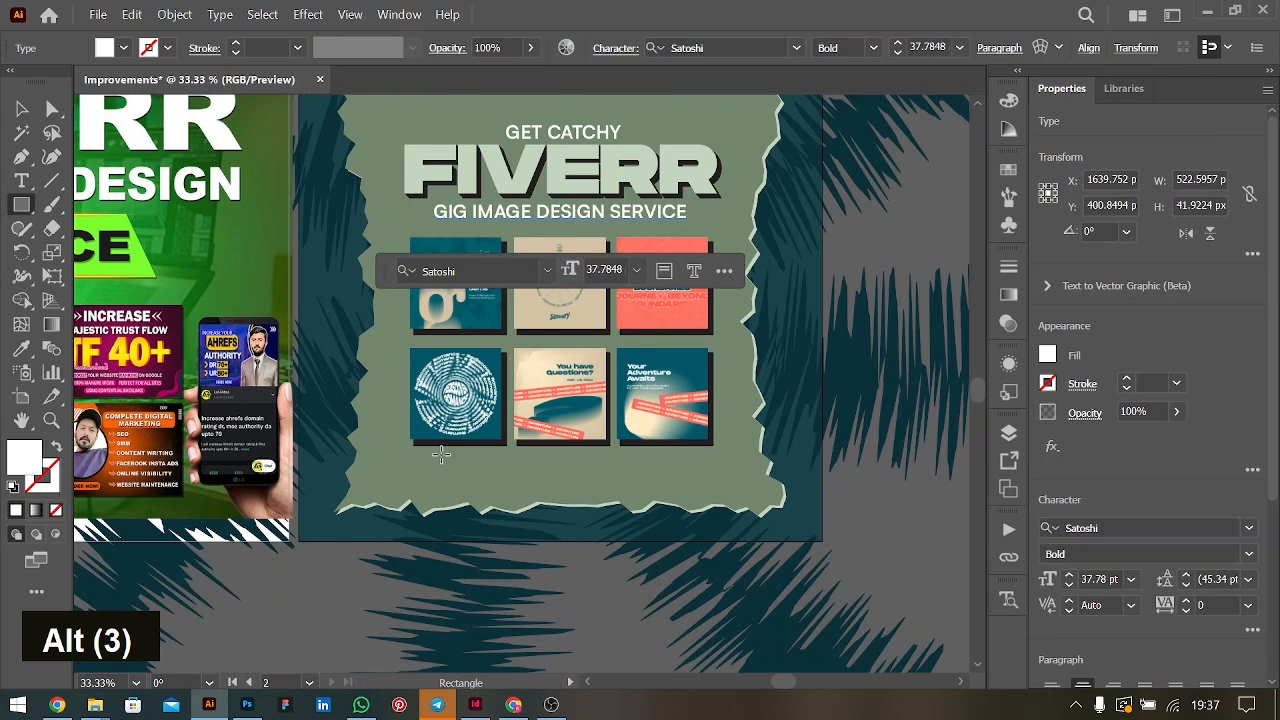
drag(418, 457, 710, 483)
click(22, 108)
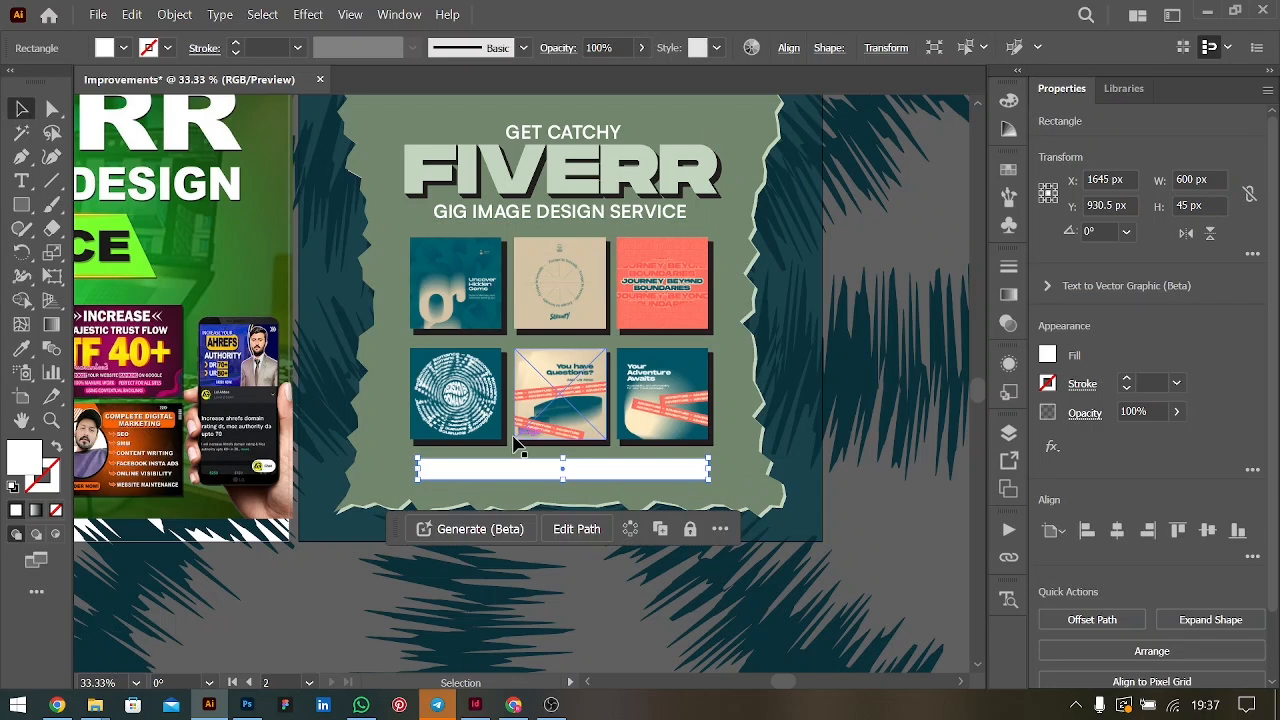
Fill the new rectangle with the lightest teal from the palette swatches above the artboard, sampled with the Eyedropper
key(i)
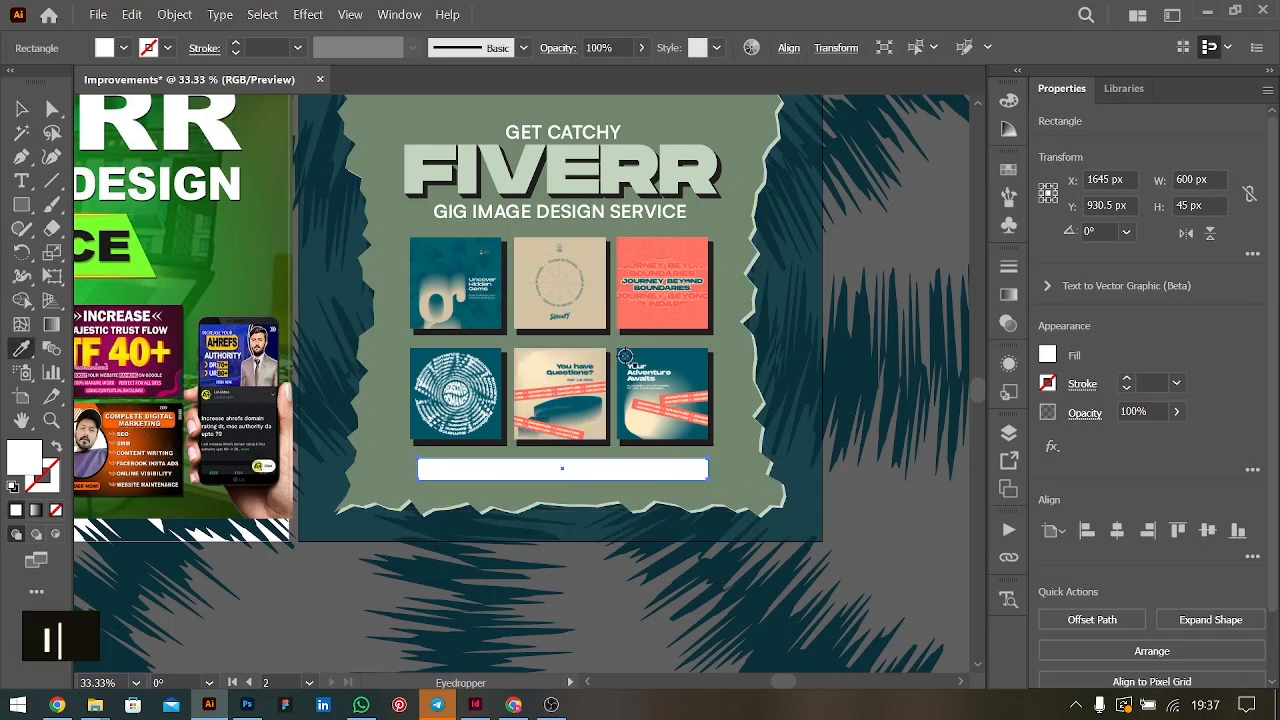
scroll(625, 356, up, 3)
scroll(589, 188, up, 3)
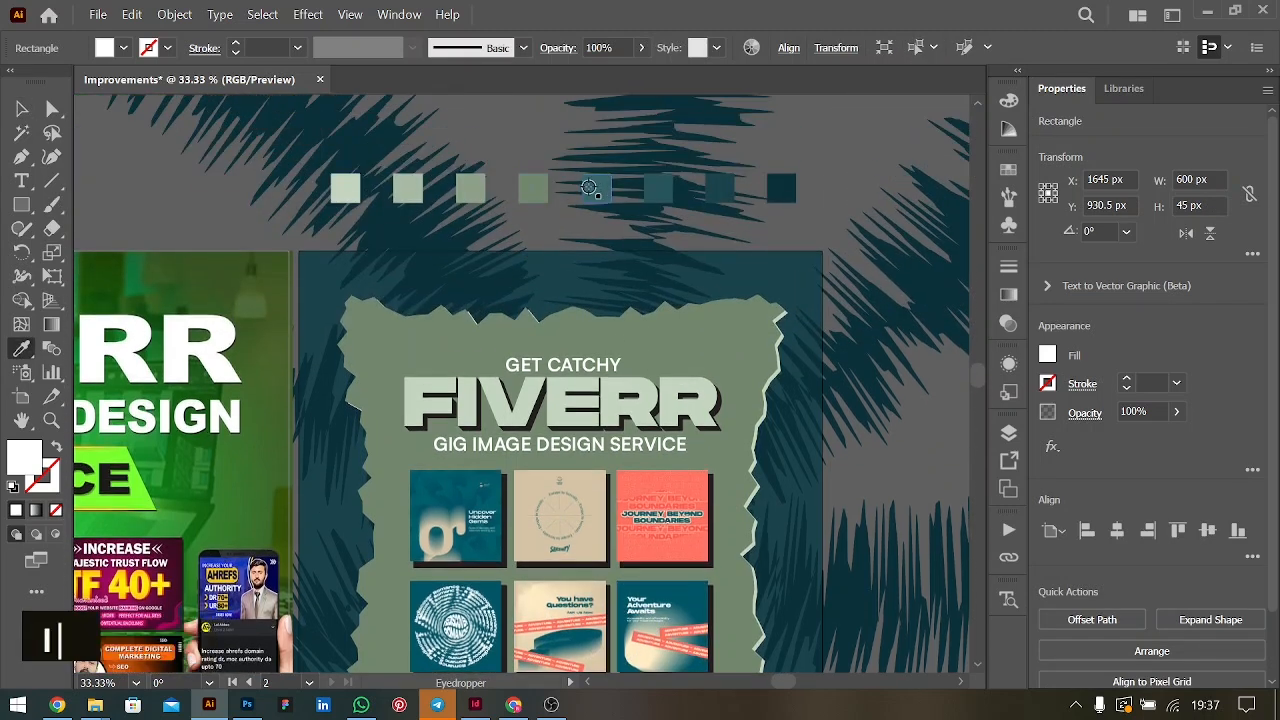
click(589, 188)
scroll(589, 188, down, 4)
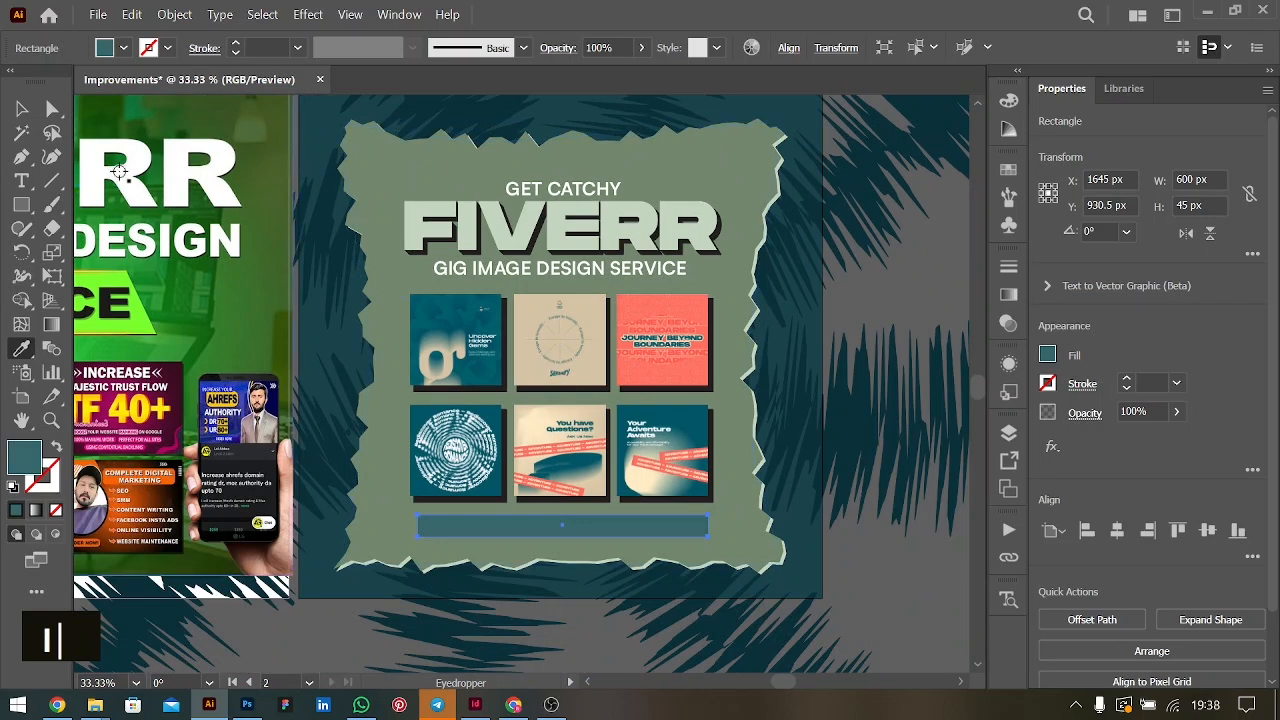
key(v)
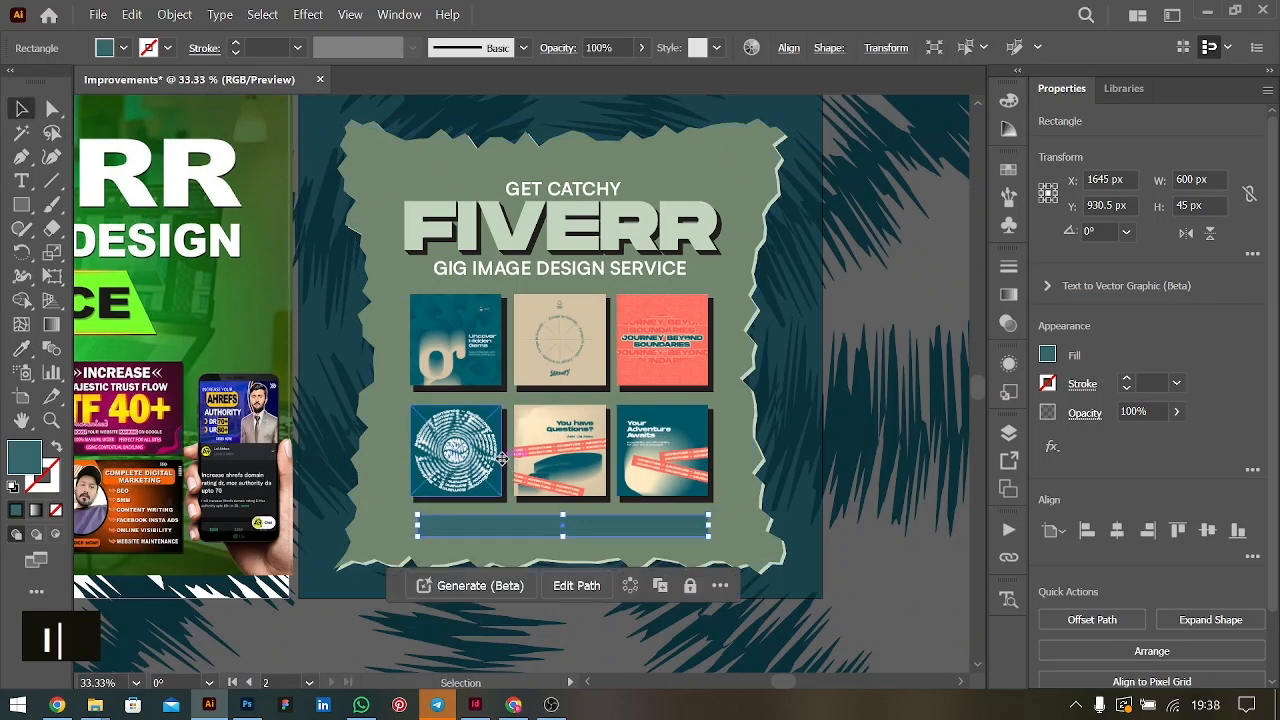
Place the coloured instagram image from the Pictures > PNGs folder at the bar's left end, about 27.5 px square
scroll(560, 418, down, 4)
key(ctrl+shift+p)
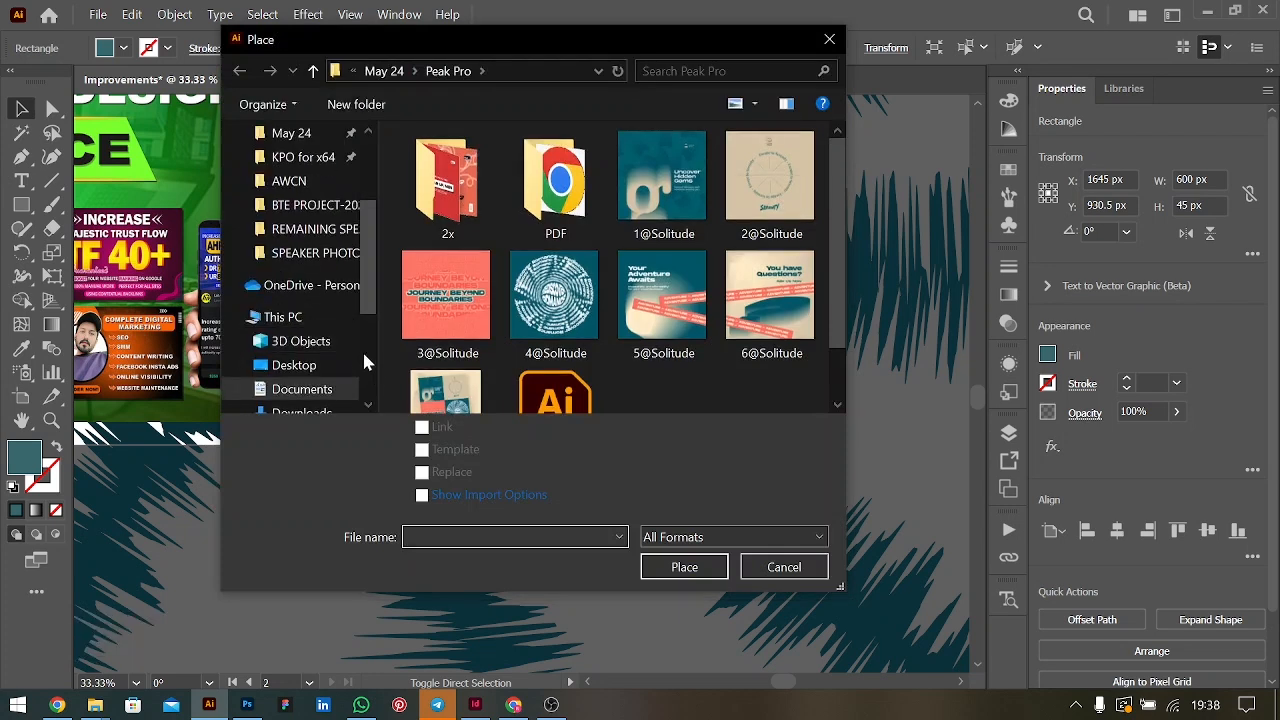
scroll(323, 371, down, 2)
click(292, 365)
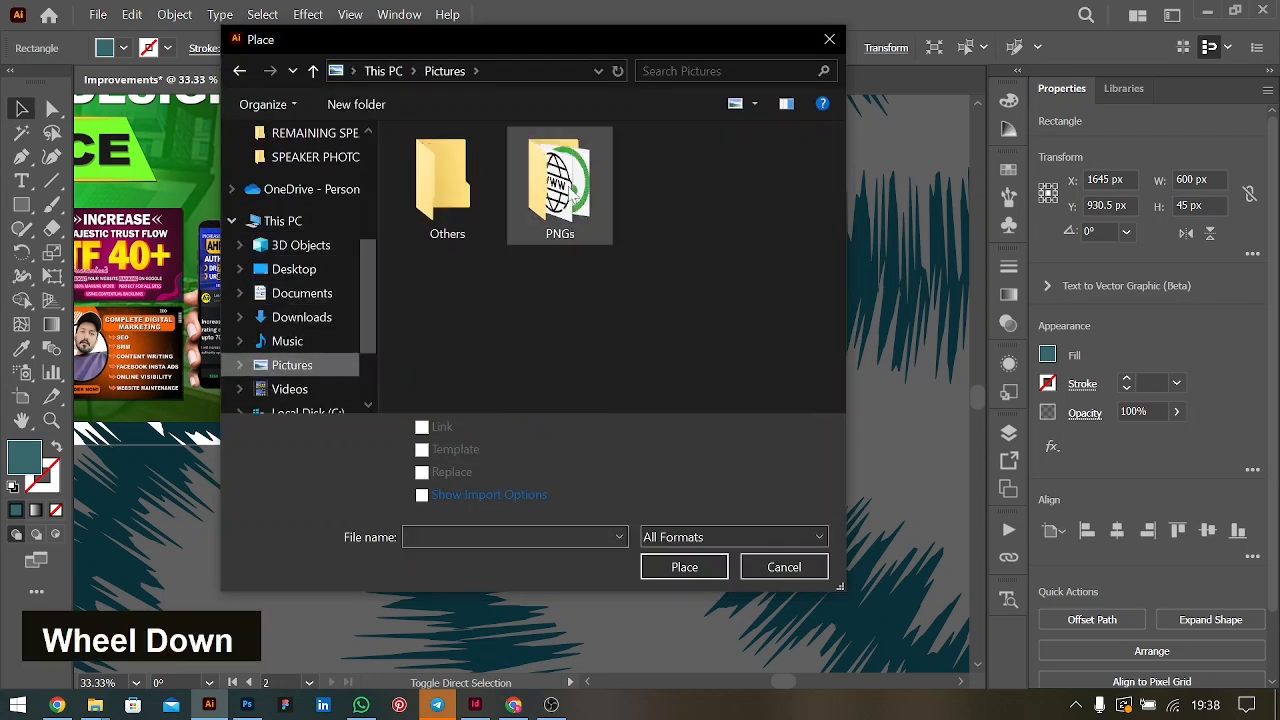
double_click(560, 190)
scroll(608, 362, down, 3)
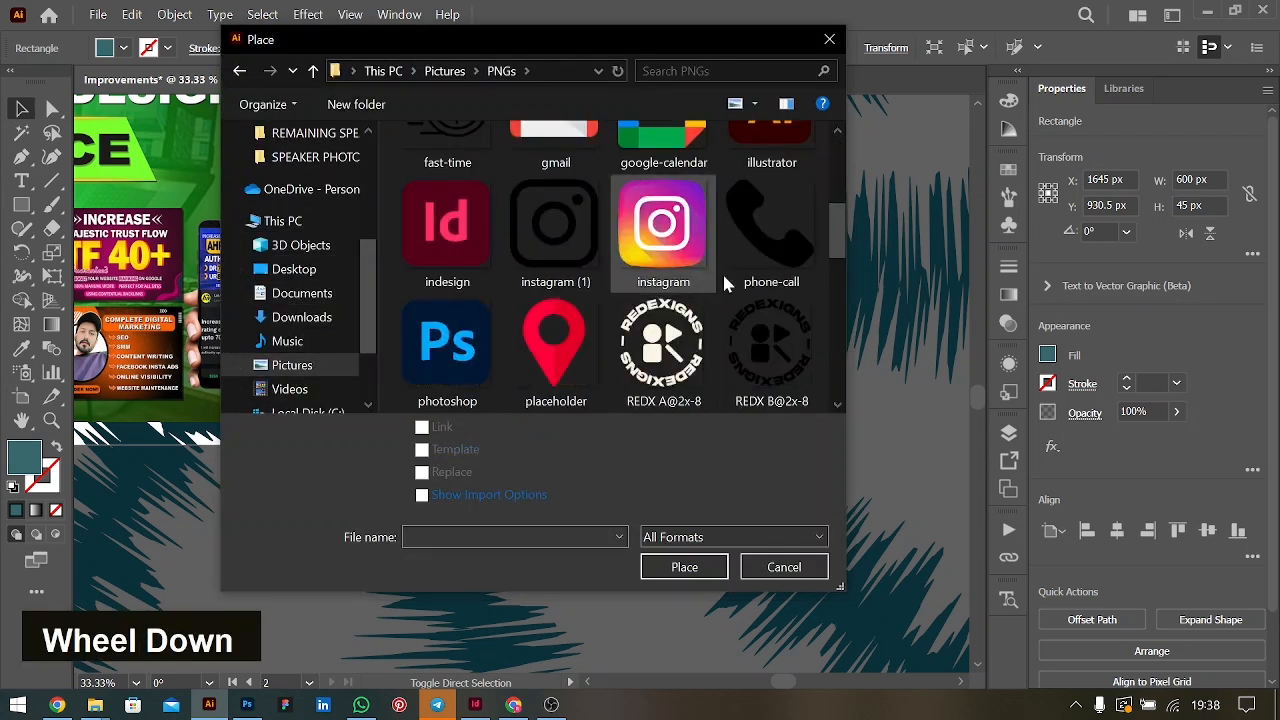
double_click(663, 228)
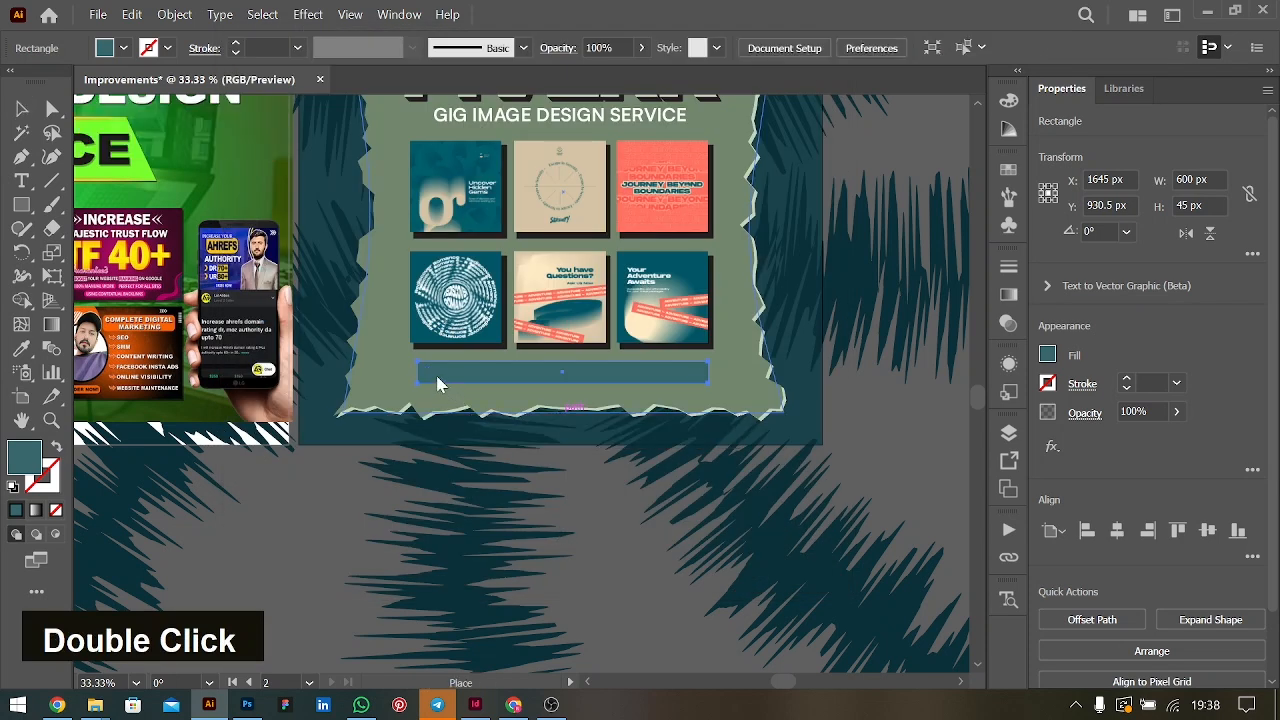
drag(444, 379, 442, 381)
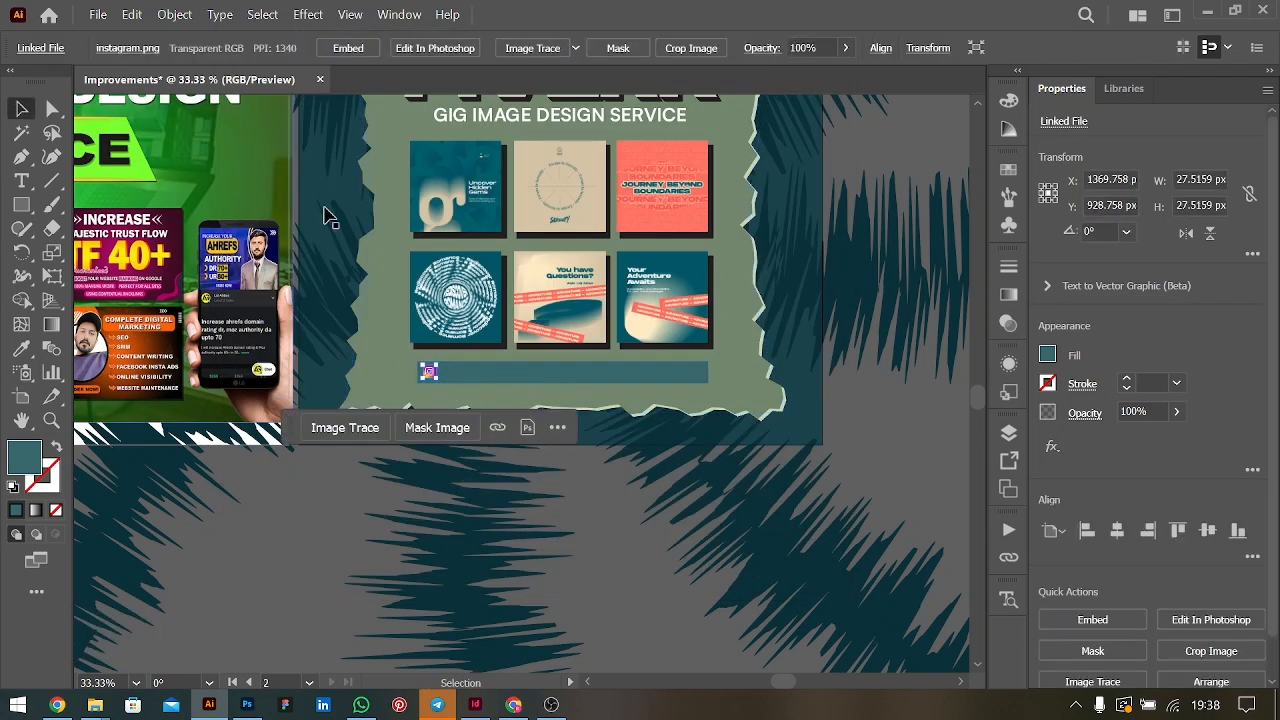
Place the square twitter image from the PNGs folder near the middle of the teal bar, about 30 px square
key(ctrl+shift+p)
scroll(505, 313, down, 3)
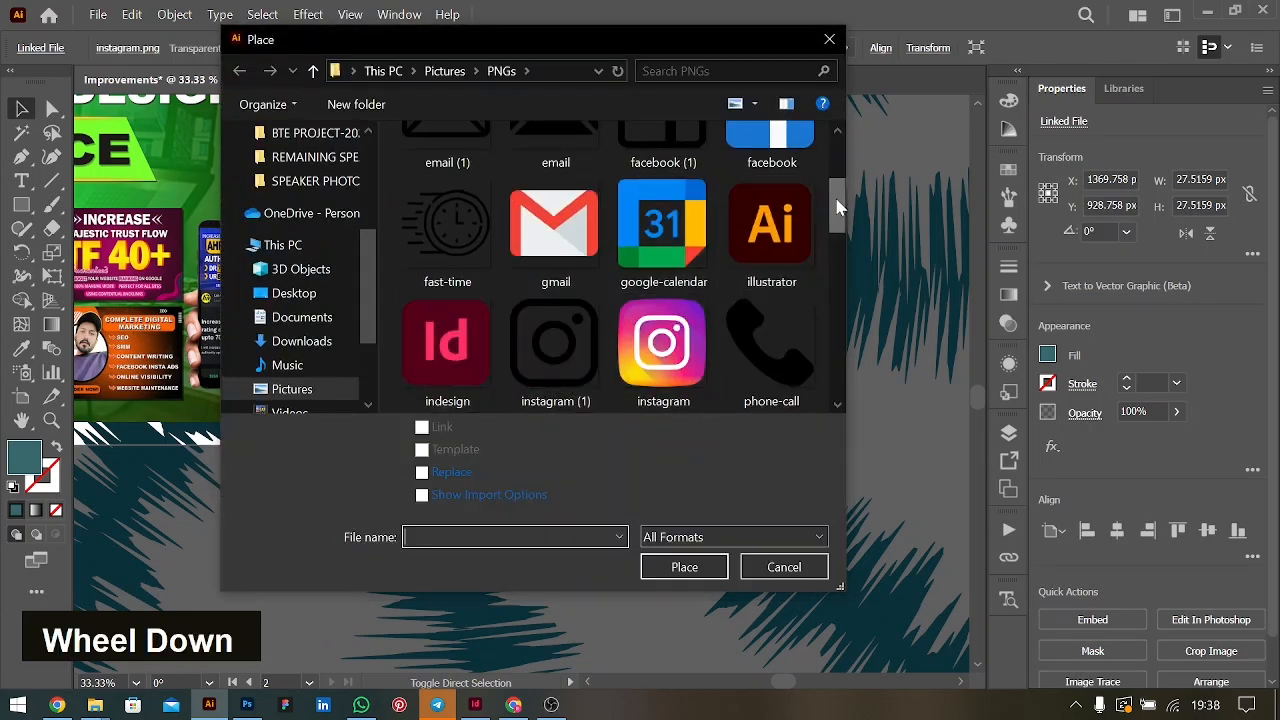
scroll(840, 200, down, 5)
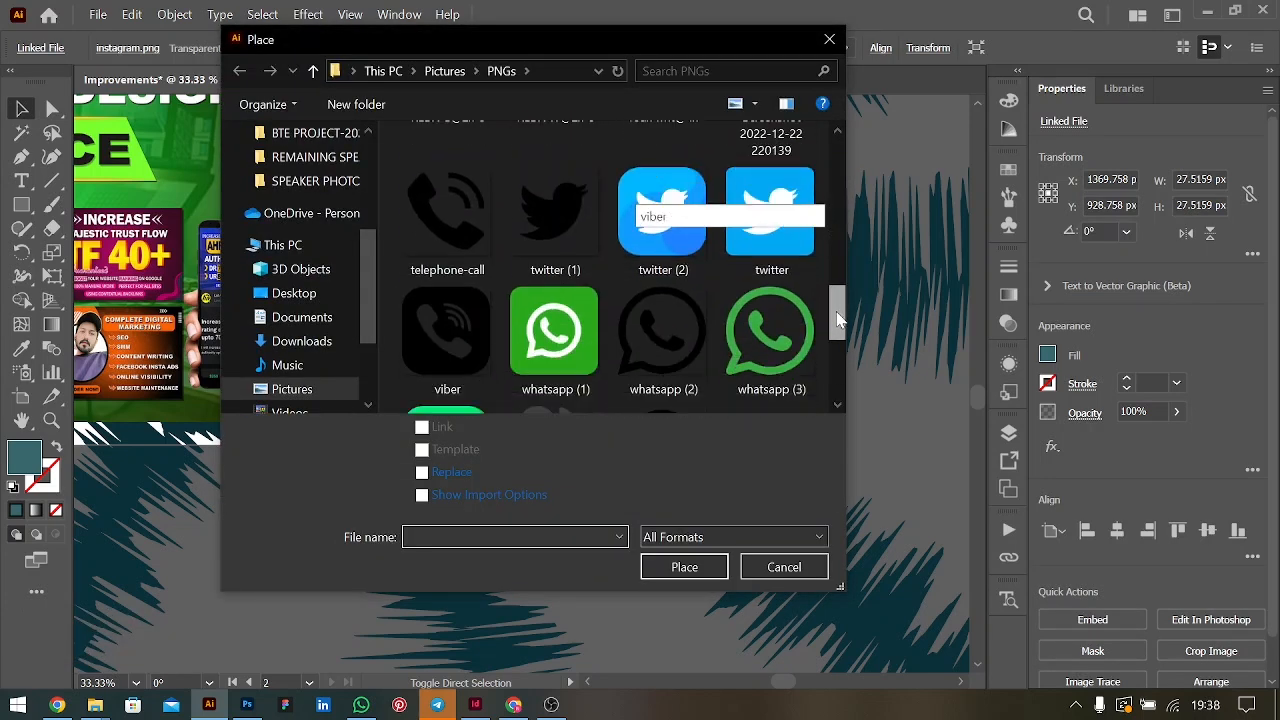
double_click(770, 212)
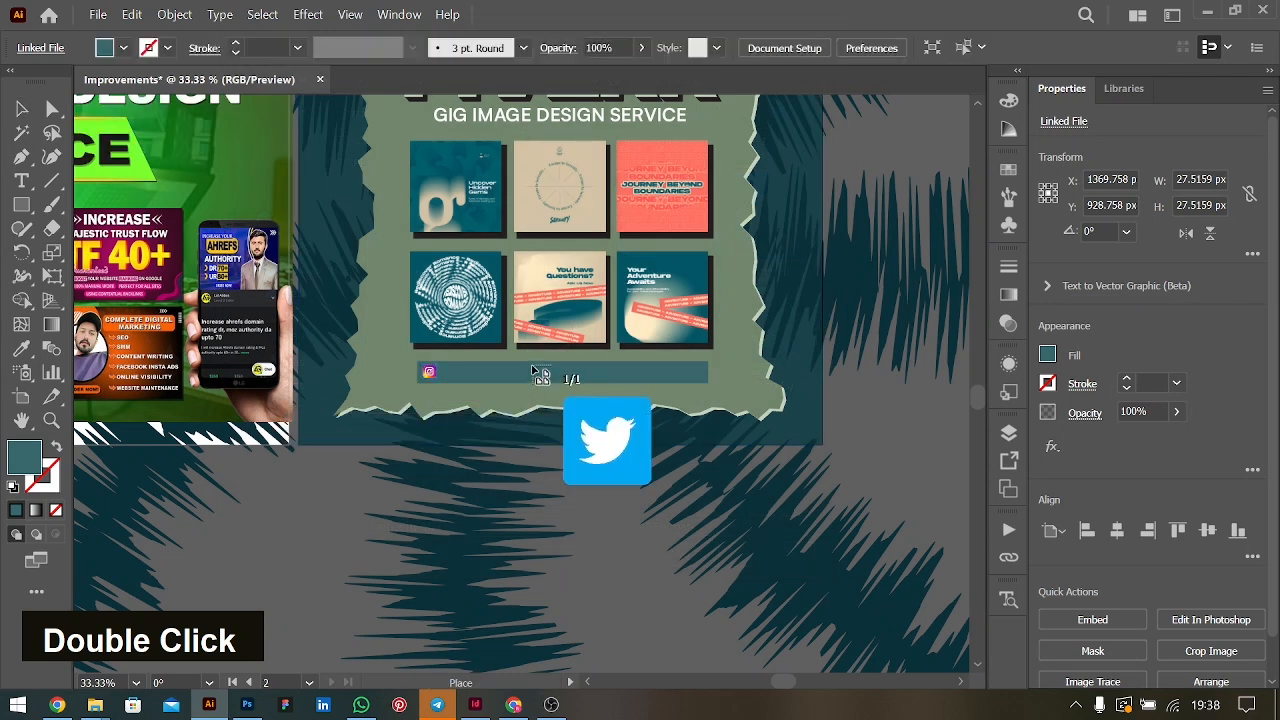
click(540, 374)
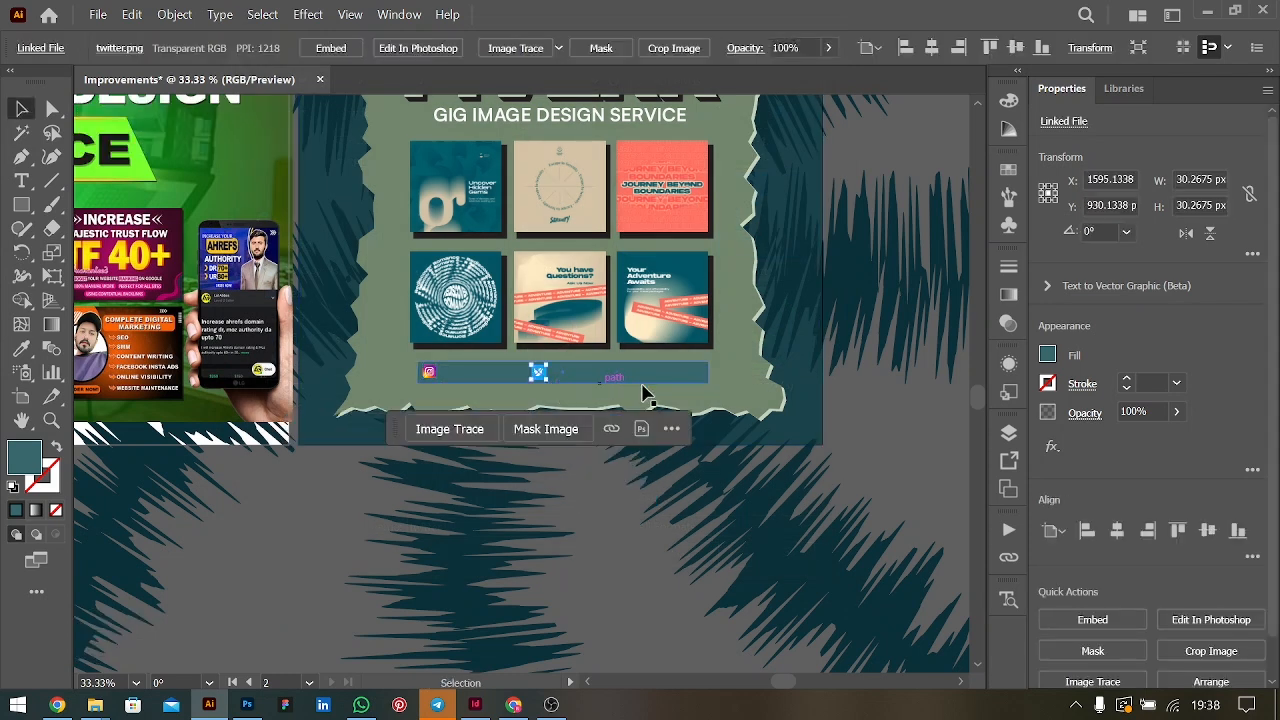
Place the youtube (2) image in the right part of the teal bar, about 30 px square, and clear the selection
key(ctrl+shift+p)
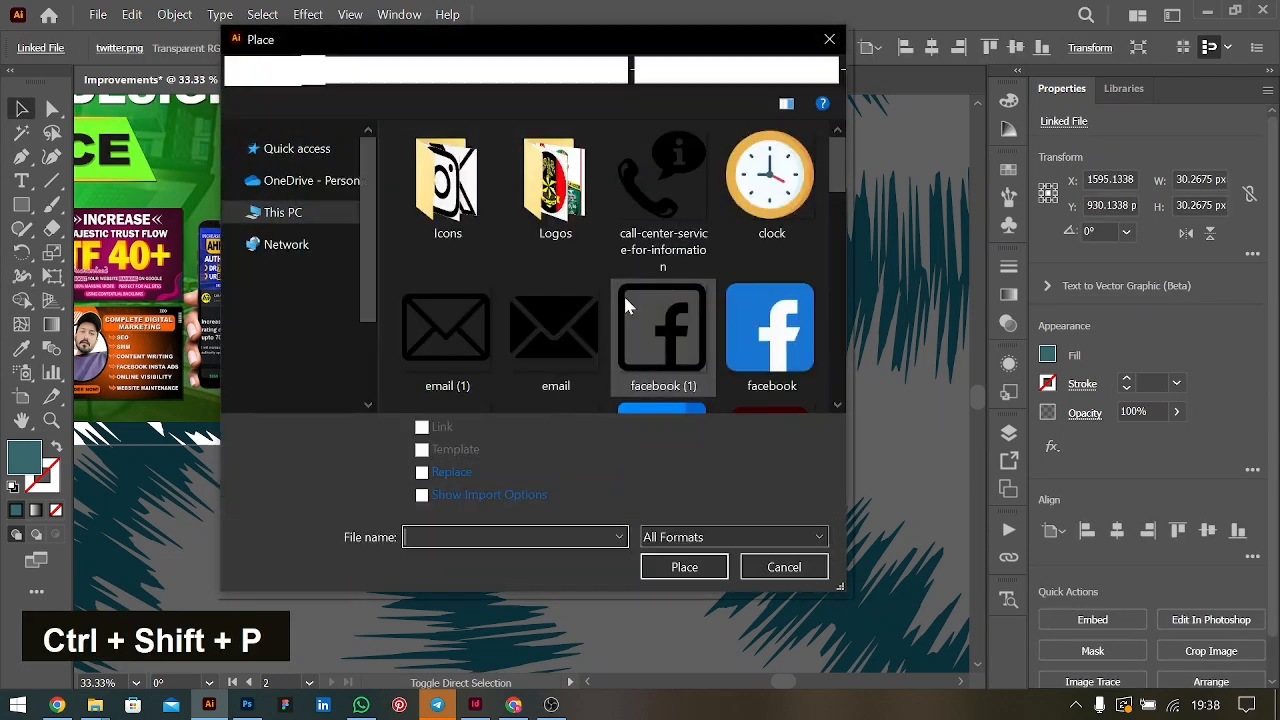
scroll(600, 310, down, 8)
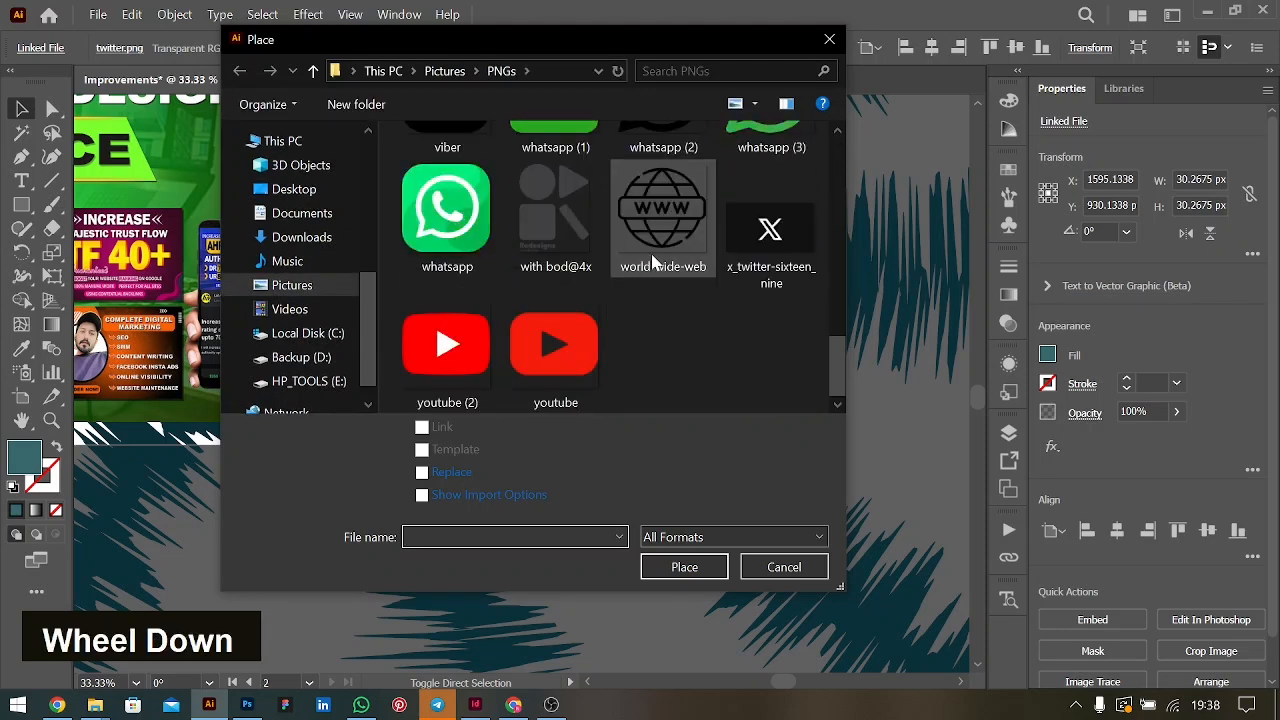
double_click(455, 355)
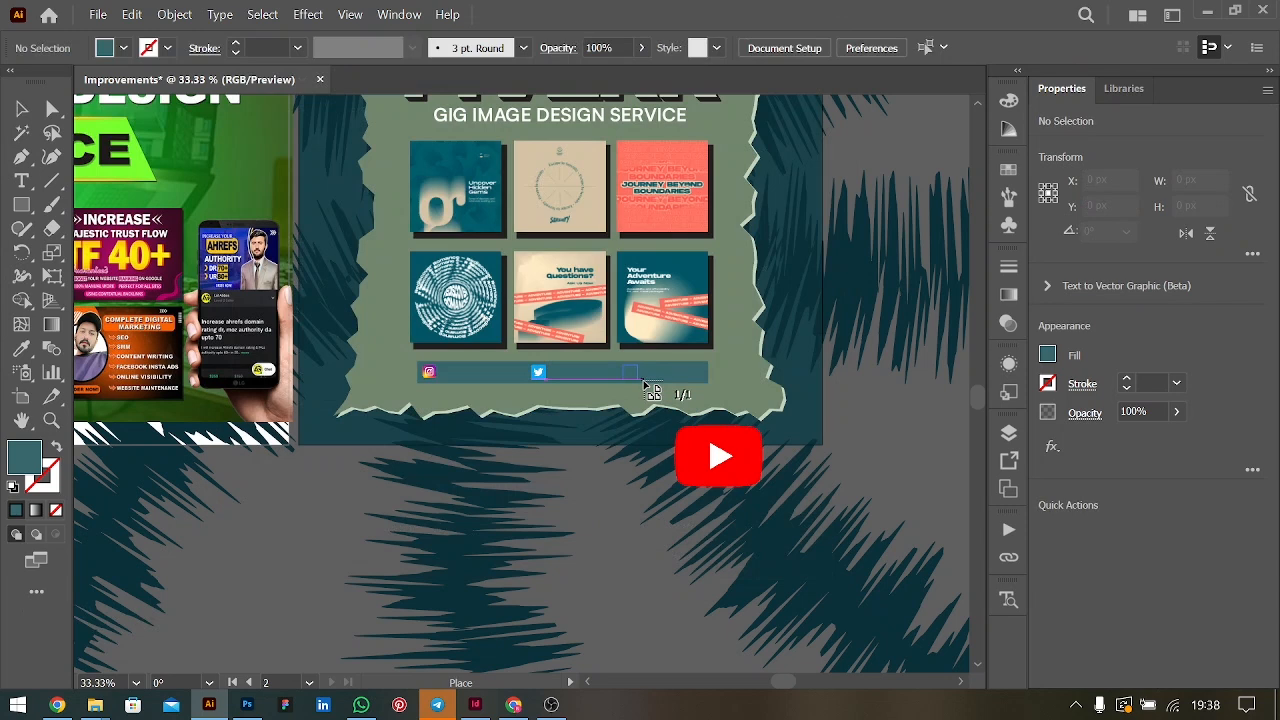
drag(624, 366, 636, 379)
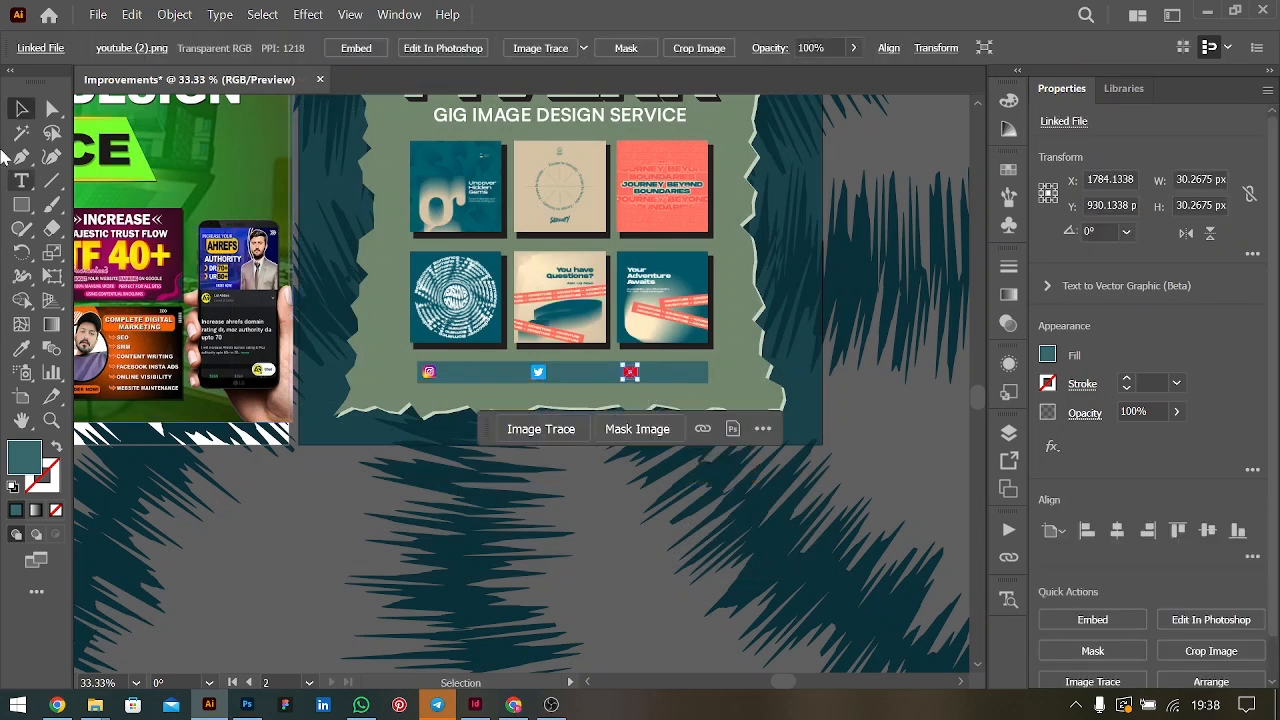
key(ctrl+equal)
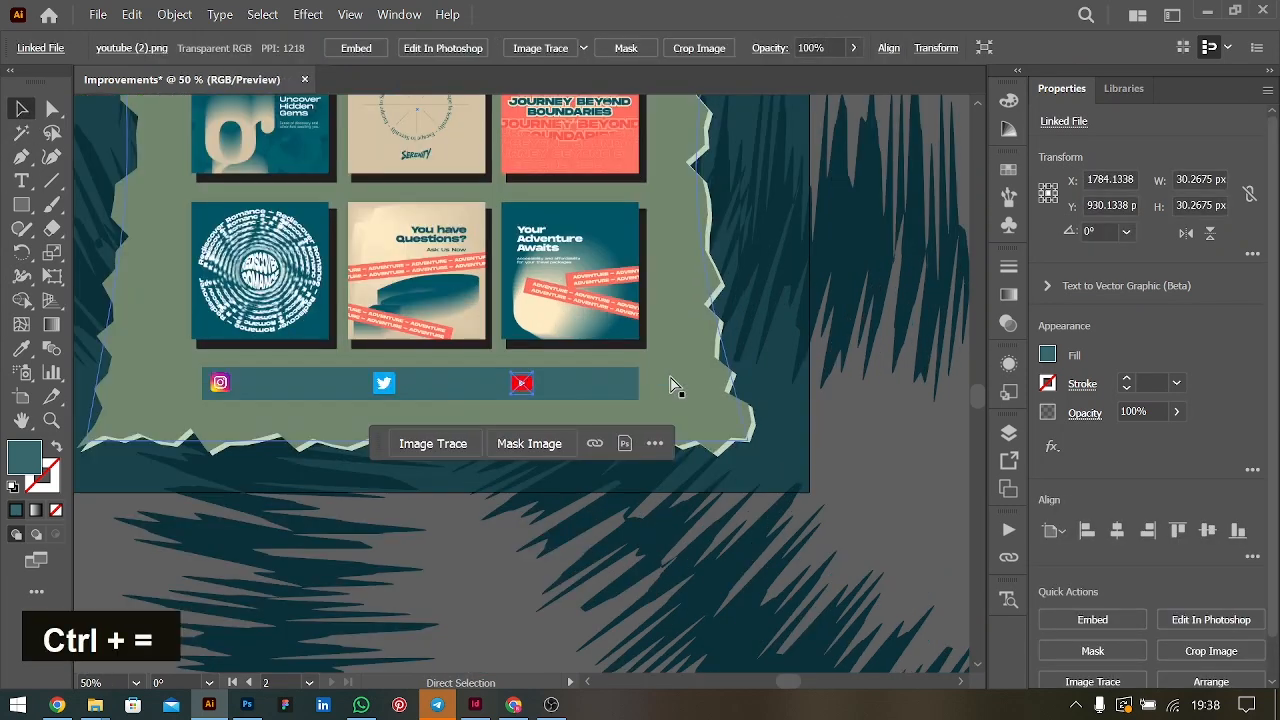
click(878, 447)
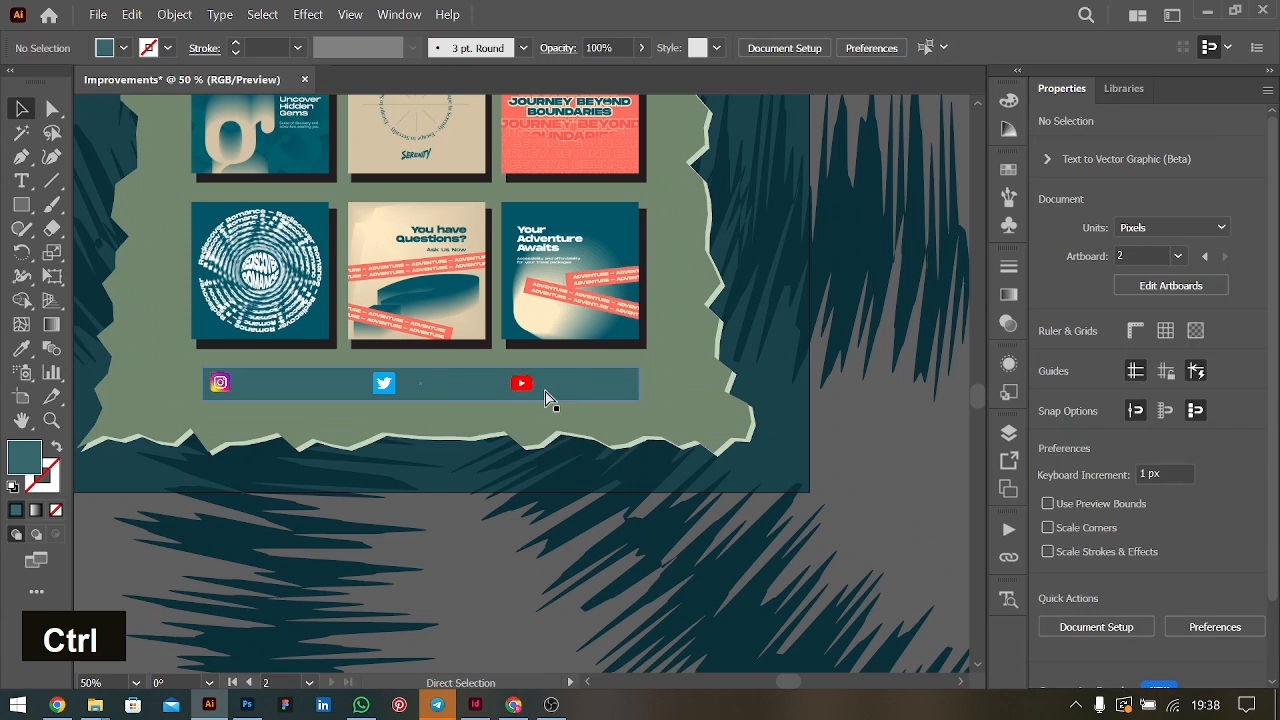
View the original flyer and the redesigned artboard side by side to compare them
key(ctrl+0)
key(ctrl+minus)
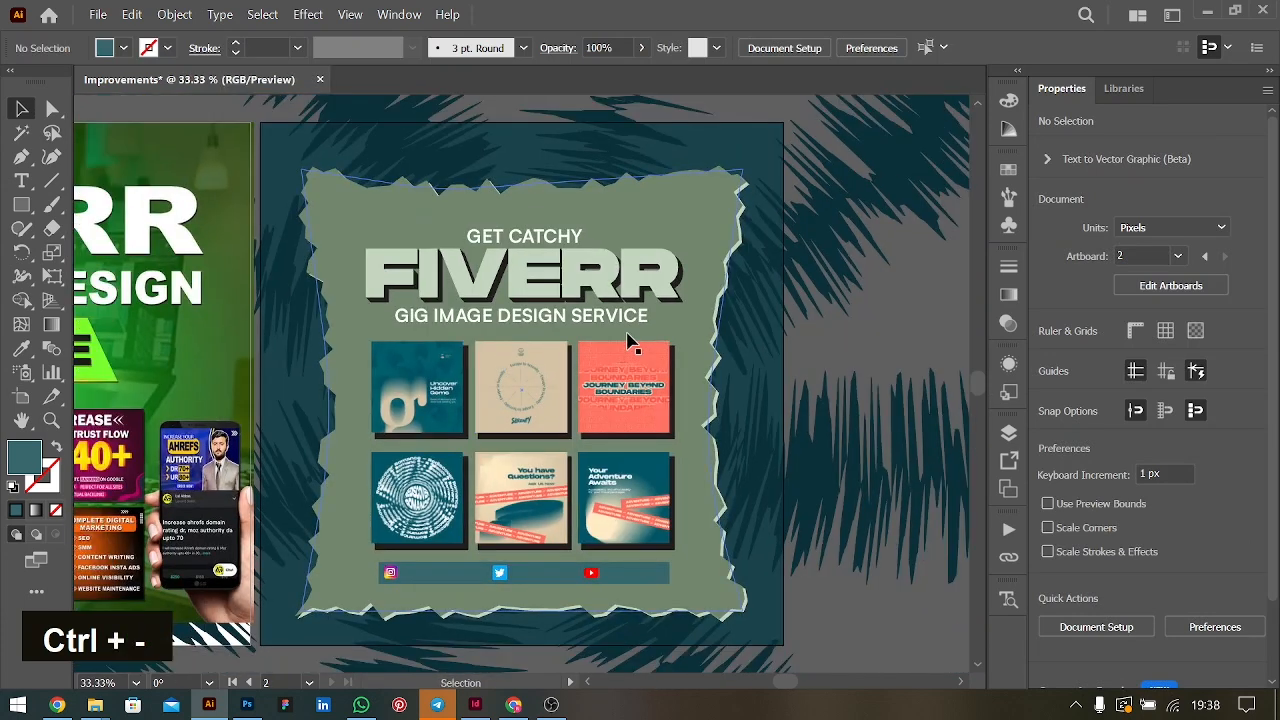
scroll(628, 342, left, 4)
key(ctrl+minus)
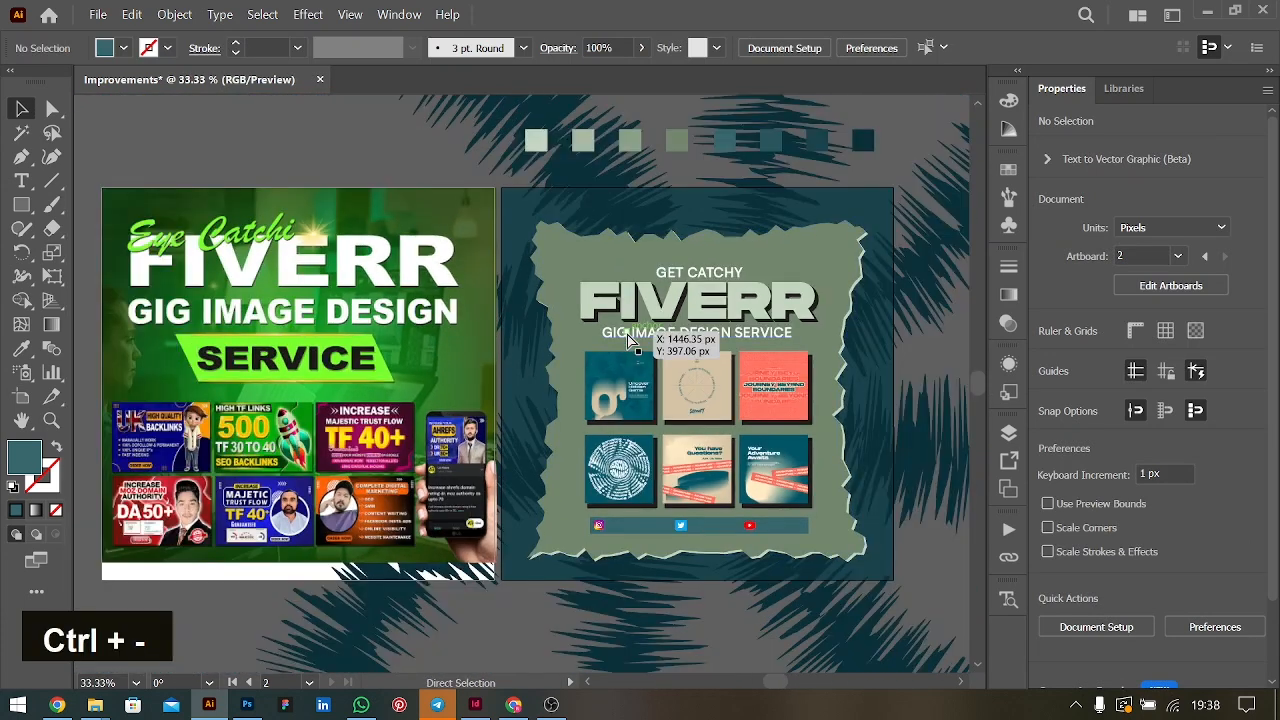
scroll(628, 342, left, 1)
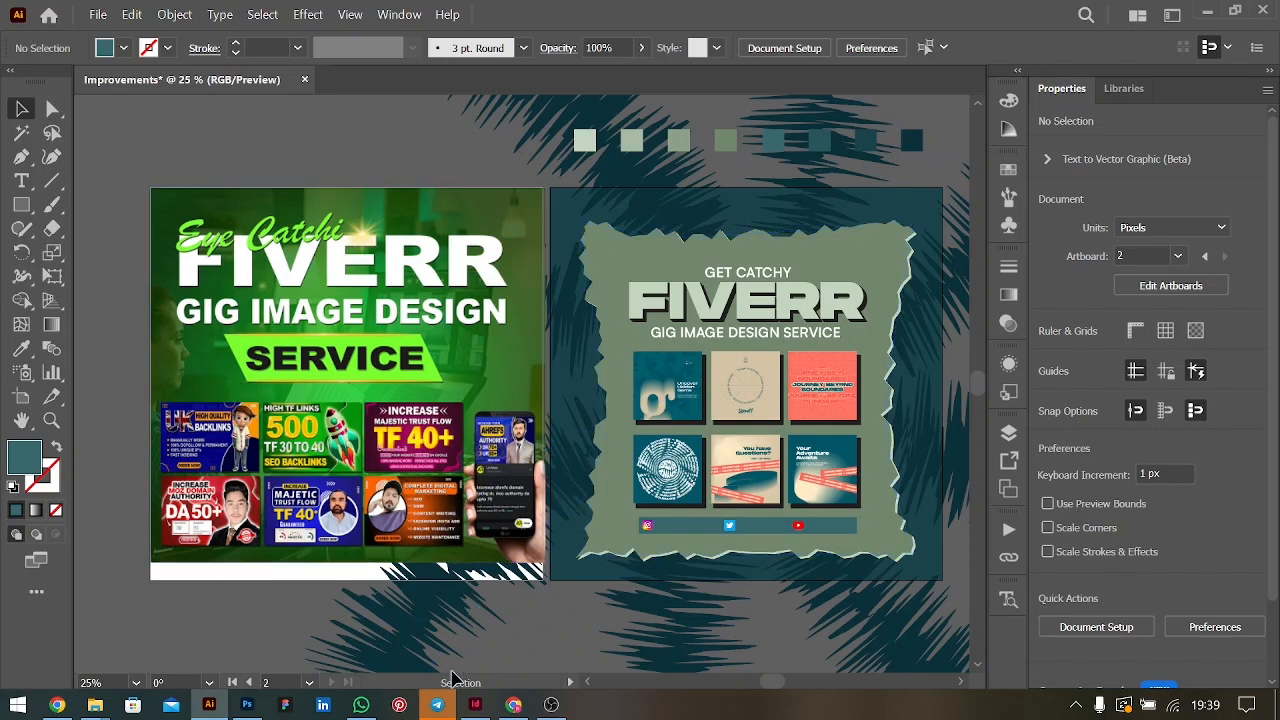
click(551, 704)
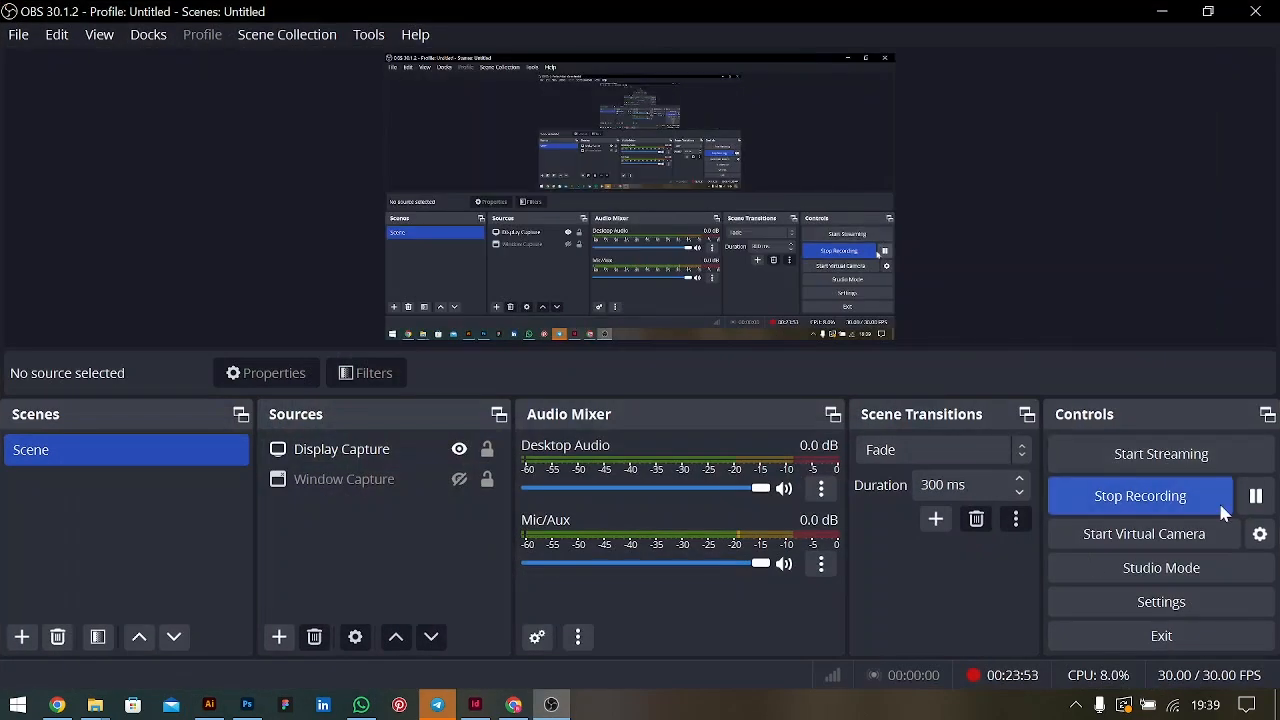